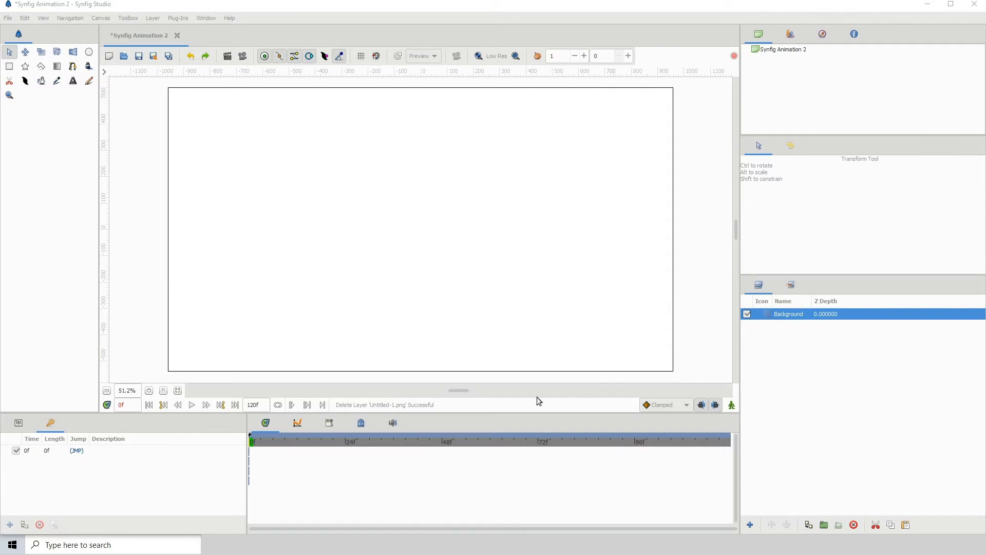
- Examine the layout of the colorful lower-thirds template on the Shutterstock page in the browser as a design reference
{"action": "left_click", "coordinate": [19, 423]}
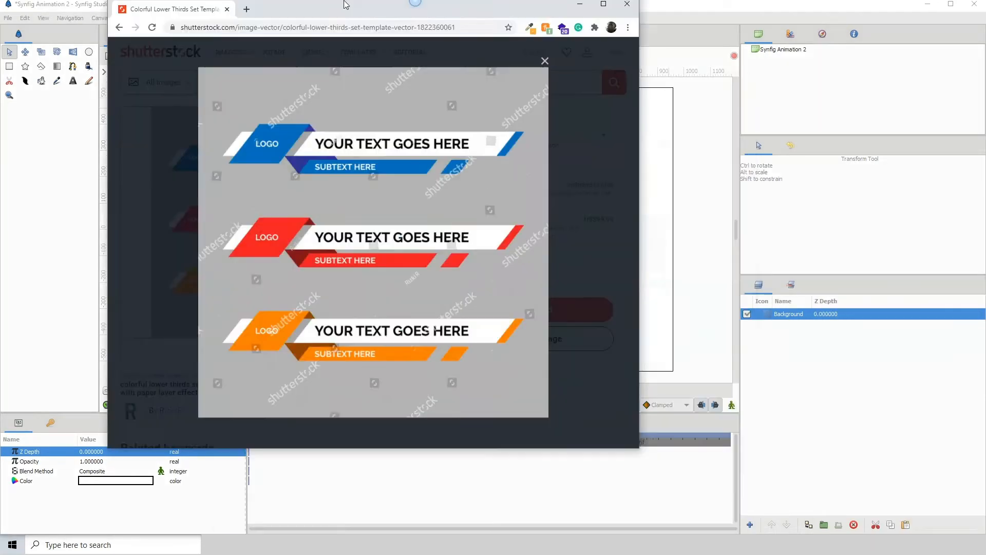
{"action": "left_click_drag", "start_coordinate": [346, 4], "coordinate": [355, 0]}
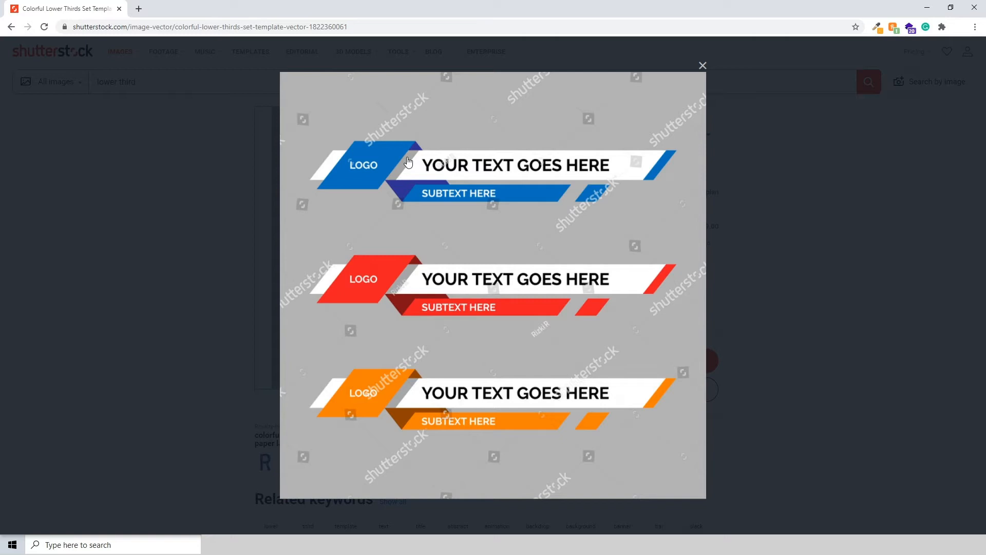
{"action": "left_click_drag", "start_coordinate": [356, 3], "coordinate": [985, 198]}
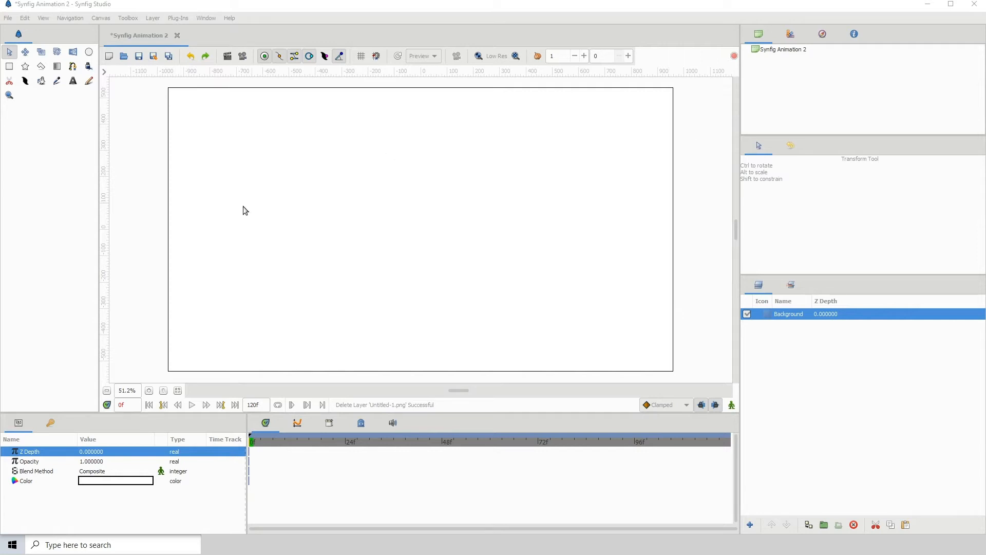
- Draw a filled rectangle region about 890 px wide and 150 px tall near the middle of the canvas
{"action": "left_click", "coordinate": [9, 67]}
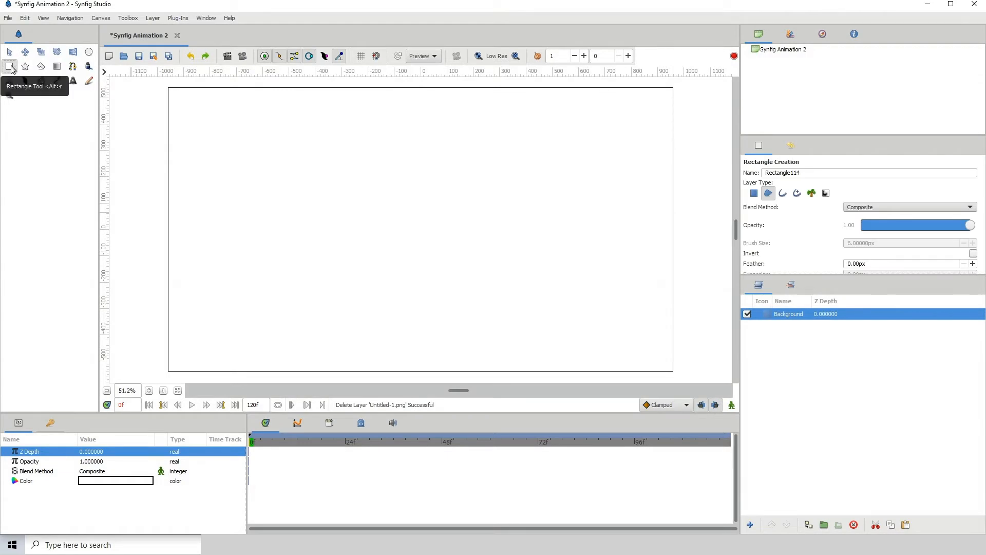
{"action": "left_click", "coordinate": [769, 194]}
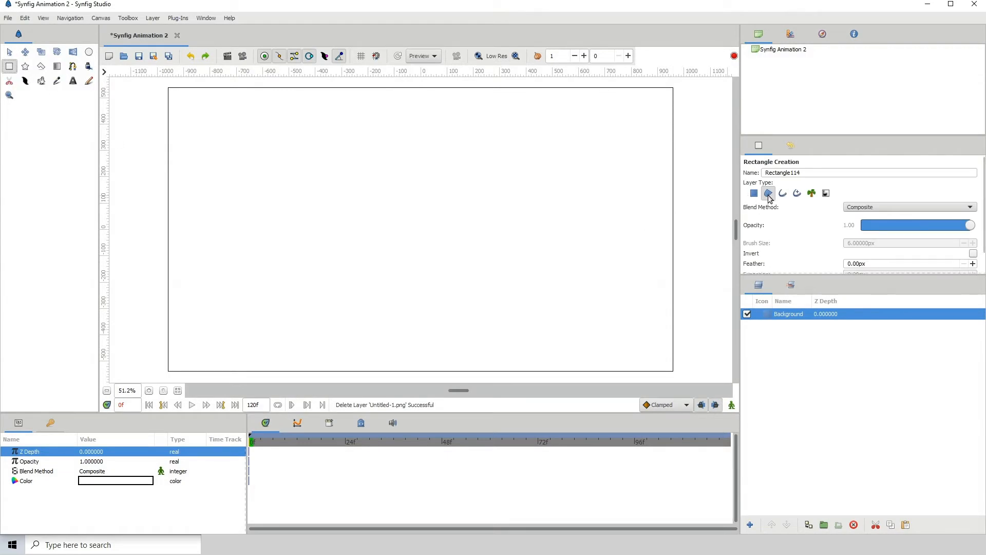
{"action": "left_click_drag", "start_coordinate": [318, 224], "coordinate": [553, 263]}
{"action": "left_click", "coordinate": [821, 317]}
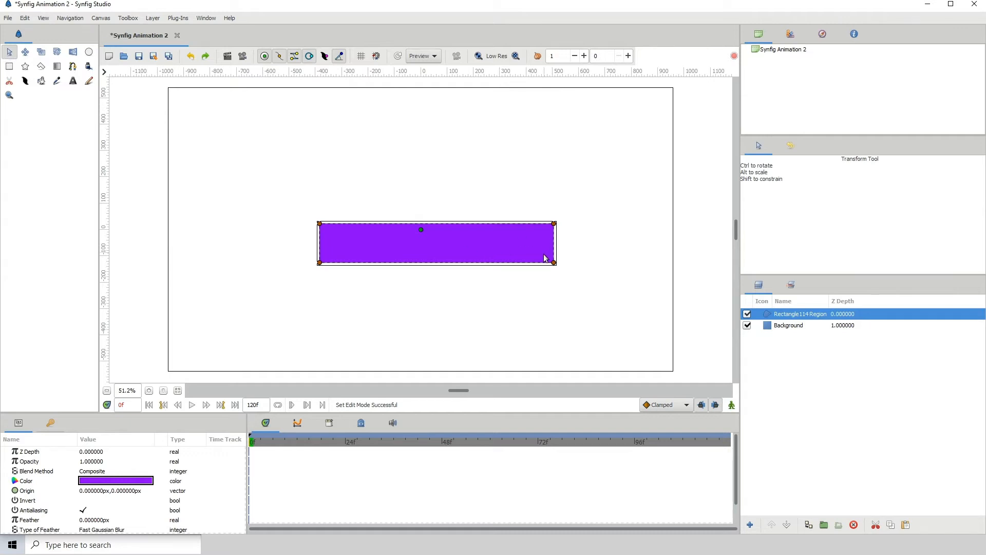
- Slant both ends of the rectangle by shifting its lower-right and lower-left corners to the left
{"action": "left_click_drag", "start_coordinate": [535, 249], "coordinate": [572, 278]}
{"action": "key", "text": "Left"}
{"action": "key", "text": "Left"}
{"action": "key", "text": "Left"}
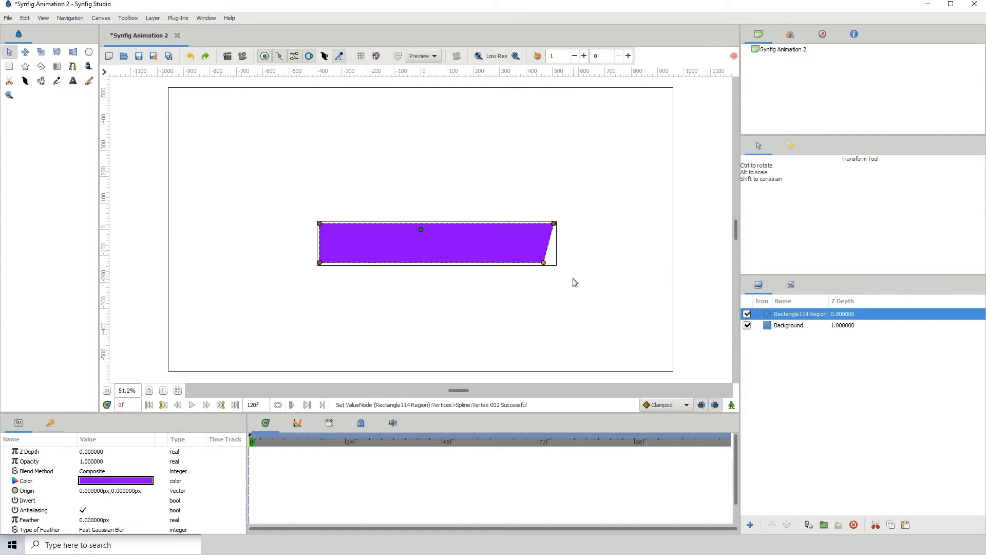
{"action": "left_click_drag", "start_coordinate": [290, 220], "coordinate": [335, 267]}
{"action": "key", "text": "Left"}
{"action": "key", "text": "Left"}
{"action": "key", "text": "Left"}
{"action": "key", "text": "Left"}
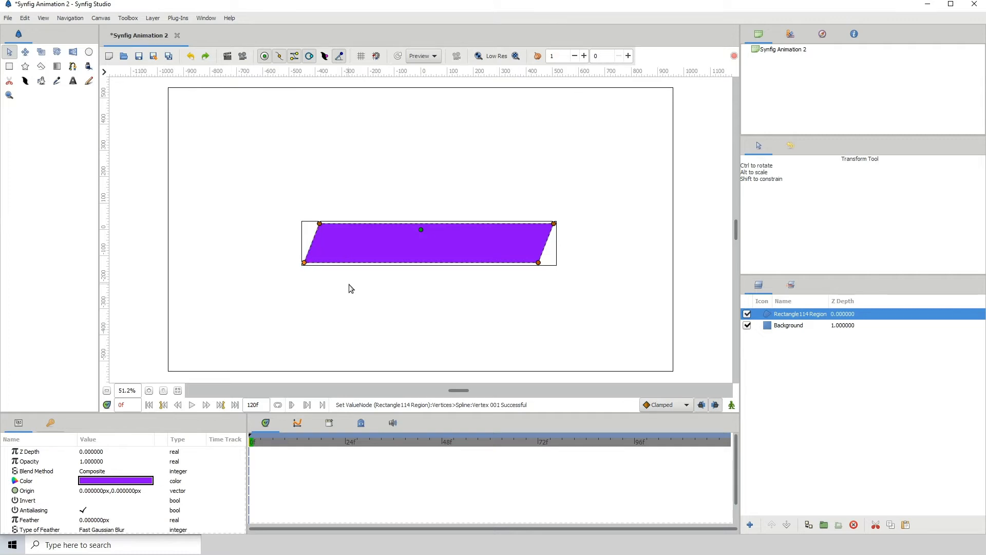
- Shift the slanted bar's lower-left corner slightly further left and raise both bottom corners to make the bar thinner
{"action": "left_click_drag", "start_coordinate": [267, 245], "coordinate": [331, 263]}
{"action": "left_click_drag", "start_coordinate": [450, 276], "coordinate": [591, 304]}
{"action": "key", "text": "Up"}
{"action": "key", "text": "Up"}
{"action": "key", "text": "Up"}
{"action": "key", "text": "Up"}
{"action": "key", "text": "Up"}
{"action": "key", "text": "Up"}
{"action": "key", "text": "Up"}
{"action": "key", "text": "Up"}
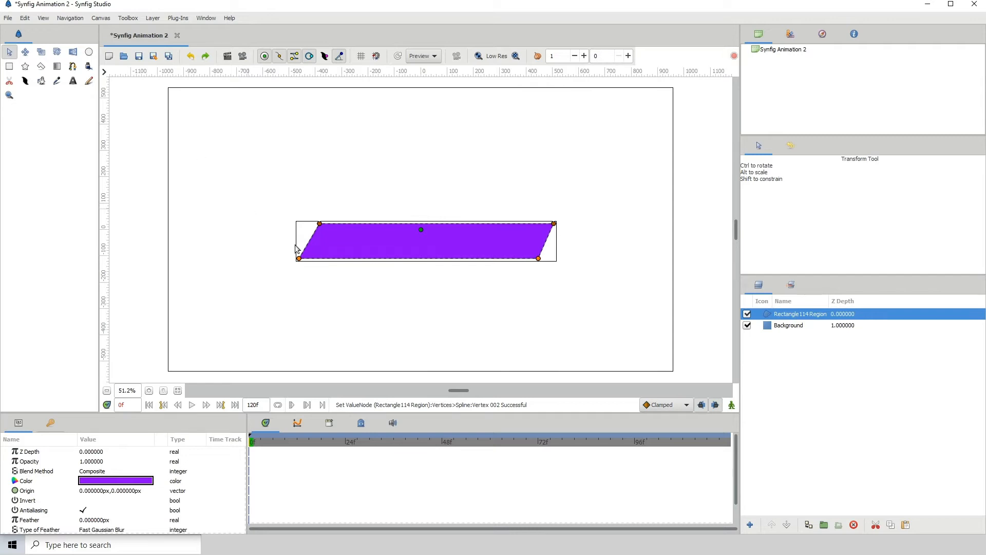
- Lengthen the slanted bar by moving its two left corners further to the left
{"action": "left_click_drag", "start_coordinate": [277, 201], "coordinate": [337, 279]}
{"action": "key", "text": "Left"}
{"action": "key", "text": "Left"}
{"action": "key", "text": "Left"}
{"action": "key", "text": "Left"}
{"action": "key", "text": "Left"}
{"action": "key", "text": "Left"}
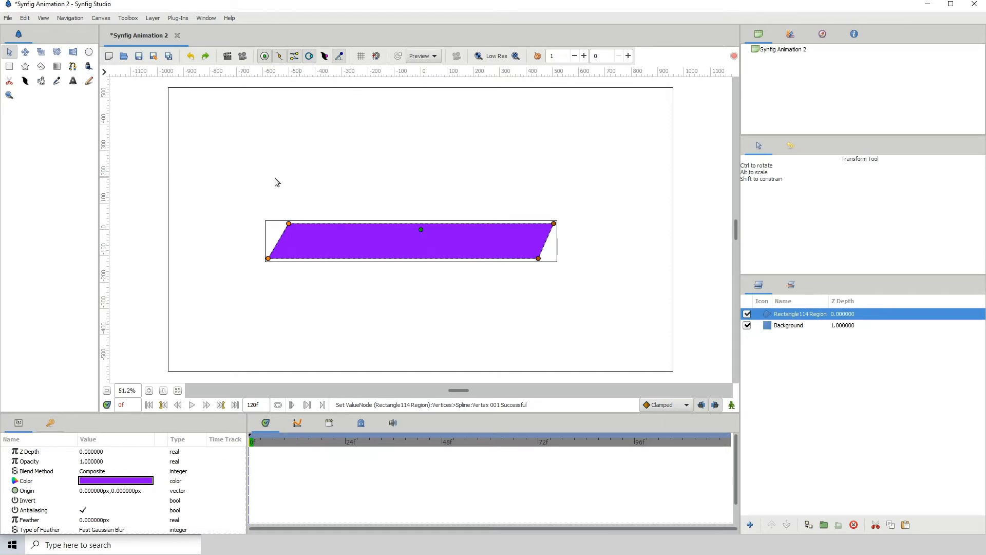
{"action": "left_click_drag", "start_coordinate": [258, 177], "coordinate": [312, 285]}
{"action": "key", "text": "Left"}
{"action": "key", "text": "Left"}
{"action": "key", "text": "Left"}
{"action": "key", "text": "Left"}
- Rename the rectangle's layer as mainBar
{"action": "left_click", "coordinate": [784, 325]}
{"action": "double_click", "coordinate": [792, 315]}
{"action": "type", "text": "m"}
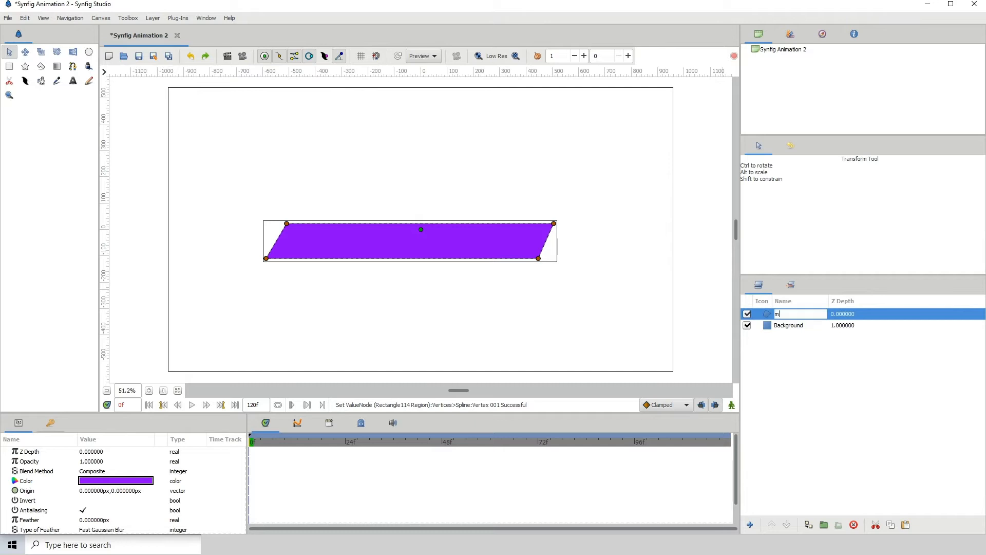
{"action": "key", "text": "Caps_Lock"}
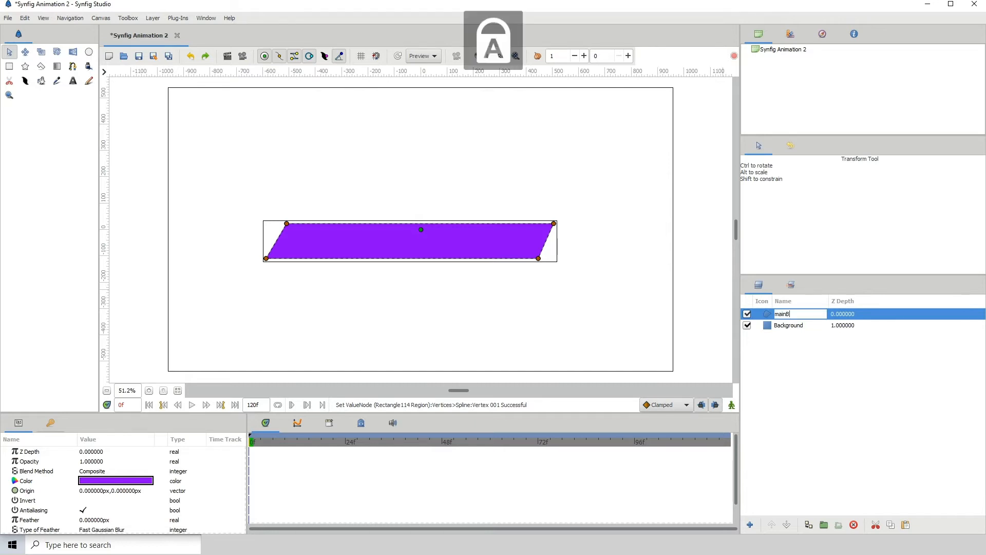
{"action": "type", "text": "B"}
{"action": "key", "text": "Caps_Lock"}
{"action": "key", "text": "Return"}
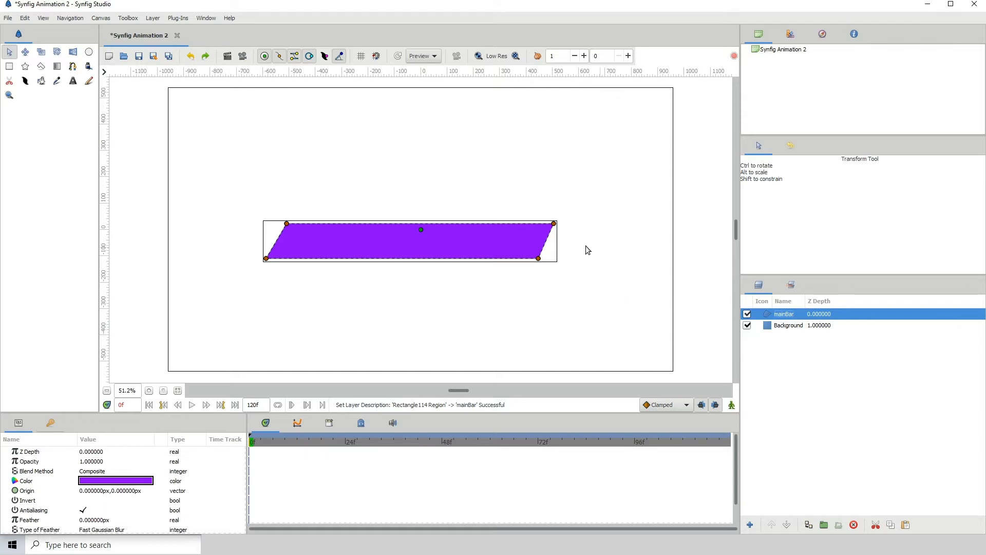
- Duplicate the mainBar layer and recolor the upper copy to a muted, less saturated purple
{"action": "left_click", "coordinate": [785, 325]}
{"action": "left_click", "coordinate": [781, 319]}
{"action": "key", "text": "ctrl+v"}
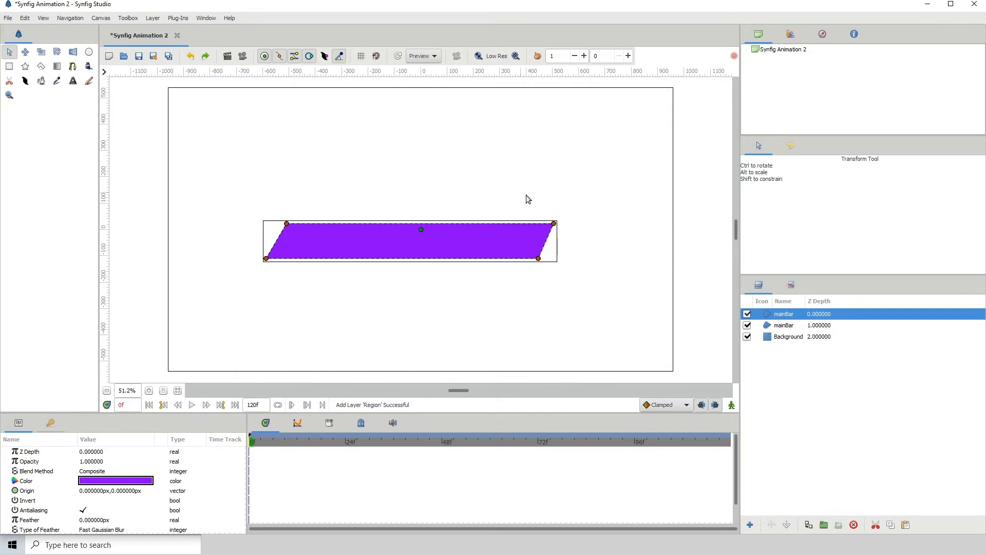
{"action": "double_click", "coordinate": [116, 480]}
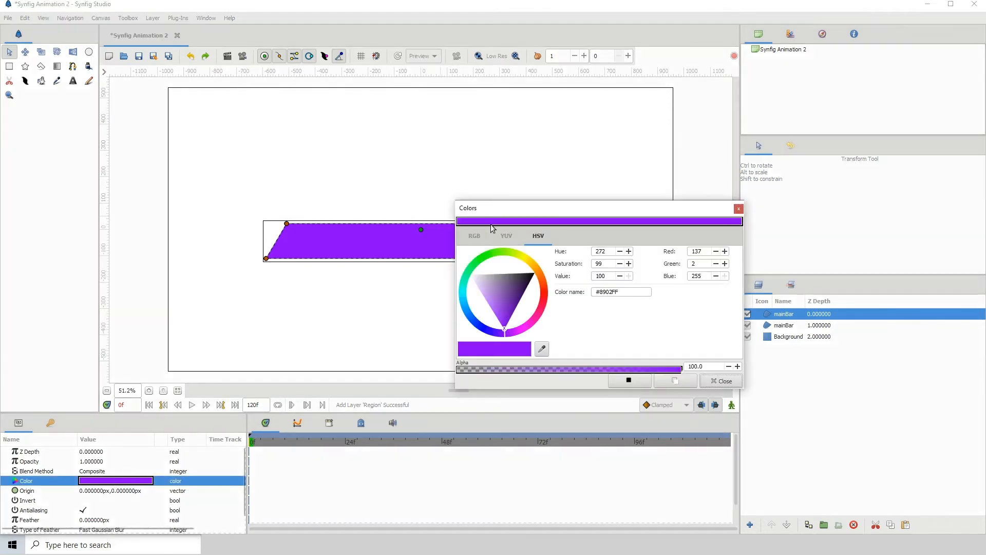
{"action": "left_click_drag", "start_coordinate": [492, 208], "coordinate": [524, 241]}
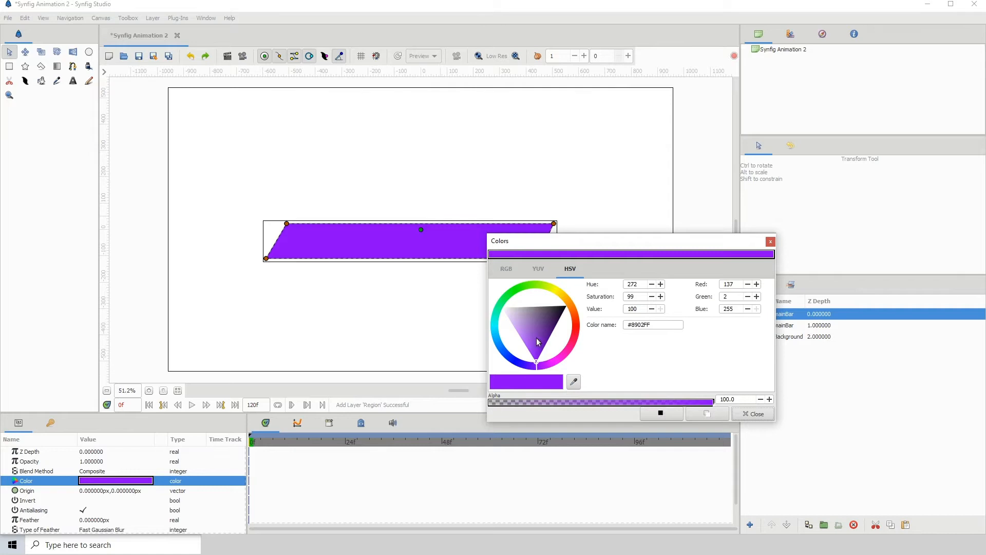
{"action": "left_click_drag", "start_coordinate": [538, 342], "coordinate": [535, 326]}
{"action": "left_click", "coordinate": [753, 413]}
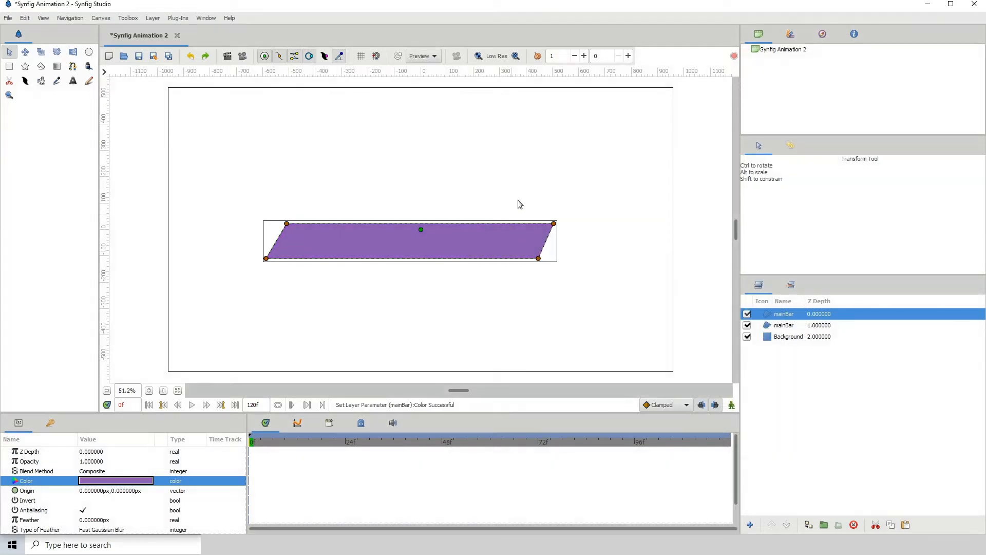
- Shorten the muted purple copy by moving its two right corners left, leaving a small block over the bar's left part
{"action": "left_click_drag", "start_coordinate": [517, 200], "coordinate": [596, 307]}
{"action": "key", "text": "shift+Left"}
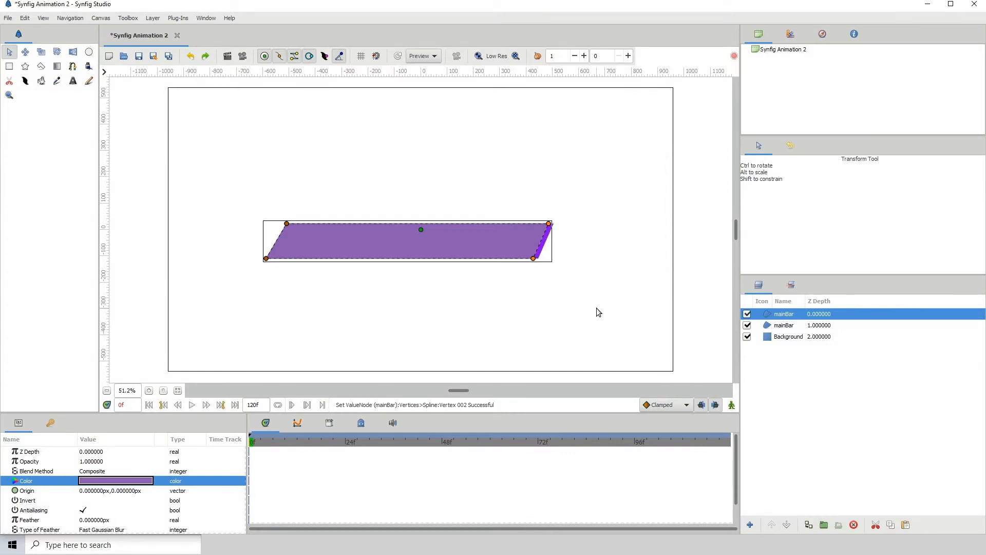
{"action": "key", "text": "shift+Left"}
{"action": "key", "text": "shift+Left"}
{"action": "key", "text": "shift+Left"}
{"action": "key", "text": "shift+Left"}
{"action": "key", "text": "shift+Left"}
{"action": "key", "text": "shift+Left"}
{"action": "key", "text": "shift+Left"}
{"action": "key", "text": "shift+Left"}
{"action": "key", "text": "shift+Left"}
{"action": "key", "text": "shift+Left"}
{"action": "key", "text": "shift+Left"}
{"action": "key", "text": "shift+Left"}
{"action": "key", "text": "shift+Left"}
{"action": "key", "text": "shift+Left"}
{"action": "key", "text": "shift+Left"}
{"action": "key", "text": "shift+Left"}
{"action": "key", "text": "shift+Left"}
{"action": "key", "text": "shift+Left"}
{"action": "key", "text": "shift+Left"}
{"action": "key", "text": "shift+Left"}
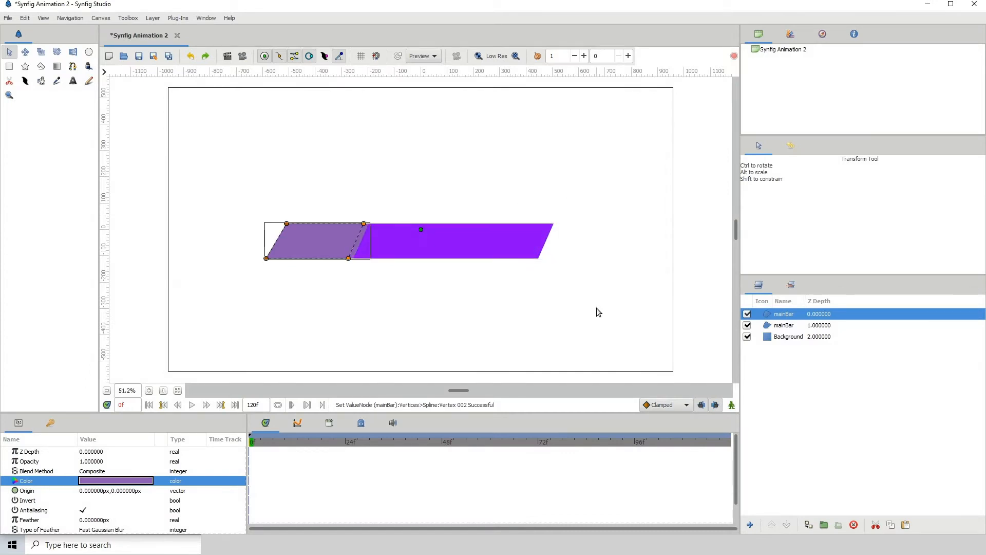
{"action": "key", "text": "shift+Left"}
{"action": "key", "text": "shift+Left"}
{"action": "key", "text": "shift+Left"}
{"action": "key", "text": "shift+Left"}
{"action": "key", "text": "Right"}
{"action": "key", "text": "Right"}
{"action": "key", "text": "Right"}
{"action": "key", "text": "Right"}
{"action": "key", "text": "Right"}
{"action": "key", "text": "Right"}
{"action": "key", "text": "Right"}
{"action": "key", "text": "Right"}
{"action": "key", "text": "Right"}
{"action": "key", "text": "Right"}
{"action": "key", "text": "Right"}
{"action": "key", "text": "Right"}
{"action": "key", "text": "Right"}
{"action": "key", "text": "Right"}
{"action": "key", "text": "Right"}
{"action": "key", "text": "Right"}
{"action": "key", "text": "Right"}
{"action": "key", "text": "Right"}
{"action": "key", "text": "Right"}
{"action": "key", "text": "Right"}
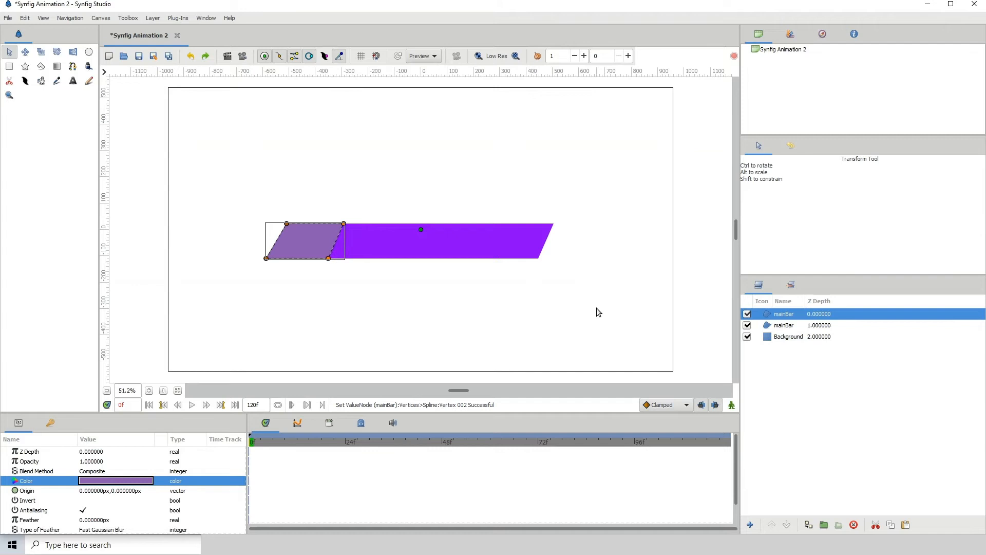
- Move the muted purple block's two left corners right so the end of the main bar shows beside it
{"action": "left_click_drag", "start_coordinate": [227, 181], "coordinate": [325, 275]}
{"action": "key", "text": "shift+Right"}
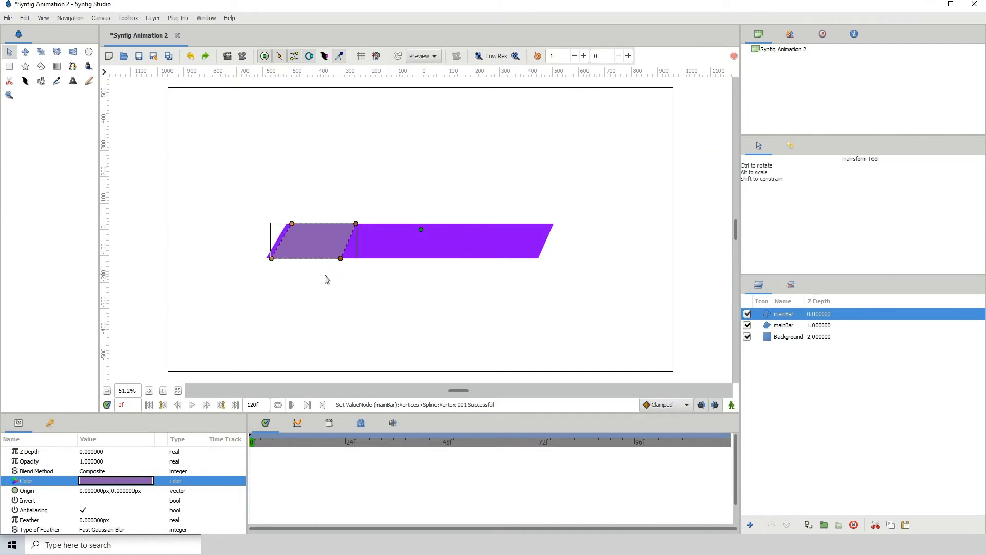
{"action": "key", "text": "shift+Right"}
{"action": "key", "text": "shift+Right"}
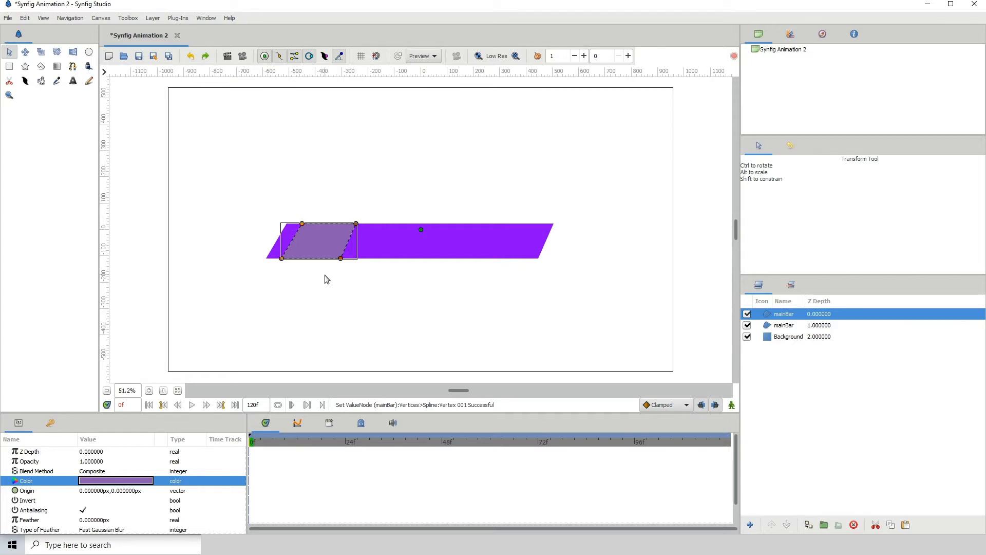
- Make the muted purple block taller, raising its top corners and lowering its bottom corners beyond the main bar's edges
{"action": "left_click_drag", "start_coordinate": [257, 194], "coordinate": [400, 232]}
{"action": "key", "text": "shift+Up"}
{"action": "key", "text": "Up"}
{"action": "key", "text": "Up"}
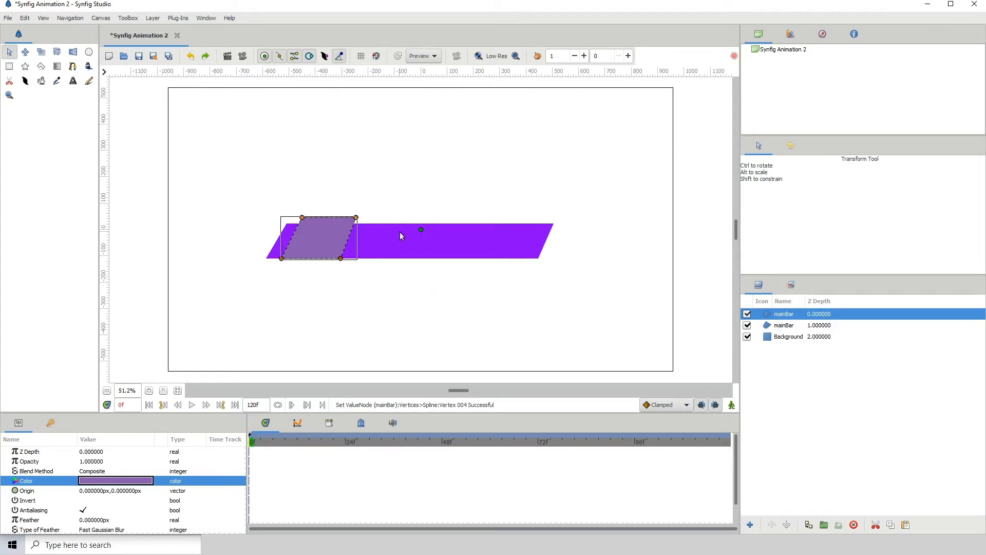
{"action": "left_click_drag", "start_coordinate": [236, 286], "coordinate": [356, 256]}
{"action": "key", "text": "Down"}
{"action": "key", "text": "Down"}
{"action": "key", "text": "Down"}
{"action": "key", "text": "Down"}
{"action": "key", "text": "Down"}
{"action": "key", "text": "Down"}
{"action": "key", "text": "Down"}
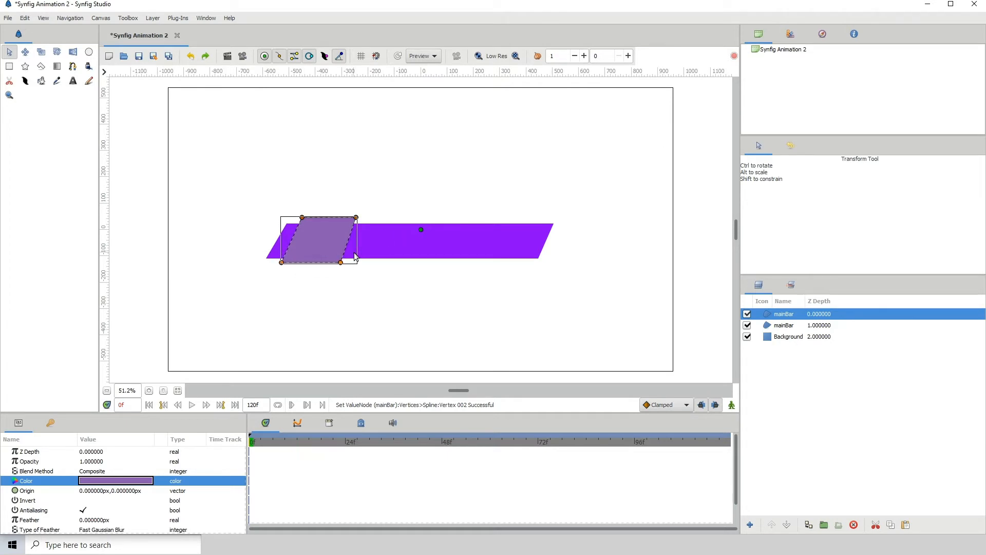
- Increase the muted purple block's slant by shifting its bottom corners left, and nudge the whole block slightly right
{"action": "key", "text": "Left"}
{"action": "key", "text": "Left"}
{"action": "key", "text": "Left"}
{"action": "key", "text": "Left"}
{"action": "key", "text": "Left"}
{"action": "key", "text": "Left"}
{"action": "key", "text": "Left"}
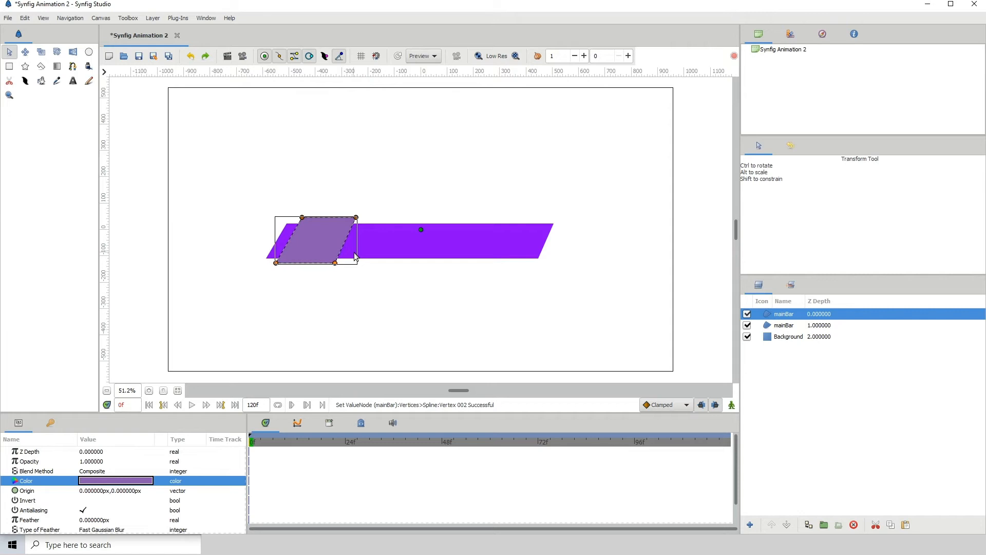
{"action": "left_click_drag", "start_coordinate": [268, 199], "coordinate": [429, 352]}
{"action": "key", "text": "Right"}
{"action": "key", "text": "Right"}
{"action": "key", "text": "Right"}
{"action": "key", "text": "Right"}
{"action": "key", "text": "Right"}
{"action": "key", "text": "Right"}
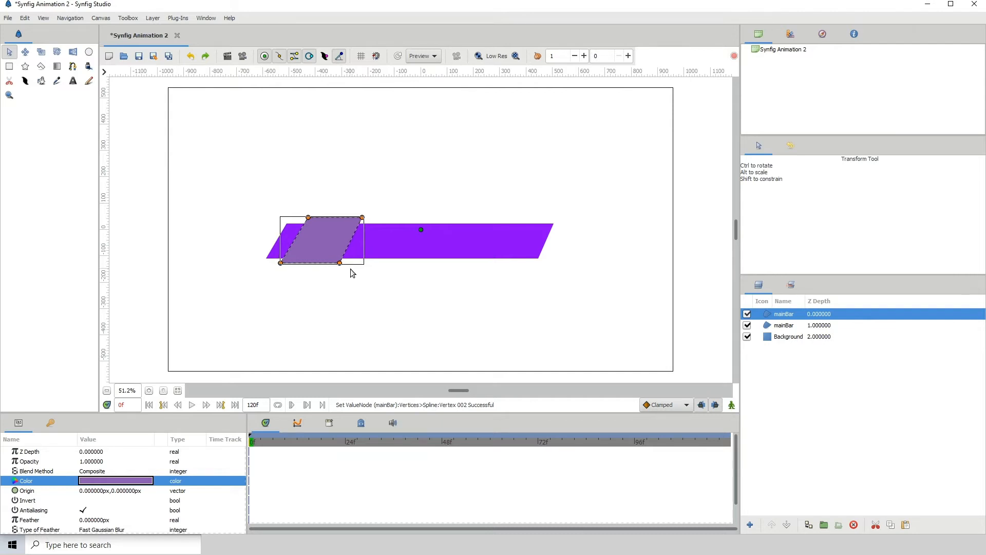
- Fine-tune the muted purple block's lower-right corner slightly left to make its right edge parallel to its left edge
{"action": "left_click", "coordinate": [295, 236]}
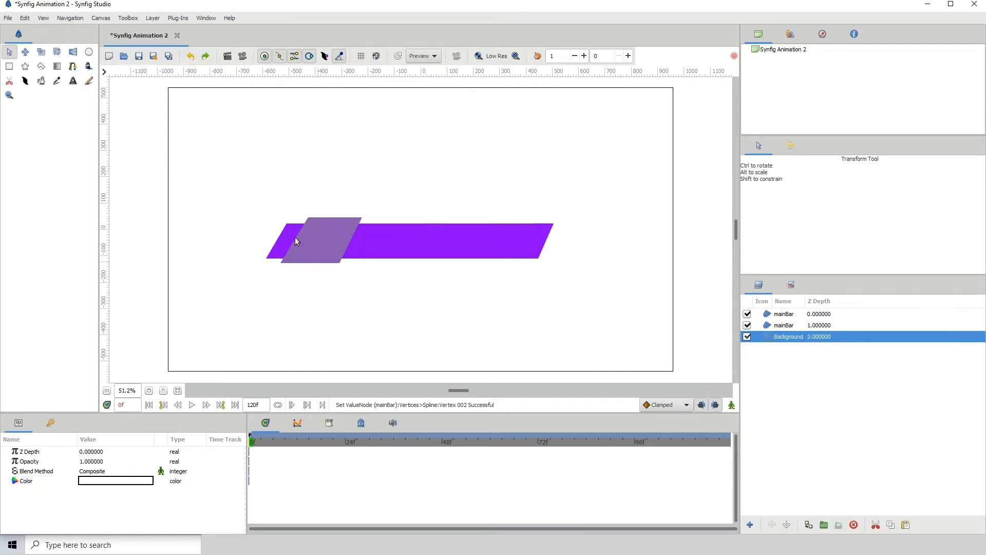
{"action": "left_click", "coordinate": [330, 258]}
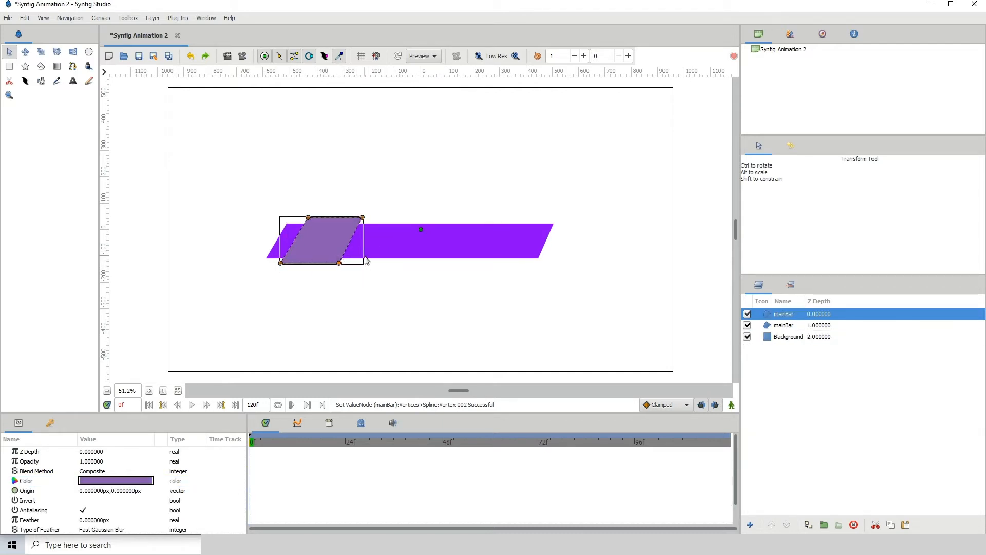
{"action": "key", "text": "Left"}
{"action": "key", "text": "Left"}
{"action": "key", "text": "Left"}
{"action": "key", "text": "Left"}
{"action": "key", "text": "Left"}
{"action": "key", "text": "Left"}
{"action": "key", "text": "Left"}
{"action": "key", "text": "Left"}
{"action": "key", "text": "Left"}
{"action": "key", "text": "Left"}
{"action": "key", "text": "Left"}
{"action": "key", "text": "Right"}
{"action": "key", "text": "Right"}
{"action": "left_click", "coordinate": [401, 337]}
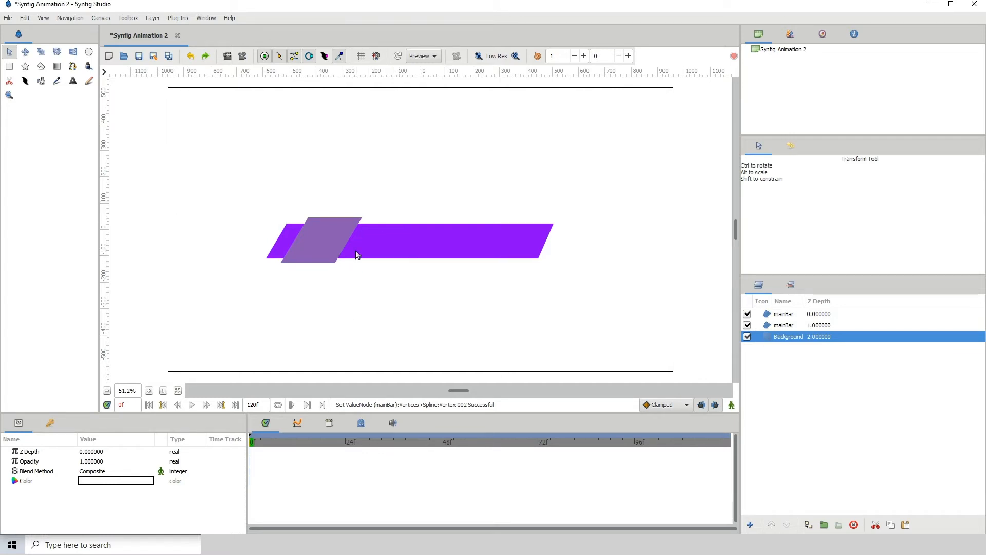
- Rename the muted purple block's layer as logoBar
{"action": "left_click", "coordinate": [787, 316]}
{"action": "left_click", "coordinate": [785, 313]}
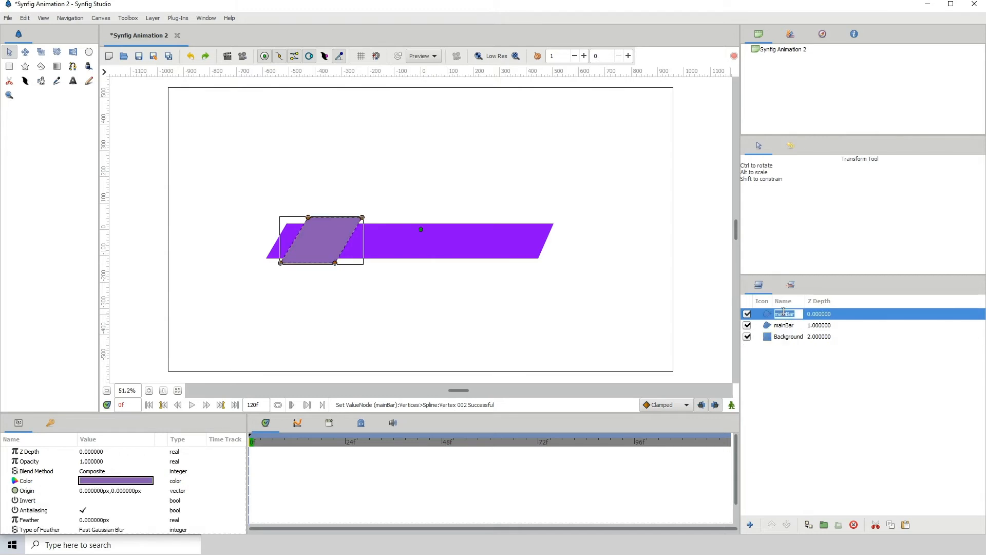
{"action": "type", "text": "logo"}
{"action": "key", "text": "Caps_Lock"}
{"action": "type", "text": "B"}
{"action": "key", "text": "Caps_Lock"}
{"action": "type", "text": "ar"}
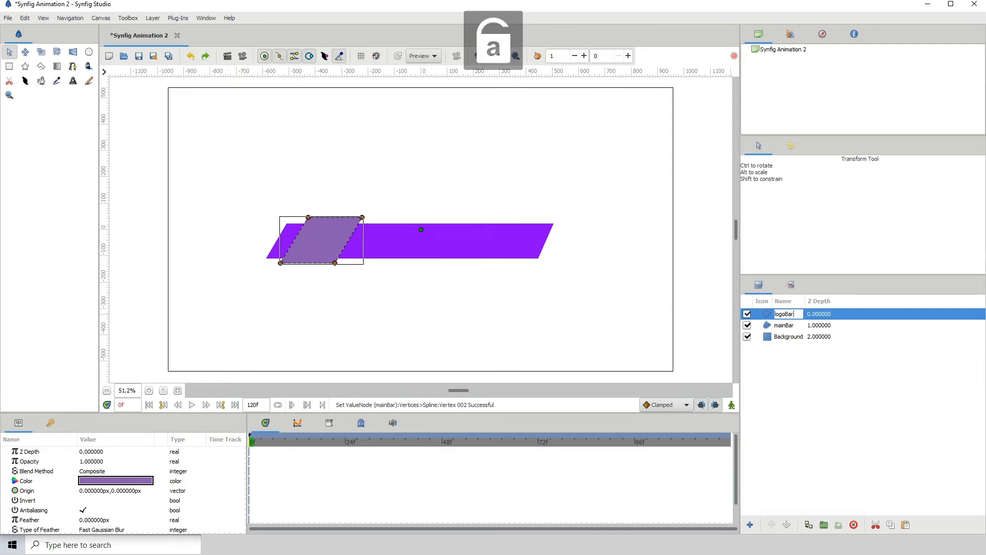
{"action": "key", "text": "Return"}
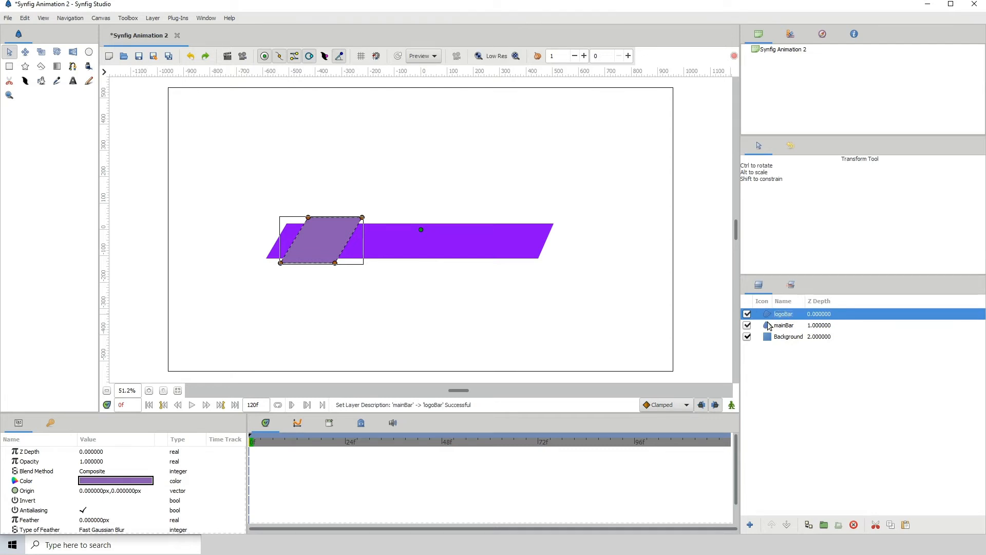
- Duplicate the mainBar layer beneath logoBar
{"action": "left_click", "coordinate": [771, 324]}
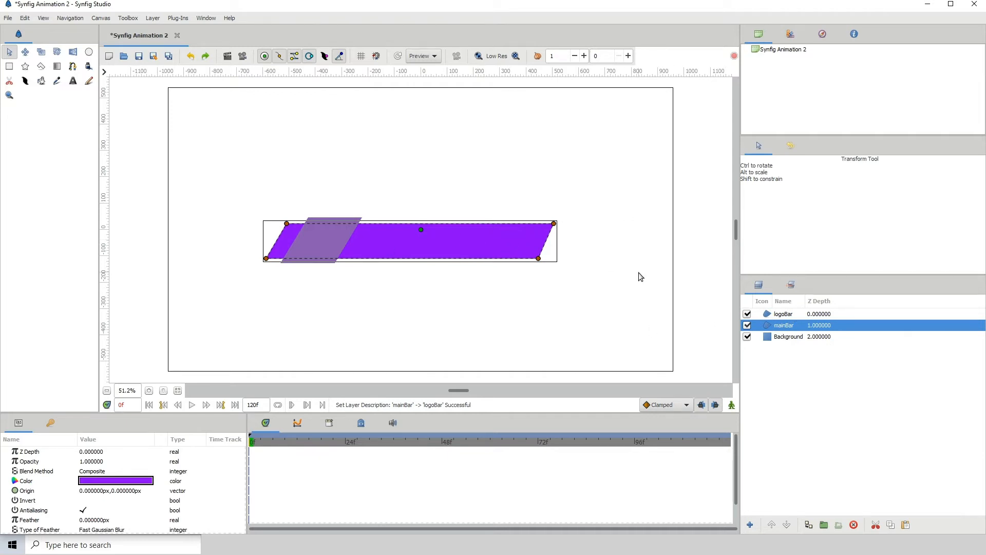
{"action": "key", "text": "ctrl+v"}
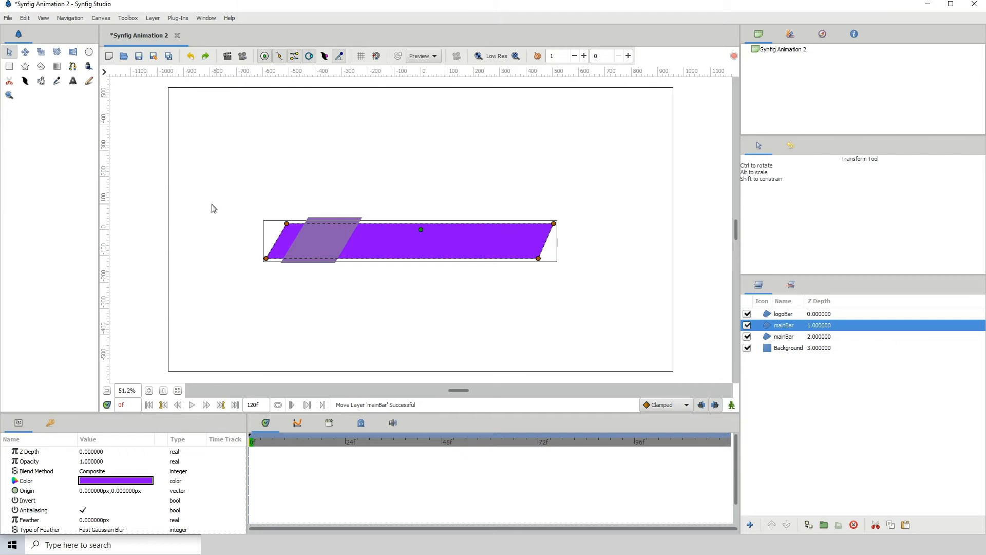
- Move the duplicated bar down and scale it to a smaller size beneath the main bar
{"action": "left_click_drag", "start_coordinate": [211, 204], "coordinate": [648, 312]}
{"action": "key", "text": "shift+Down"}
{"action": "key", "text": "shift+Down"}
{"action": "key", "text": "shift+Down"}
{"action": "key", "text": "shift+Down"}
{"action": "key", "text": "shift+Down"}
{"action": "key", "text": "shift+Down"}
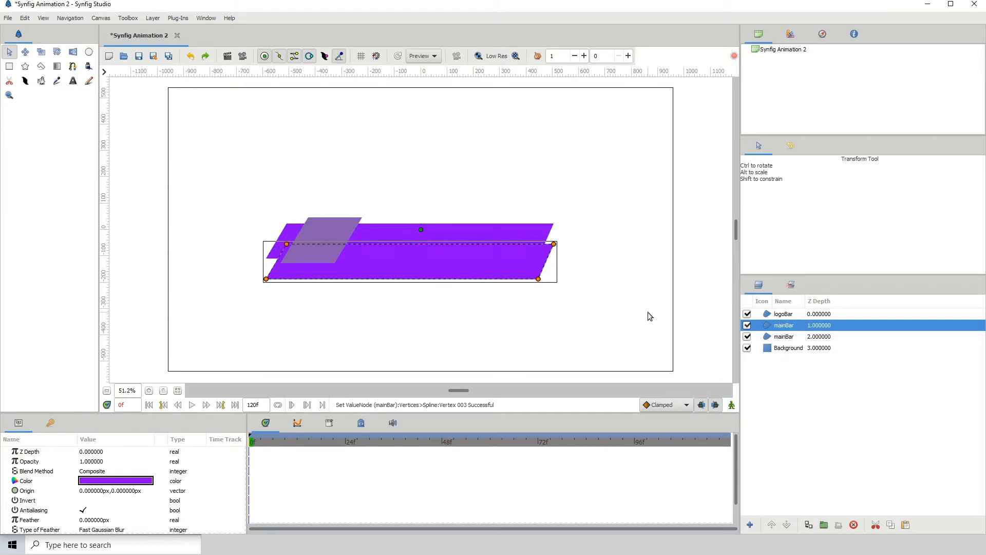
{"action": "left_click", "coordinate": [41, 52]}
{"action": "left_click_drag", "start_coordinate": [555, 255], "coordinate": [508, 263]}
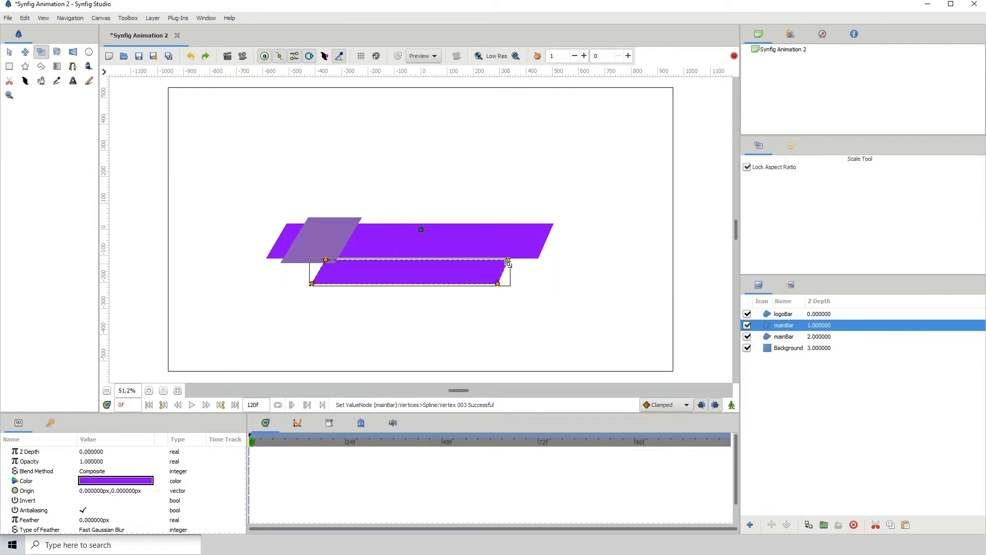
- Make the duplicated bar thinner by raising both of its bottom corners
{"action": "left_click", "coordinate": [9, 52]}
{"action": "left_click_drag", "start_coordinate": [255, 322], "coordinate": [525, 279]}
{"action": "key", "text": "Up"}
{"action": "key", "text": "Up"}
{"action": "key", "text": "Up"}
{"action": "key", "text": "Up"}
{"action": "key", "text": "Up"}
{"action": "key", "text": "Up"}
{"action": "key", "text": "Up"}
{"action": "key", "text": "Up"}
{"action": "key", "text": "Up"}
{"action": "key", "text": "Up"}
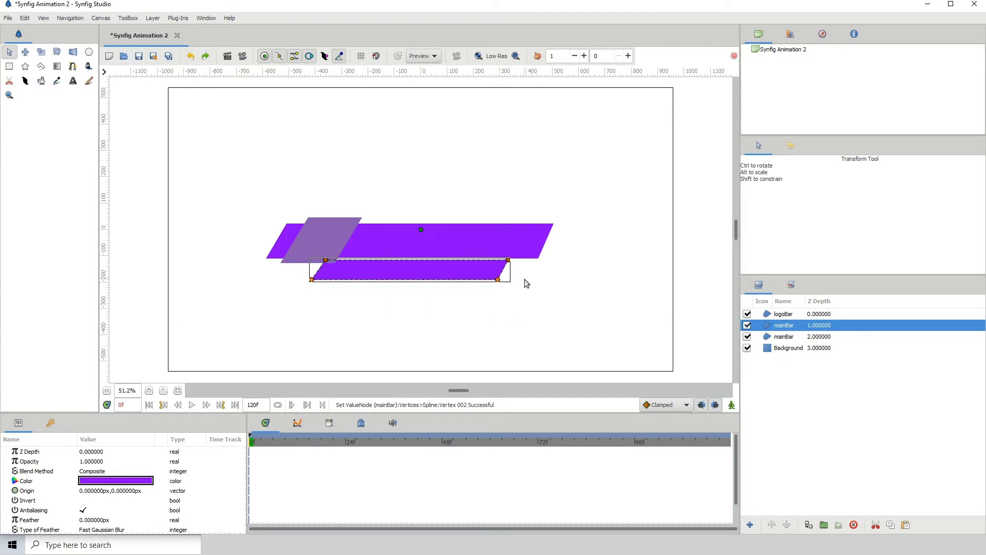
{"action": "key", "text": "Up"}
{"action": "key", "text": "Up"}
{"action": "key", "text": "Up"}
- Fine-tune the duplicated bar's slant and thickness by nudging its bottom corners slightly right and up
{"action": "key", "text": "Right"}
{"action": "key", "text": "Right"}
{"action": "key", "text": "Right"}
{"action": "key", "text": "Right"}
{"action": "key", "text": "Right"}
{"action": "key", "text": "Right"}
{"action": "key", "text": "Right"}
{"action": "key", "text": "Right"}
{"action": "key", "text": "Right"}
{"action": "key", "text": "Right"}
{"action": "key", "text": "Right"}
{"action": "key", "text": "Right"}
{"action": "key", "text": "Right"}
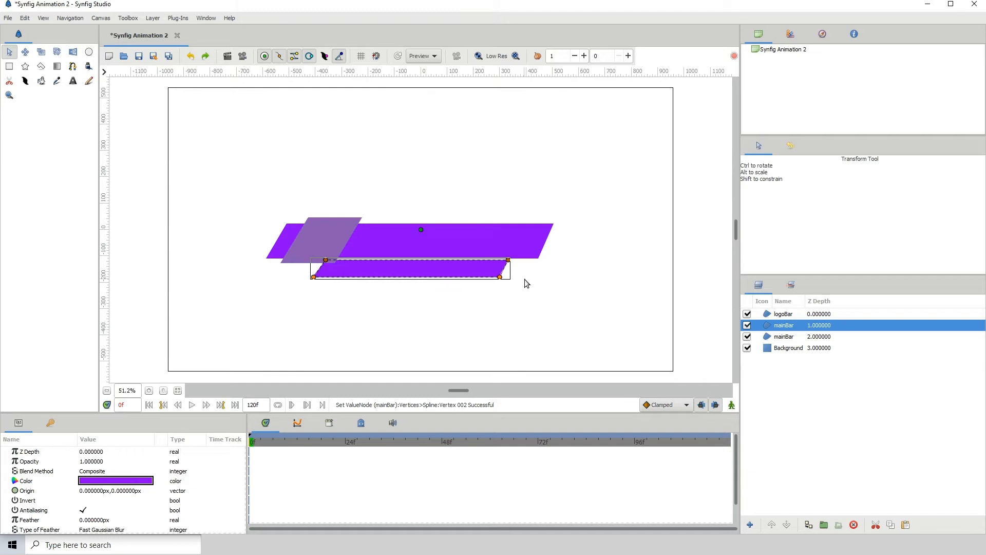
{"action": "key", "text": "Left"}
{"action": "key", "text": "Left"}
{"action": "key", "text": "Left"}
{"action": "key", "text": "Left"}
{"action": "key", "text": "Left"}
{"action": "key", "text": "Left"}
{"action": "key", "text": "Left"}
{"action": "key", "text": "Up"}
{"action": "key", "text": "Up"}
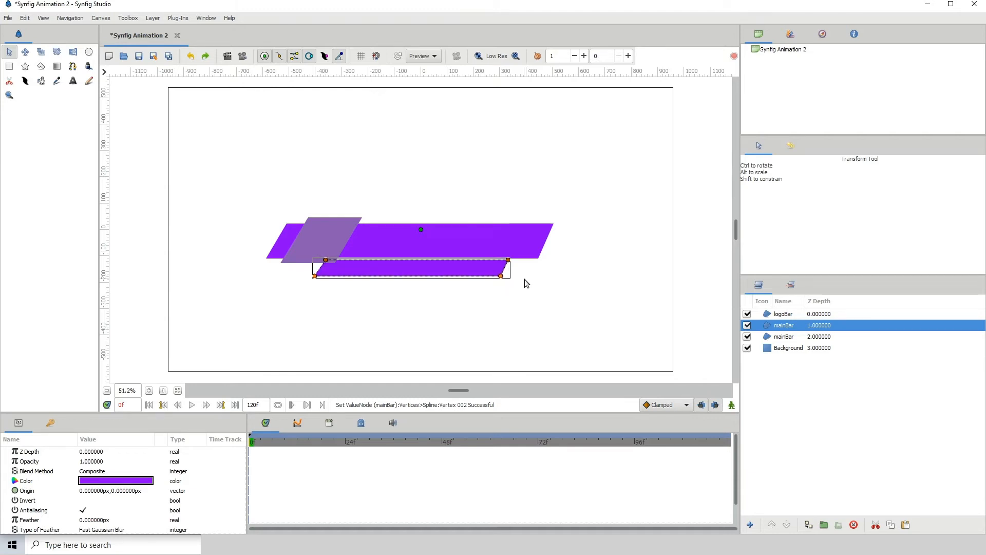
{"action": "key", "text": "Down"}
{"action": "key", "text": "Up"}
{"action": "key", "text": "Up"}
{"action": "left_click", "coordinate": [315, 306]}
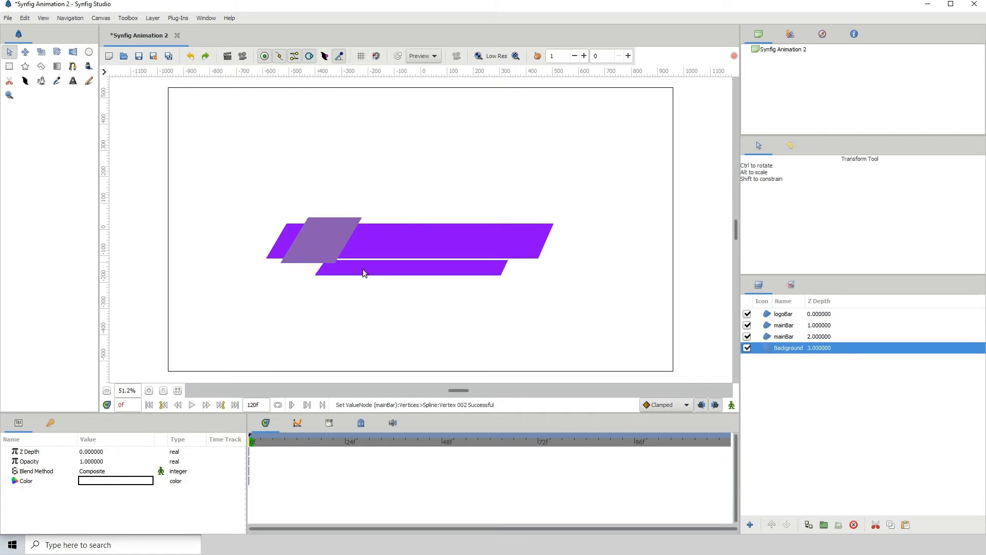
- Move the whole small bar down and right, leaving a narrow gap beneath the main bar
{"action": "left_click", "coordinate": [347, 266]}
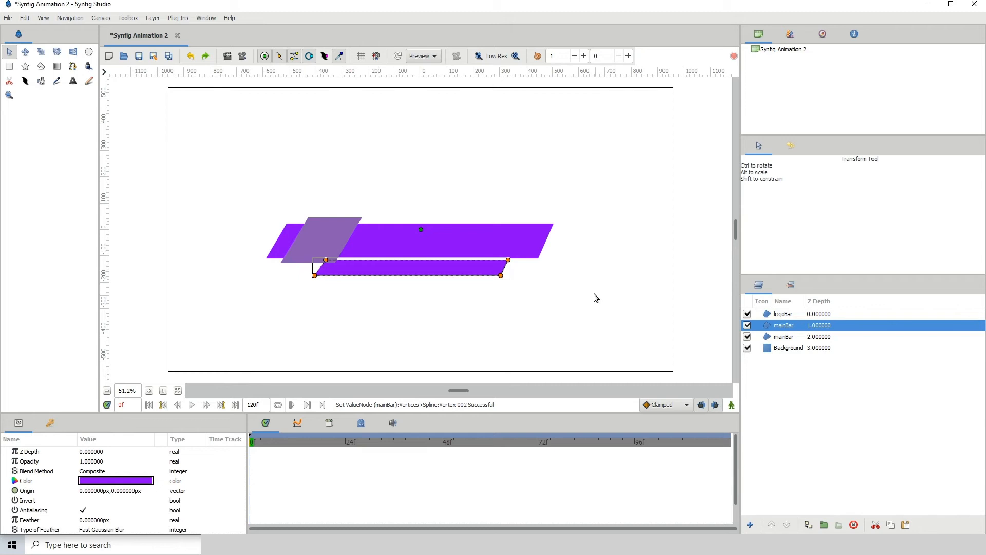
{"action": "key", "text": "shift+Down"}
{"action": "key", "text": "shift+Down"}
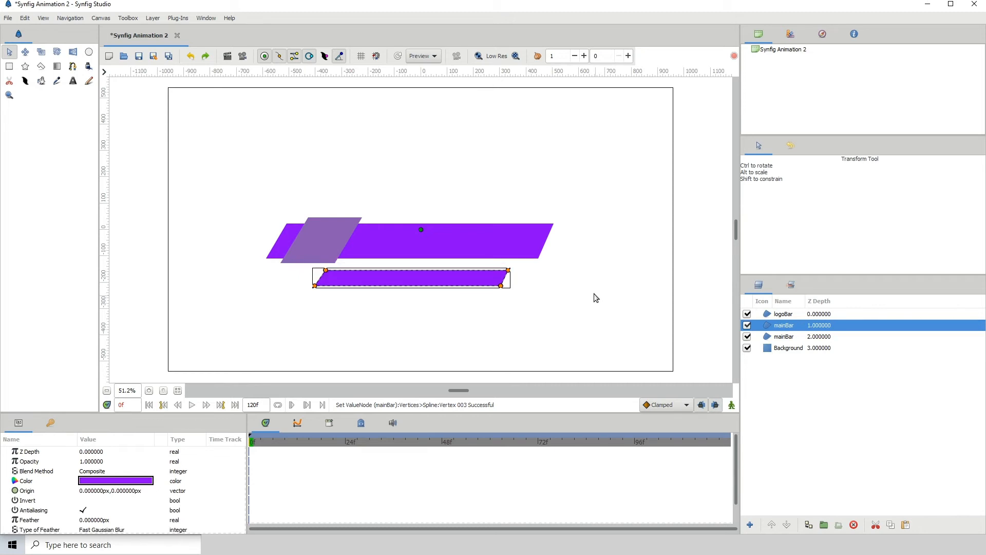
{"action": "key", "text": "shift+Right"}
{"action": "key", "text": "shift+Right"}
{"action": "key", "text": "shift+Right"}
{"action": "key", "text": "shift+Right"}
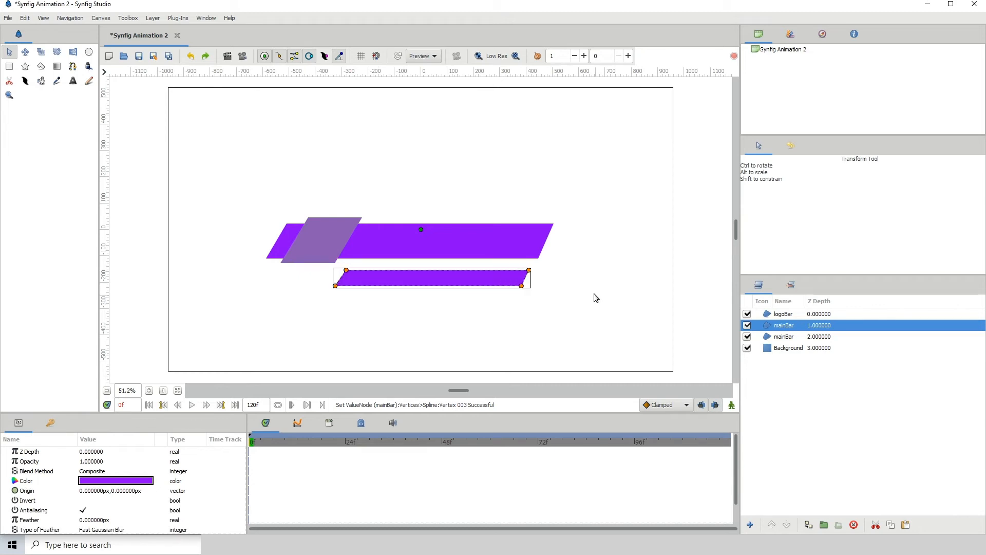
{"action": "key", "text": "Up"}
{"action": "key", "text": "Up"}
{"action": "key", "text": "Up"}
{"action": "key", "text": "Up"}
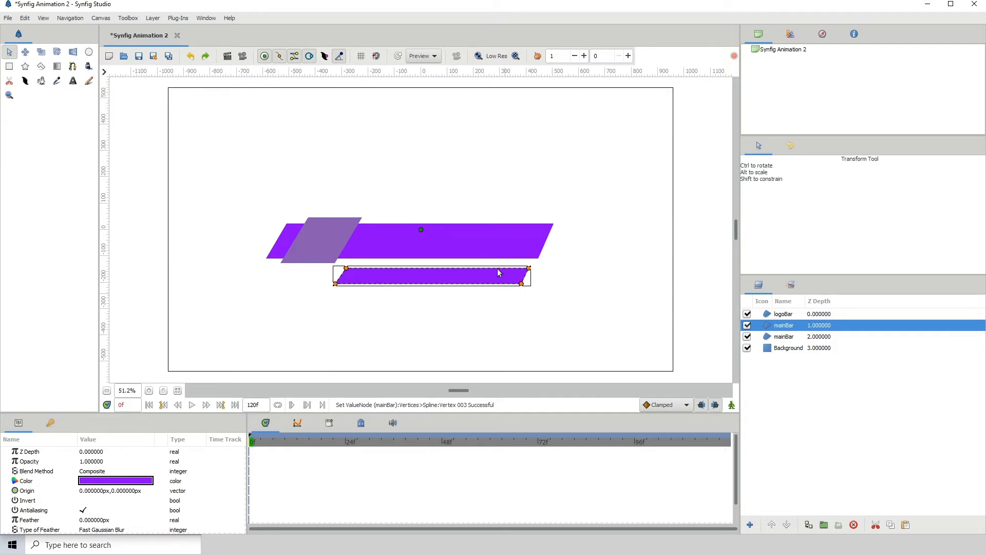
- Shorten the small bar by moving its right-hand corners left, and nudge its lower-left corner slightly right
{"action": "key", "text": "shift+Left"}
{"action": "key", "text": "shift+Left"}
{"action": "key", "text": "shift+Left"}
{"action": "key", "text": "shift+Left"}
{"action": "key", "text": "shift+Left"}
{"action": "key", "text": "shift+Left"}
{"action": "left_click_drag", "start_coordinate": [319, 302], "coordinate": [551, 247]}
{"action": "left_click_drag", "start_coordinate": [325, 329], "coordinate": [531, 257]}
{"action": "left_click_drag", "start_coordinate": [315, 301], "coordinate": [364, 283]}
{"action": "key", "text": "Right"}
{"action": "key", "text": "Right"}
{"action": "left_click_drag", "start_coordinate": [478, 301], "coordinate": [511, 277]}
- Nudge all corners of the small bar slightly up and right, closer to the main bar
{"action": "left_click_drag", "start_coordinate": [225, 282], "coordinate": [586, 264]}
{"action": "key", "text": "Up"}
{"action": "key", "text": "Up"}
{"action": "key", "text": "Up"}
{"action": "key", "text": "Up"}
{"action": "key", "text": "Up"}
{"action": "key", "text": "Up"}
{"action": "key", "text": "Up"}
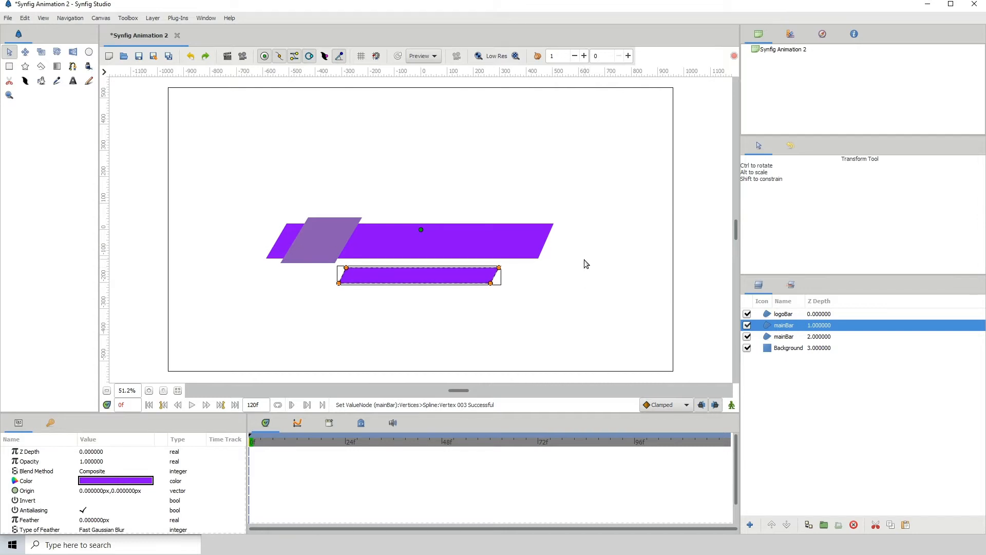
{"action": "key", "text": "Right"}
{"action": "key", "text": "Right"}
{"action": "key", "text": "Right"}
{"action": "key", "text": "Right"}
{"action": "key", "text": "Right"}
{"action": "key", "text": "Right"}
{"action": "key", "text": "Right"}
{"action": "key", "text": "Right"}
{"action": "key", "text": "Right"}
{"action": "key", "text": "Right"}
{"action": "key", "text": "Right"}
{"action": "key", "text": "Right"}
{"action": "key", "text": "Right"}
{"action": "key", "text": "Right"}
{"action": "key", "text": "Right"}
{"action": "key", "text": "Right"}
{"action": "key", "text": "Right"}
{"action": "key", "text": "Right"}
{"action": "key", "text": "Right"}
{"action": "key", "text": "Right"}
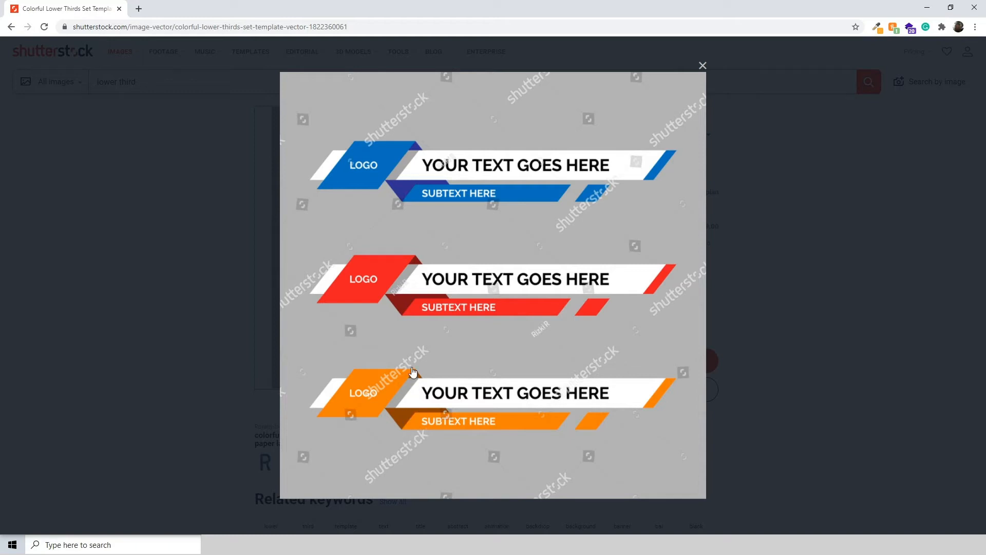
- Check the folded corners in the Shutterstock reference and inspect the matching area beside the logo block
{"action": "left_click_drag", "start_coordinate": [767, 4], "coordinate": [985, 536]}
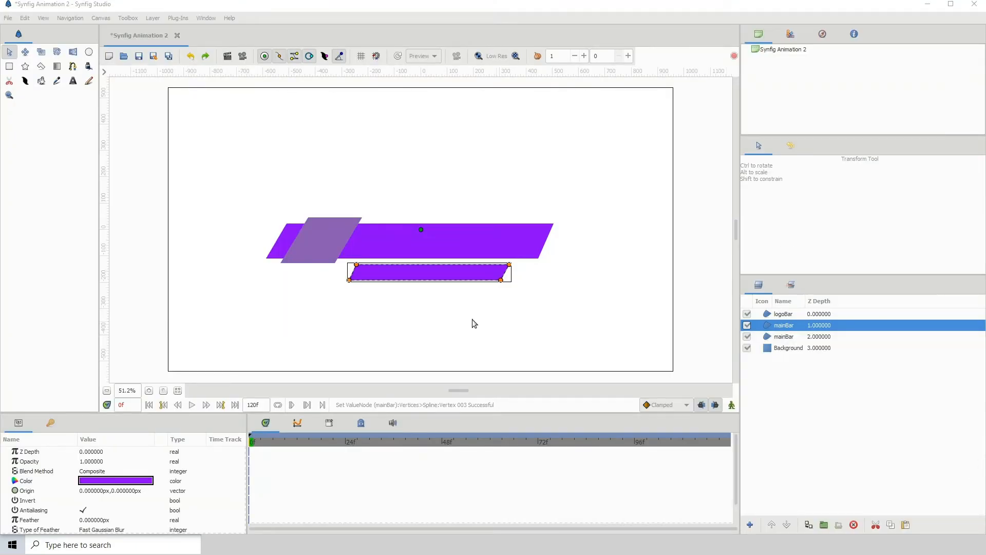
{"action": "left_click", "coordinate": [149, 391]}
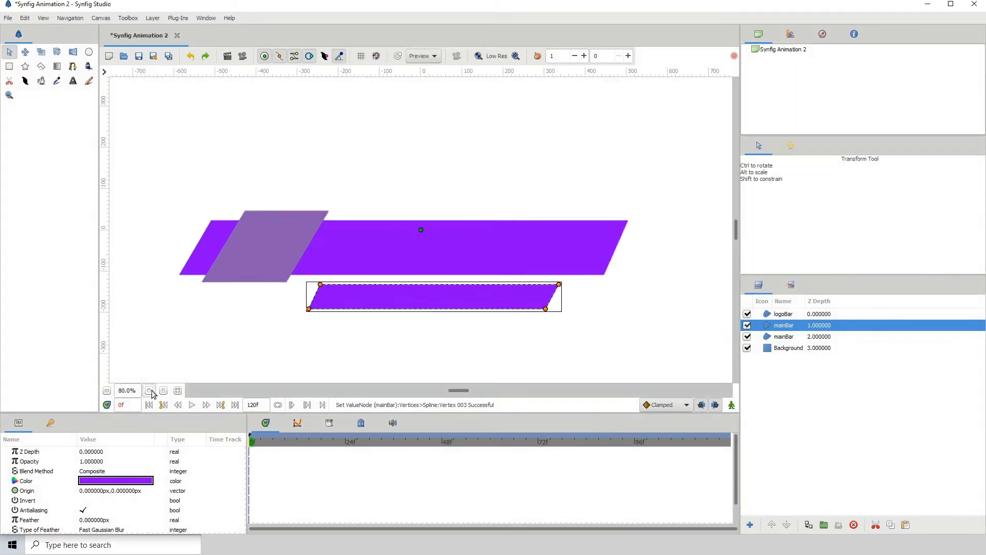
{"action": "left_click_drag", "start_coordinate": [282, 201], "coordinate": [355, 175]}
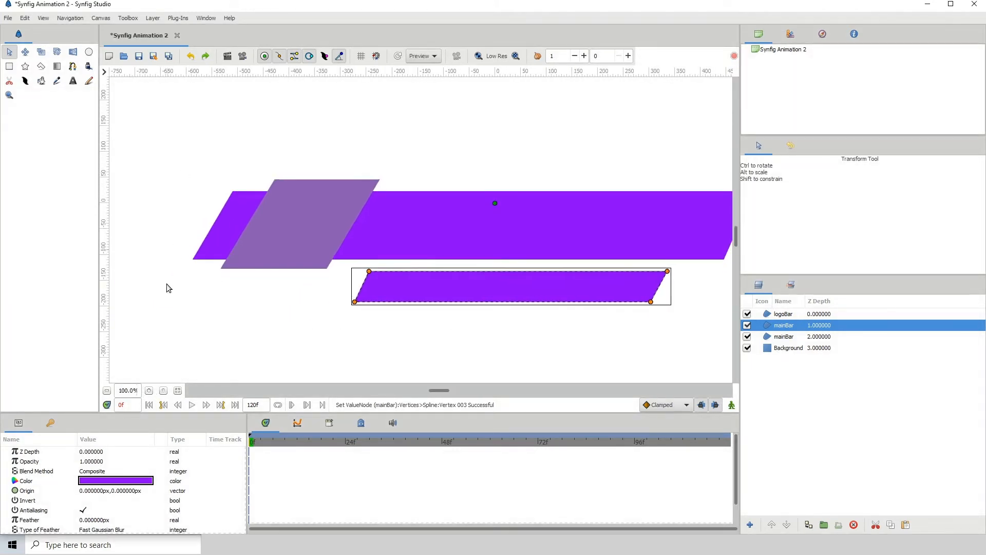
{"action": "left_click", "coordinate": [151, 392]}
{"action": "left_click", "coordinate": [151, 393]}
{"action": "left_click_drag", "start_coordinate": [266, 296], "coordinate": [269, 320]}
{"action": "left_click", "coordinate": [75, 67]}
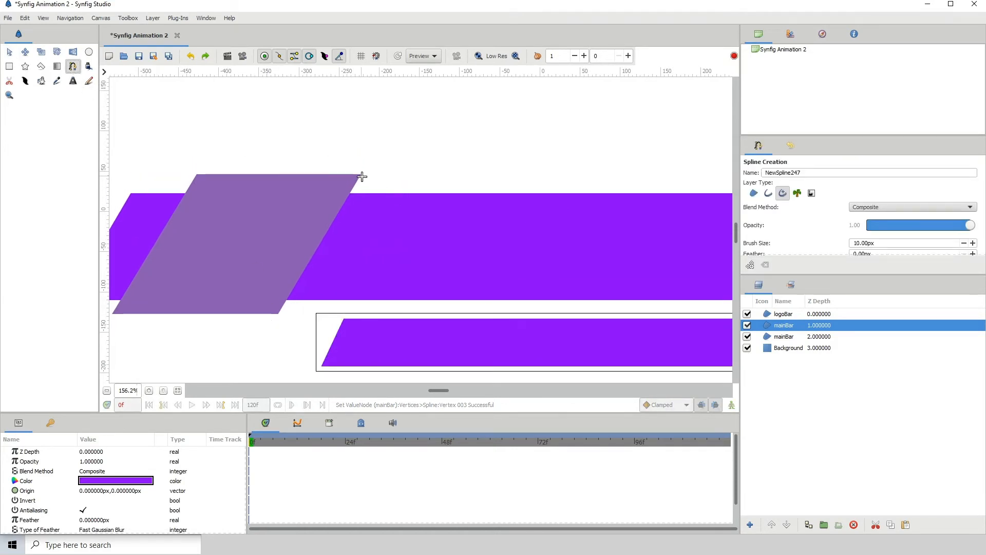
- Rename the small lower bar's layer as smallBar
{"action": "left_click", "coordinate": [747, 327]}
{"action": "left_click", "coordinate": [747, 327]}
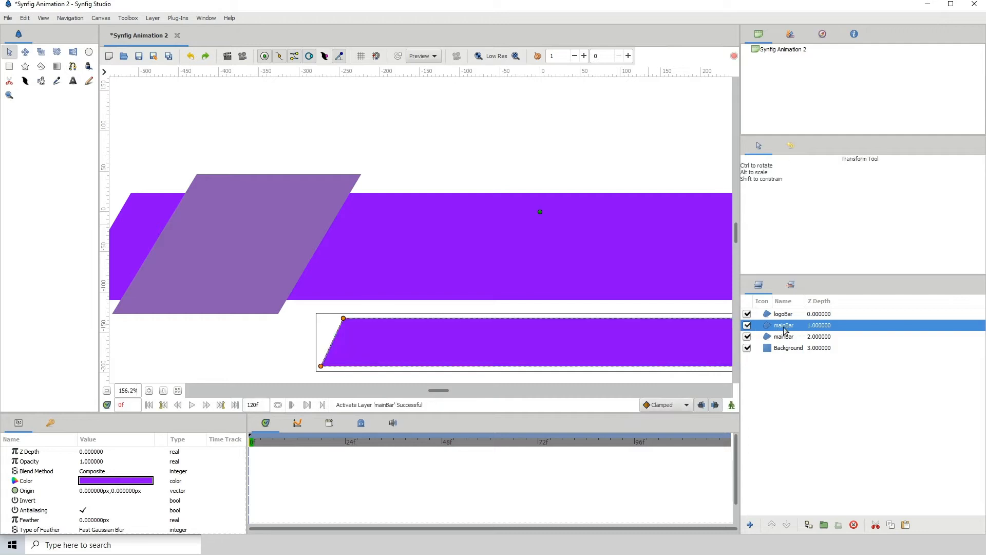
{"action": "left_click", "coordinate": [784, 327]}
{"action": "left_click", "coordinate": [784, 327]}
{"action": "type", "text": "small"}
{"action": "key", "text": "Caps_Lock"}
{"action": "key", "text": "Caps_Lock"}
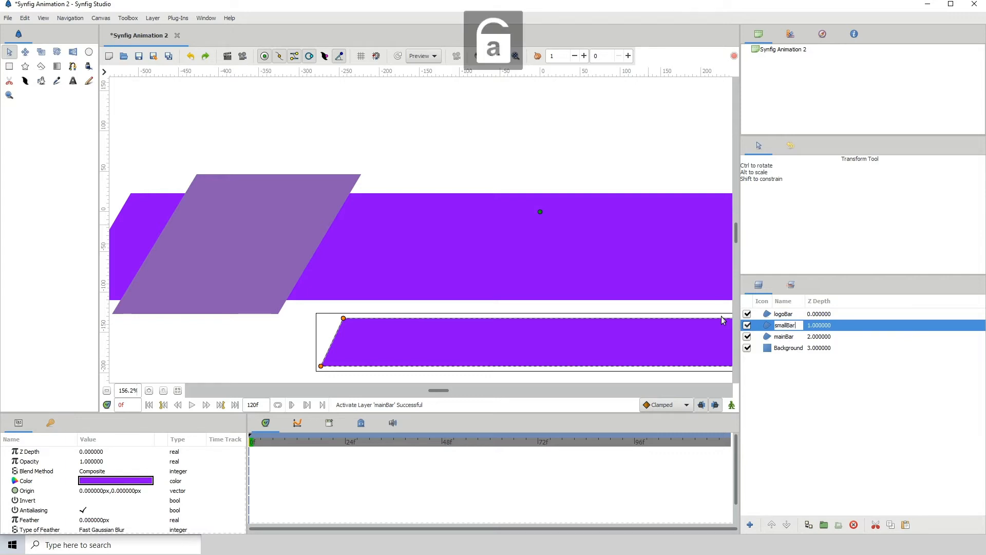
{"action": "type", "text": "allBar"}
{"action": "key", "text": "Return"}
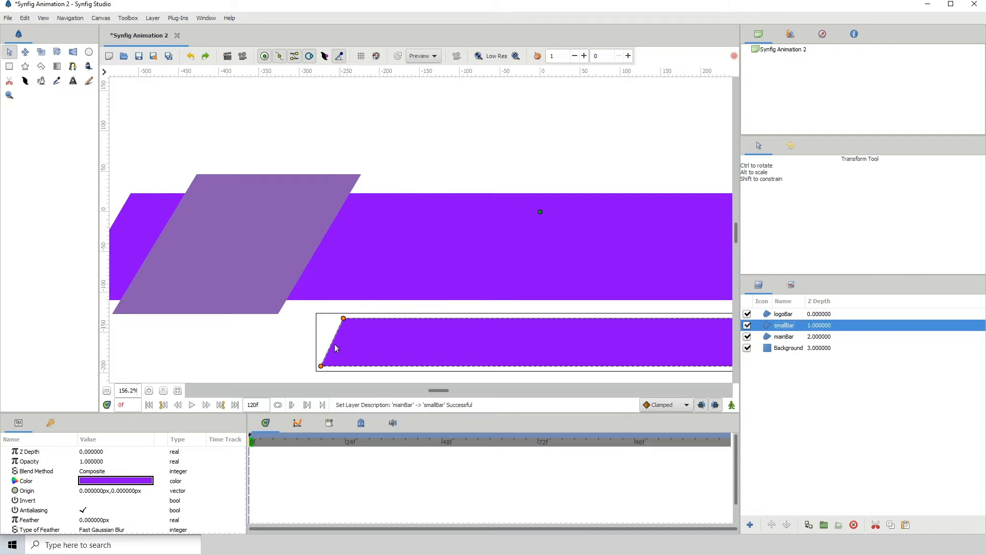
- Shift smallBar's lower-left corner slightly left to increase the slant of its left edge
{"action": "key", "text": "Left"}
{"action": "key", "text": "Left"}
{"action": "key", "text": "Left"}
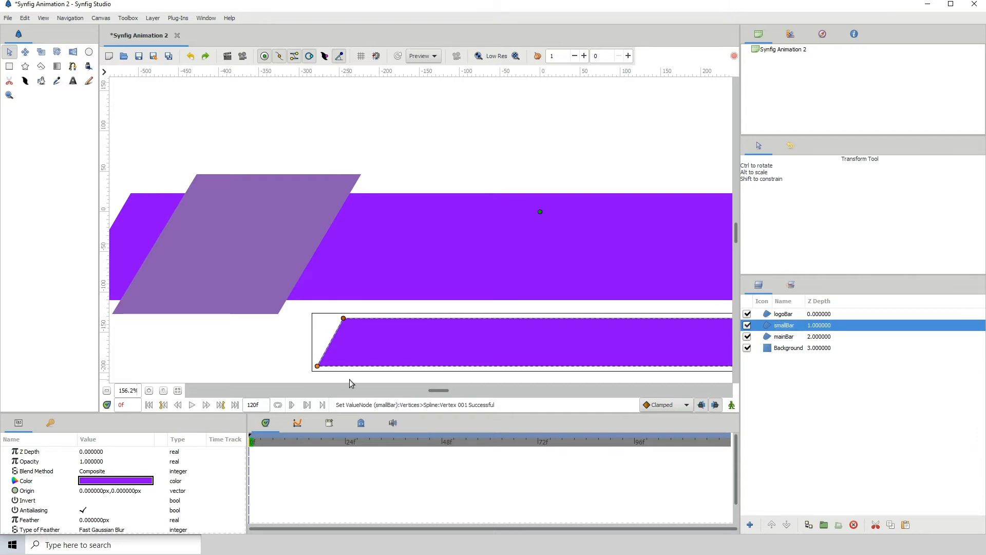
{"action": "key", "text": "Right"}
- Draw a closed triangular spline from the logo block's upper-right corner down to the main bar's top edge
{"action": "left_click", "coordinate": [72, 66]}
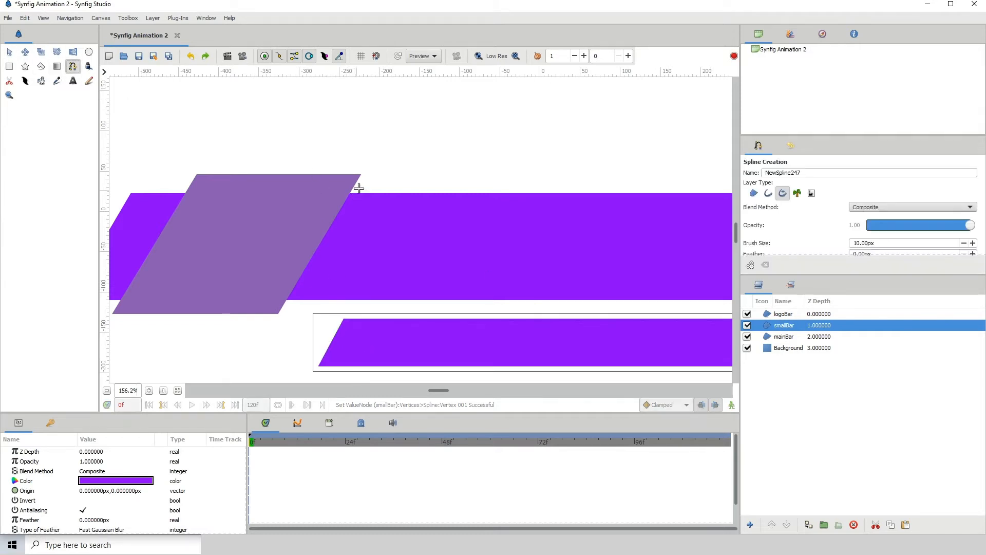
{"action": "left_click", "coordinate": [361, 174]}
{"action": "left_click", "coordinate": [374, 194]}
{"action": "left_click", "coordinate": [351, 193]}
{"action": "right_click", "coordinate": [361, 174]}
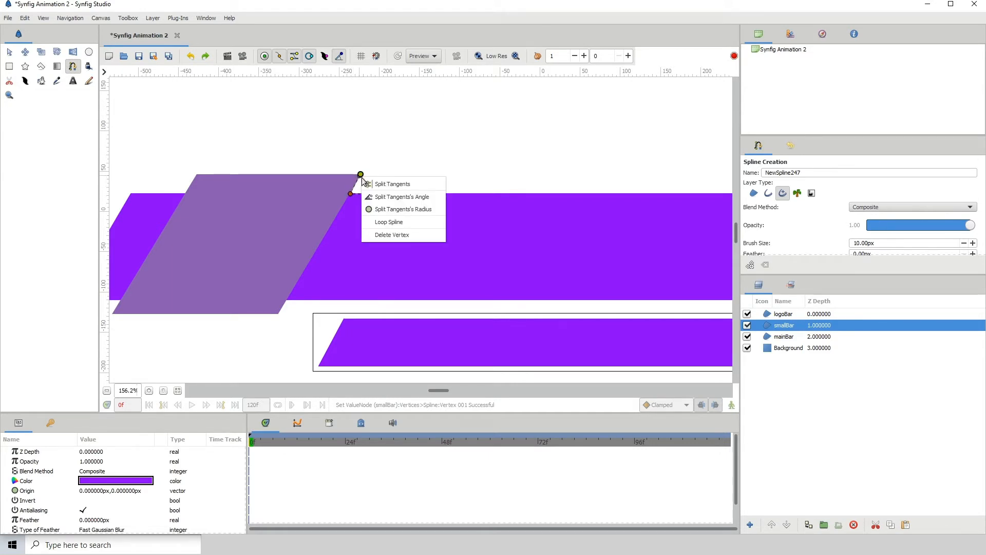
{"action": "left_click", "coordinate": [385, 224]}
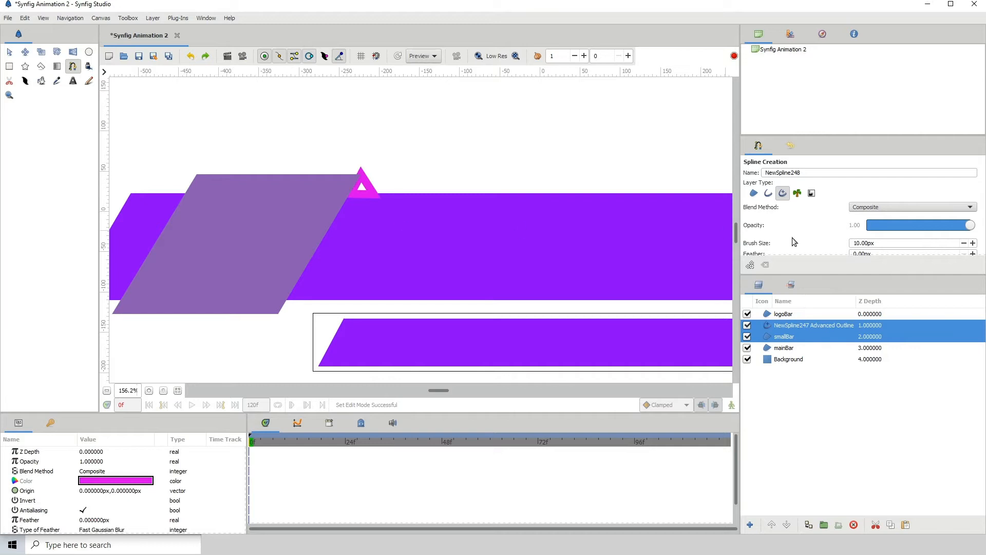
- Make a region from the triangle's outline layer and delete the original Advanced Outline layer
{"action": "left_click", "coordinate": [790, 315]}
{"action": "left_click", "coordinate": [802, 326]}
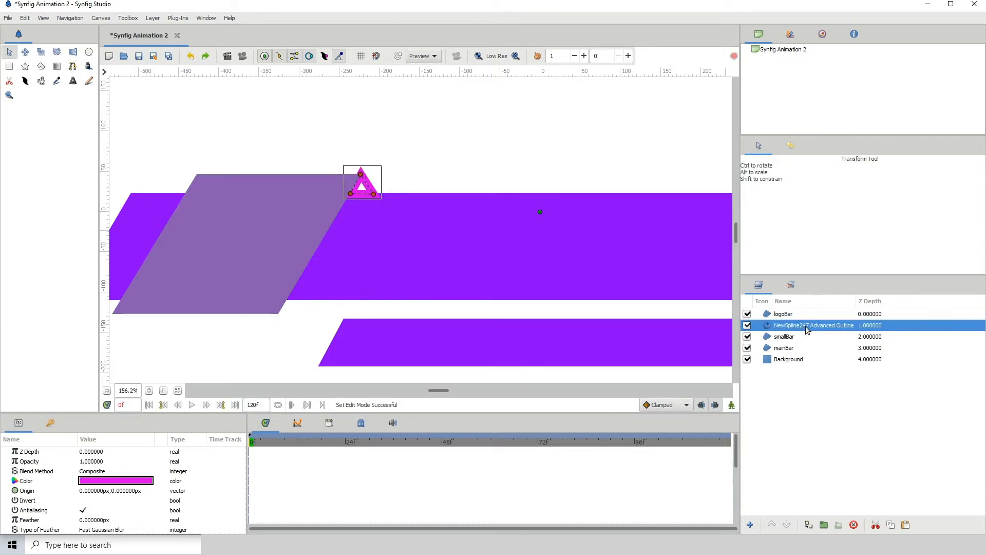
{"action": "right_click", "coordinate": [803, 329]}
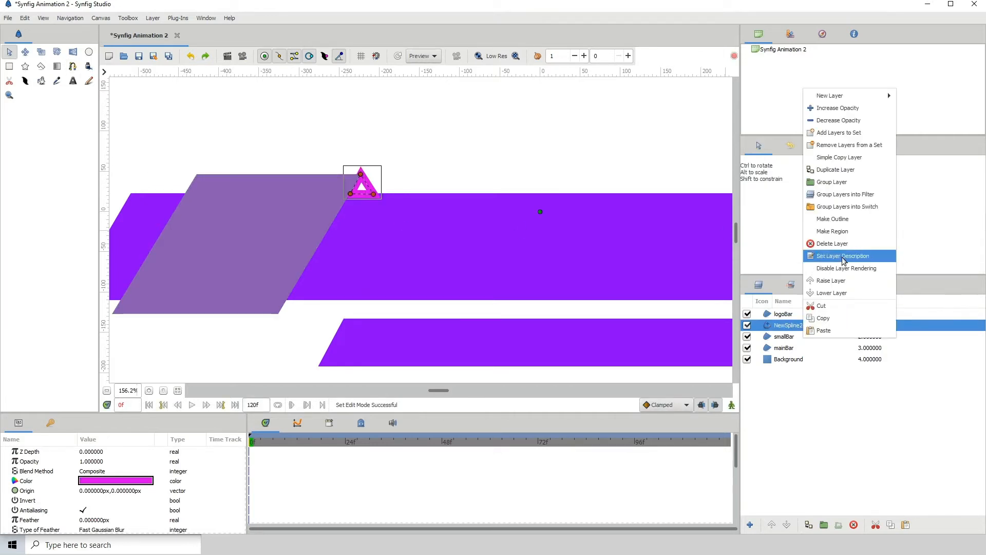
{"action": "left_click", "coordinate": [841, 233]}
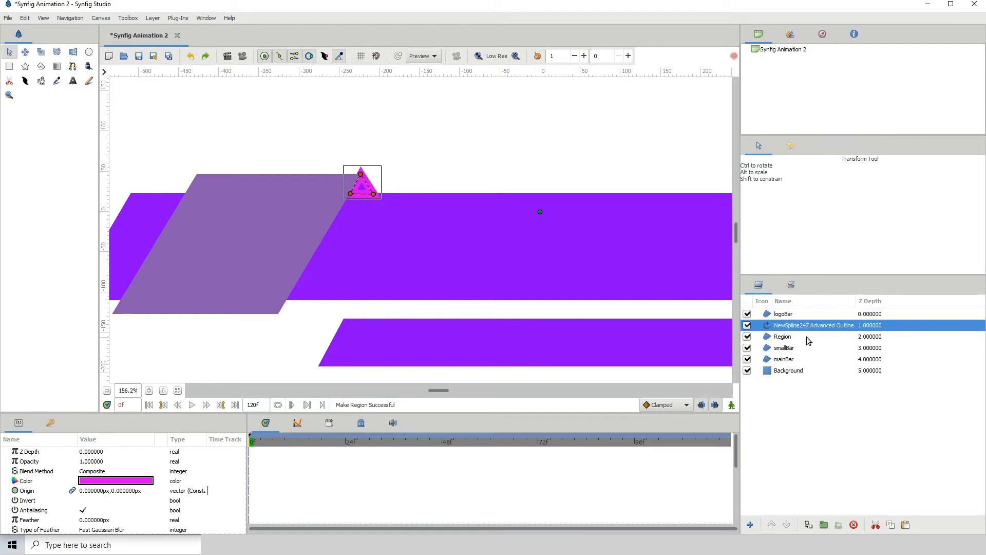
{"action": "left_click", "coordinate": [854, 524]}
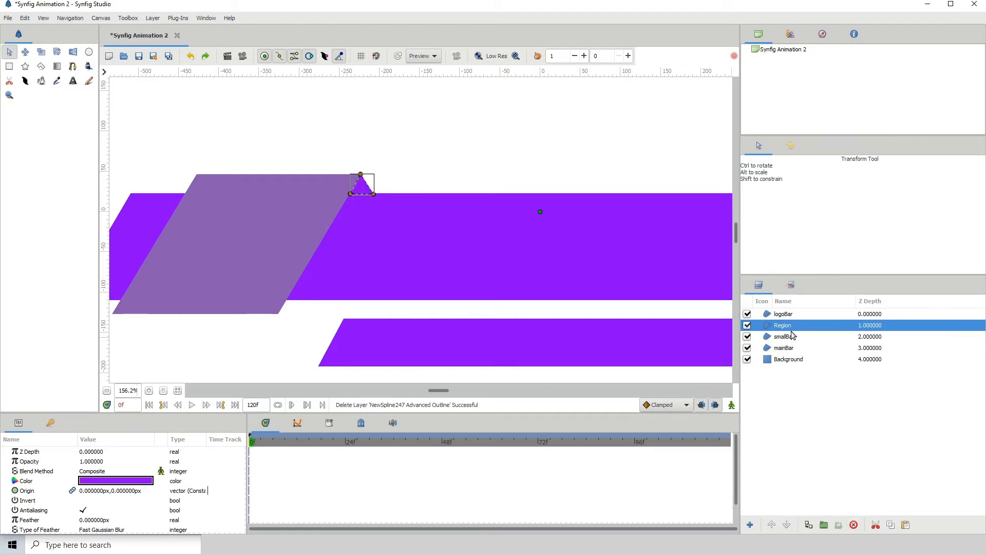
- Nudge the triangle region's lower-left corner left to close the gap along the logo block's slanted edge
{"action": "left_click", "coordinate": [149, 390]}
{"action": "left_click", "coordinate": [149, 390]}
{"action": "left_click", "coordinate": [149, 390]}
{"action": "left_click", "coordinate": [149, 391]}
{"action": "left_click_drag", "start_coordinate": [237, 264], "coordinate": [423, 390]}
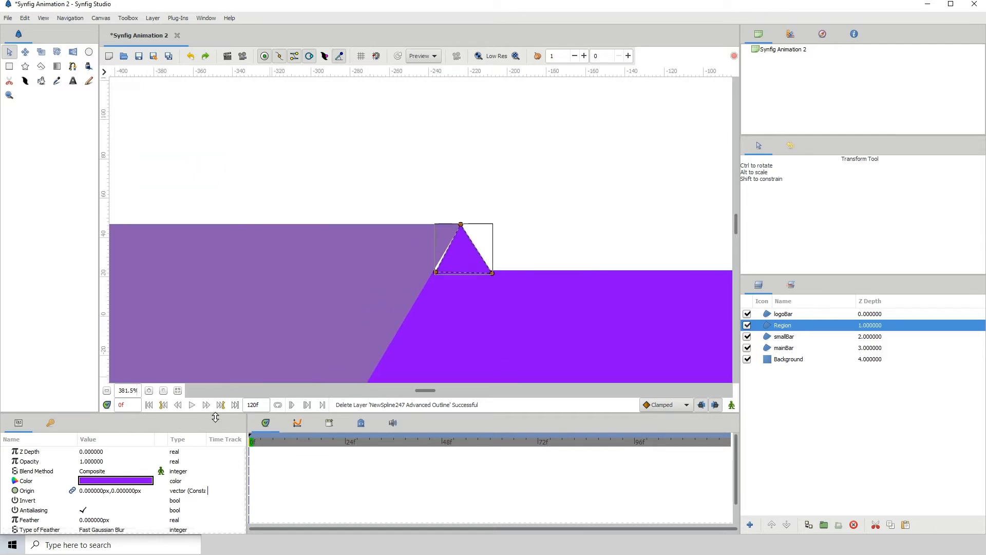
{"action": "left_click", "coordinate": [149, 391]}
{"action": "left_click", "coordinate": [149, 390]}
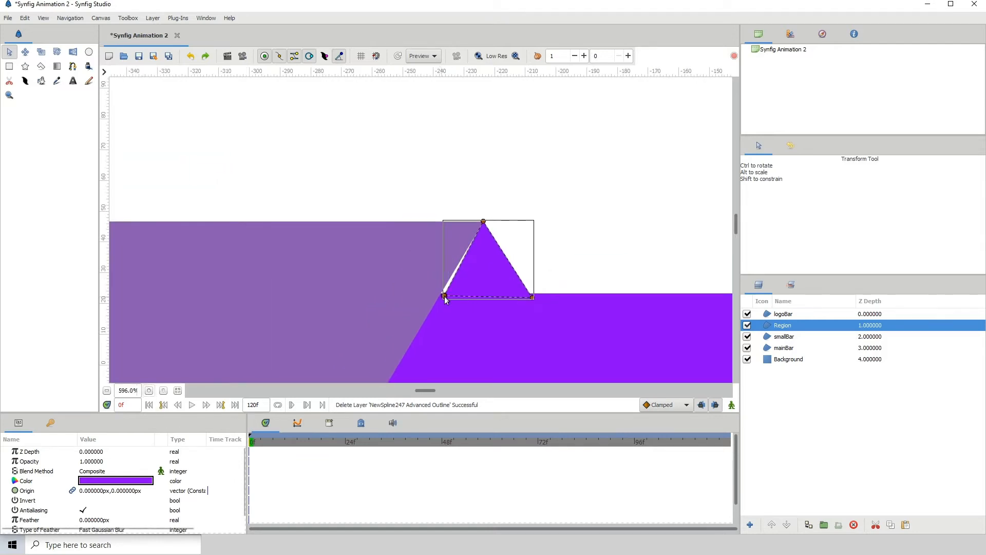
{"action": "left_click", "coordinate": [445, 297]}
{"action": "key", "text": "Left"}
{"action": "key", "text": "Left"}
{"action": "key", "text": "Left"}
{"action": "key", "text": "Left"}
{"action": "key", "text": "Left"}
{"action": "key", "text": "Left"}
{"action": "key", "text": "Left"}
{"action": "key", "text": "Left"}
{"action": "key", "text": "Left"}
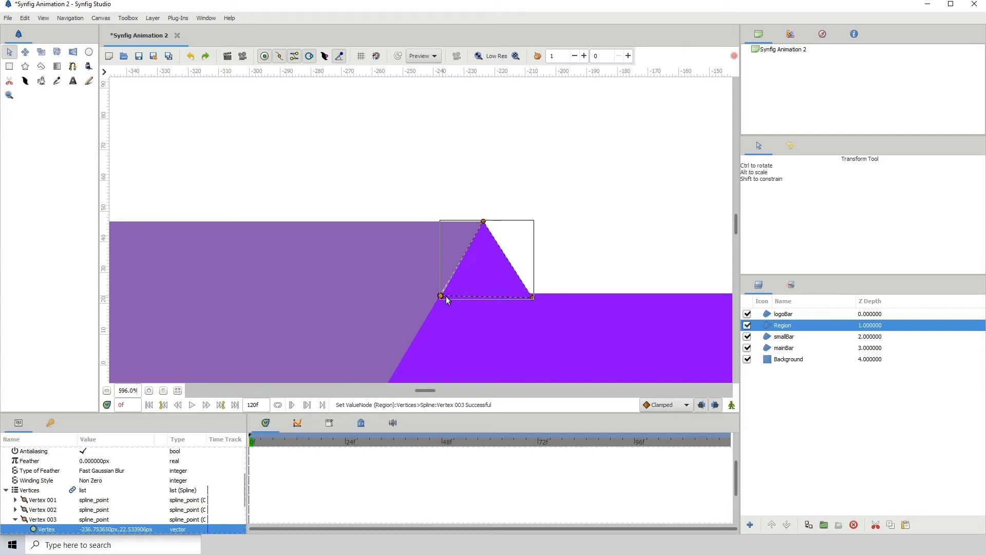
{"action": "left_click", "coordinate": [469, 211]}
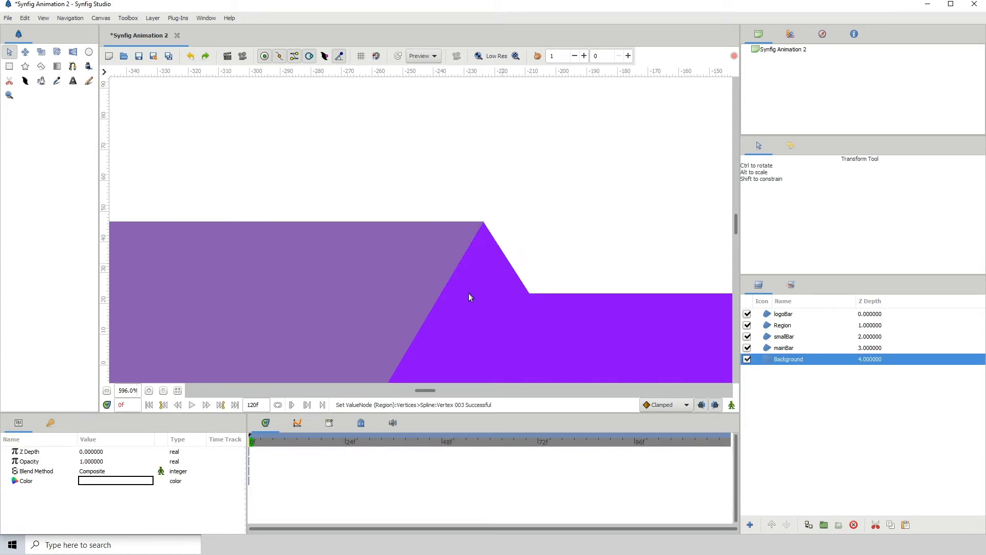
- Recolor the triangle region beside the logo block to light purple #C27CFE
{"action": "left_click", "coordinate": [107, 391]}
{"action": "left_click", "coordinate": [107, 391]}
{"action": "left_click", "coordinate": [107, 390]}
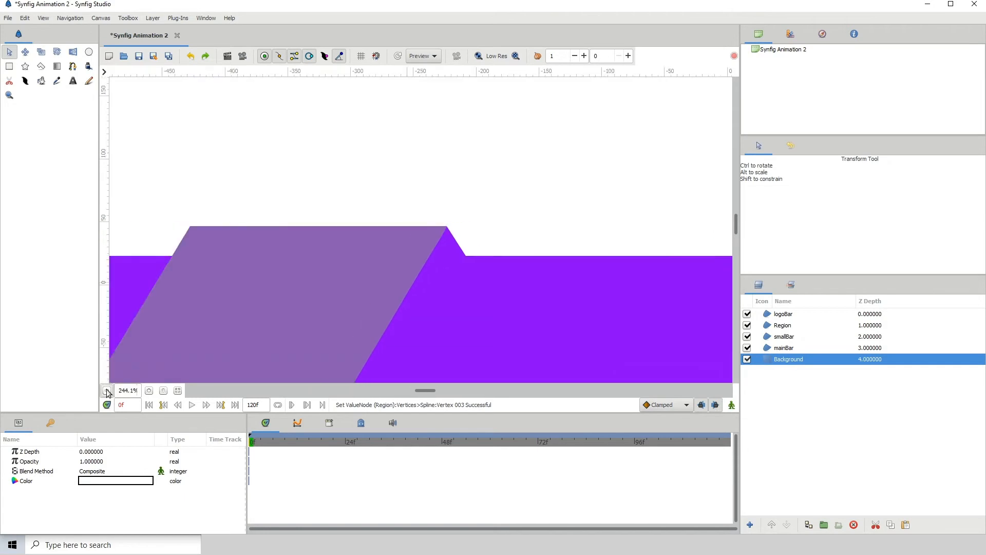
{"action": "left_click", "coordinate": [107, 390]}
{"action": "left_click", "coordinate": [107, 390]}
{"action": "left_click", "coordinate": [107, 390]}
{"action": "left_click", "coordinate": [107, 391]}
{"action": "left_click", "coordinate": [107, 390]}
{"action": "left_click", "coordinate": [786, 348]}
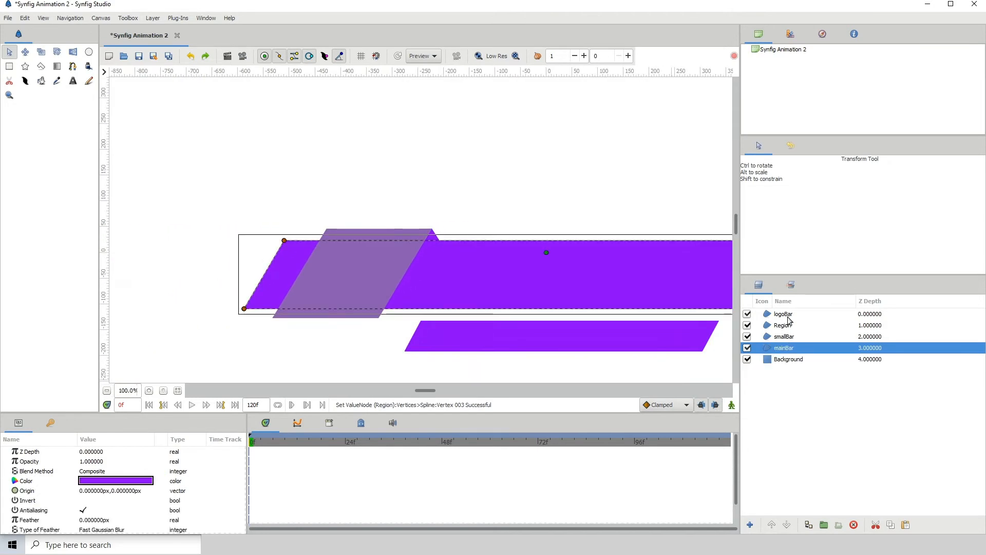
{"action": "left_click", "coordinate": [788, 337]}
{"action": "left_click", "coordinate": [784, 314]}
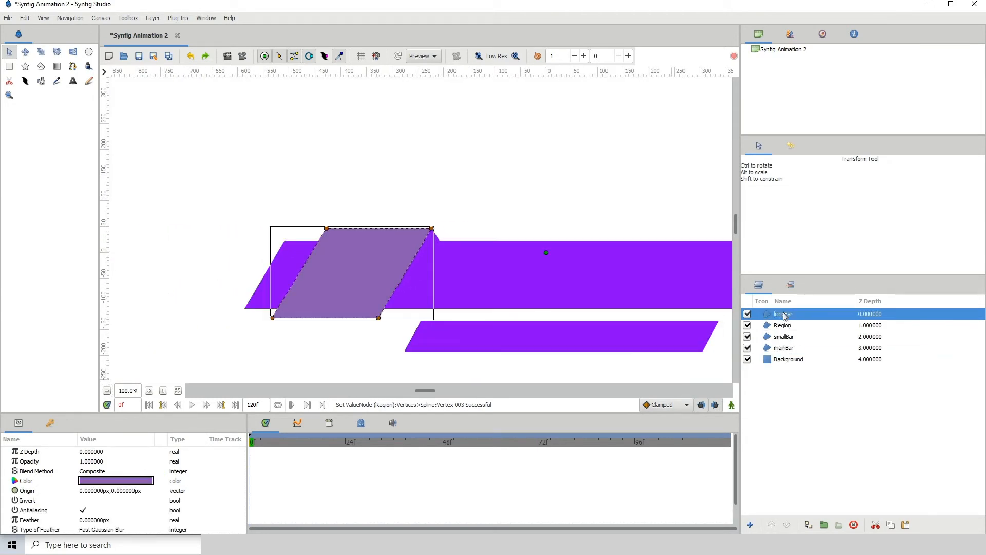
{"action": "left_click", "coordinate": [784, 325]}
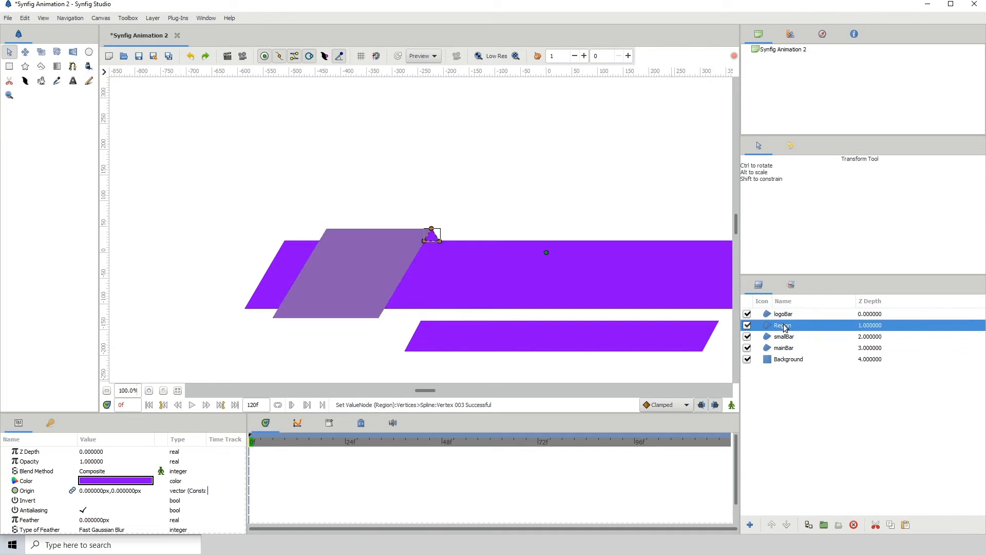
{"action": "double_click", "coordinate": [115, 480]}
{"action": "left_click_drag", "start_coordinate": [531, 344], "coordinate": [522, 338]}
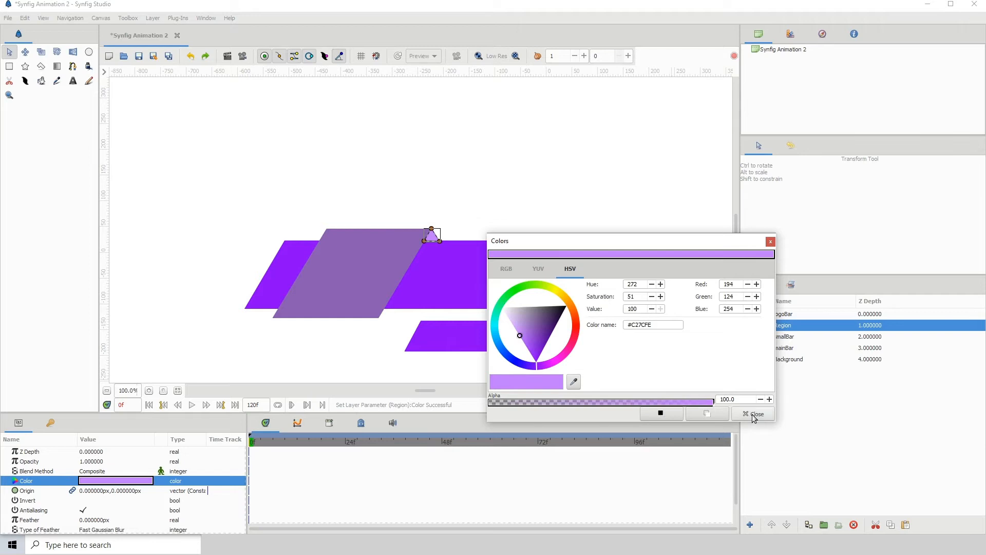
{"action": "left_click", "coordinate": [754, 414]}
{"action": "left_click", "coordinate": [799, 359]}
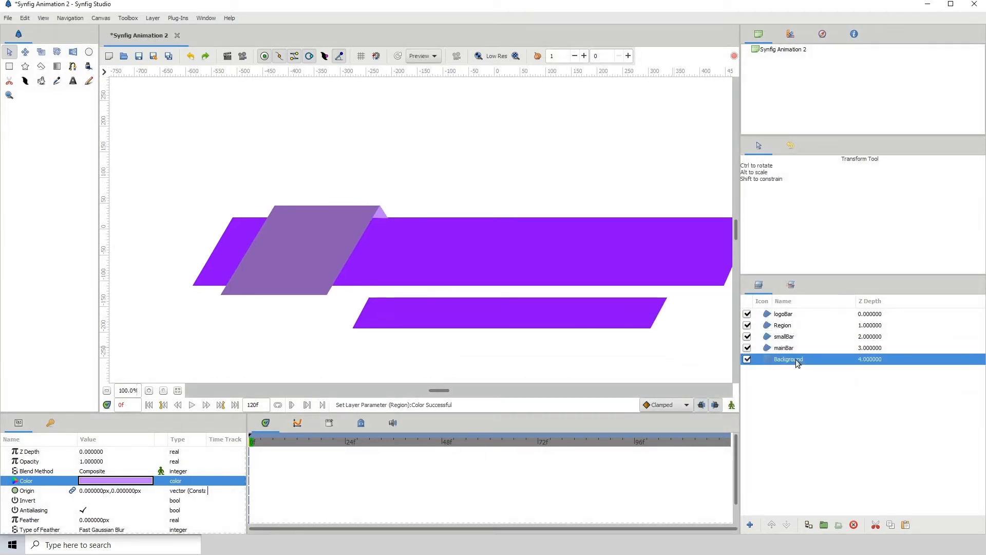
- Examine which shape each of the logoBar, Region, smallBar and mainBar layers controls and how they are stacked
{"action": "left_click_drag", "start_coordinate": [569, 290], "coordinate": [555, 280]}
{"action": "left_click", "coordinate": [787, 314]}
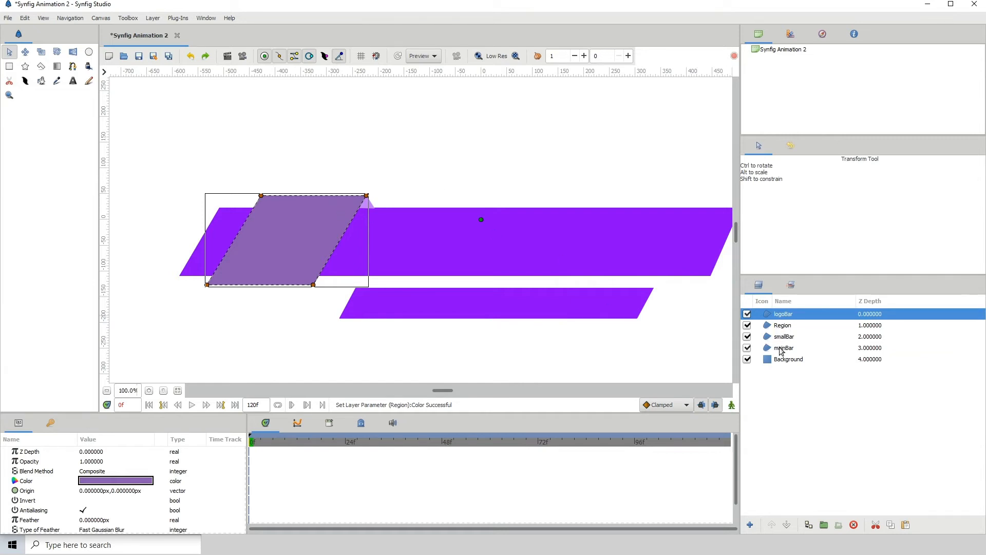
{"action": "left_click", "coordinate": [779, 348]}
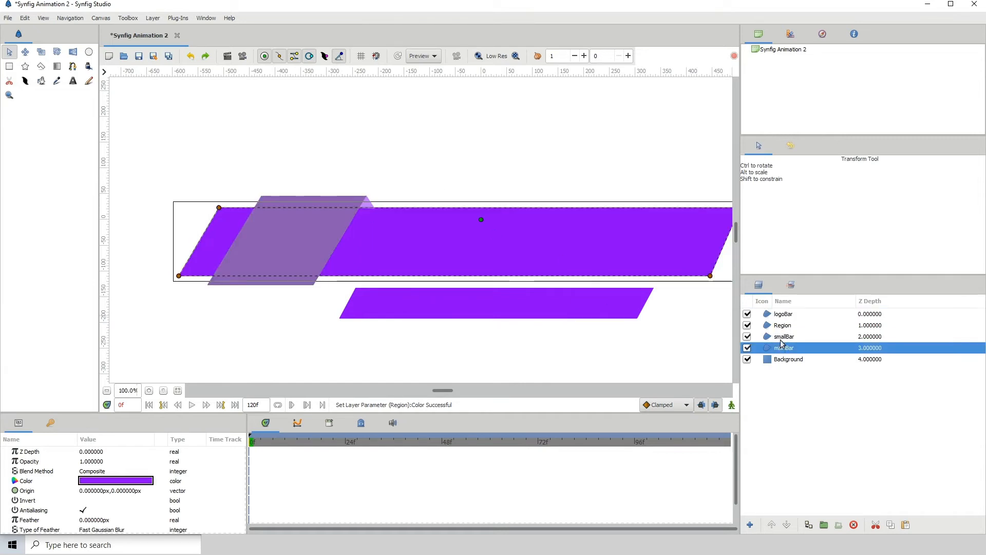
{"action": "left_click", "coordinate": [781, 340]}
{"action": "left_click", "coordinate": [782, 326]}
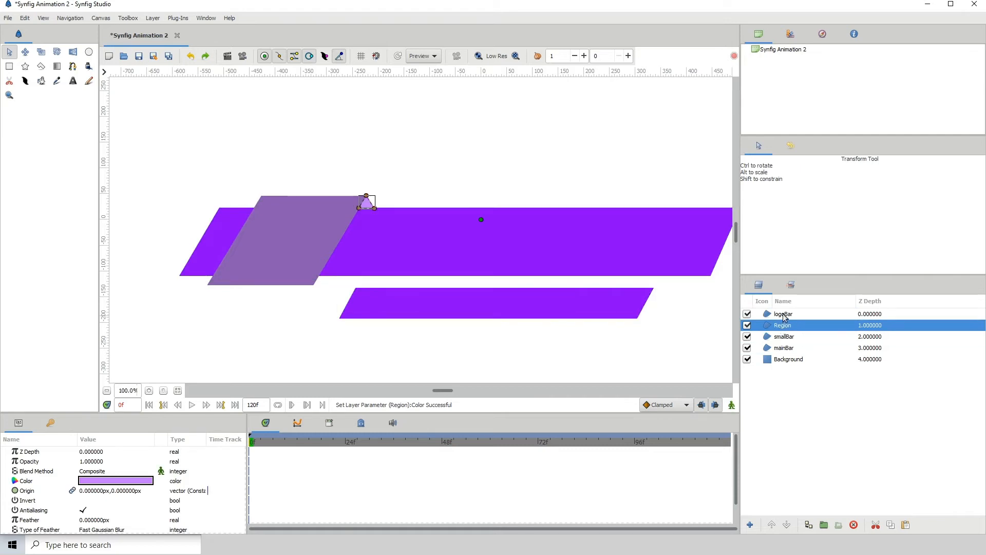
{"action": "left_click", "coordinate": [784, 316]}
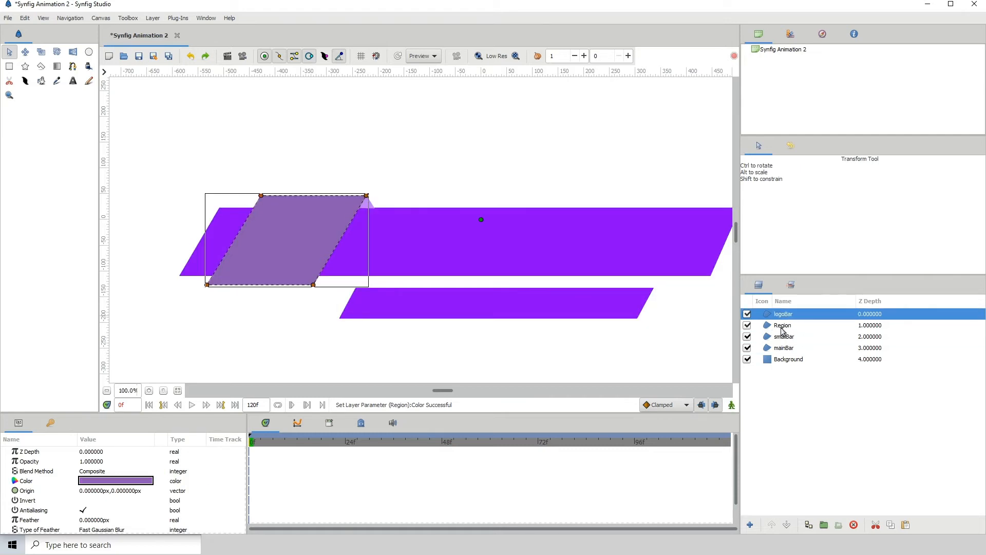
{"action": "left_click", "coordinate": [781, 326]}
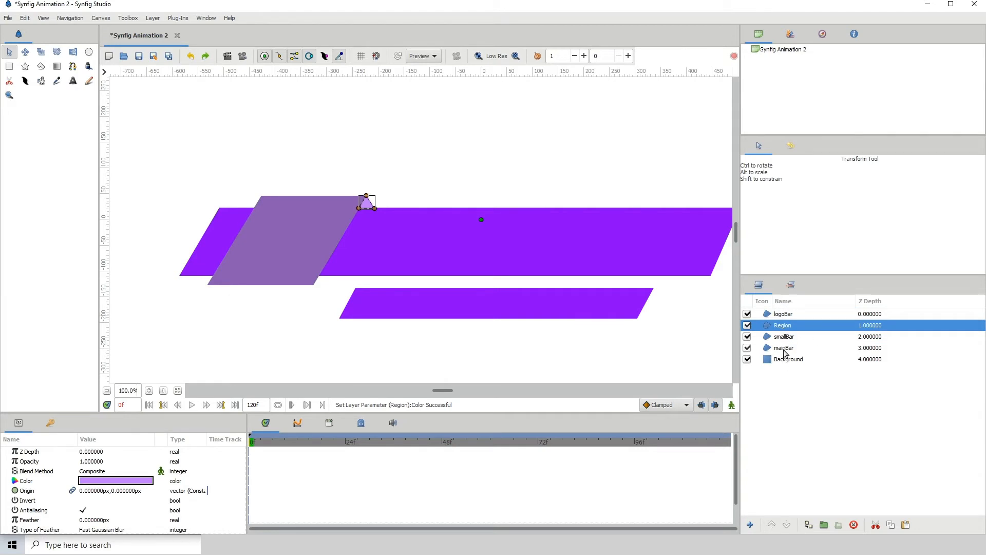
{"action": "left_click", "coordinate": [784, 348]}
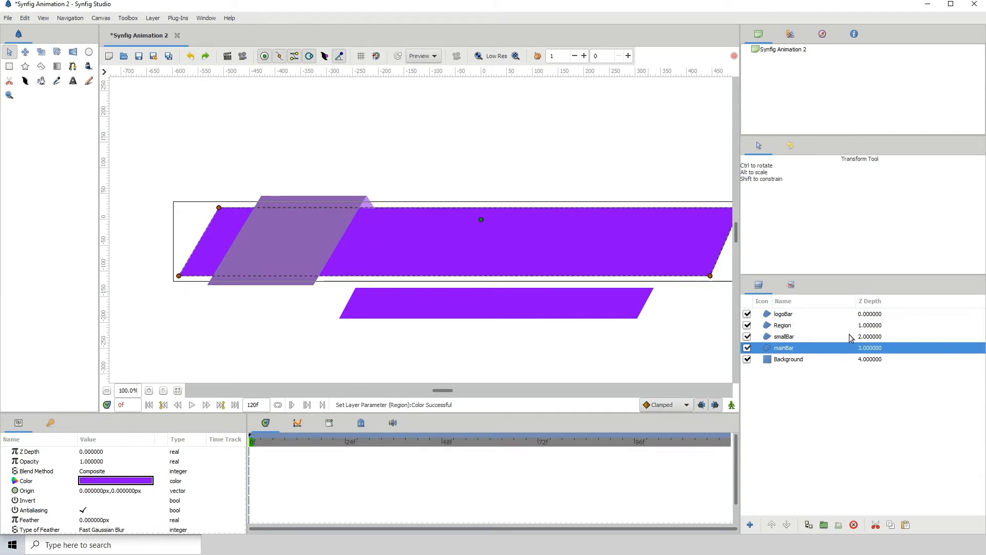
- Lower the triangle's Region layer two places so it sits below mainBar and directly above Background
{"action": "left_click", "coordinate": [787, 328]}
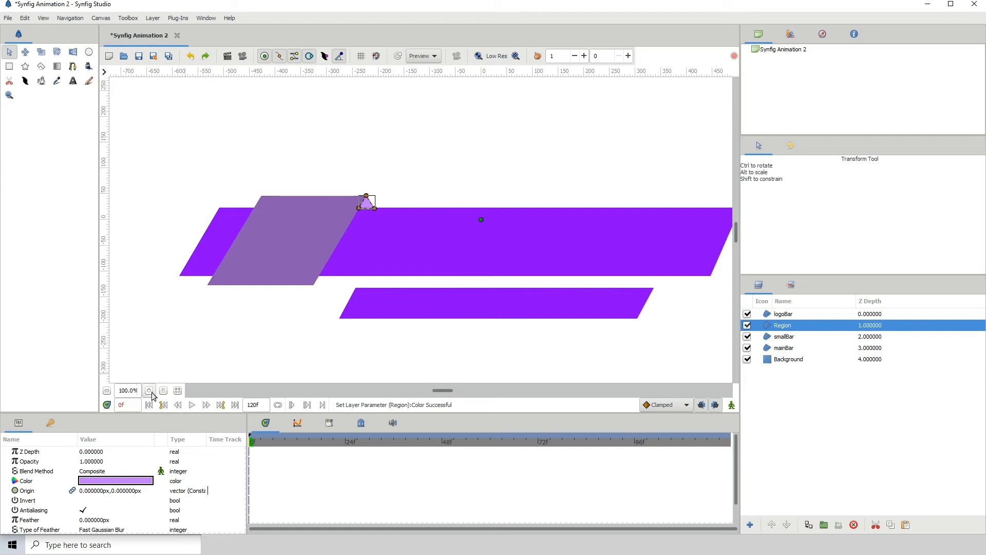
{"action": "left_click", "coordinate": [152, 392]}
{"action": "left_click", "coordinate": [151, 393]}
{"action": "left_click", "coordinate": [151, 393]}
{"action": "left_click", "coordinate": [152, 392]}
{"action": "left_click", "coordinate": [151, 393]}
{"action": "left_click_drag", "start_coordinate": [283, 248], "coordinate": [365, 348]}
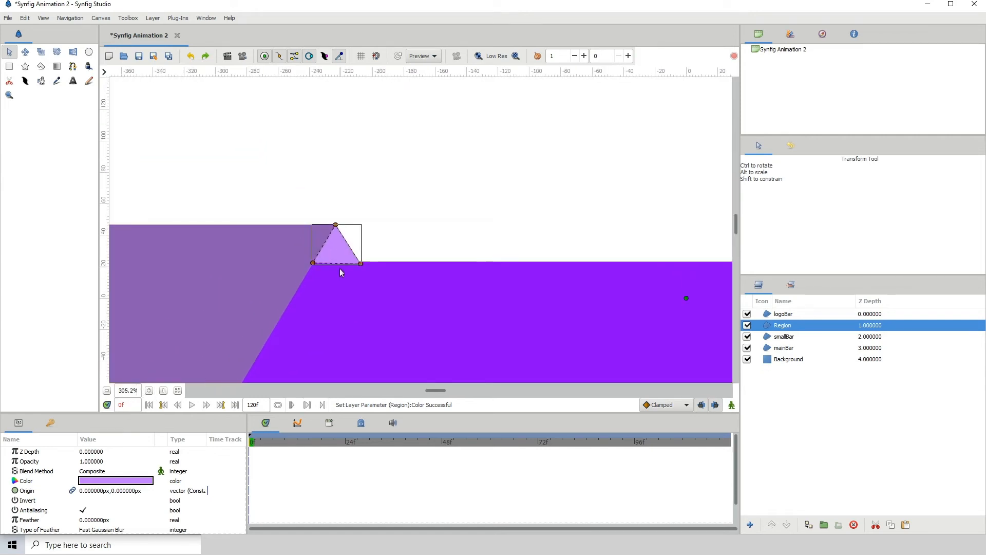
{"action": "left_click", "coordinate": [149, 390]}
{"action": "left_click", "coordinate": [149, 390]}
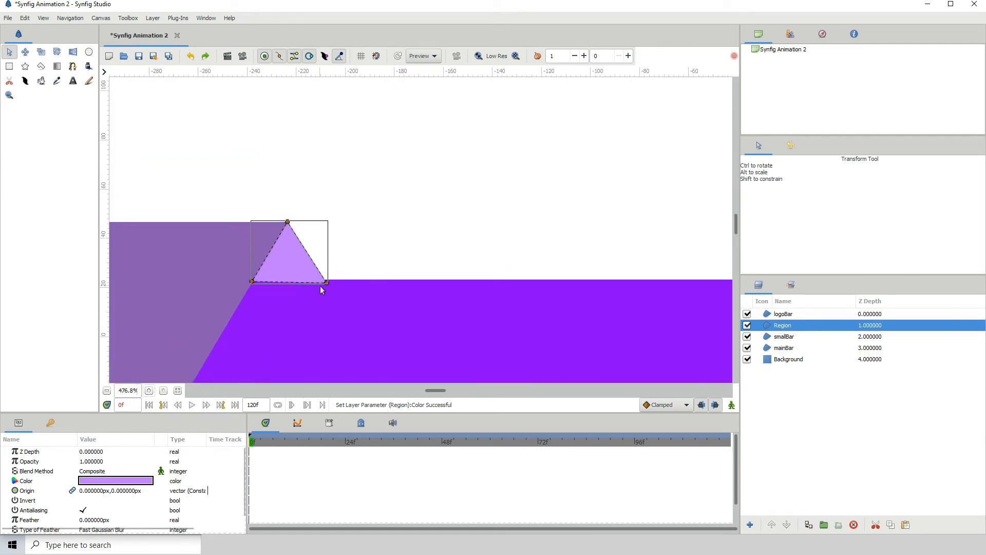
{"action": "left_click", "coordinate": [333, 294]}
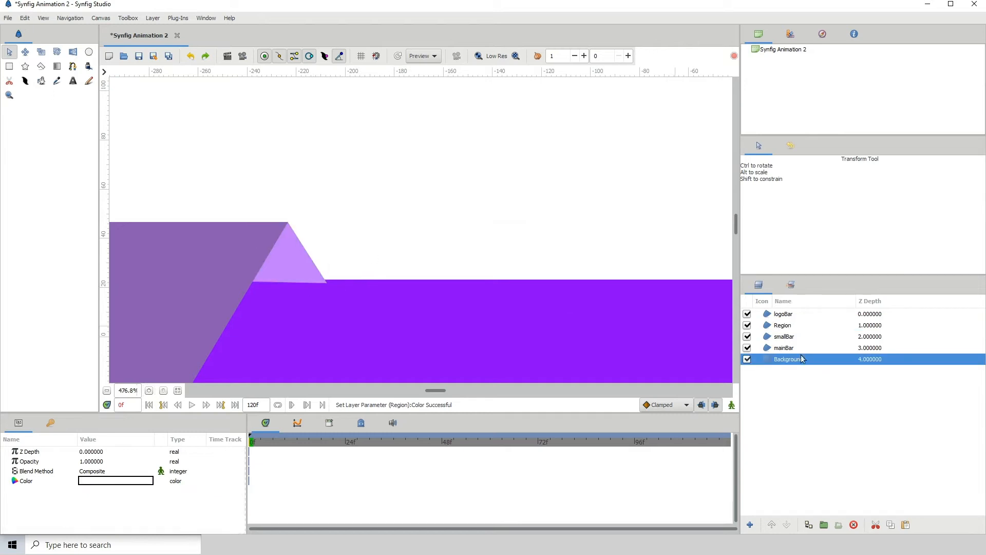
{"action": "left_click", "coordinate": [782, 328]}
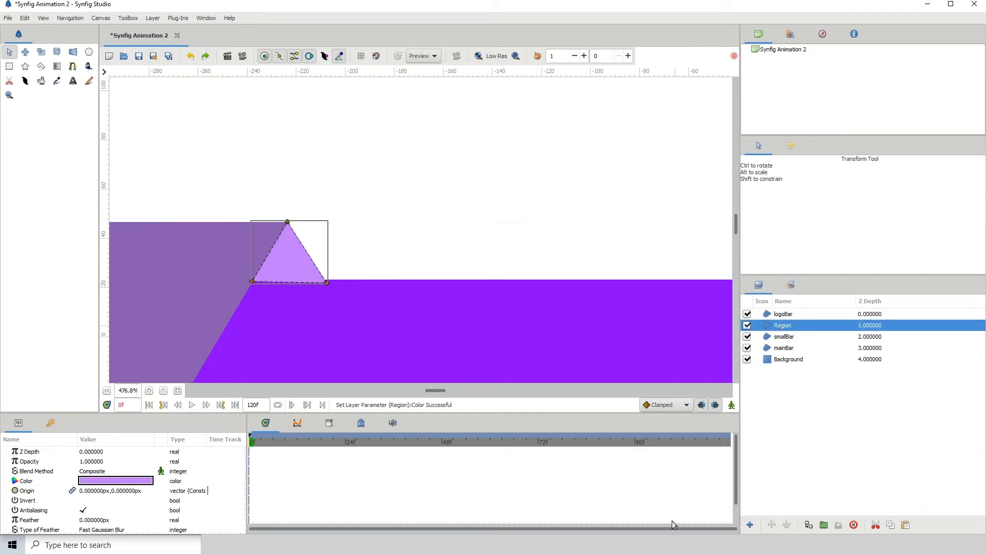
{"action": "left_click", "coordinate": [786, 525]}
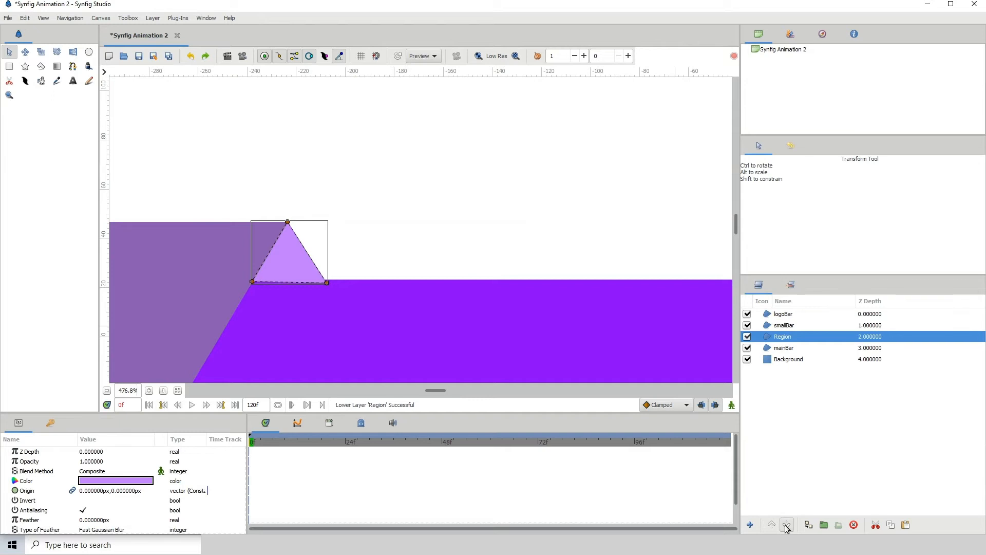
{"action": "left_click", "coordinate": [786, 525]}
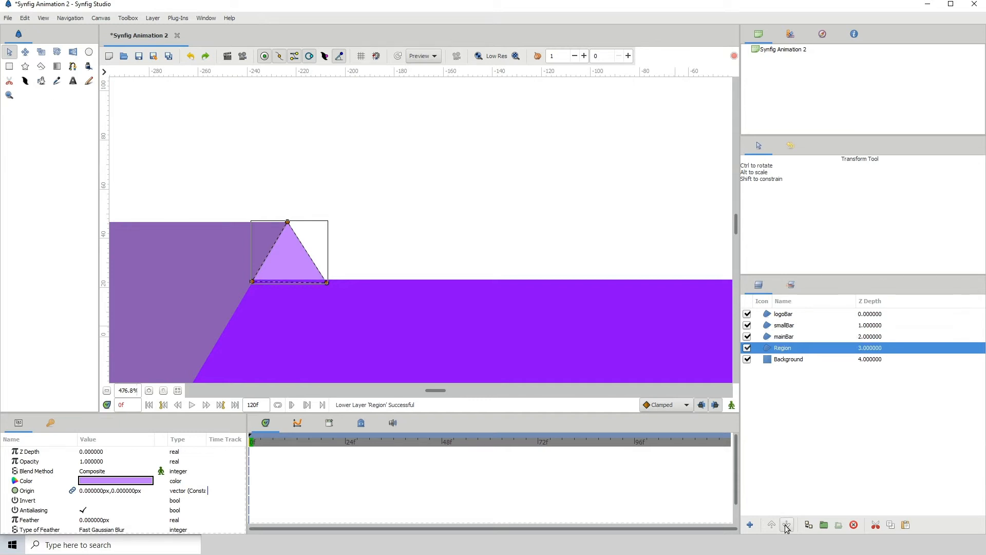
{"action": "left_click", "coordinate": [469, 217]}
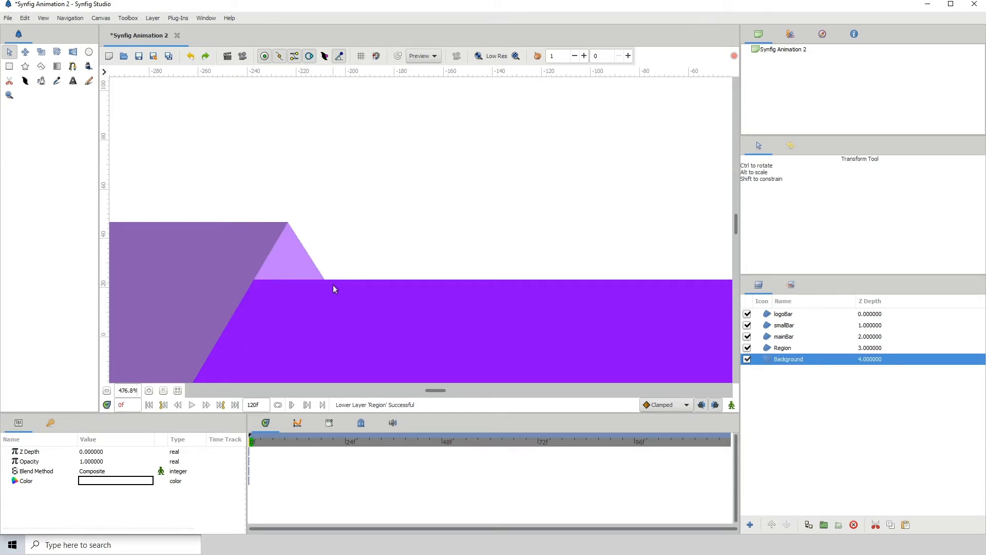
- Draw a closed four-point spline slanting from the main bar's bottom edge near the logo block down to smallBar's bottom edge
{"action": "left_click", "coordinate": [108, 392]}
{"action": "left_click", "coordinate": [109, 392]}
{"action": "left_click", "coordinate": [108, 392]}
{"action": "left_click", "coordinate": [109, 392]}
{"action": "left_click", "coordinate": [108, 392]}
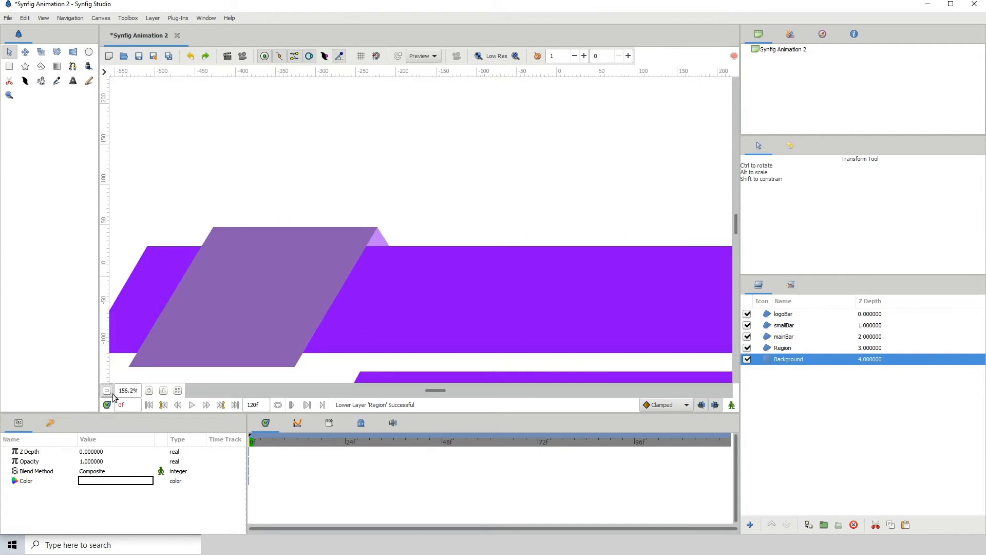
{"action": "left_click", "coordinate": [109, 391]}
{"action": "left_click", "coordinate": [108, 392]}
{"action": "left_click", "coordinate": [109, 391]}
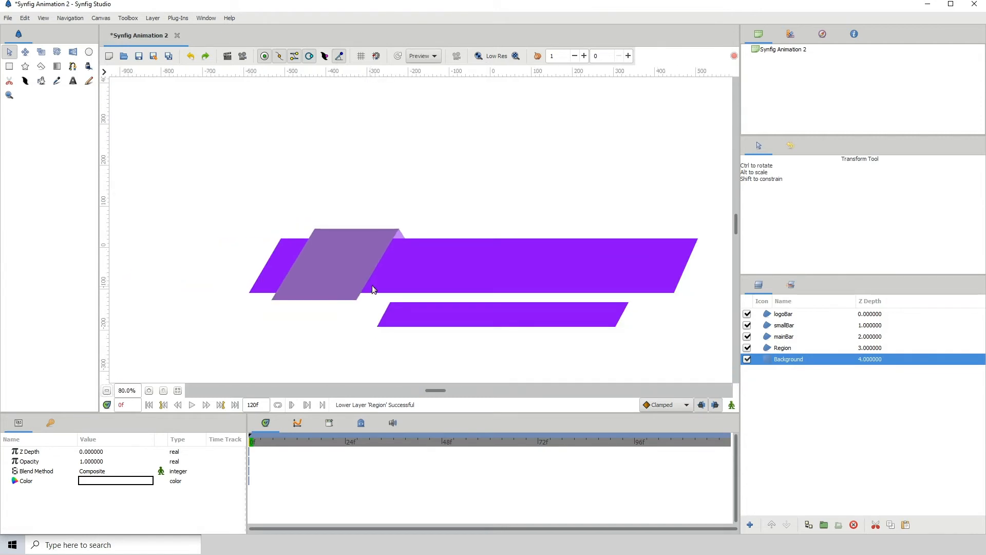
{"action": "left_click", "coordinate": [73, 66]}
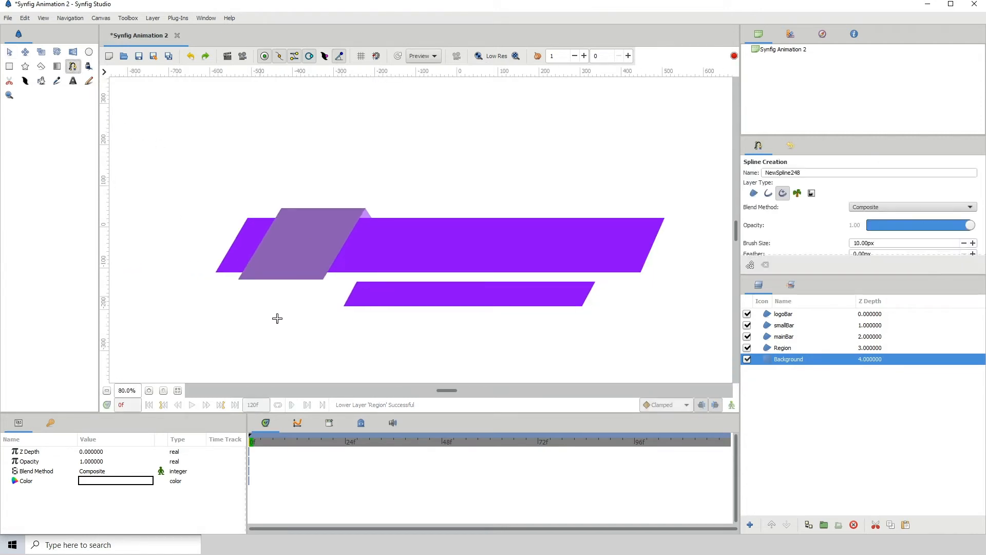
{"action": "left_click", "coordinate": [383, 272]}
{"action": "left_click", "coordinate": [403, 304]}
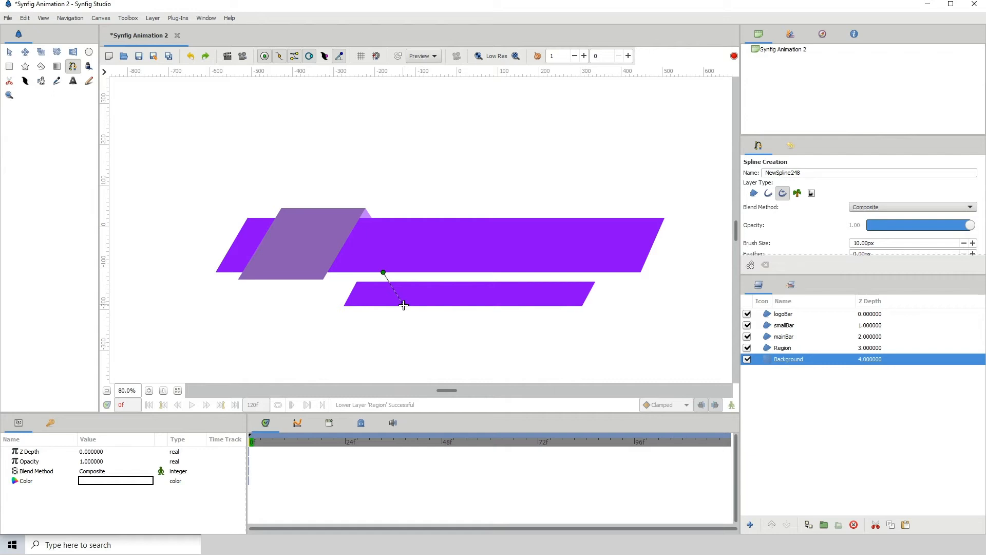
{"action": "left_click", "coordinate": [344, 302]}
{"action": "left_click", "coordinate": [328, 272]}
{"action": "right_click", "coordinate": [383, 272]}
{"action": "left_click", "coordinate": [410, 322]}
- Make a region from the four-point connector outline and delete its original Advanced Outline layer
{"action": "left_click", "coordinate": [793, 359]}
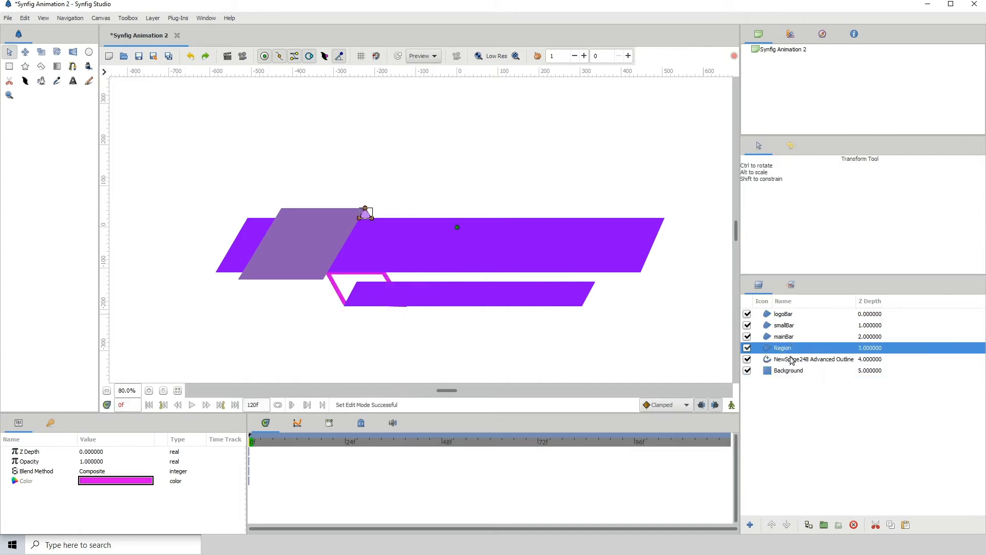
{"action": "right_click", "coordinate": [793, 360]}
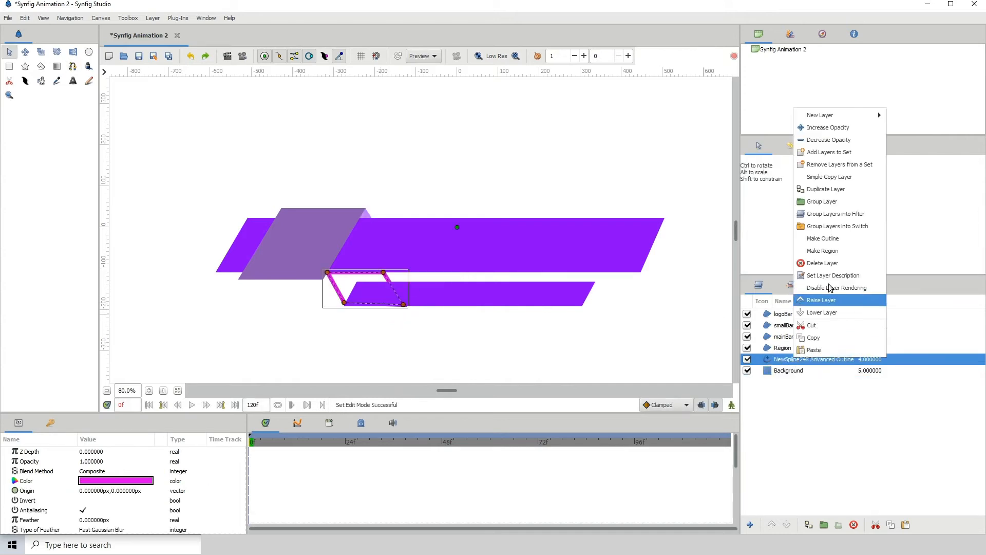
{"action": "left_click", "coordinate": [825, 250]}
{"action": "left_click", "coordinate": [853, 524]}
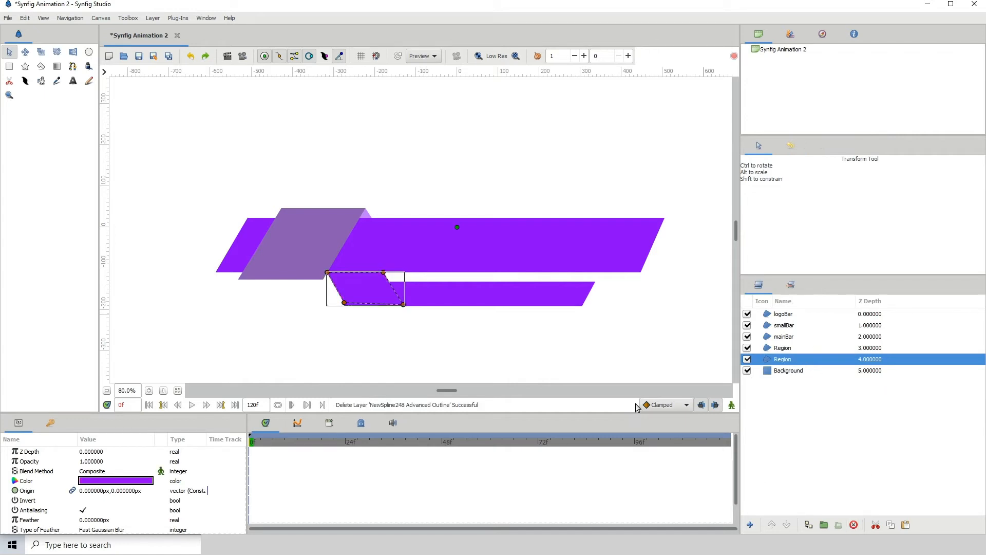
- Widen the connector region by nudging its two right-hand corner points to the right along smallBar
{"action": "left_click", "coordinate": [149, 390]}
{"action": "left_click", "coordinate": [149, 390]}
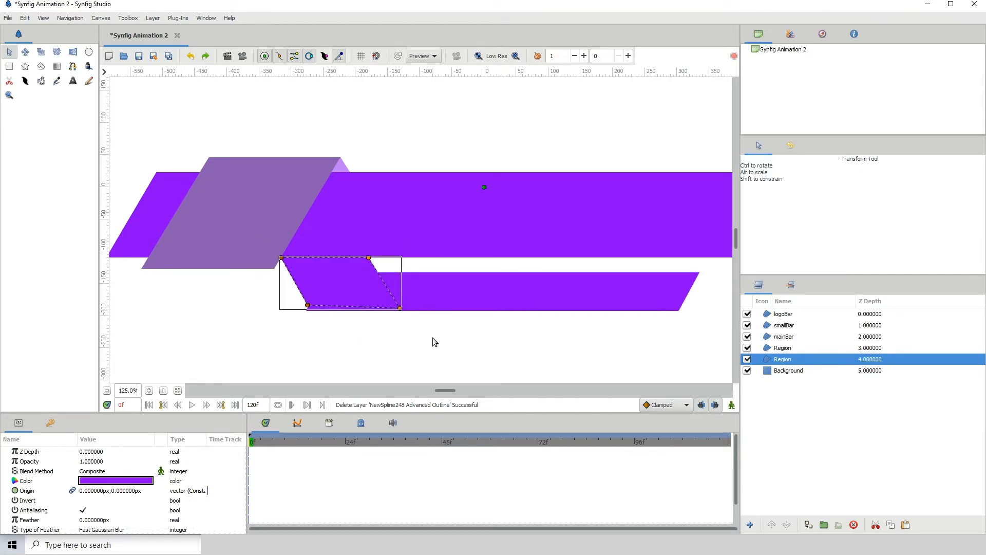
{"action": "key", "text": "shift+Right"}
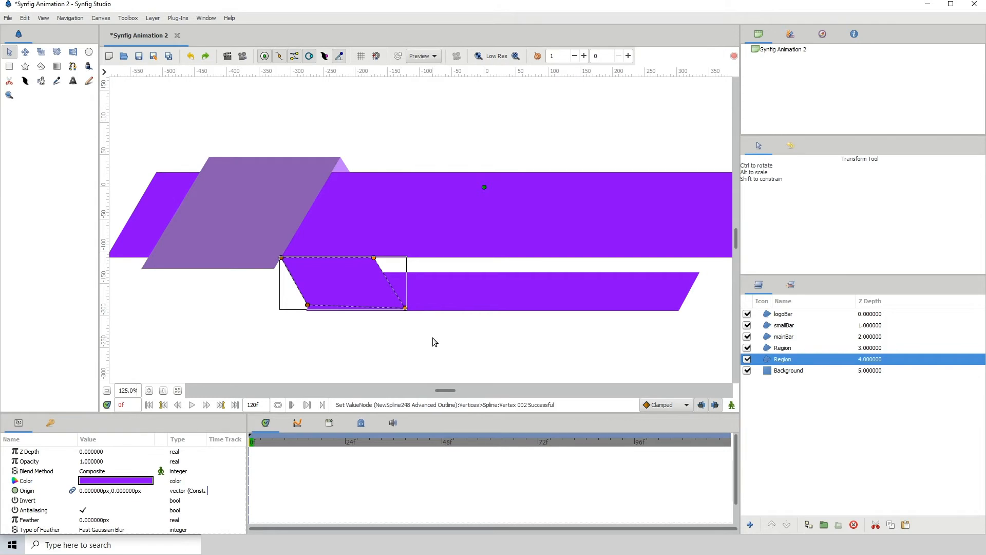
{"action": "key", "text": "shift+Right"}
{"action": "key", "text": "shift+Right"}
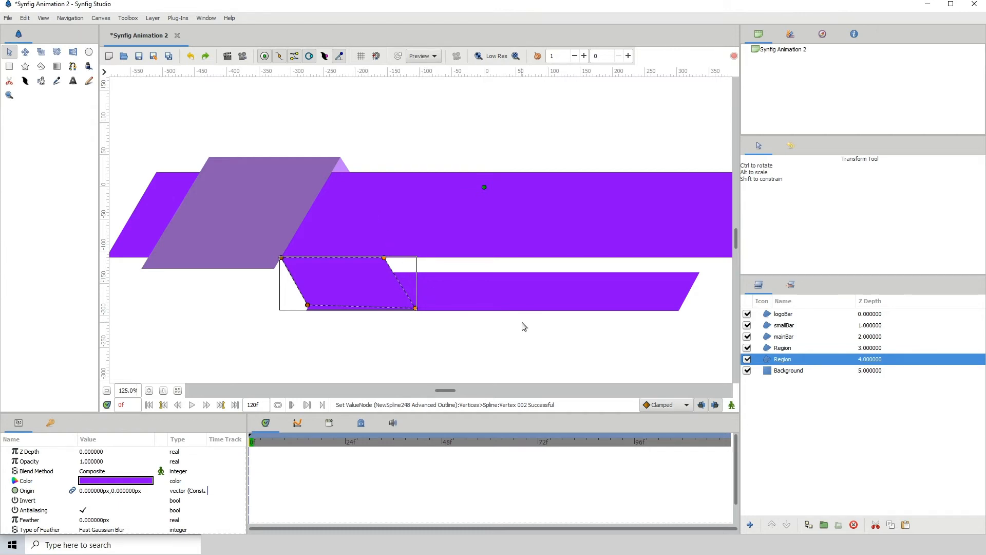
{"action": "key", "text": "shift+Right"}
{"action": "key", "text": "shift+Right"}
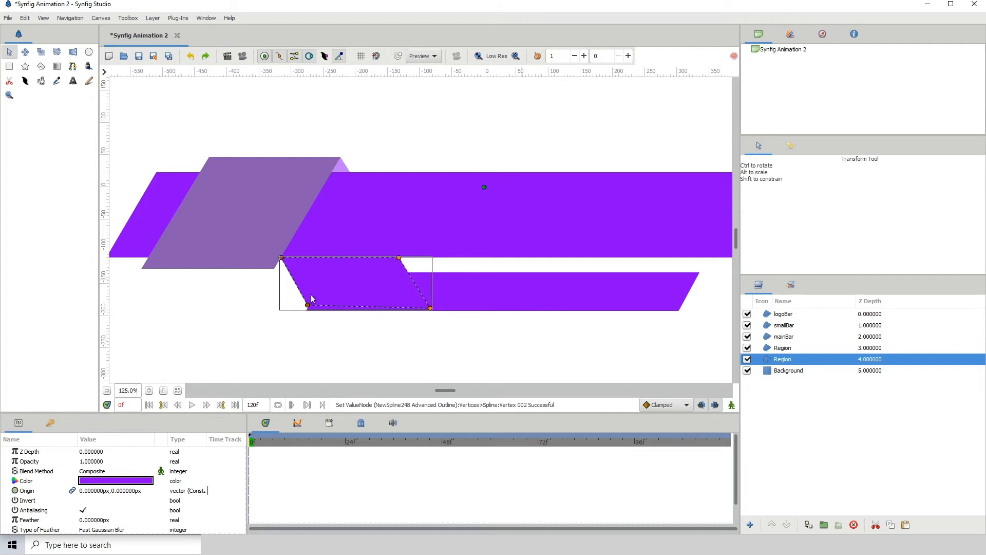
{"action": "left_click", "coordinate": [266, 338]}
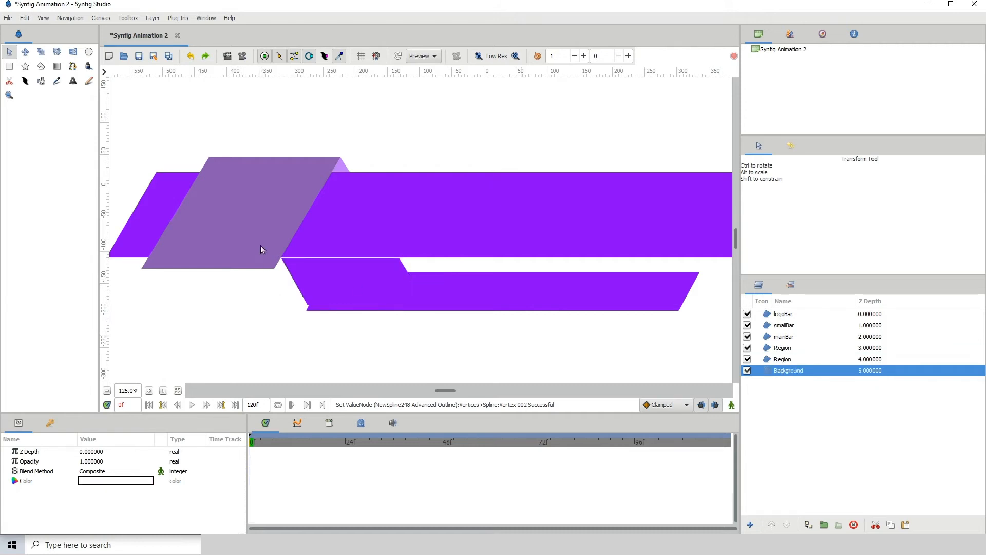
- Nudge all four corner points of smallBar slightly upward to line up its bottom edge with the connector region
{"action": "left_click", "coordinate": [324, 303]}
{"action": "left_click", "coordinate": [296, 289]}
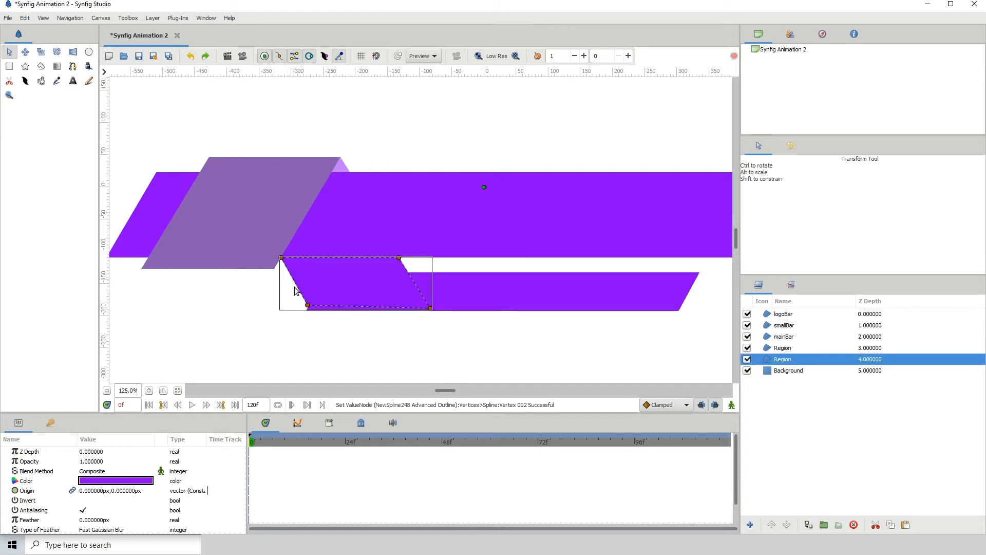
{"action": "left_click", "coordinate": [614, 304]}
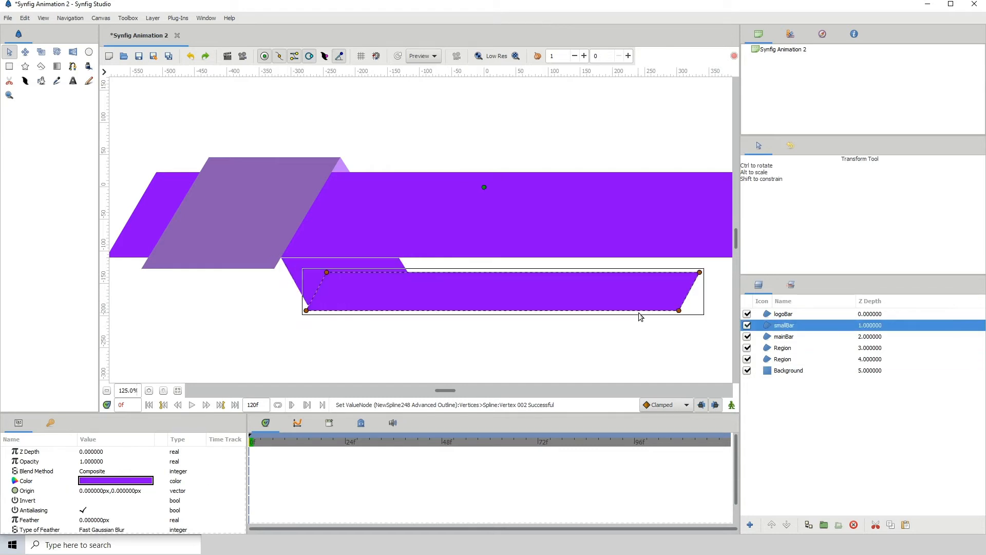
{"action": "left_click_drag", "start_coordinate": [224, 366], "coordinate": [606, 263]}
{"action": "left_click_drag", "start_coordinate": [724, 251], "coordinate": [717, 250]}
{"action": "key", "text": "Up"}
{"action": "key", "text": "Up"}
{"action": "key", "text": "Up"}
{"action": "key", "text": "Up"}
{"action": "key", "text": "Up"}
{"action": "key", "text": "Up"}
{"action": "key", "text": "Up"}
{"action": "key", "text": "Up"}
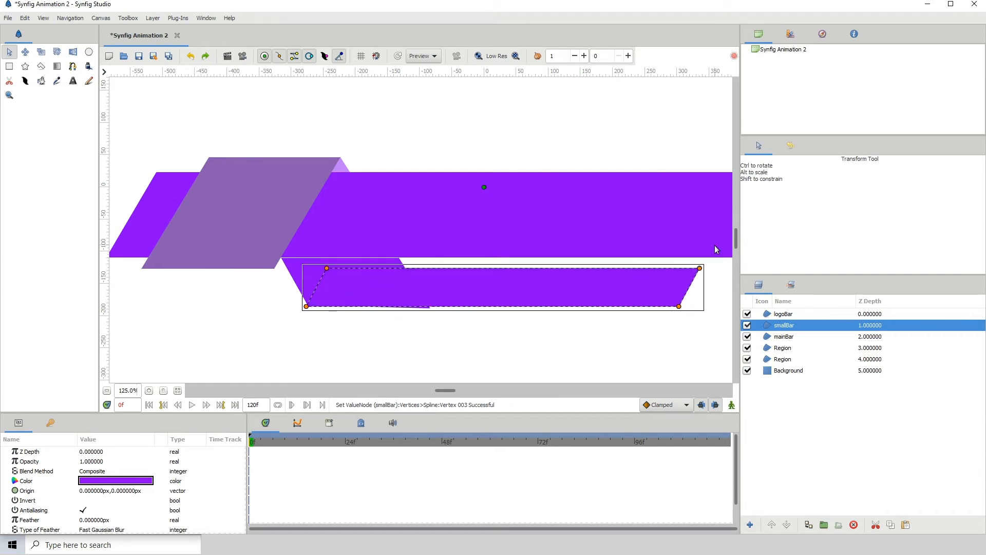
- Nudge all four corner points of smallBar slightly to the right to line up its bottom-left corner with the connector region
{"action": "key", "text": "Right"}
{"action": "key", "text": "Right"}
{"action": "key", "text": "Right"}
{"action": "key", "text": "Right"}
{"action": "key", "text": "Right"}
{"action": "key", "text": "Right"}
{"action": "key", "text": "Right"}
{"action": "key", "text": "Right"}
{"action": "key", "text": "Right"}
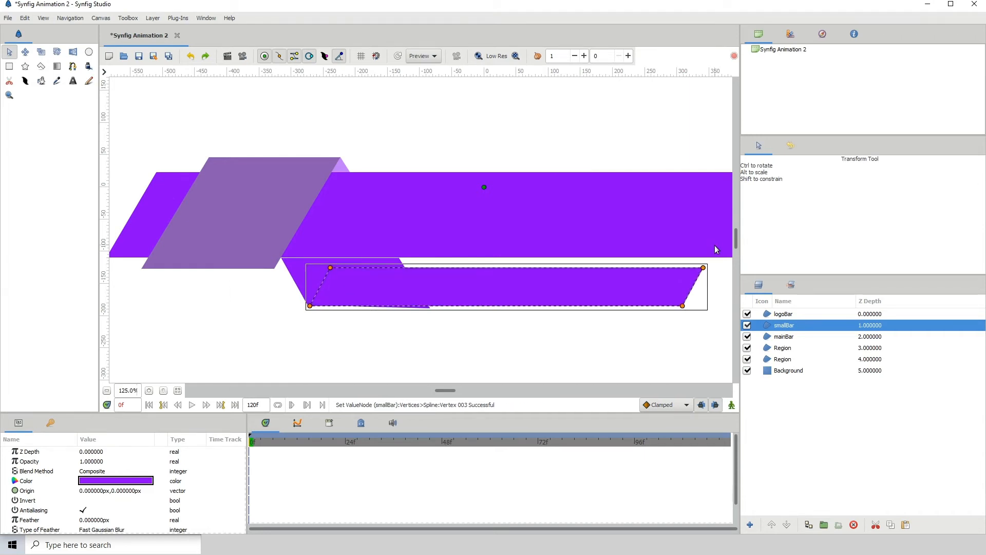
{"action": "key", "text": "Down"}
{"action": "key", "text": "Right"}
{"action": "key", "text": "Right"}
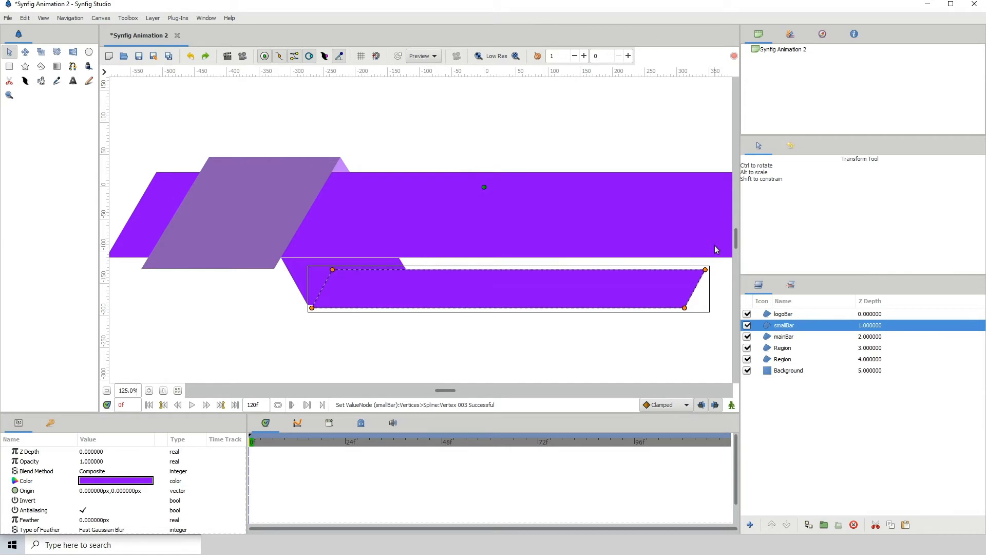
{"action": "key", "text": "Up"}
{"action": "key", "text": "Left"}
{"action": "key", "text": "Left"}
{"action": "key", "text": "Left"}
{"action": "key", "text": "Left"}
{"action": "key", "text": "Left"}
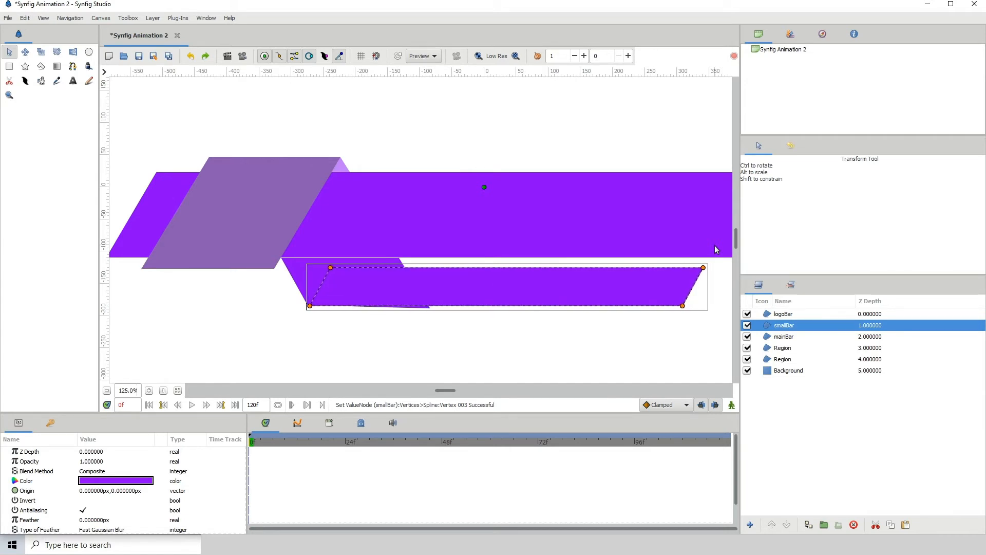
{"action": "key", "text": "Up"}
{"action": "left_click", "coordinate": [425, 338]}
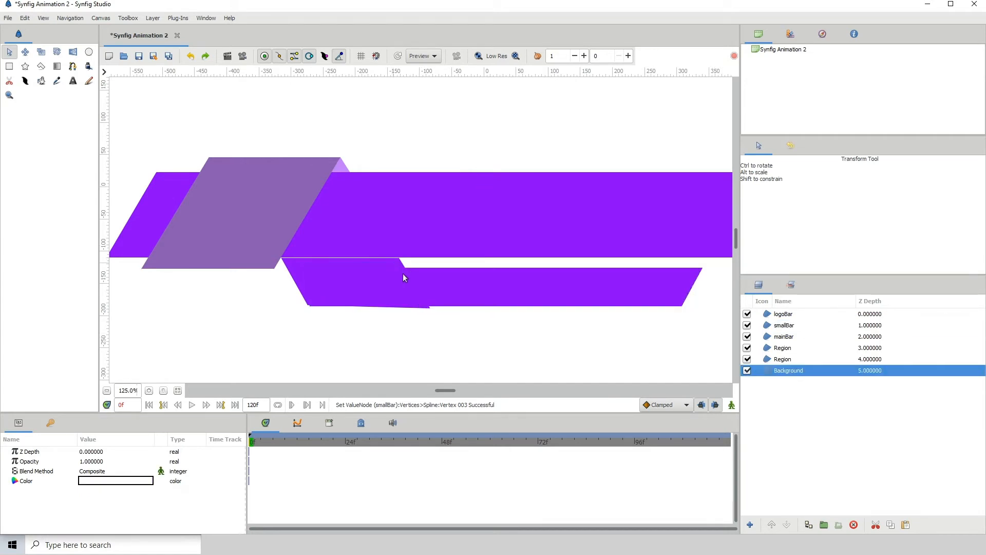
- Copy the color code of the light purple folded-corner triangle region beside the logo block
{"action": "left_click", "coordinate": [403, 273]}
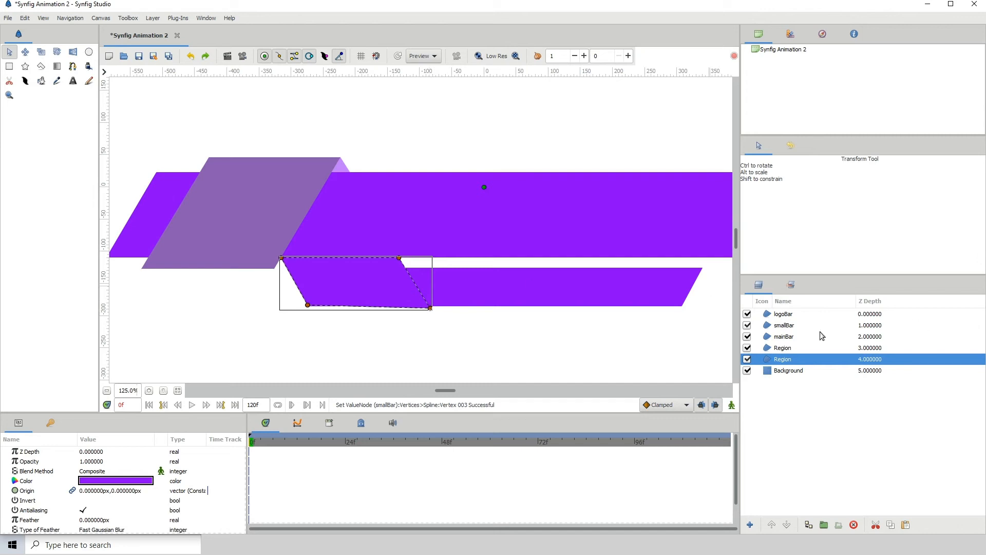
{"action": "left_click", "coordinate": [342, 169]}
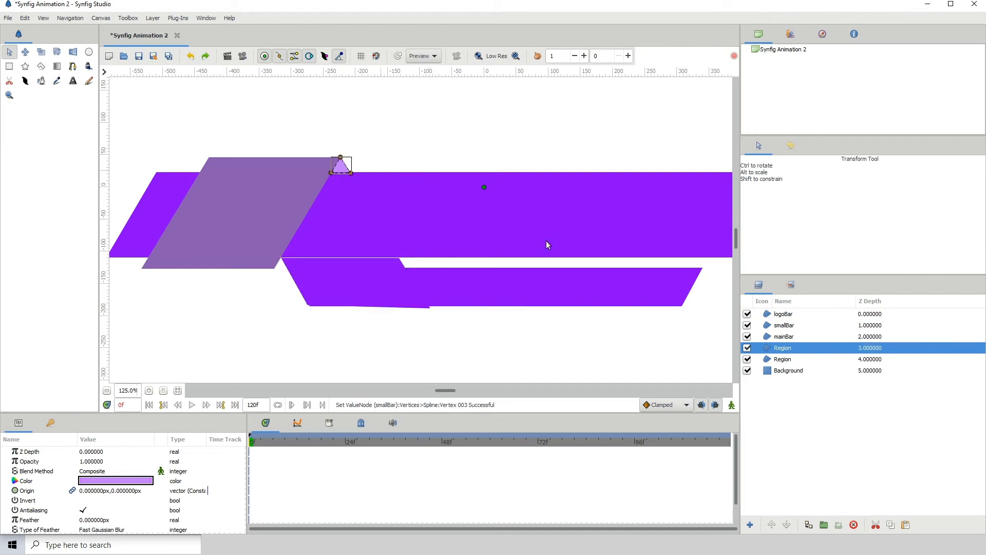
{"action": "double_click", "coordinate": [124, 481]}
{"action": "left_click_drag", "start_coordinate": [680, 324], "coordinate": [623, 323]}
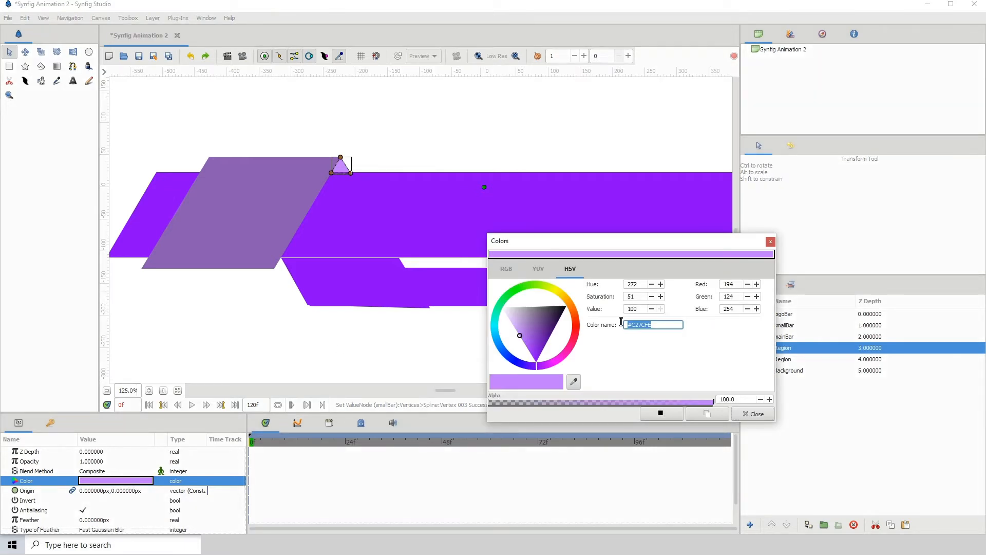
{"action": "right_click", "coordinate": [645, 325]}
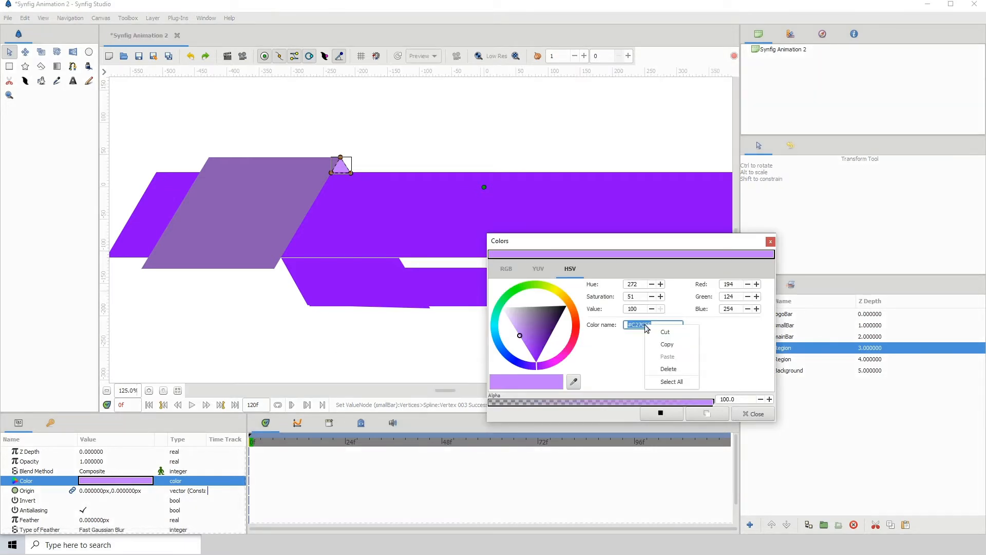
{"action": "left_click", "coordinate": [669, 343]}
{"action": "left_click", "coordinate": [753, 414]}
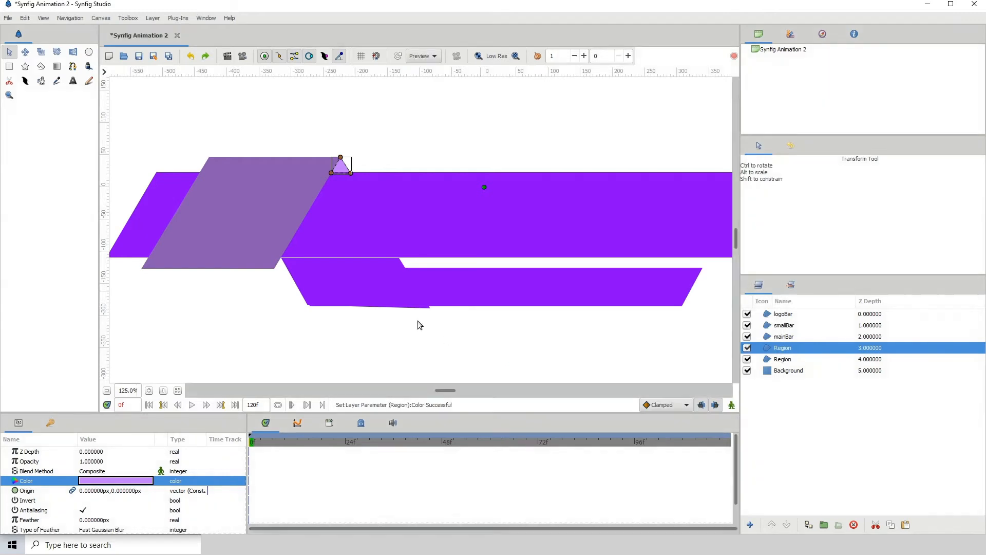
- Apply the copied light purple color #C27CFE to the four-point connector region between the main bar and smallBar
{"action": "left_click", "coordinate": [373, 266]}
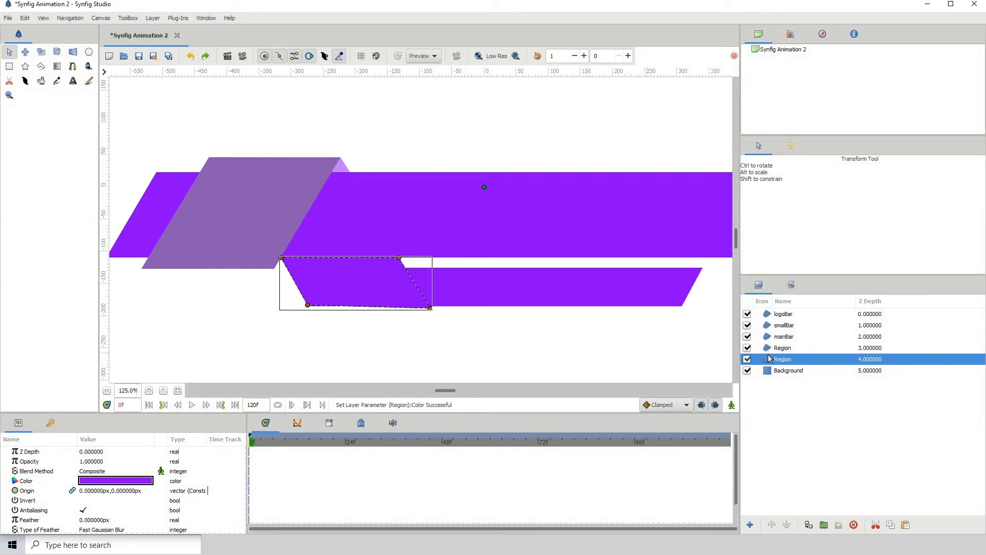
{"action": "double_click", "coordinate": [115, 480]}
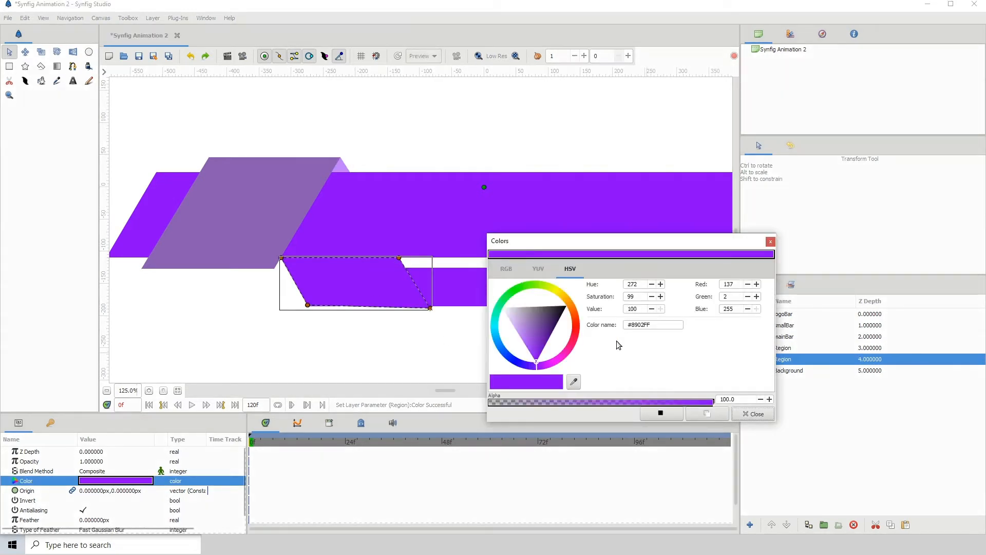
{"action": "triple_click", "coordinate": [649, 324]}
{"action": "right_click", "coordinate": [642, 324]}
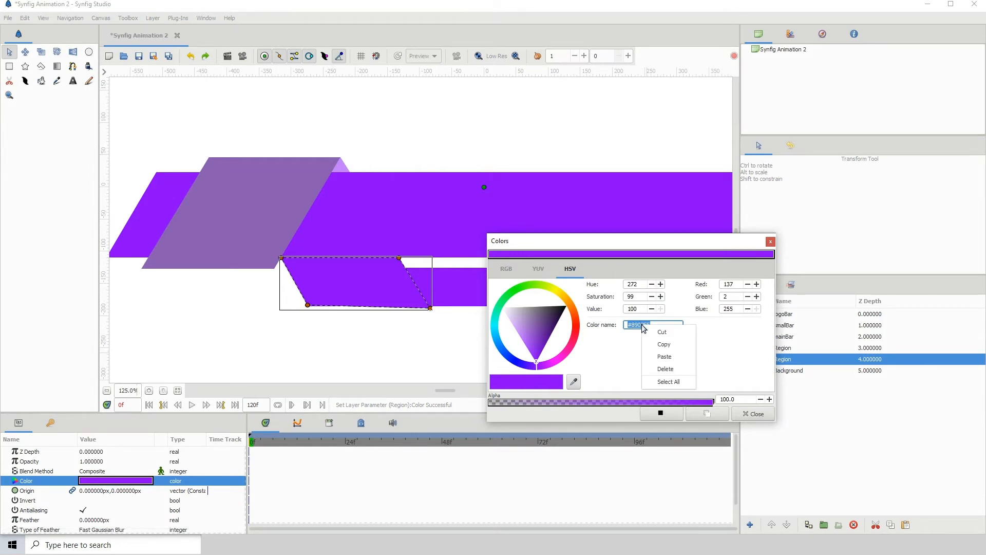
{"action": "left_click", "coordinate": [661, 356]}
{"action": "left_click", "coordinate": [753, 414]}
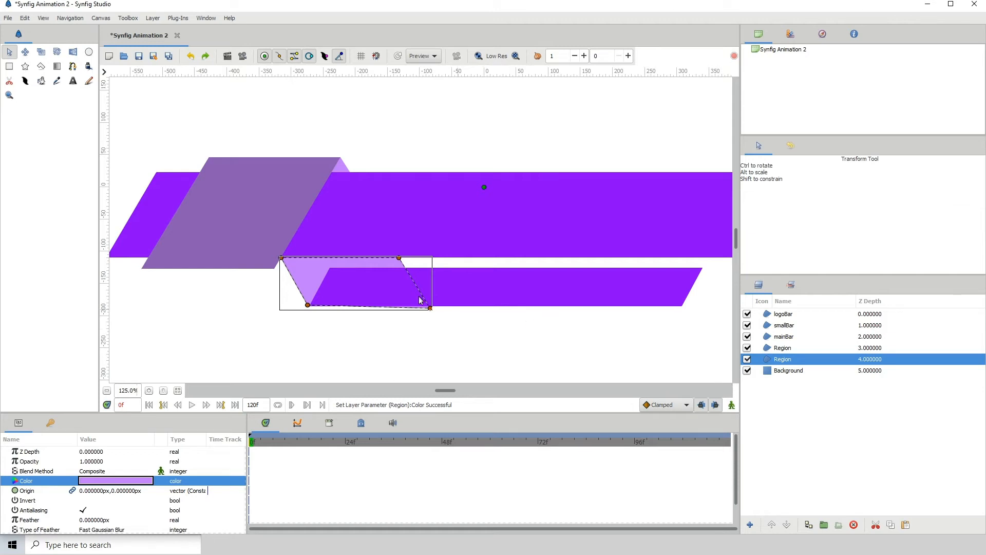
- Nudge the connector region's bottom-right corner point upward until it lines up with smallBar's bottom edge
{"action": "left_click", "coordinate": [149, 390]}
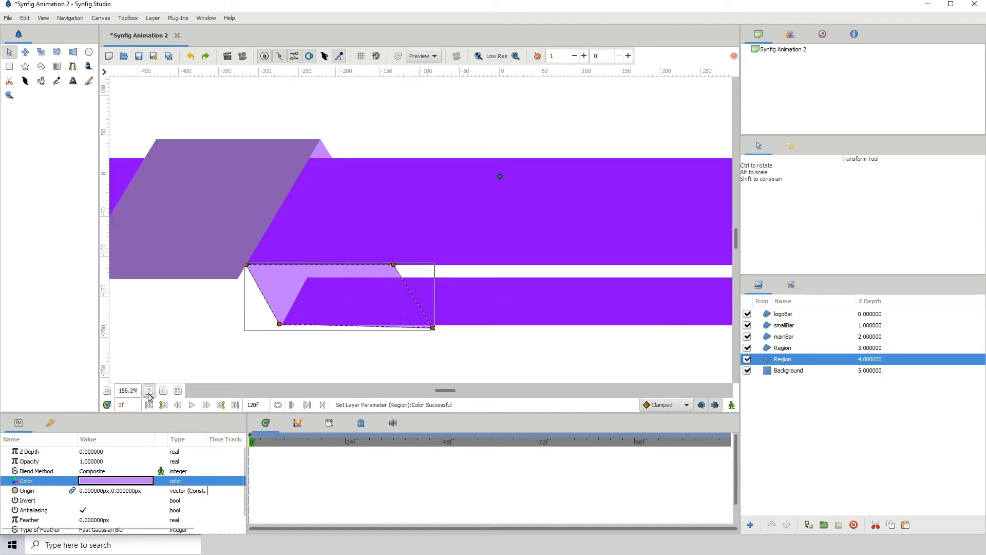
{"action": "left_click", "coordinate": [149, 390]}
{"action": "scroll", "coordinate": [251, 337], "scroll_direction": "down", "scroll_amount": 2}
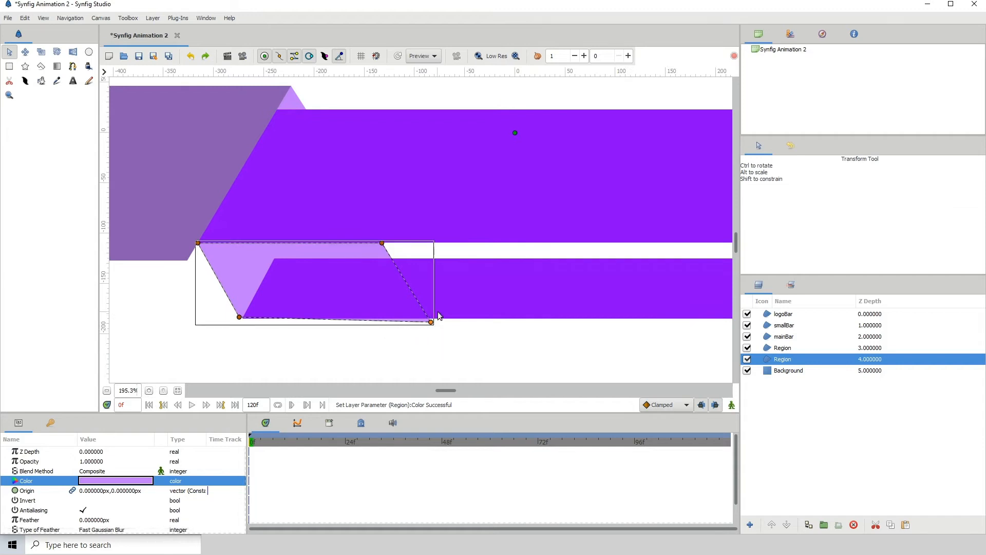
{"action": "key", "text": "Up"}
{"action": "key", "text": "Up"}
{"action": "key", "text": "Up"}
{"action": "key", "text": "Up"}
{"action": "key", "text": "Up"}
{"action": "key", "text": "Up"}
{"action": "key", "text": "Up"}
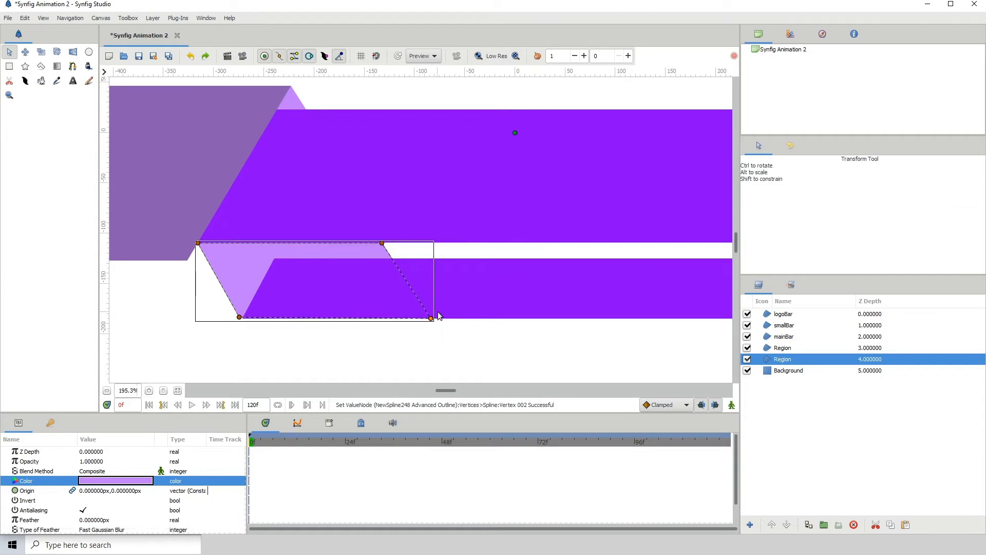
{"action": "left_click", "coordinate": [223, 337]}
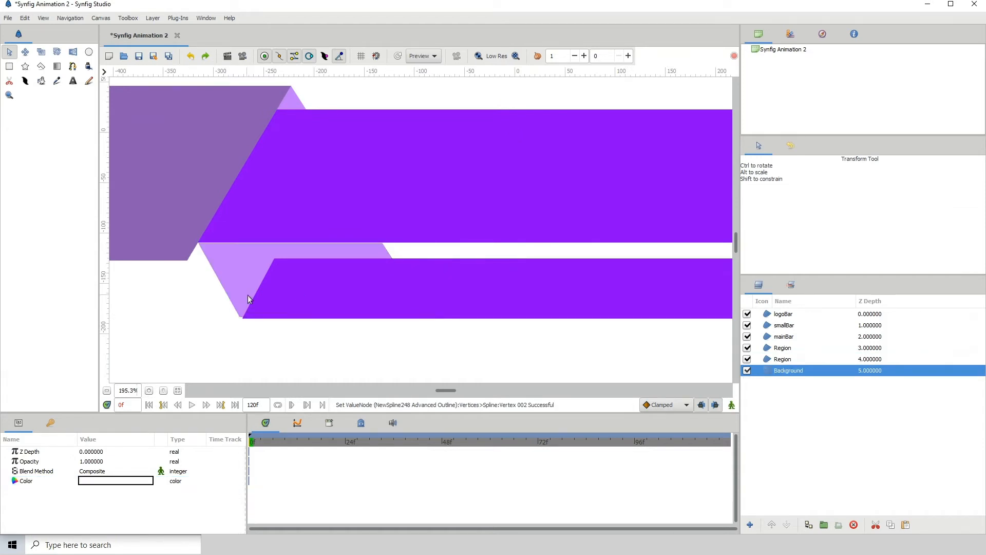
- Examine how smallBar's bottom-left corner meets the connector region up close, temporarily hiding smallBar
{"action": "left_click", "coordinate": [247, 295]}
{"action": "left_click", "coordinate": [291, 309]}
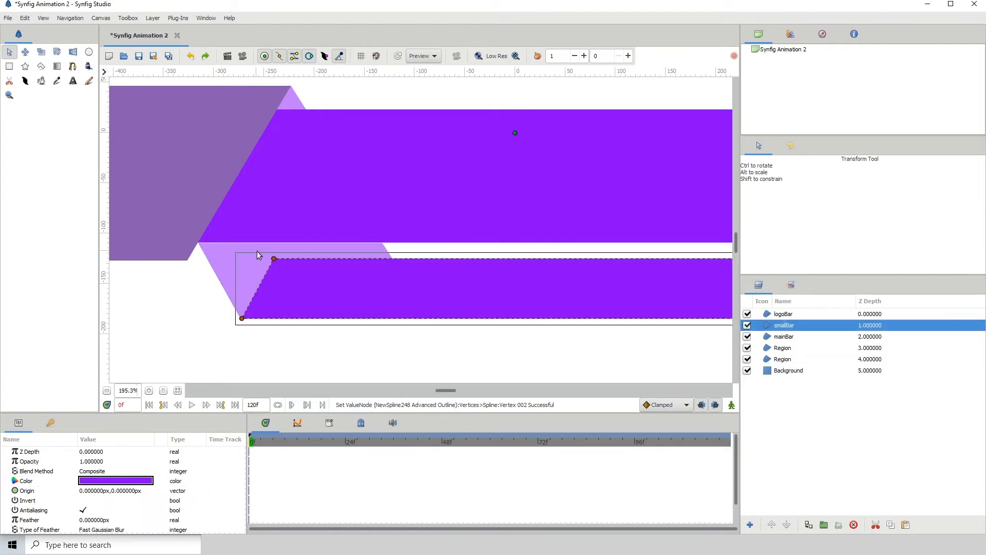
{"action": "scroll", "coordinate": [245, 289], "scroll_direction": "down", "scroll_amount": 1}
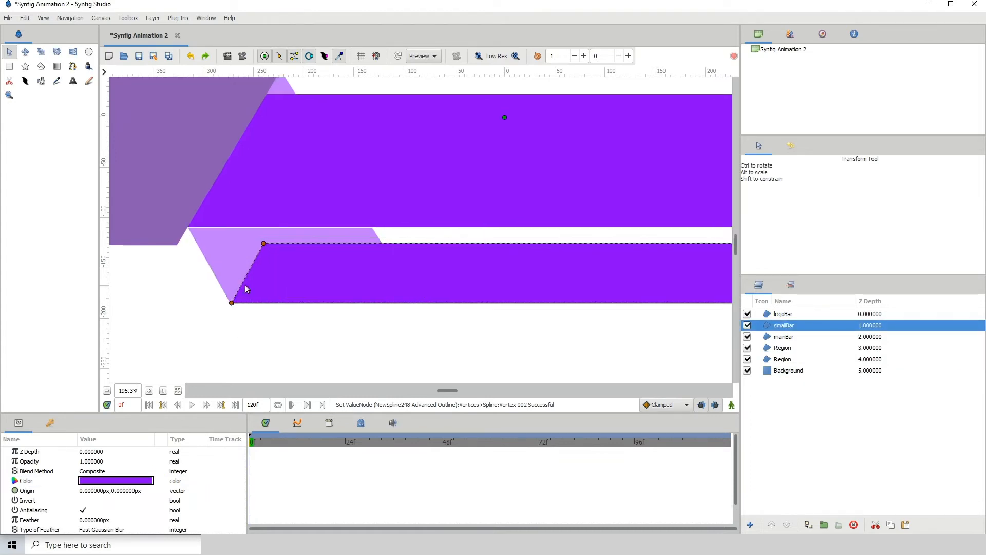
{"action": "left_click_drag", "start_coordinate": [246, 285], "coordinate": [273, 296]}
{"action": "left_click", "coordinate": [149, 390]}
{"action": "left_click", "coordinate": [149, 391]}
{"action": "left_click", "coordinate": [148, 391]}
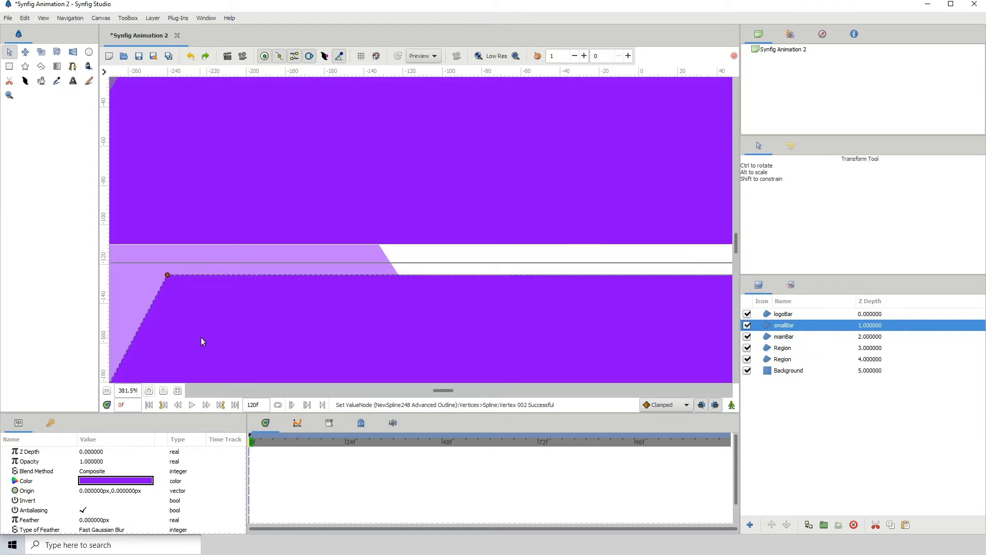
{"action": "left_click_drag", "start_coordinate": [202, 337], "coordinate": [408, 271]}
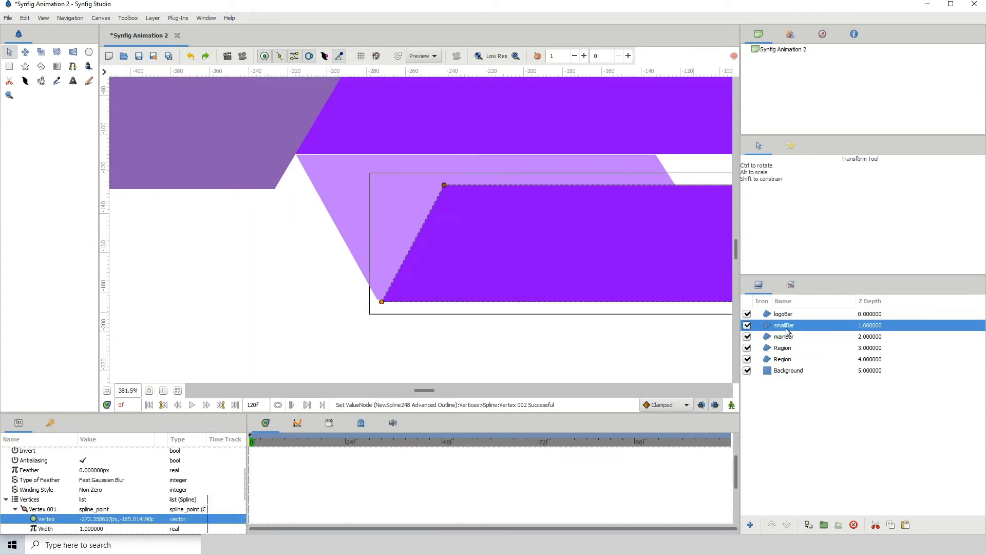
{"action": "left_click", "coordinate": [747, 326]}
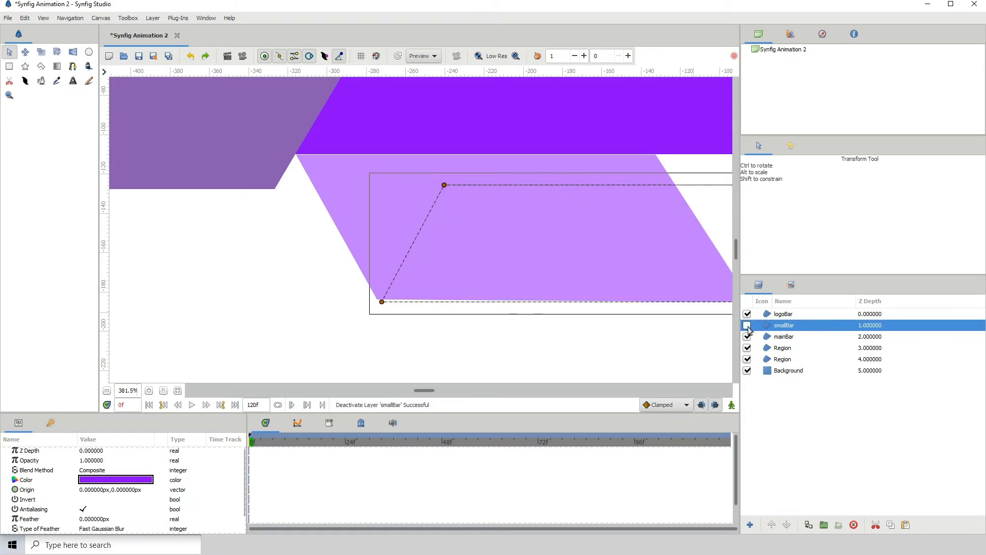
{"action": "left_click", "coordinate": [748, 326]}
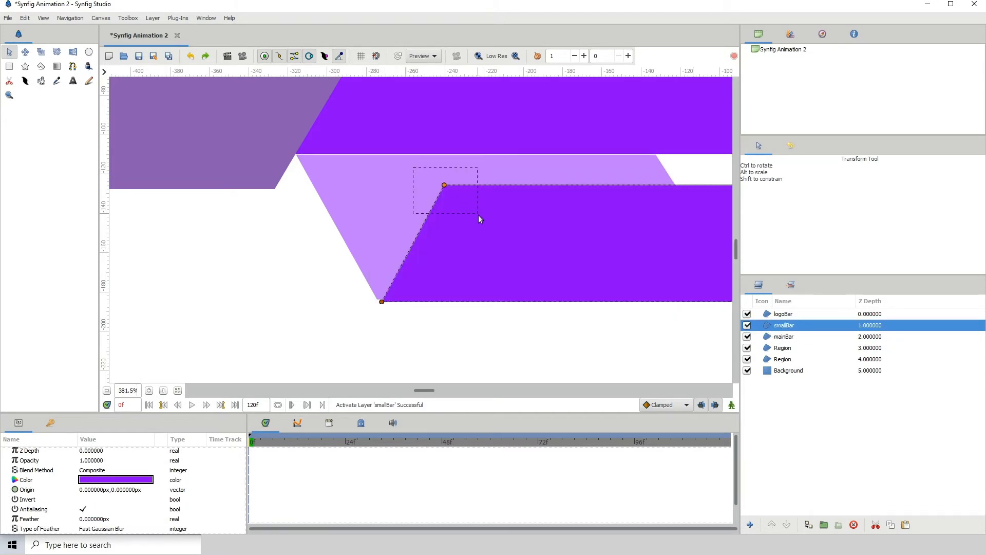
- Move the connector region's bottom-left corner point onto the bottom-left corner of smallBar
{"action": "left_click", "coordinate": [347, 221]}
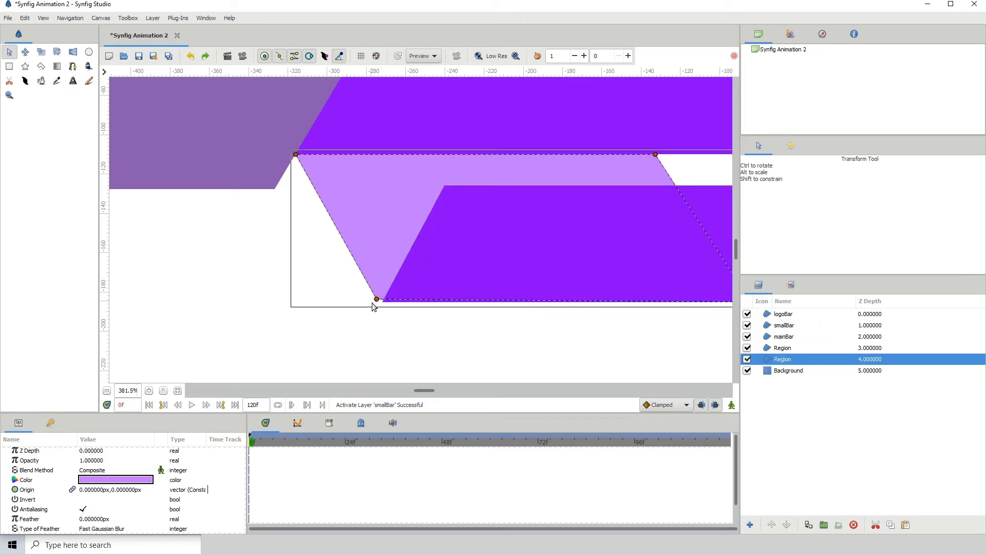
{"action": "scroll", "coordinate": [363, 280], "scroll_direction": "right", "scroll_amount": 2}
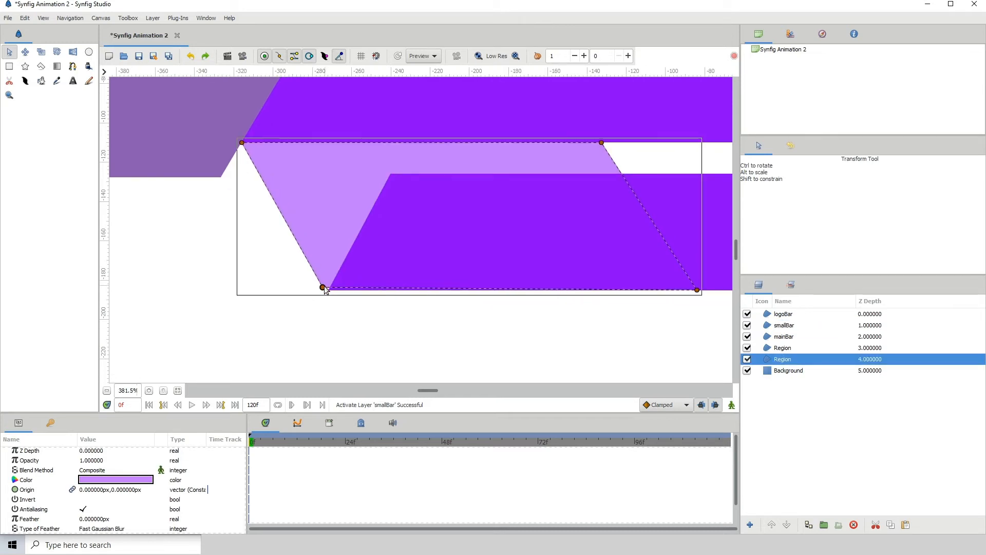
{"action": "left_click", "coordinate": [323, 290]}
{"action": "left_click_drag", "start_coordinate": [323, 291], "coordinate": [329, 289]}
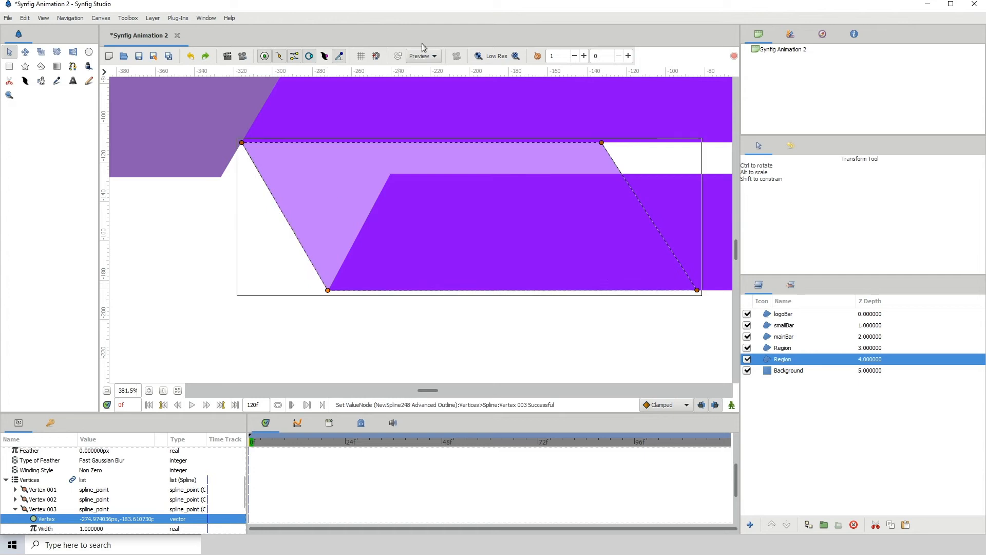
{"action": "left_click", "coordinate": [326, 310]}
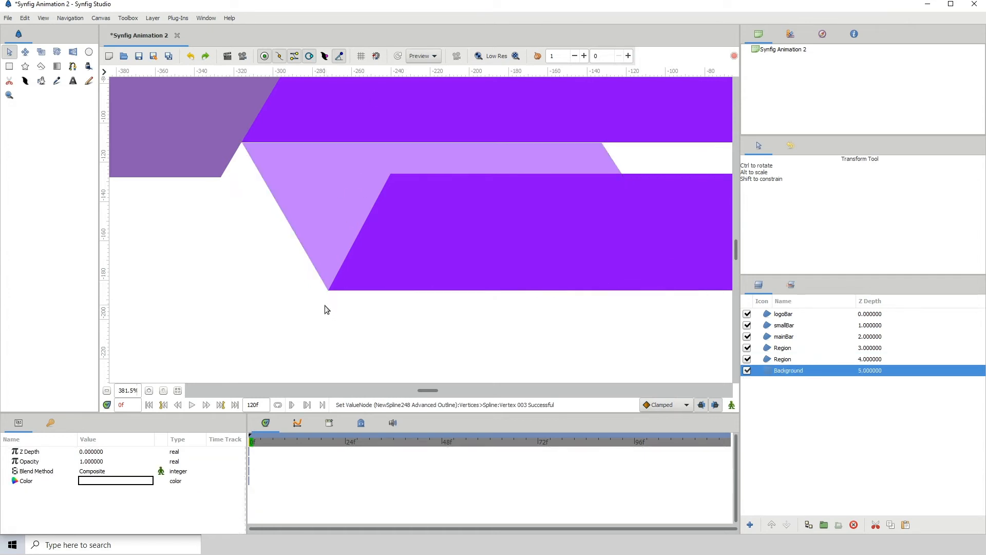
- Move the connector region's two top corner points slightly up and to the left, tucking them under the main bar's bottom edge
{"action": "left_click", "coordinate": [288, 160]}
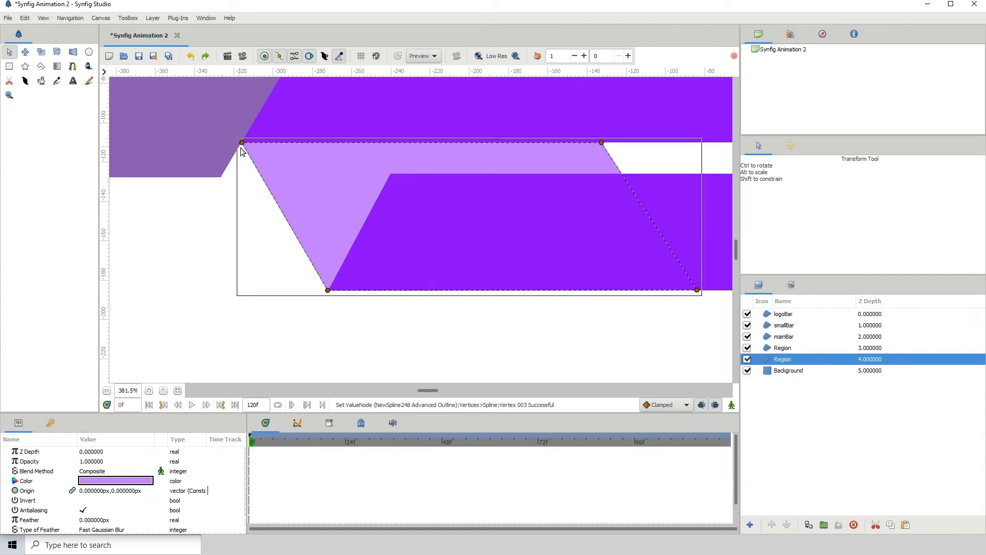
{"action": "left_click_drag", "start_coordinate": [242, 145], "coordinate": [239, 143]}
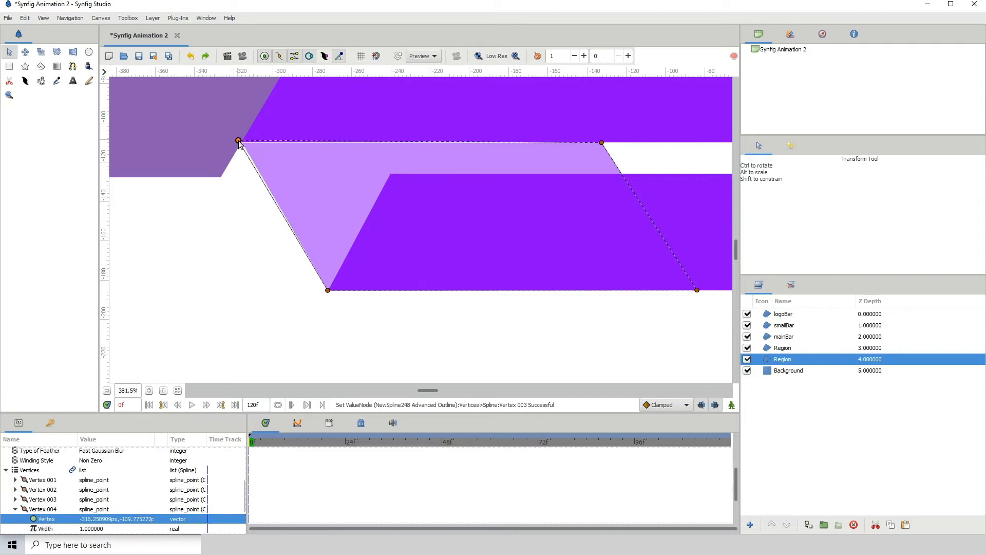
{"action": "left_click_drag", "start_coordinate": [601, 142], "coordinate": [598, 141]}
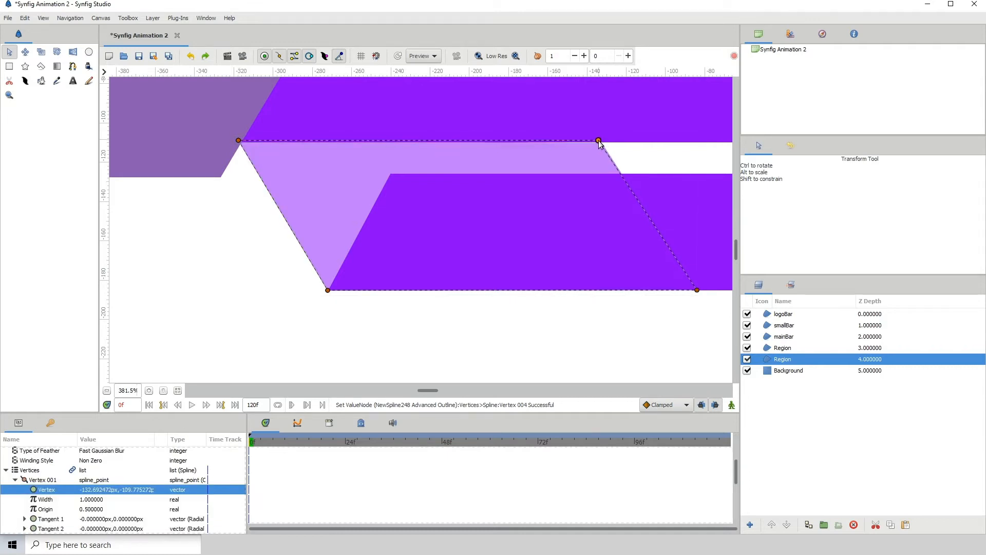
{"action": "left_click", "coordinate": [340, 355]}
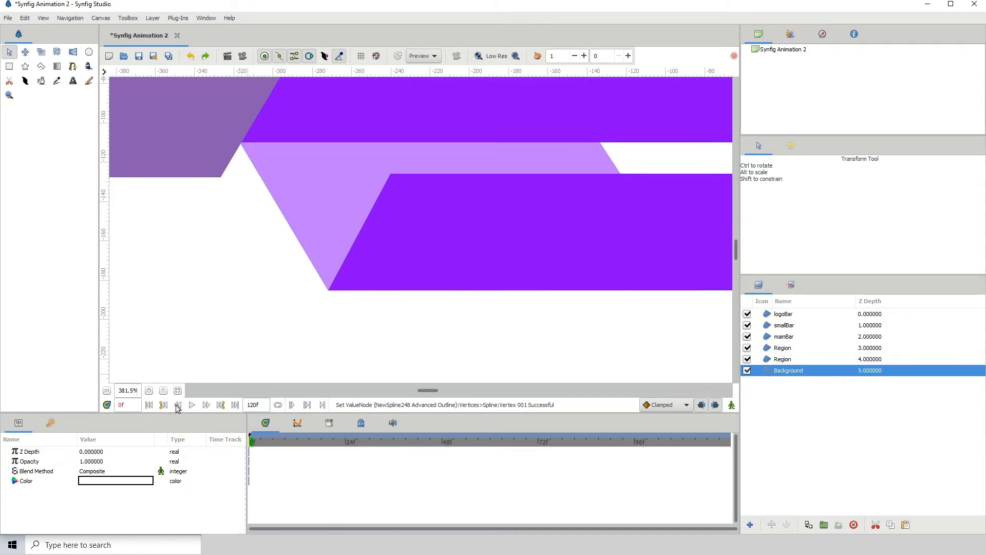
- Review the complete lower-third graphic and switch to the browser to compare it with the Shutterstock template
{"action": "left_click", "coordinate": [106, 391]}
{"action": "left_click", "coordinate": [106, 391]}
{"action": "left_click", "coordinate": [106, 391]}
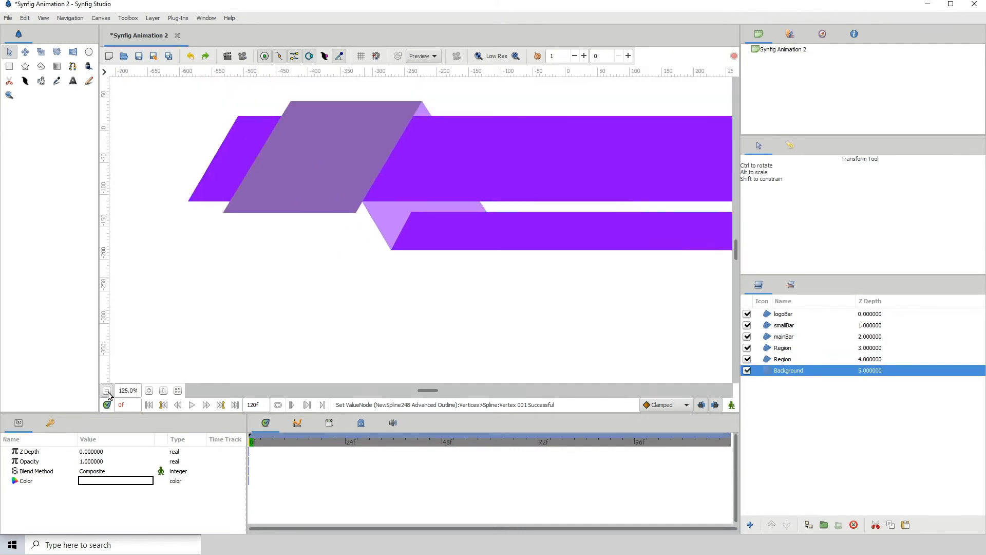
{"action": "left_click", "coordinate": [107, 391]}
{"action": "left_click_drag", "start_coordinate": [369, 235], "coordinate": [299, 246]}
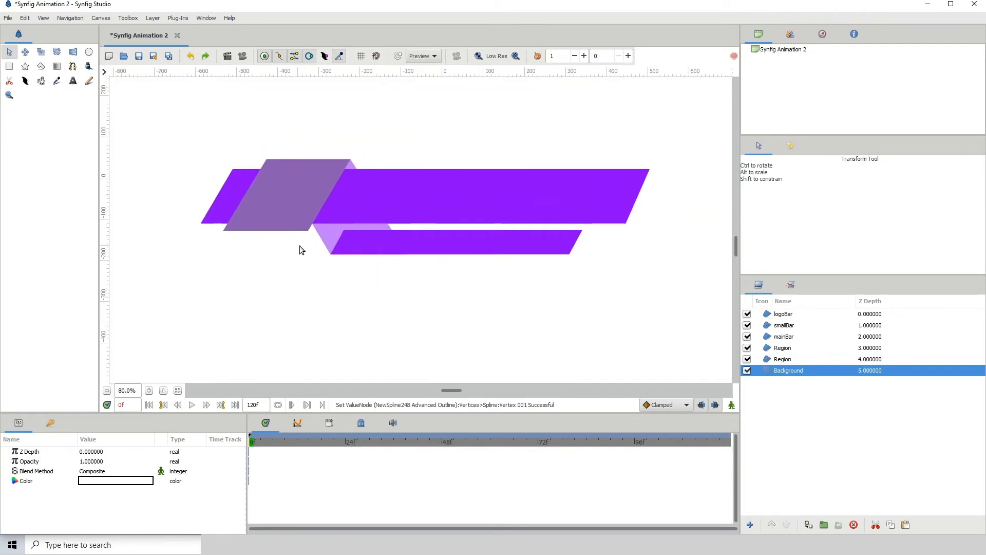
{"action": "left_click", "coordinate": [106, 391]}
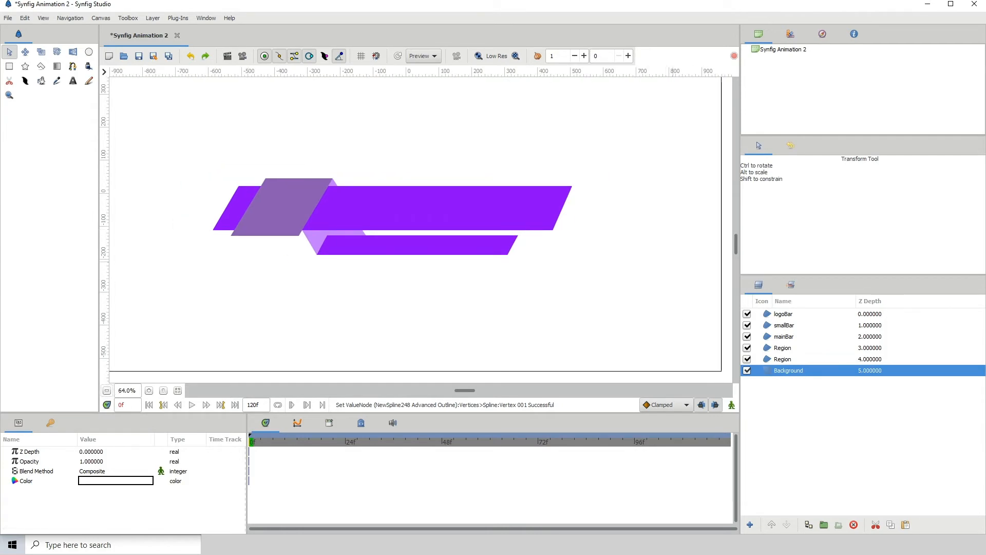
{"action": "left_click_drag", "start_coordinate": [985, 103], "coordinate": [495, 0]}
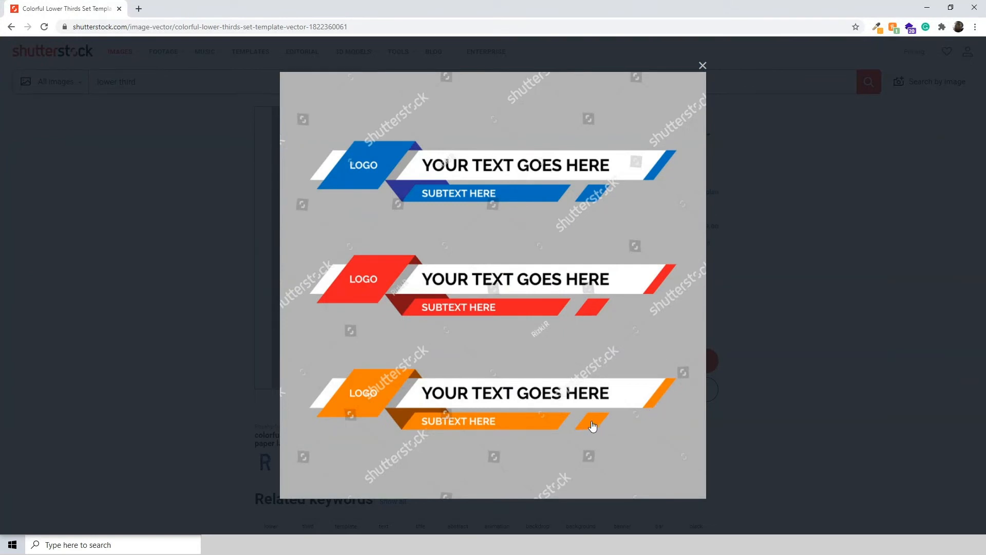
- Switch back to Synfig Studio and recolor logoBar to the periwinkle blue #8590F2
{"action": "left_click_drag", "start_coordinate": [490, 6], "coordinate": [985, 195]}
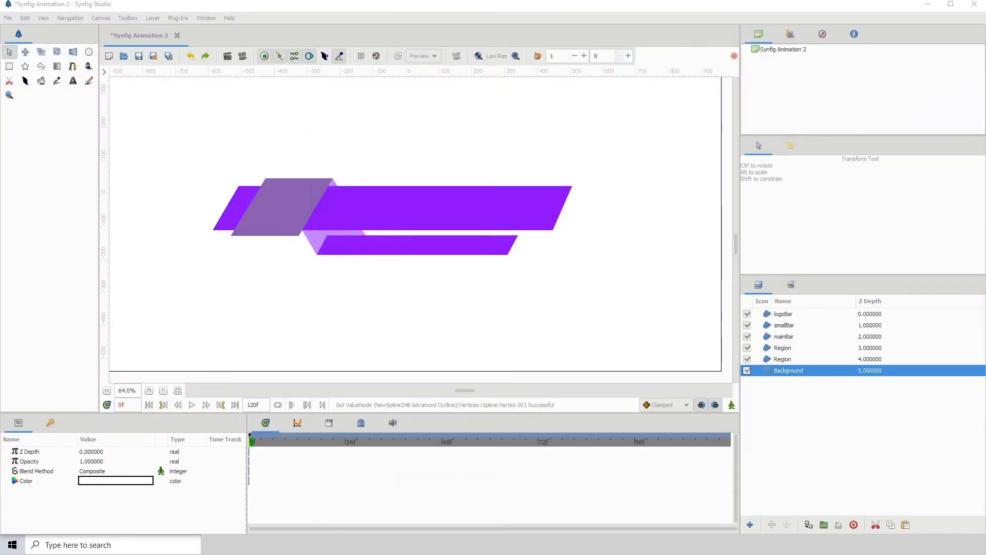
{"action": "left_click_drag", "start_coordinate": [255, 294], "coordinate": [295, 333]}
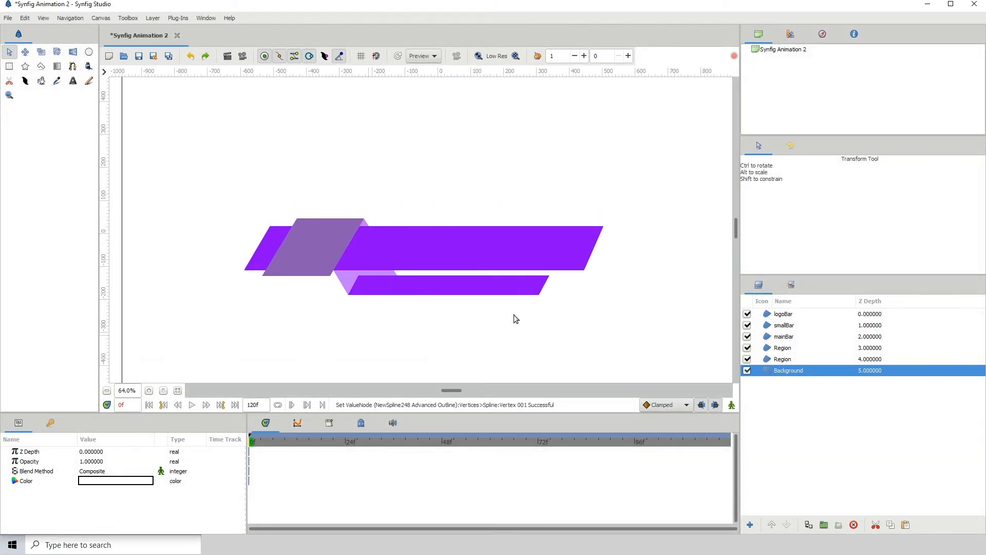
{"action": "left_click", "coordinate": [300, 252]}
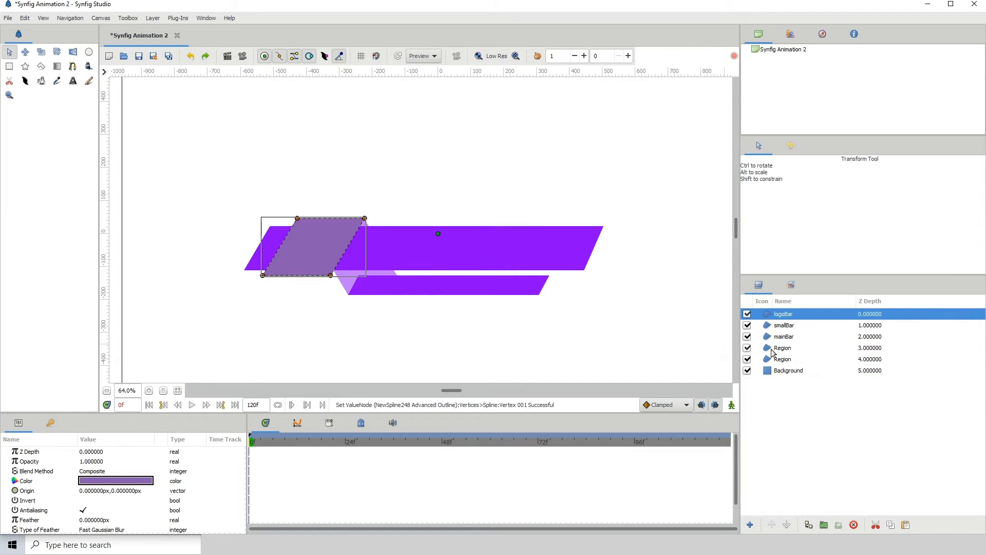
{"action": "double_click", "coordinate": [116, 480]}
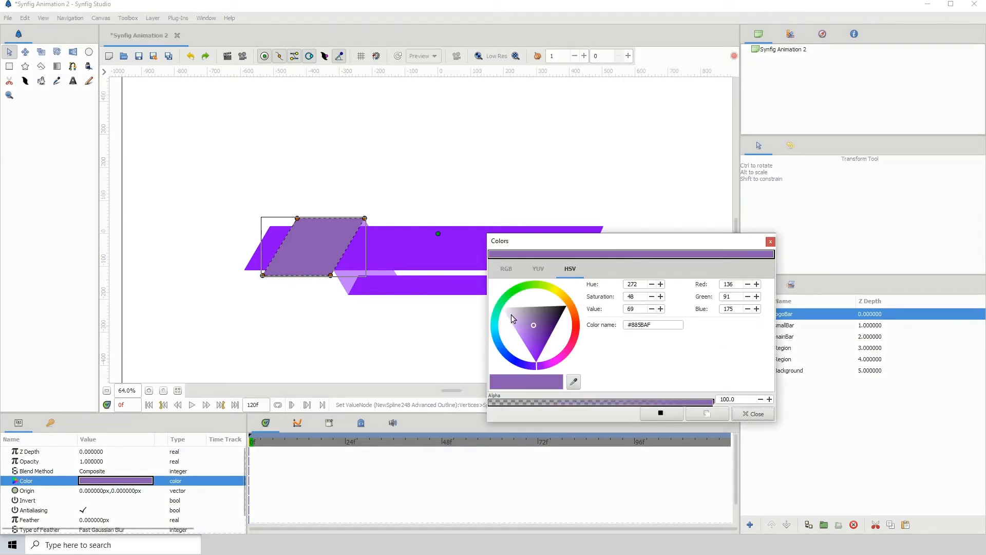
{"action": "left_click", "coordinate": [527, 330]}
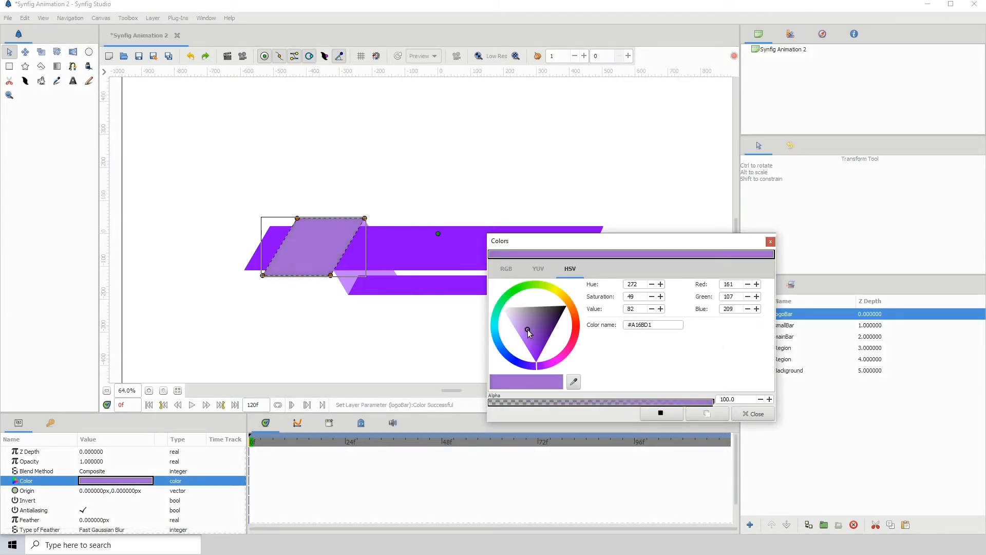
{"action": "left_click_drag", "start_coordinate": [528, 329], "coordinate": [523, 330]}
{"action": "left_click", "coordinate": [508, 354]}
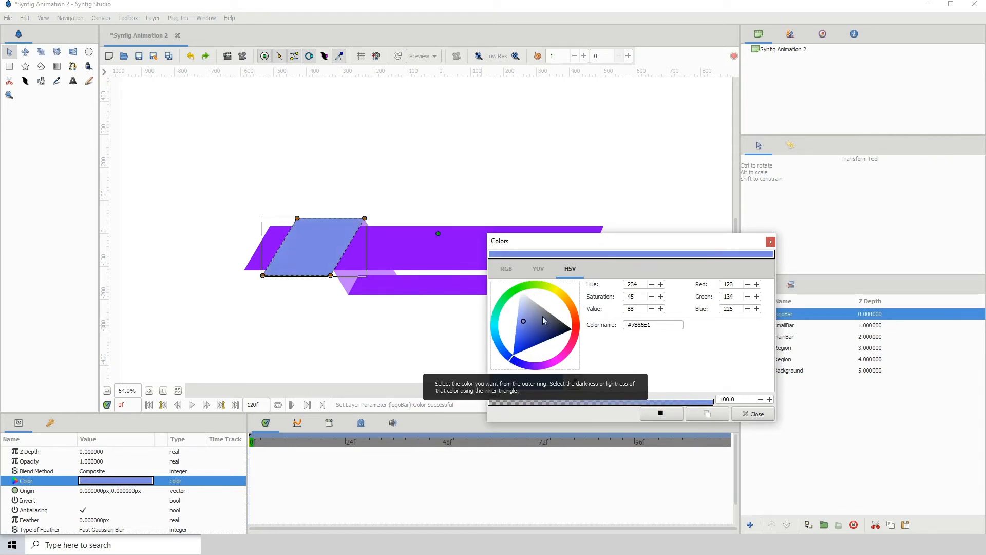
{"action": "left_click", "coordinate": [531, 333]}
{"action": "left_click_drag", "start_coordinate": [530, 333], "coordinate": [520, 321]}
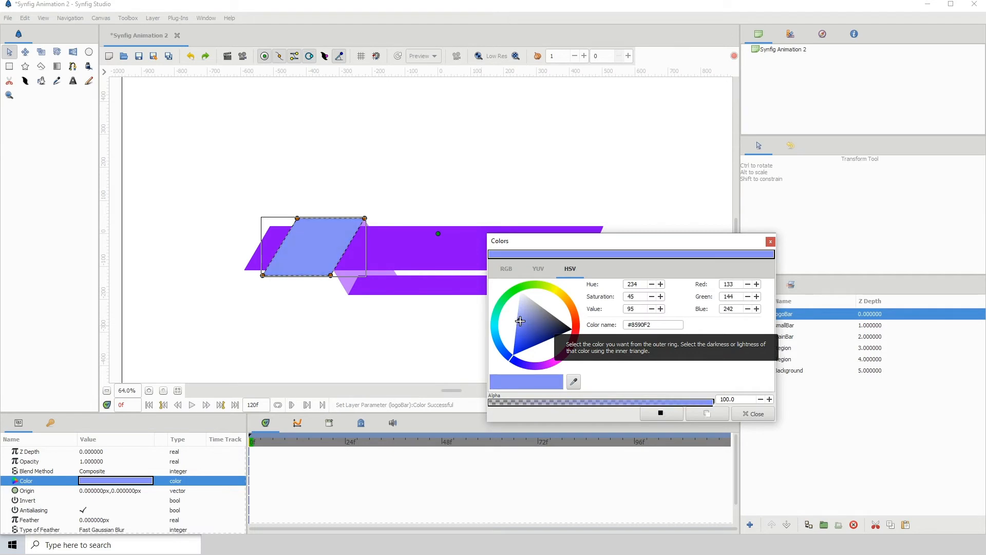
{"action": "left_click", "coordinate": [754, 413]}
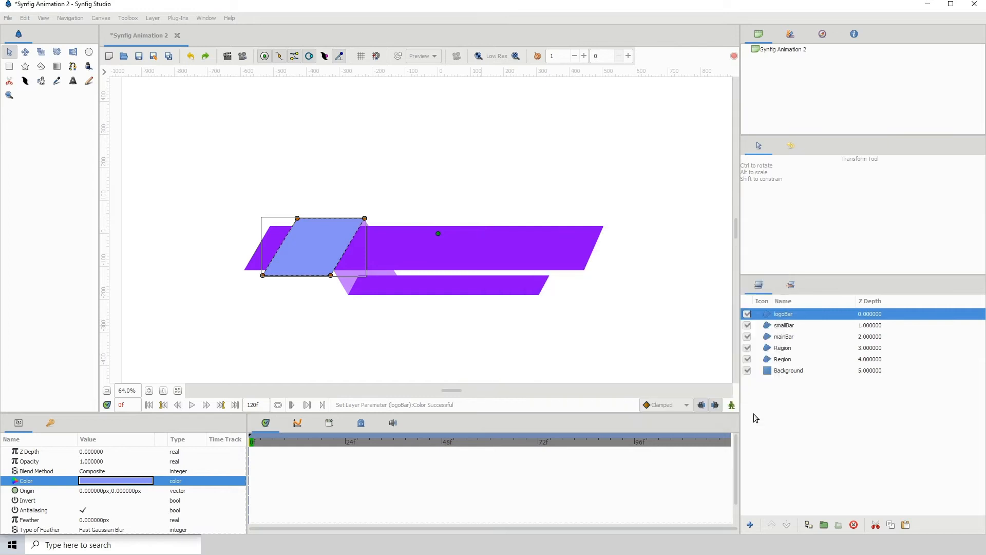
- Recolor the connector region beneath the main bar to muted blue #73A4C3 and copy its color code
{"action": "left_click", "coordinate": [381, 275]}
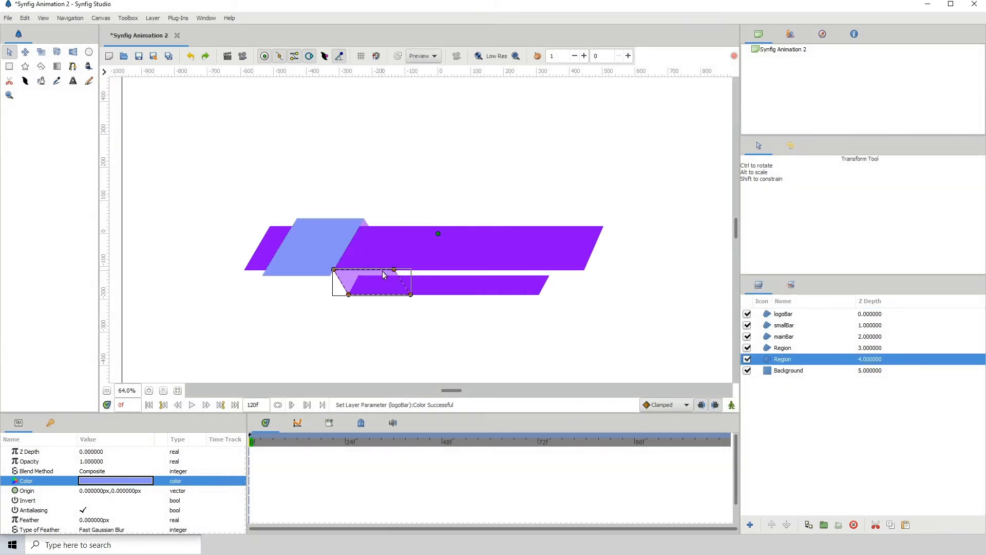
{"action": "double_click", "coordinate": [116, 481]}
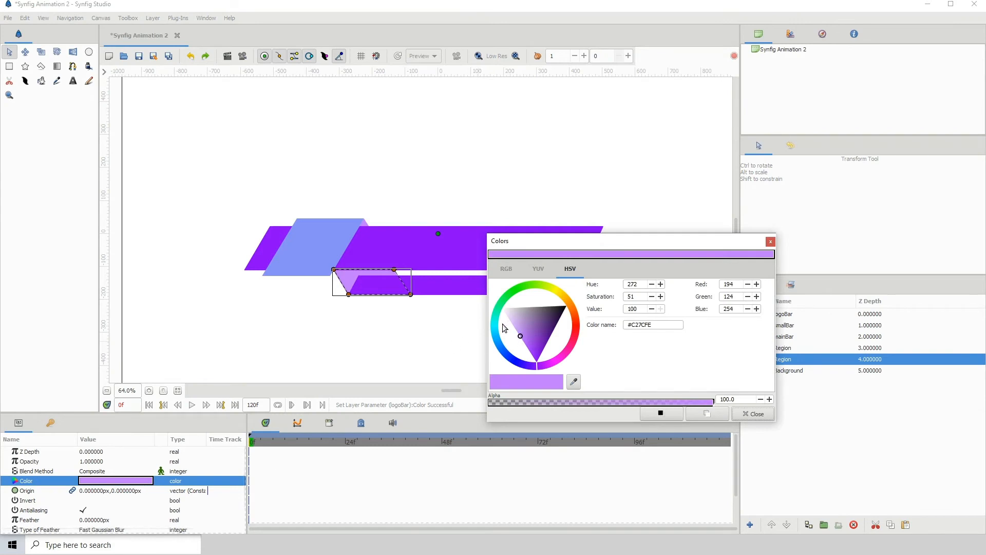
{"action": "left_click", "coordinate": [497, 336]}
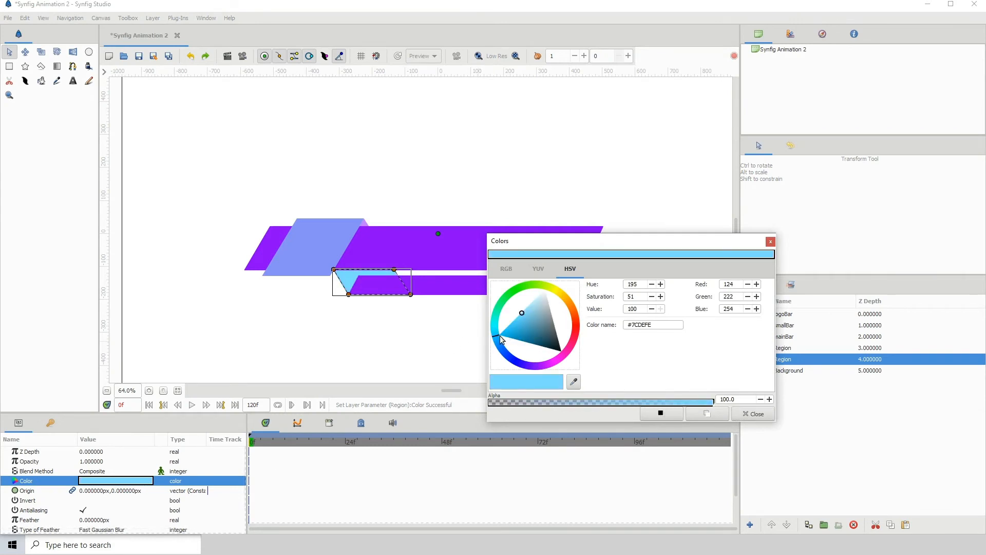
{"action": "left_click_drag", "start_coordinate": [511, 329], "coordinate": [532, 319]}
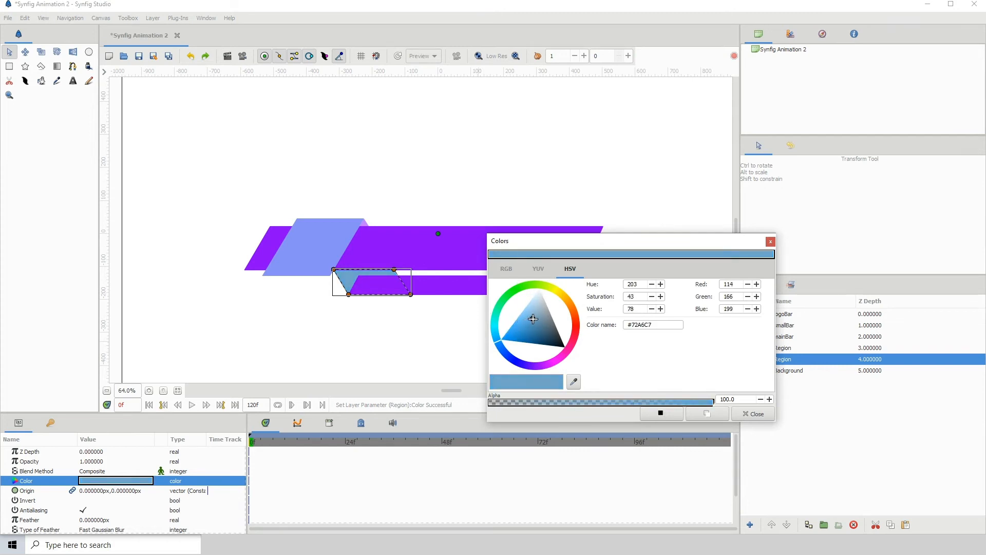
{"action": "triple_click", "coordinate": [674, 323]}
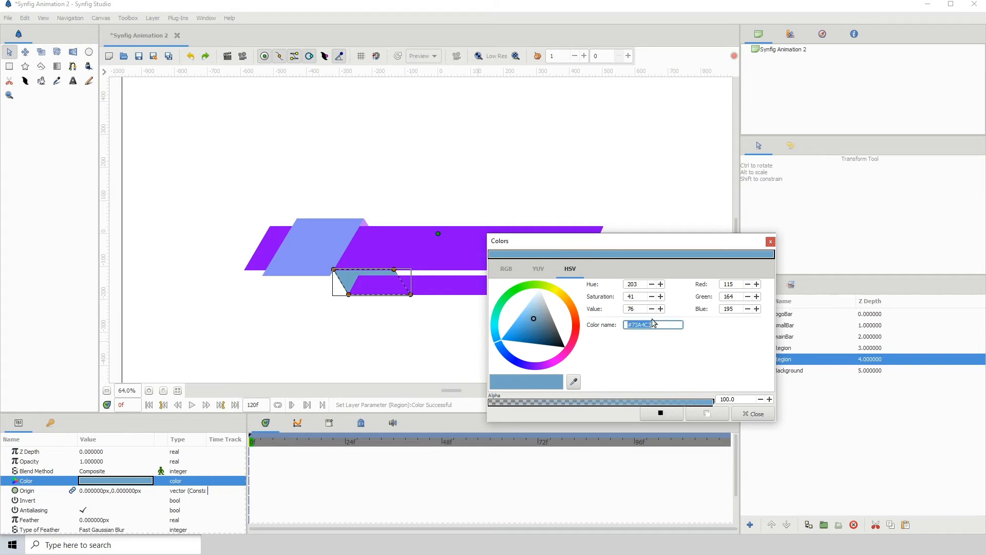
{"action": "right_click", "coordinate": [642, 324]}
{"action": "left_click", "coordinate": [663, 341]}
{"action": "left_click", "coordinate": [752, 414]}
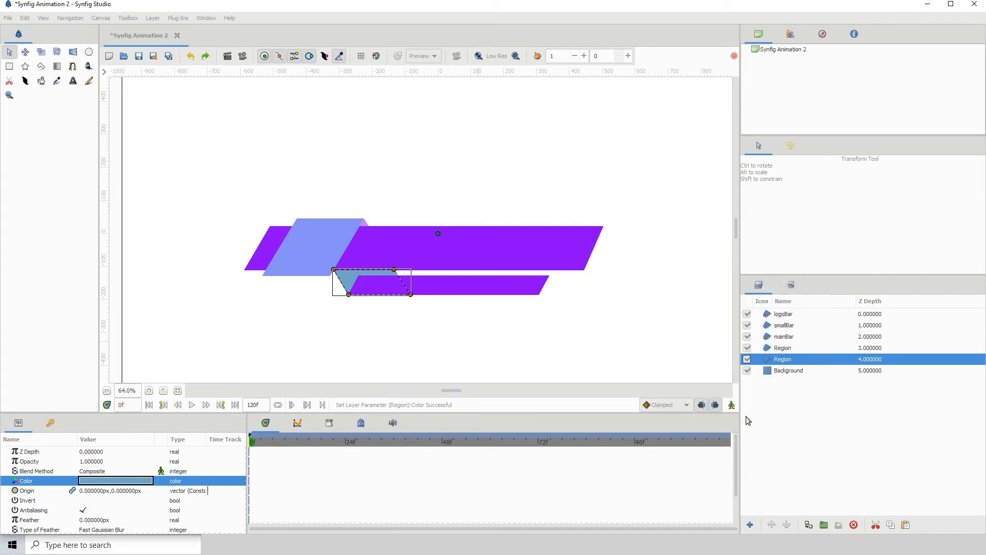
- Apply the copied color #73A4C3 to the small folded-corner triangle region beside logoBar's top corner
{"action": "left_click", "coordinate": [362, 227]}
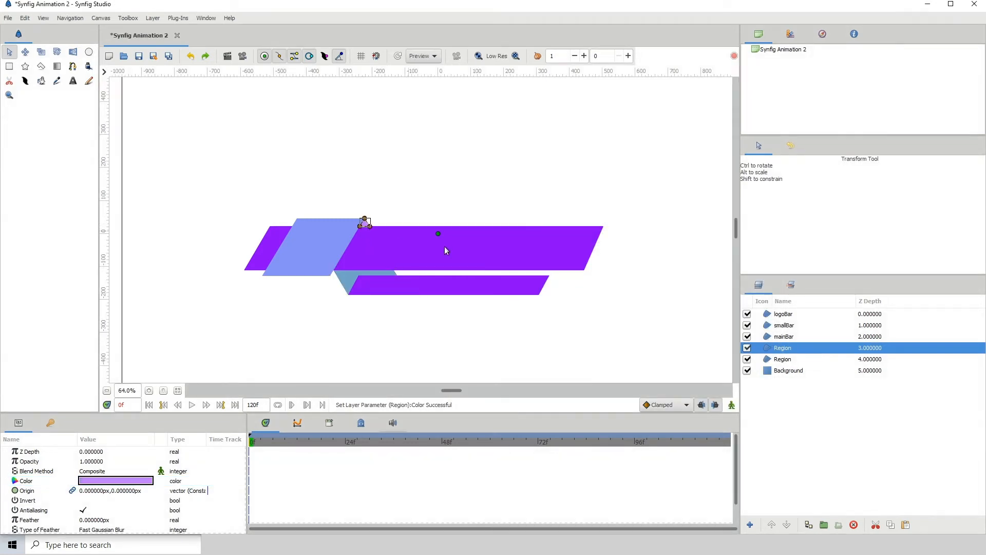
{"action": "double_click", "coordinate": [146, 483]}
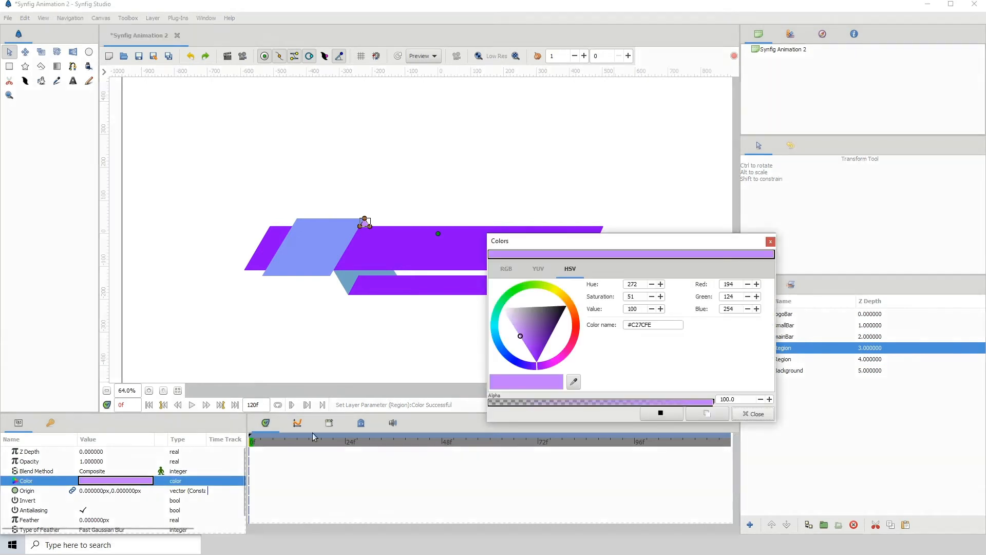
{"action": "triple_click", "coordinate": [655, 322]}
{"action": "right_click", "coordinate": [637, 326]}
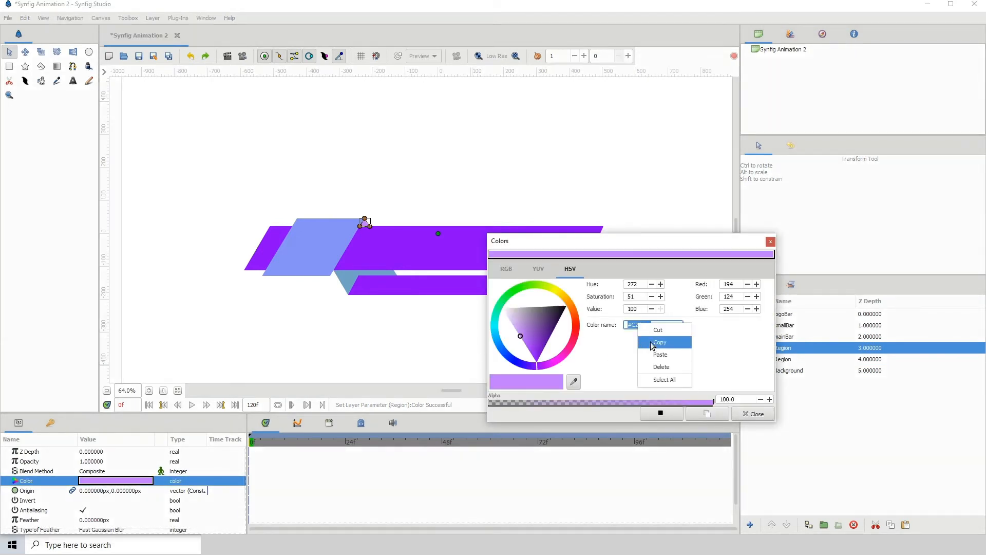
{"action": "left_click", "coordinate": [652, 352]}
{"action": "left_click", "coordinate": [752, 414]}
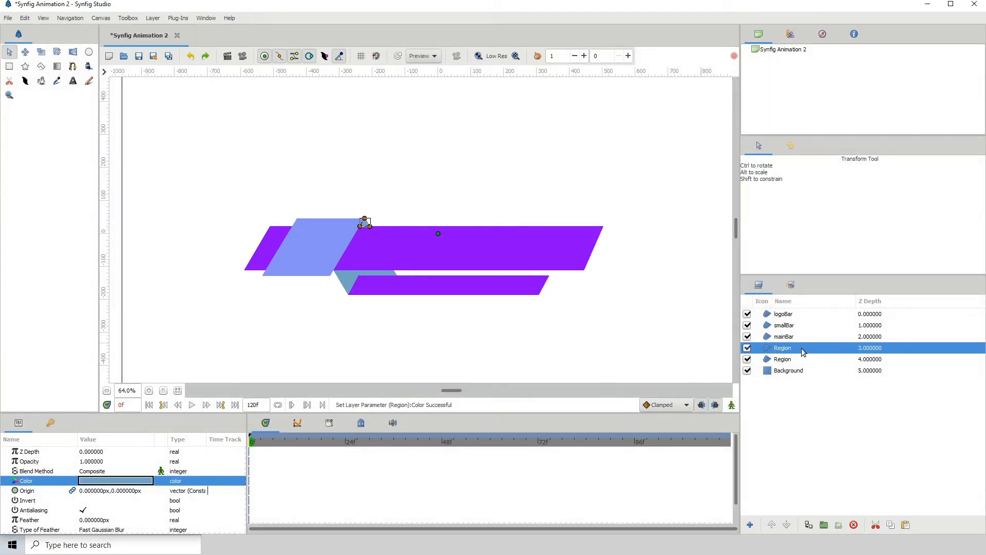
{"action": "left_click", "coordinate": [786, 370]}
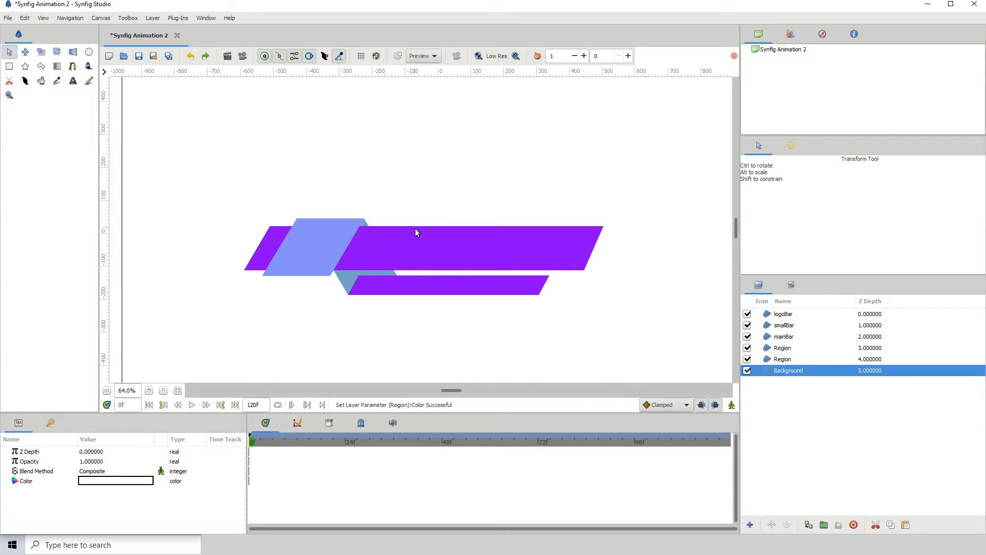
- Recolor mainBar to light grey #E6E6E6
{"action": "left_click", "coordinate": [485, 256]}
{"action": "double_click", "coordinate": [124, 485]}
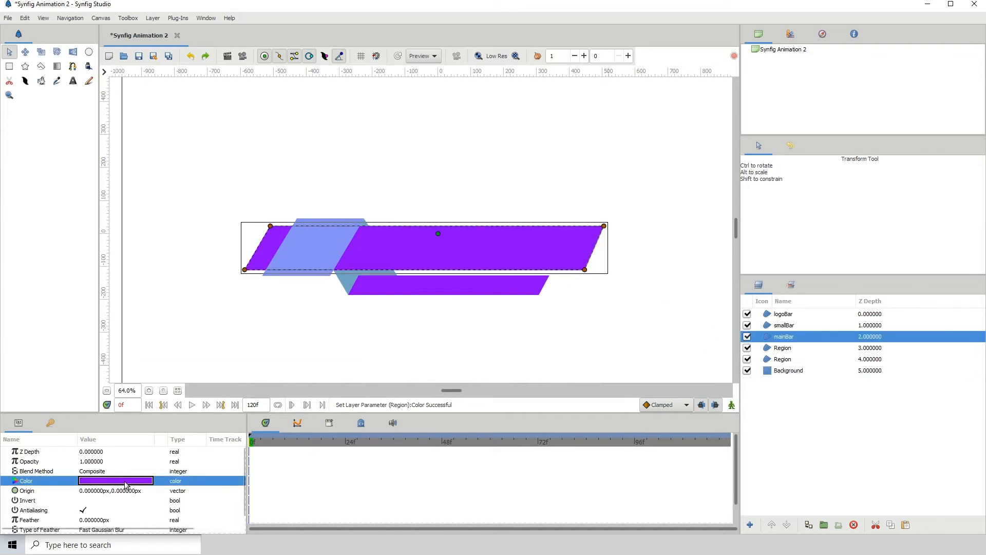
{"action": "left_click", "coordinate": [518, 333]}
{"action": "left_click_drag", "start_coordinate": [517, 329], "coordinate": [509, 307]}
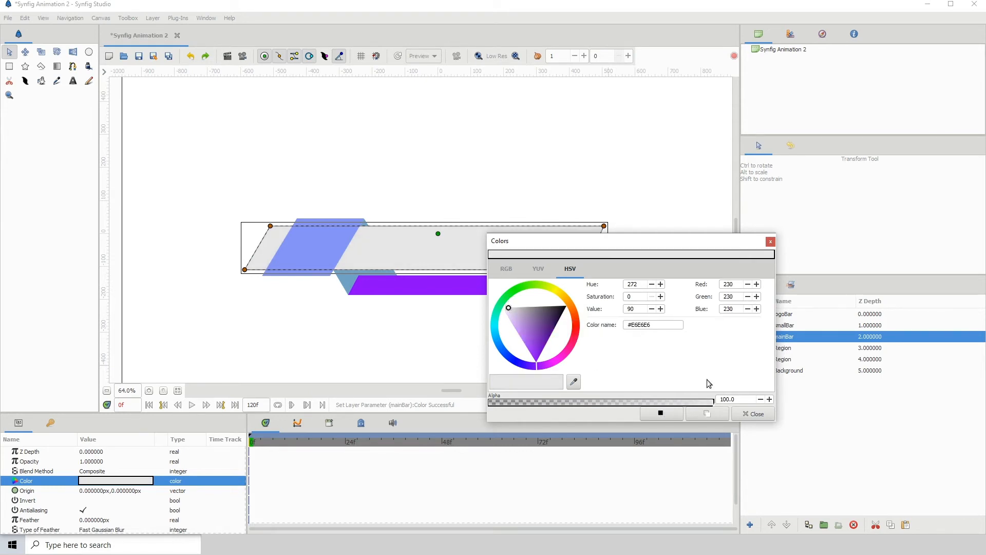
{"action": "left_click", "coordinate": [753, 414]}
- Copy the color code #8590F2 from logoBar
{"action": "left_click", "coordinate": [462, 286]}
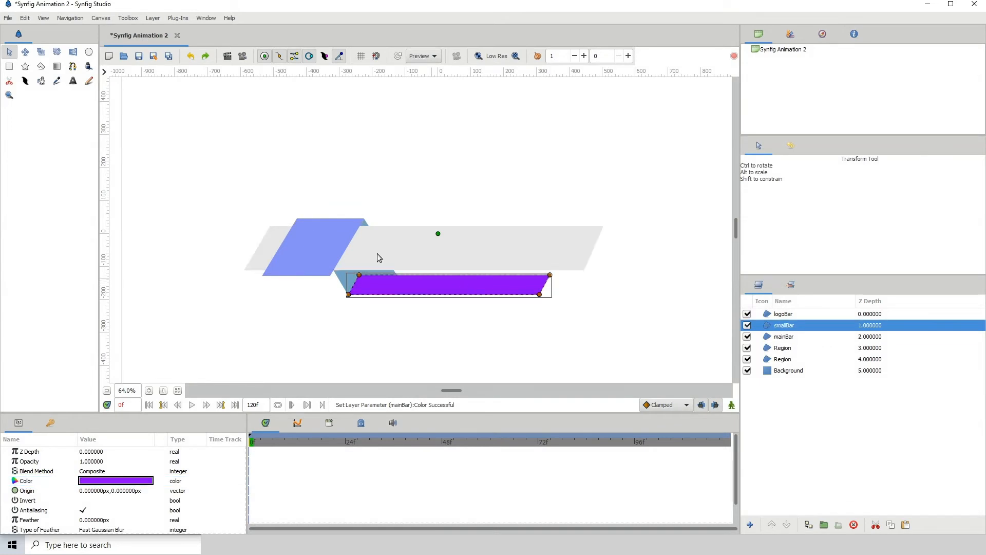
{"action": "left_click", "coordinate": [334, 242]}
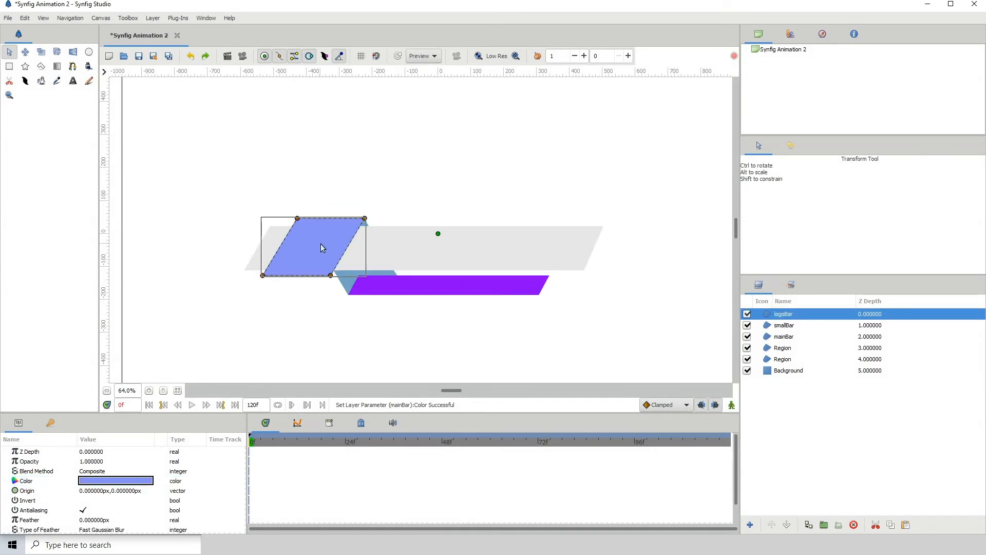
{"action": "double_click", "coordinate": [134, 483]}
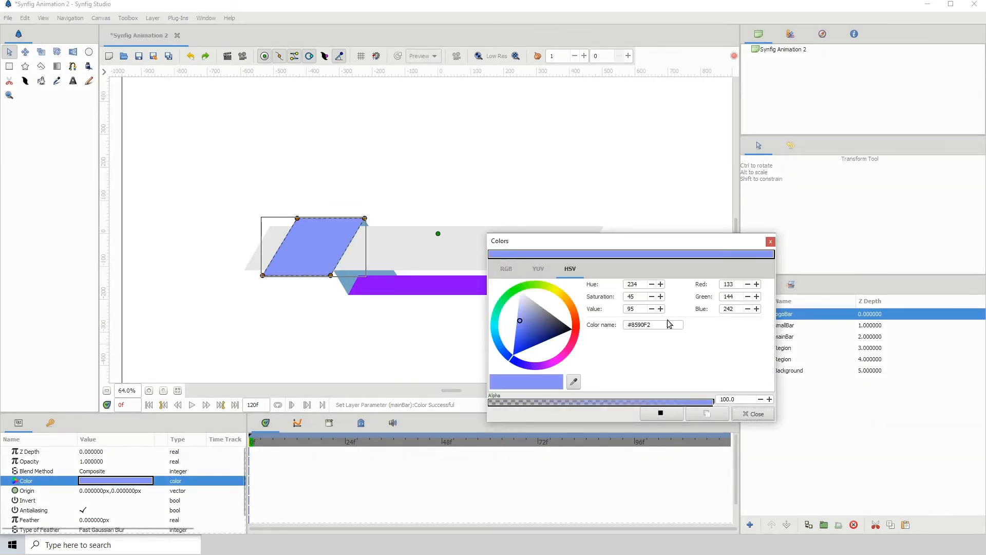
{"action": "left_click_drag", "start_coordinate": [667, 324], "coordinate": [627, 324]}
{"action": "right_click", "coordinate": [631, 324]}
{"action": "left_click", "coordinate": [653, 342]}
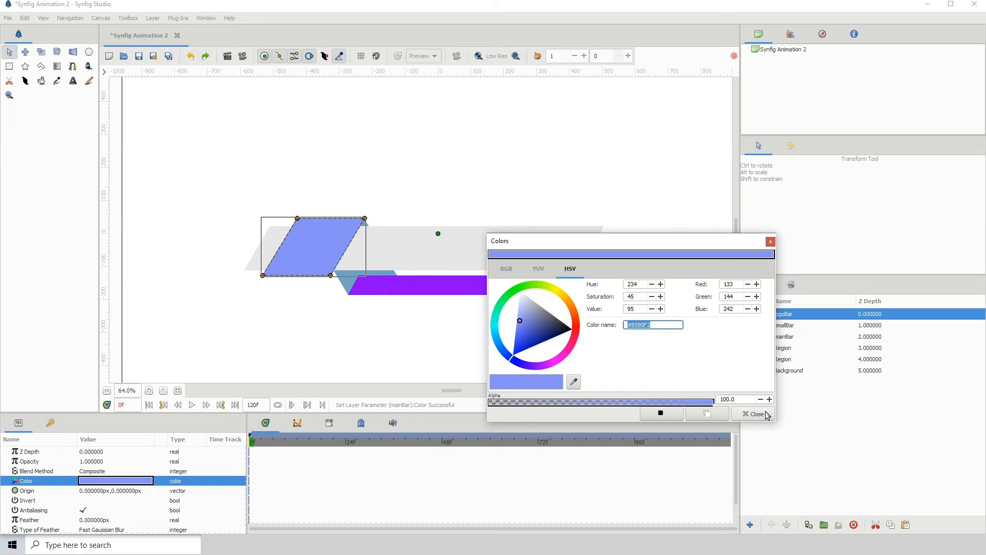
{"action": "left_click", "coordinate": [753, 414]}
- Apply the copied color #8590F2 to smallBar and select the Background layer
{"action": "left_click", "coordinate": [463, 290]}
{"action": "double_click", "coordinate": [137, 481]}
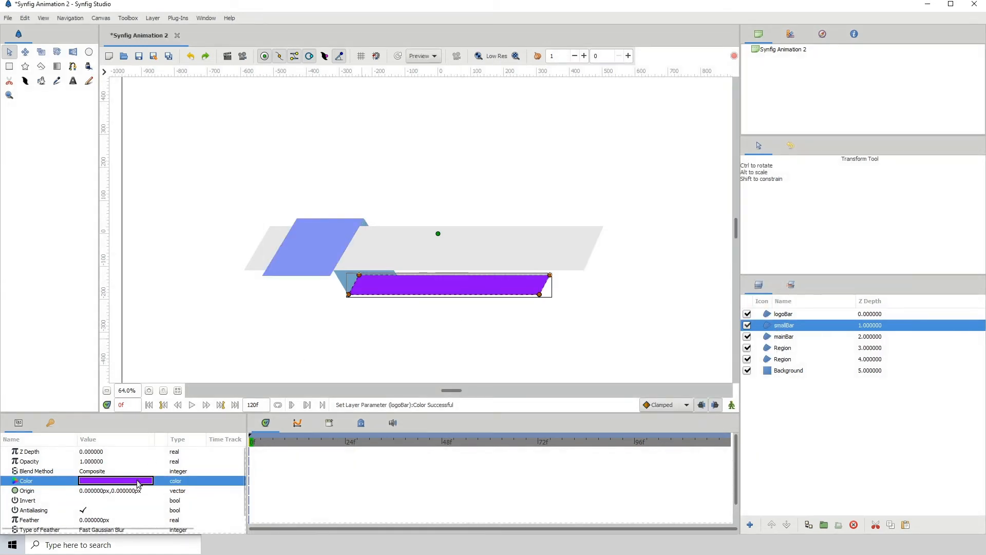
{"action": "left_click_drag", "start_coordinate": [657, 326], "coordinate": [628, 325]}
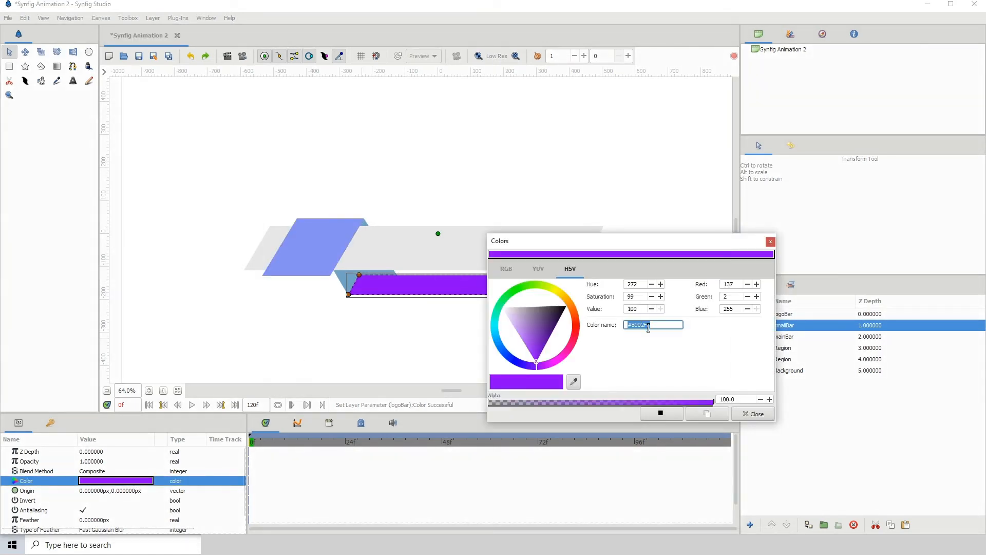
{"action": "right_click", "coordinate": [648, 325]}
{"action": "left_click", "coordinate": [668, 358]}
{"action": "left_click", "coordinate": [753, 414]}
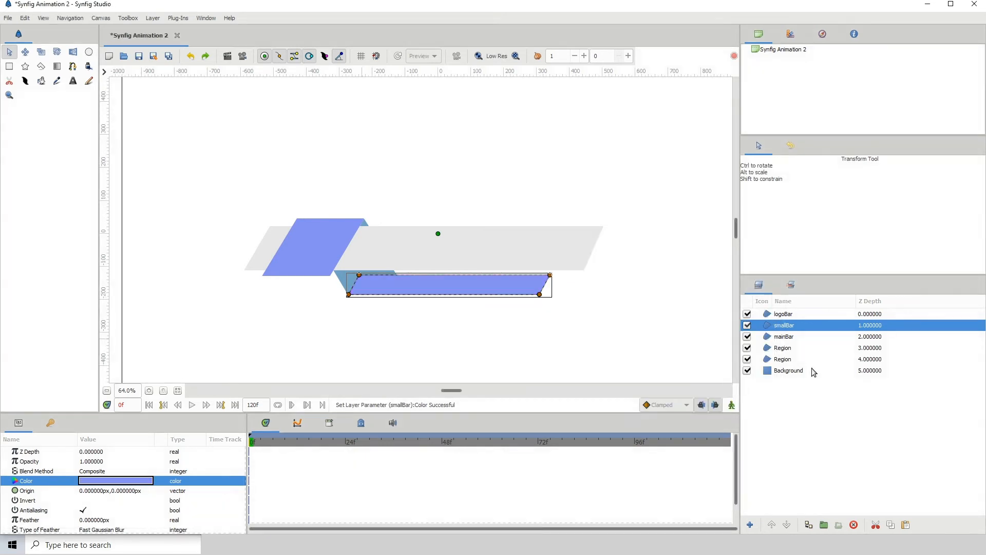
{"action": "left_click", "coordinate": [802, 370]}
- Copy logoBar's color code #8590F2 again for use on the connector region
{"action": "left_click_drag", "start_coordinate": [541, 307], "coordinate": [506, 327]}
{"action": "left_click", "coordinate": [312, 302]}
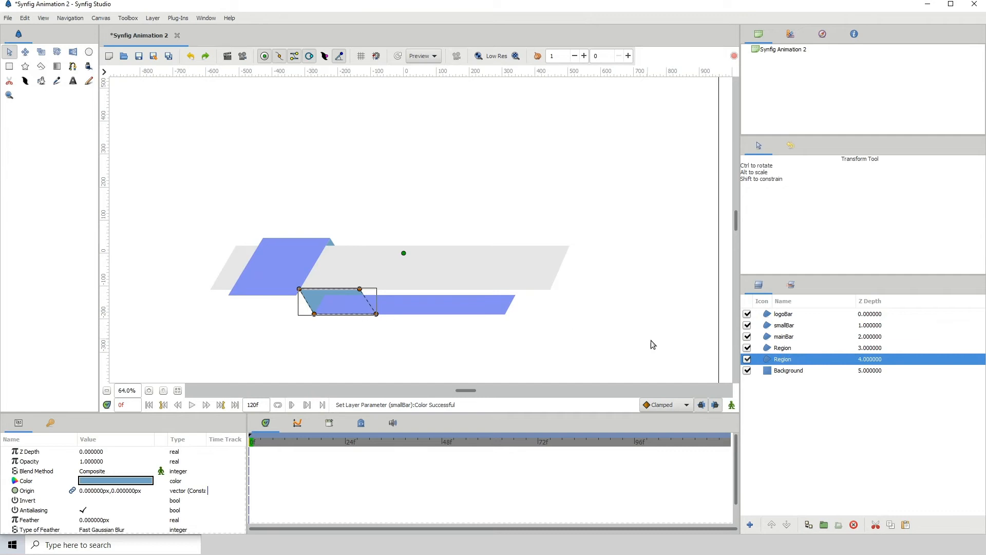
{"action": "left_click", "coordinate": [296, 271]}
{"action": "double_click", "coordinate": [115, 480]}
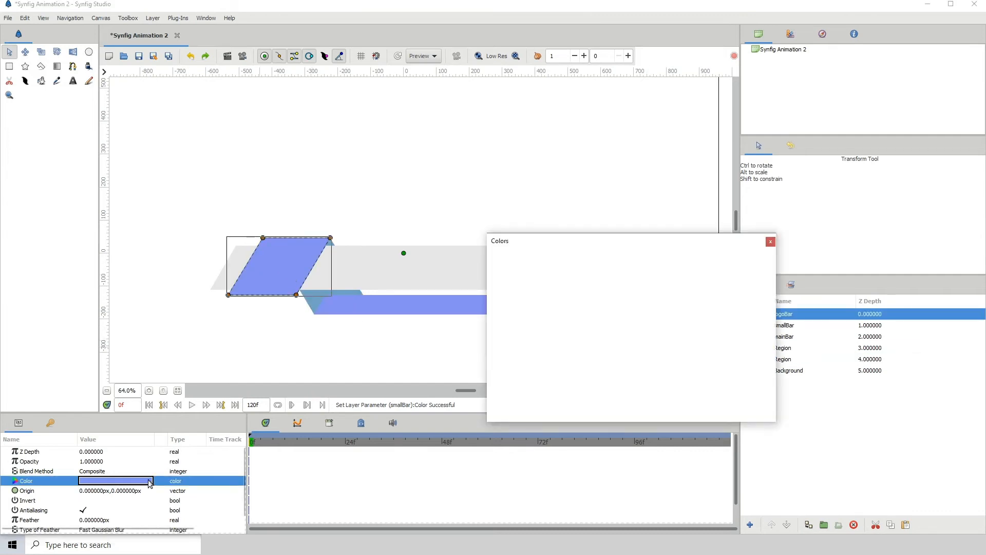
{"action": "left_click_drag", "start_coordinate": [653, 324], "coordinate": [612, 321]}
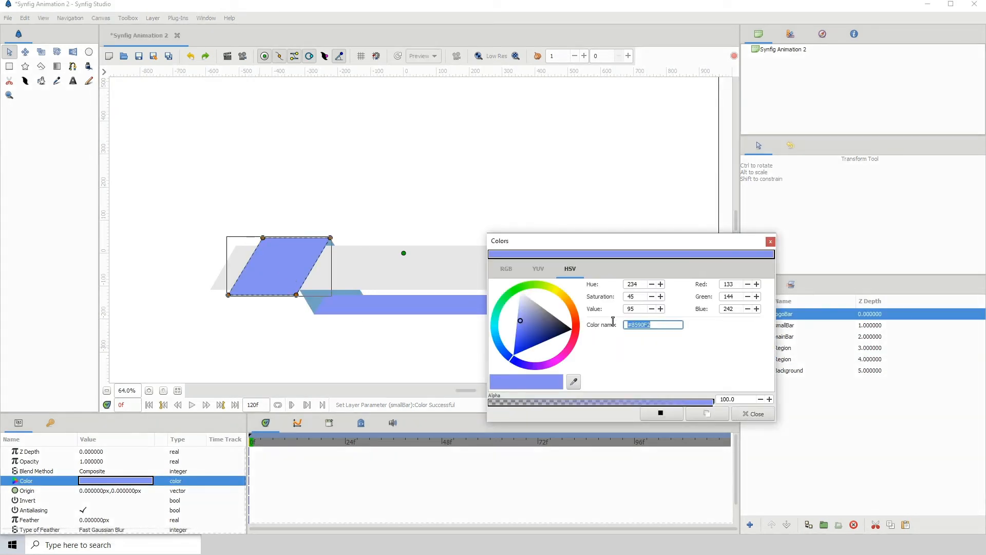
{"action": "right_click", "coordinate": [644, 327]}
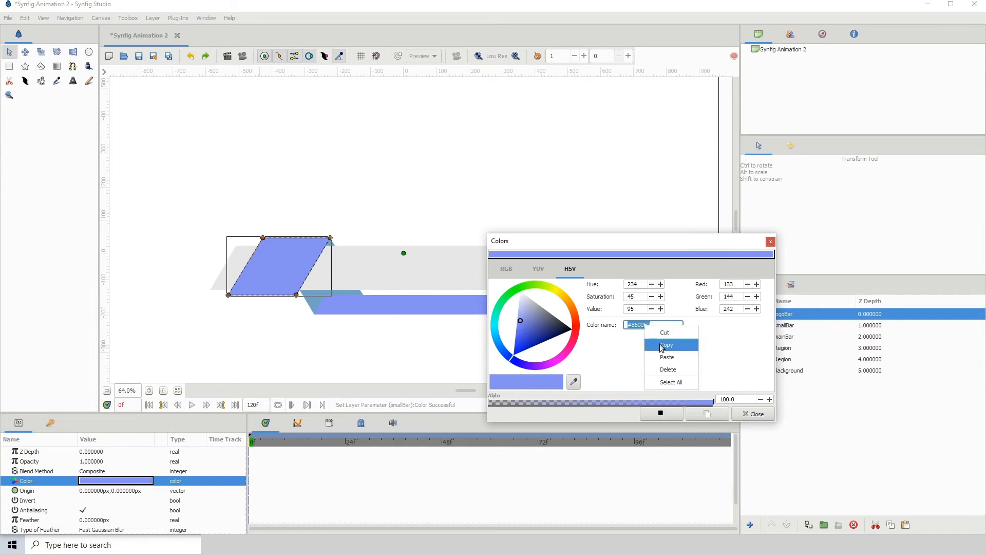
{"action": "left_click", "coordinate": [667, 345]}
{"action": "left_click", "coordinate": [753, 413]}
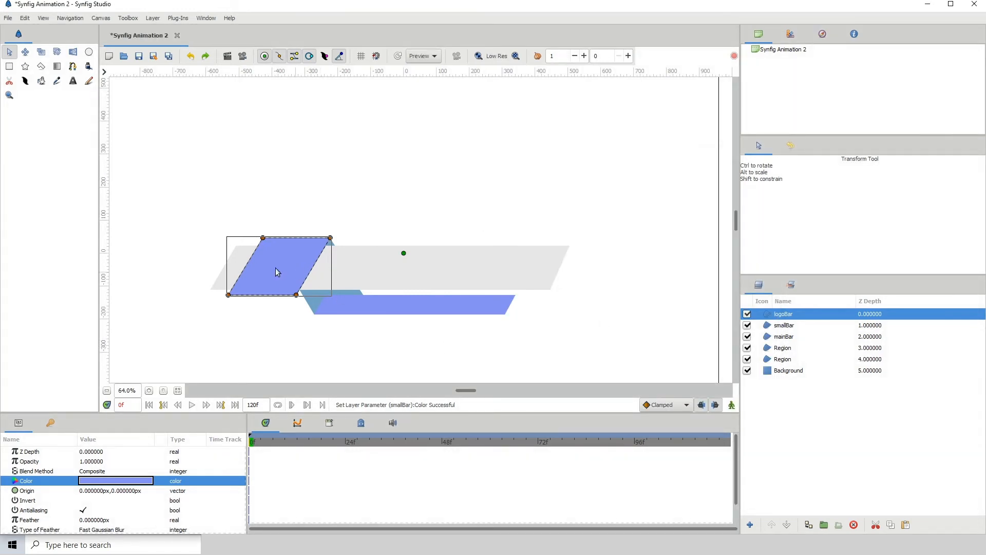
- Apply the copied color #8590F2 to the lower connector region between mainBar and smallBar
{"action": "left_click", "coordinate": [316, 303]}
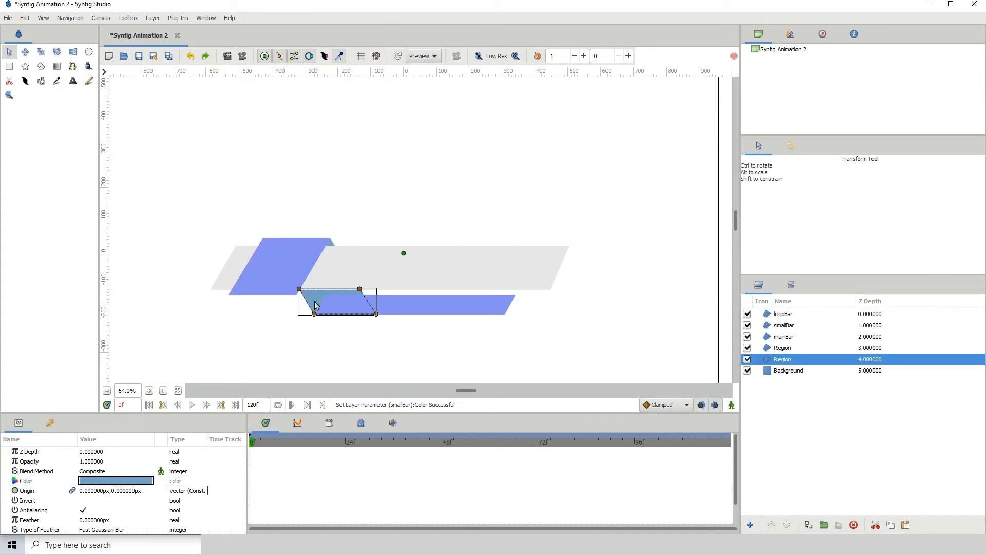
{"action": "double_click", "coordinate": [116, 480]}
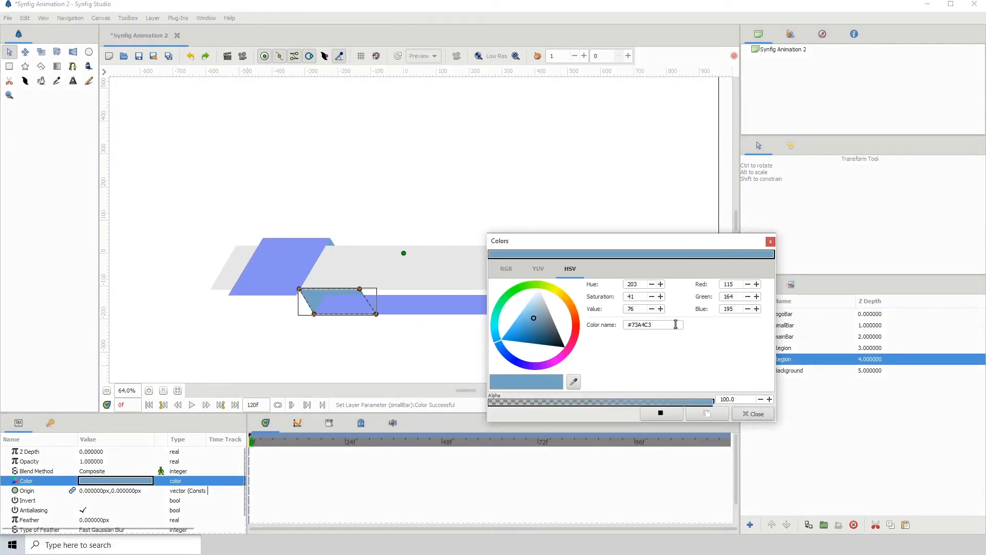
{"action": "triple_click", "coordinate": [640, 325]}
{"action": "right_click", "coordinate": [639, 326]}
{"action": "left_click", "coordinate": [664, 358]}
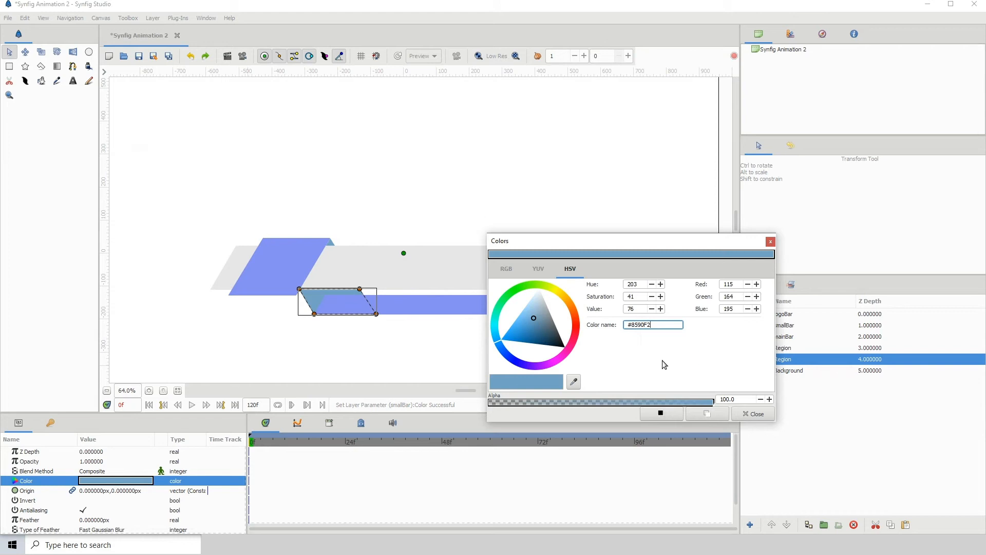
{"action": "key", "text": "Return"}
{"action": "left_click", "coordinate": [637, 309]}
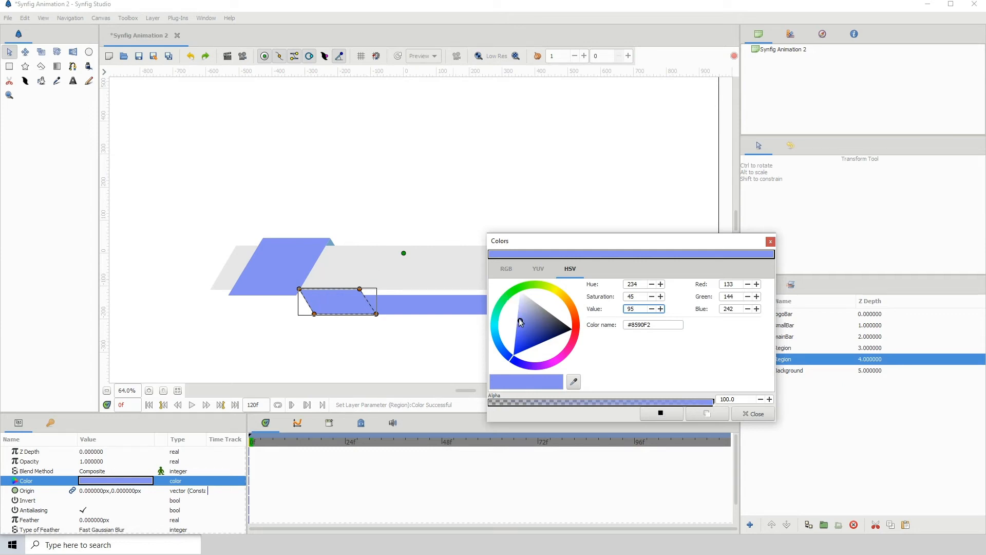
- Lighten the lower connector region's color to #C9CEFF and copy its color code
{"action": "left_click_drag", "start_coordinate": [520, 322], "coordinate": [519, 305]}
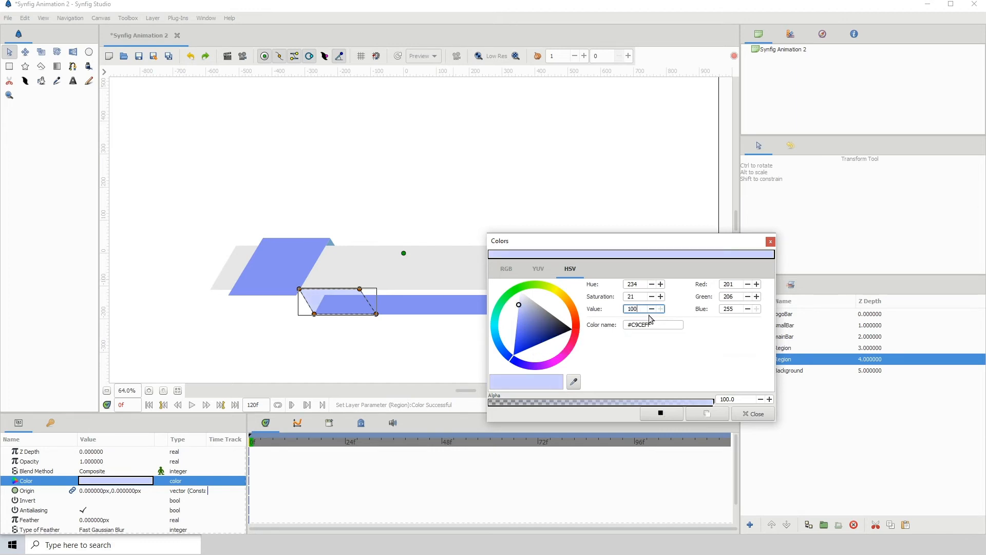
{"action": "left_click_drag", "start_coordinate": [670, 324], "coordinate": [629, 324]}
{"action": "right_click", "coordinate": [637, 330]}
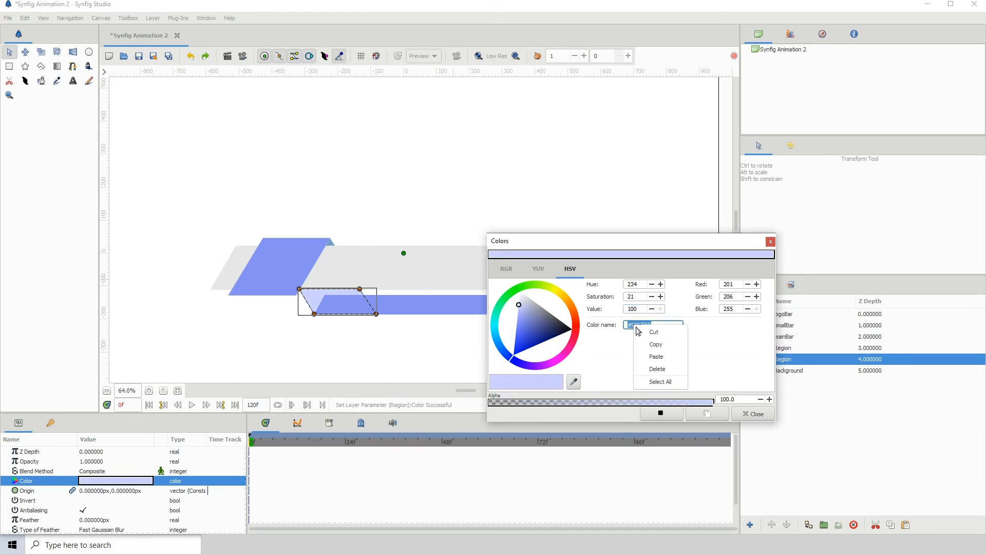
{"action": "left_click", "coordinate": [656, 344]}
{"action": "left_click", "coordinate": [752, 414]}
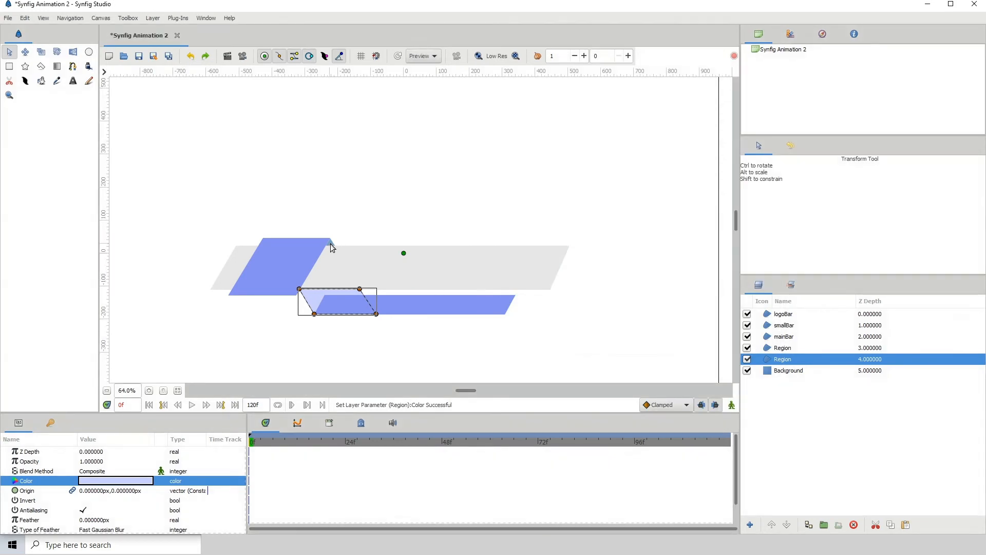
- Apply the copied color #C9CEFF to the small fold at logoBar's upper corner and select the Background layer
{"action": "left_click", "coordinate": [331, 243]}
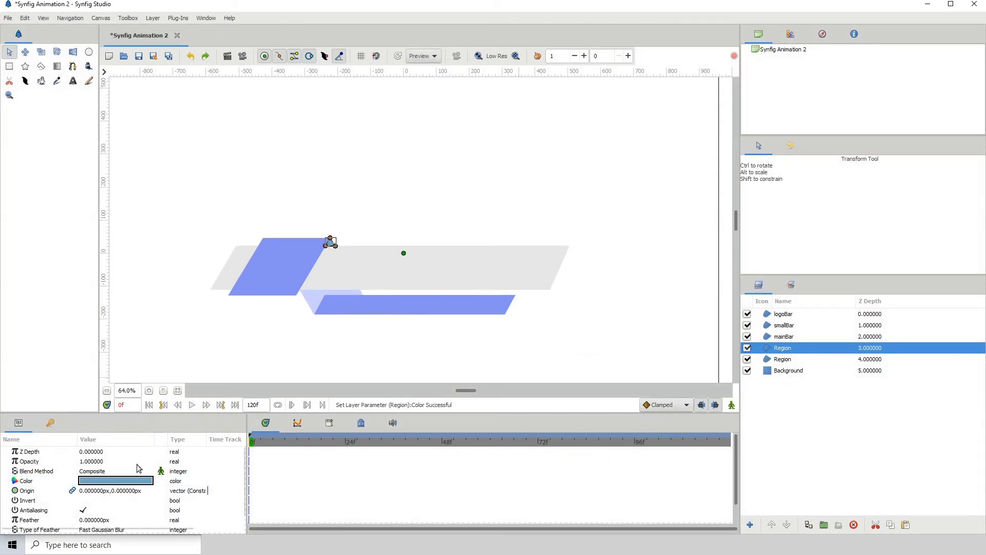
{"action": "double_click", "coordinate": [125, 481]}
{"action": "triple_click", "coordinate": [648, 325]}
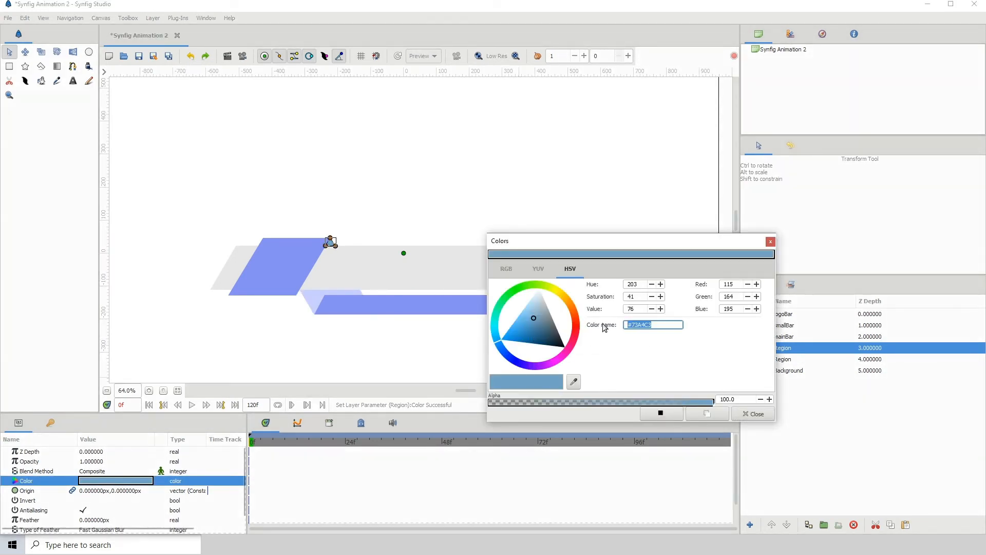
{"action": "right_click", "coordinate": [642, 325]}
{"action": "left_click", "coordinate": [657, 359]}
{"action": "left_click", "coordinate": [754, 414]}
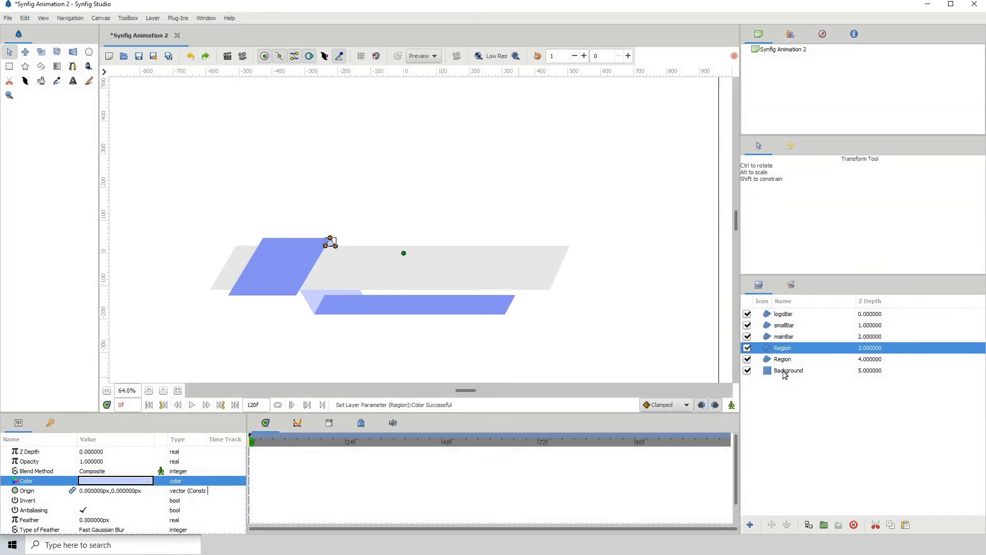
{"action": "left_click", "coordinate": [787, 371]}
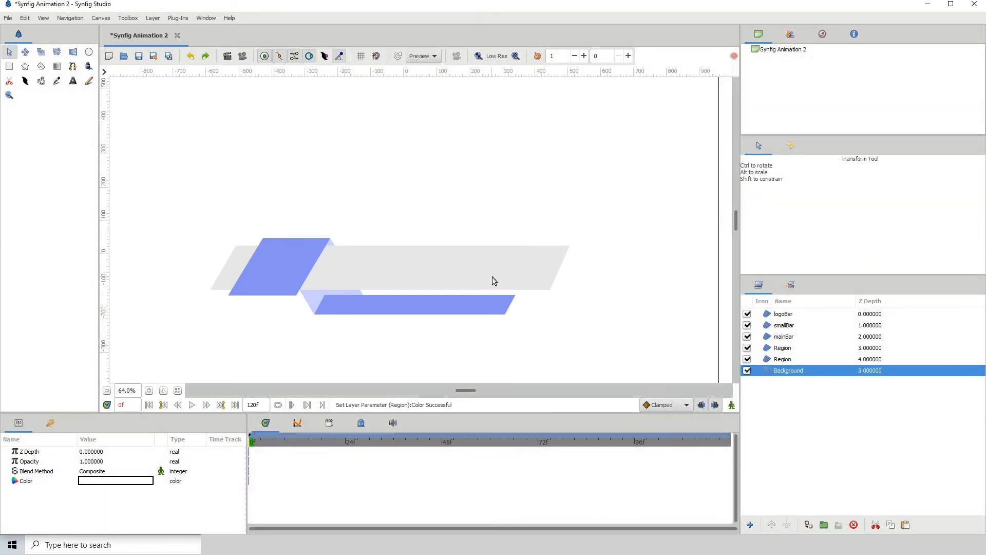
- Import the logo image from the Desktop folder onto the canvas
{"action": "left_click_drag", "start_coordinate": [416, 257], "coordinate": [436, 244]}
{"action": "key", "text": "alt+Tab"}
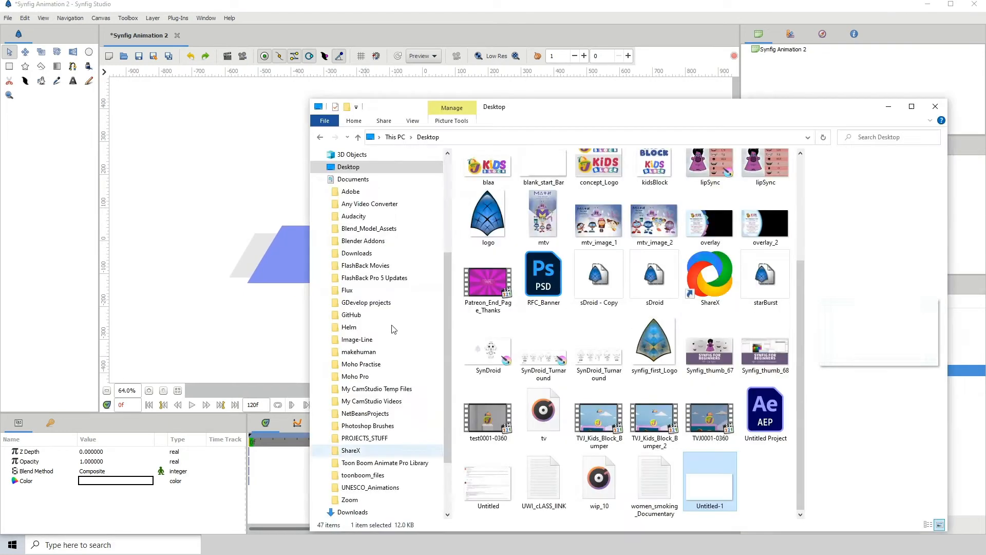
{"action": "left_click_drag", "start_coordinate": [529, 113], "coordinate": [322, 248]}
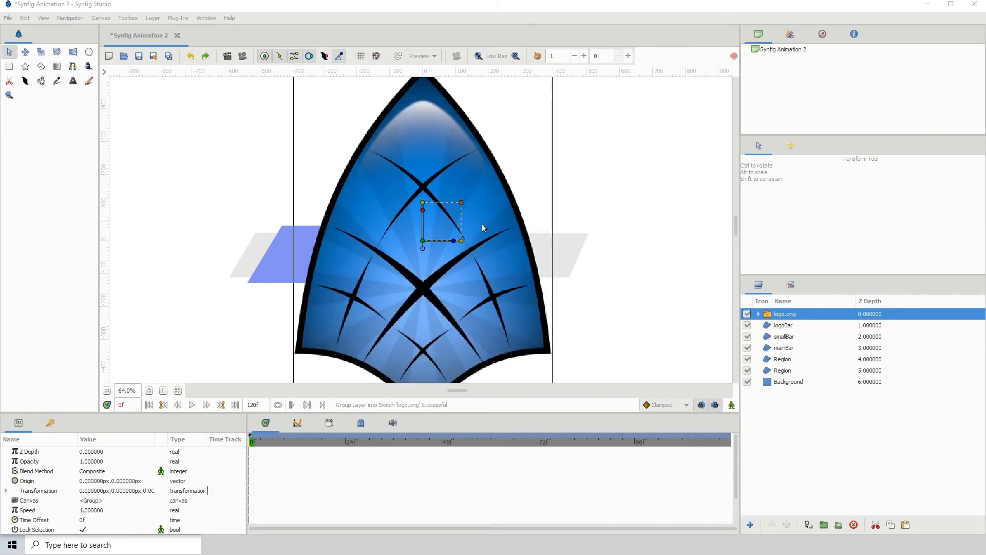
- Shrink logo.png to a scale of about 8.37 px and place it on logoBar at about -378 px, -38 px
{"action": "left_click_drag", "start_coordinate": [461, 205], "coordinate": [299, 253]}
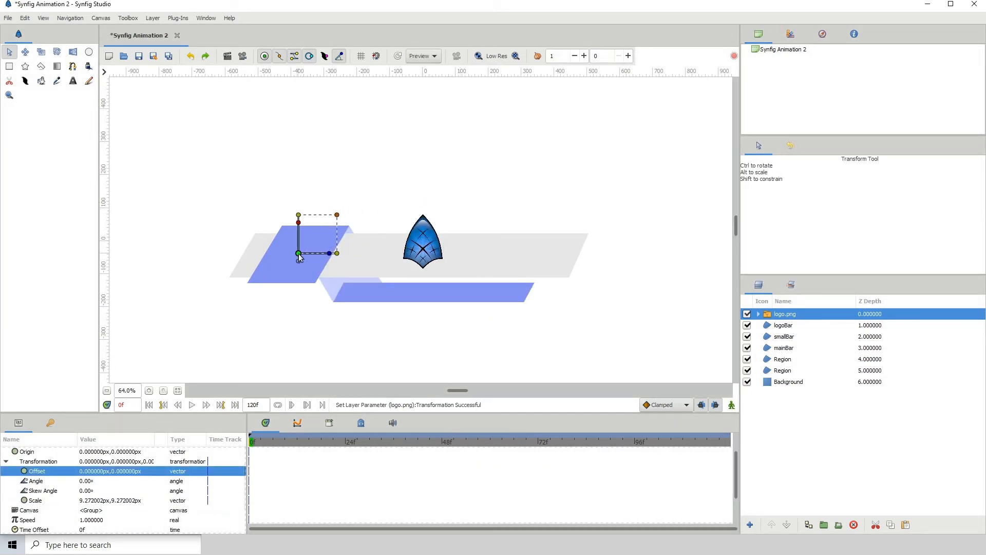
{"action": "left_click", "coordinate": [337, 216]}
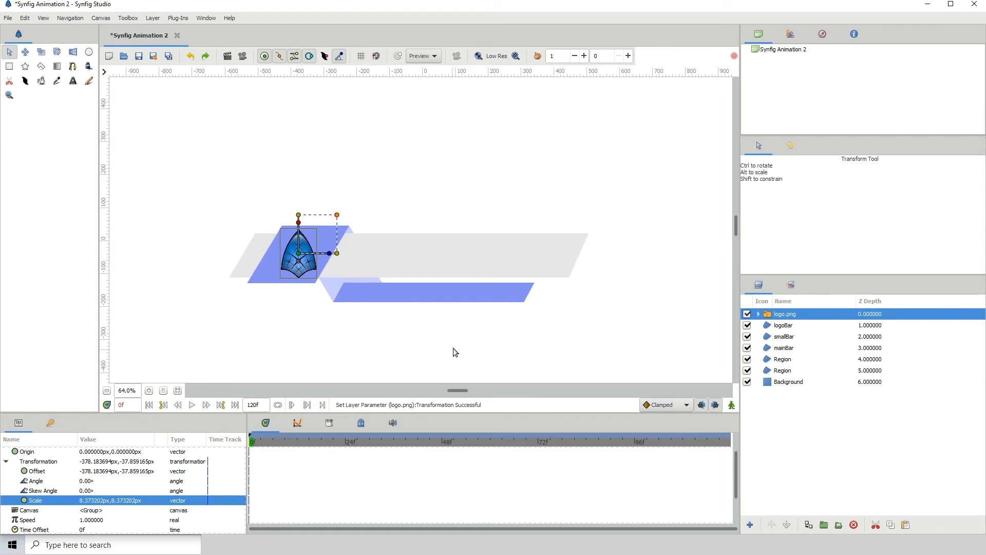
{"action": "left_click", "coordinate": [446, 333]}
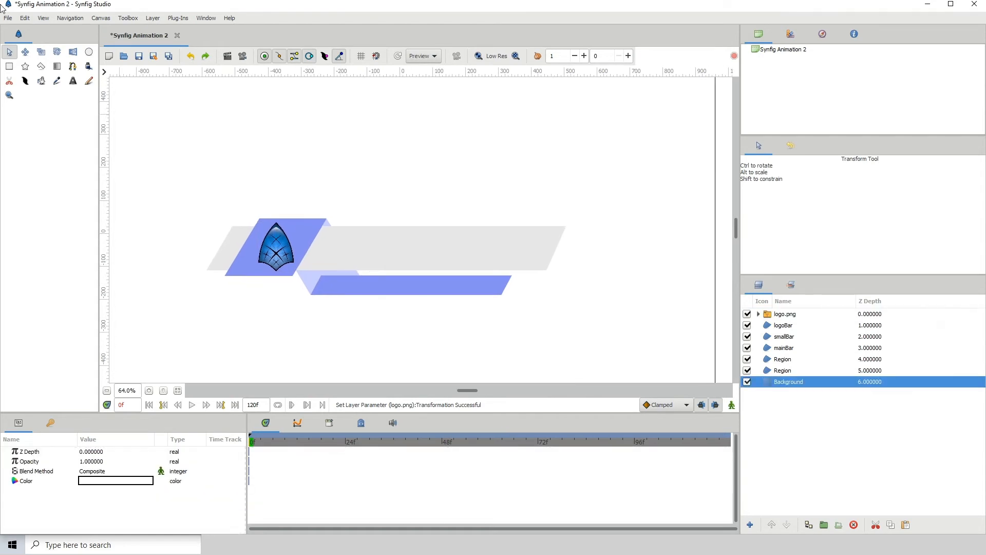
- Start saving the project and choose the Desktop folder as its location
{"action": "left_click", "coordinate": [9, 20]}
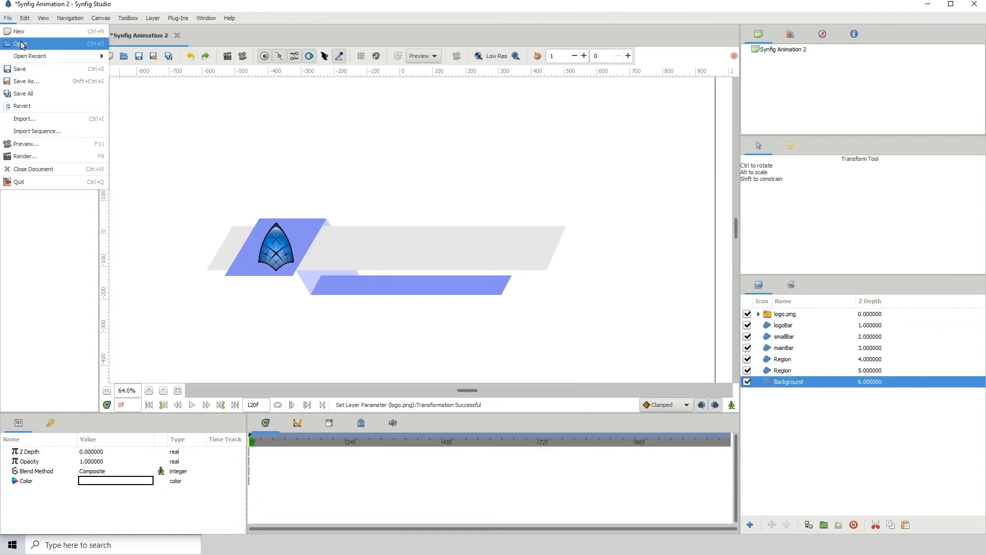
{"action": "left_click", "coordinate": [22, 68]}
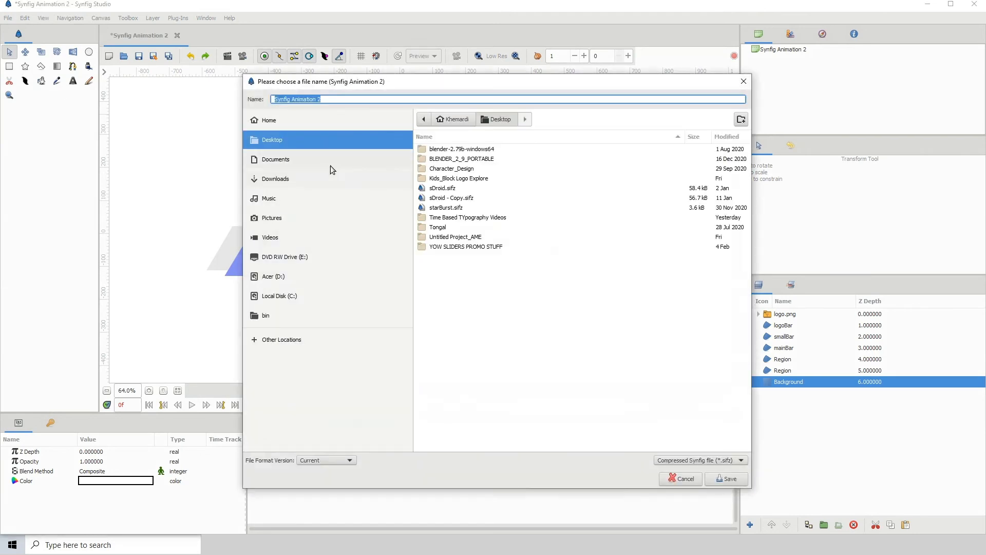
{"action": "left_click", "coordinate": [287, 180]}
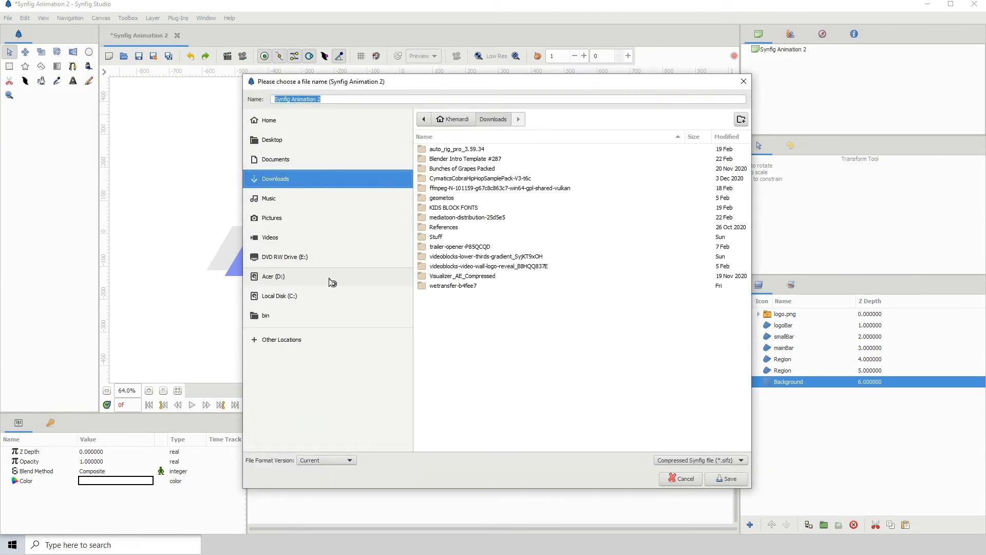
{"action": "left_click", "coordinate": [287, 278]}
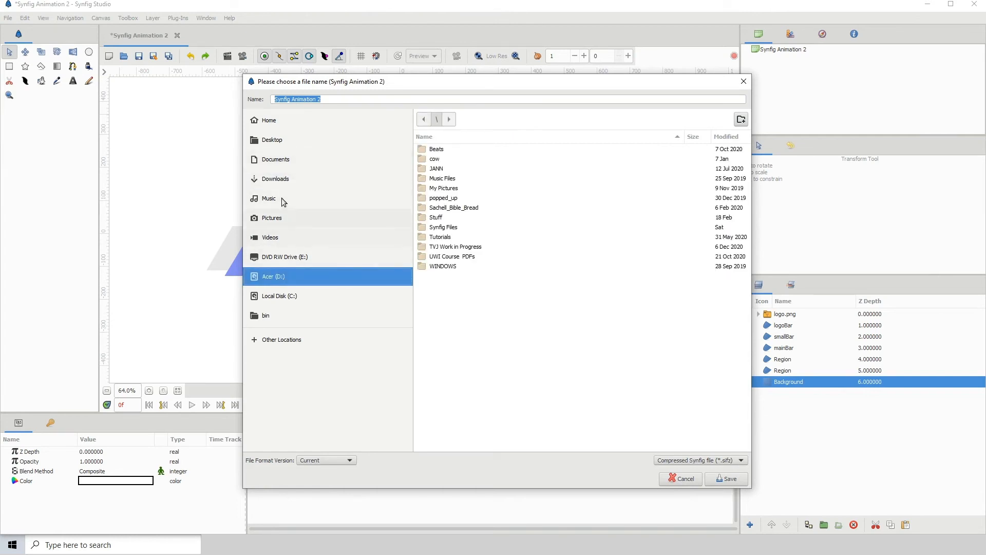
{"action": "left_click", "coordinate": [277, 140]}
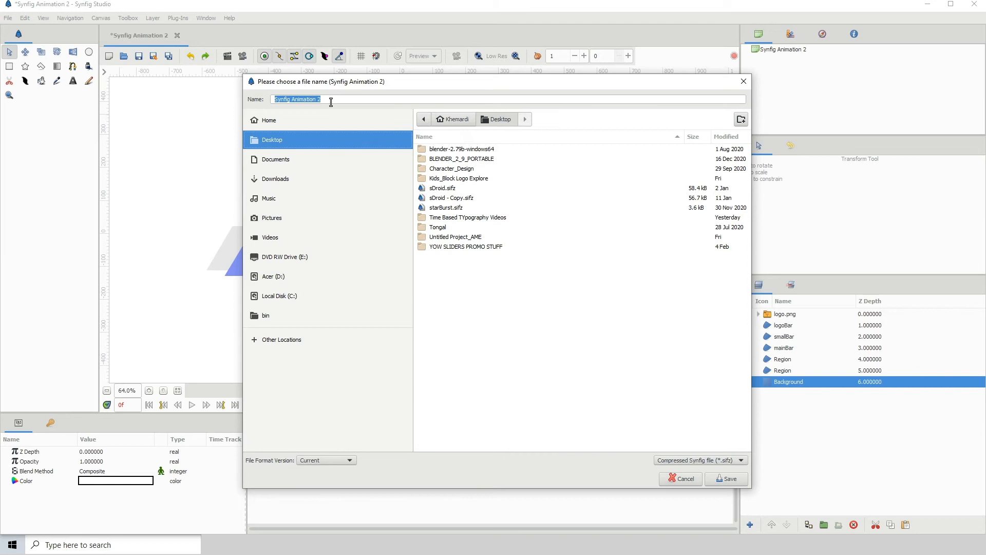
{"action": "type", "text": "lower"}
{"action": "key", "text": "Caps_Lock"}
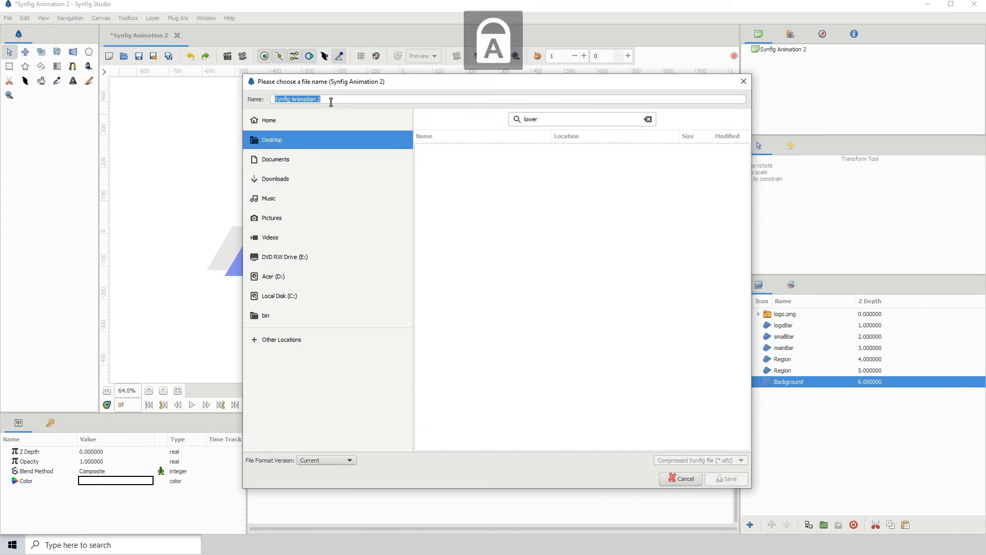
{"action": "type", "text": "T"}
{"action": "key", "text": "Caps_Lock"}
{"action": "type", "text": "hird"}
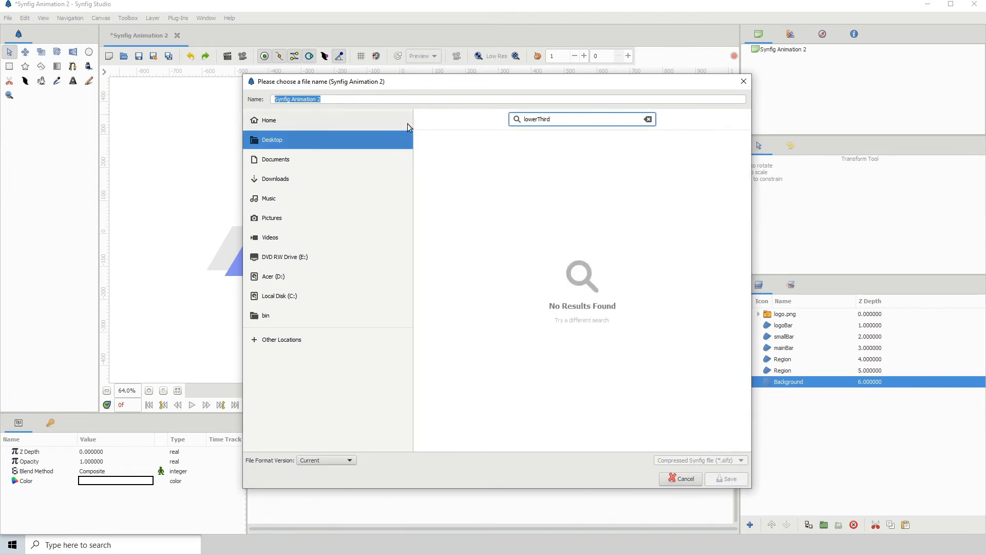
{"action": "left_click", "coordinate": [648, 119]}
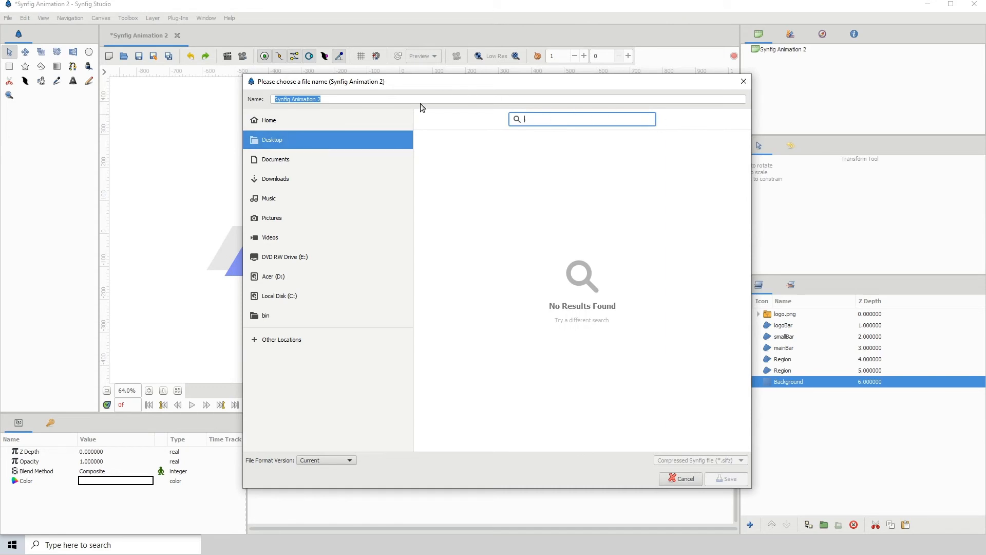
- Save the project in the Desktop folder as lowerThird in compressed Synfig format
{"action": "left_click", "coordinate": [280, 159]}
{"action": "left_click", "coordinate": [280, 144]}
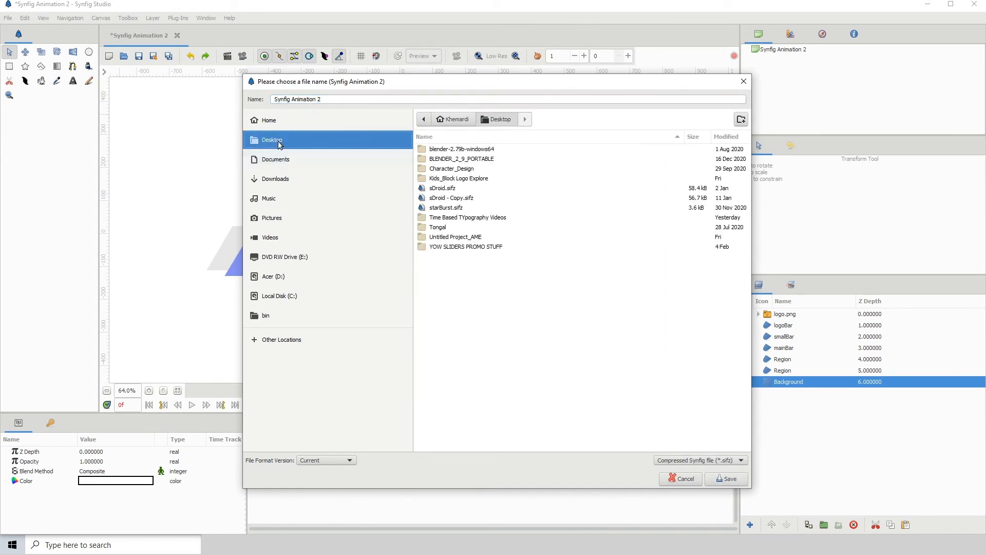
{"action": "type", "text": "low"}
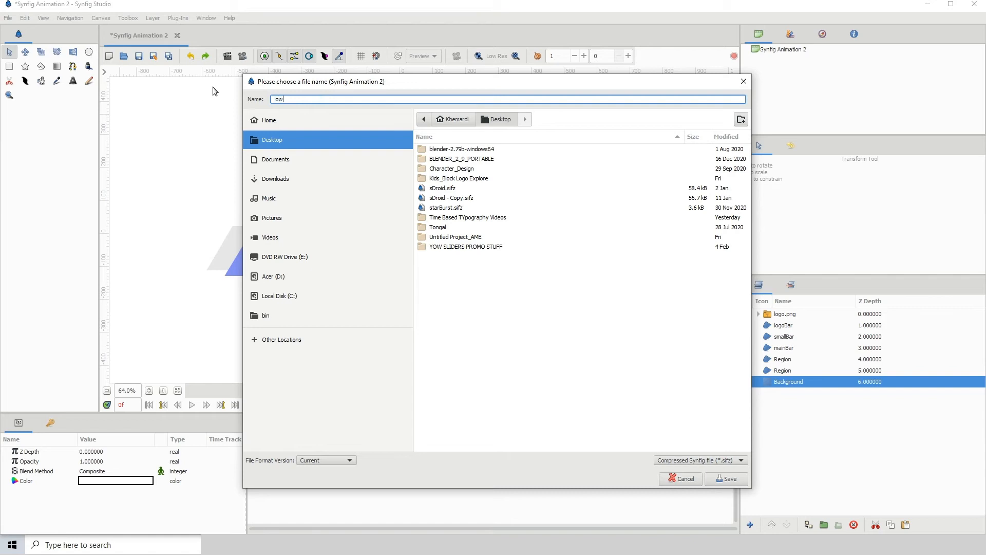
{"action": "type", "text": "er"}
{"action": "key", "text": "Caps_Lock"}
{"action": "type", "text": "T"}
{"action": "key", "text": "Caps_Lock"}
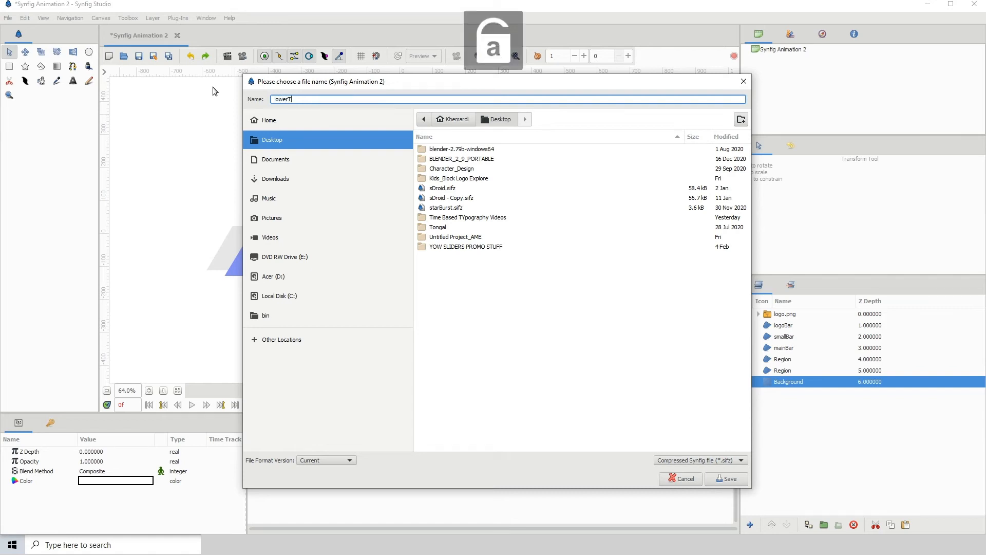
{"action": "type", "text": "hird"}
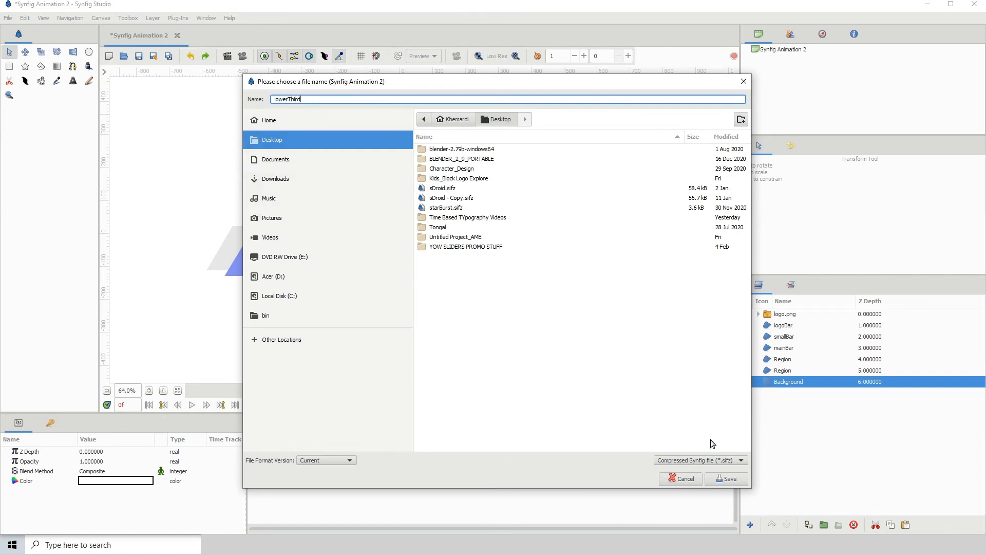
{"action": "left_click", "coordinate": [725, 478]}
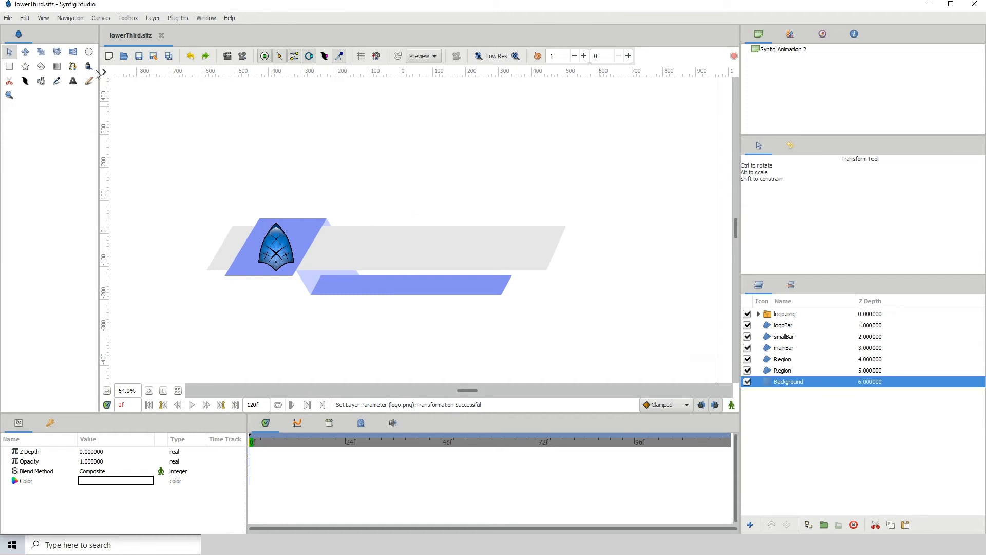
- Add a text layer containing the person's full name over the light grey main bar
{"action": "left_click", "coordinate": [73, 80]}
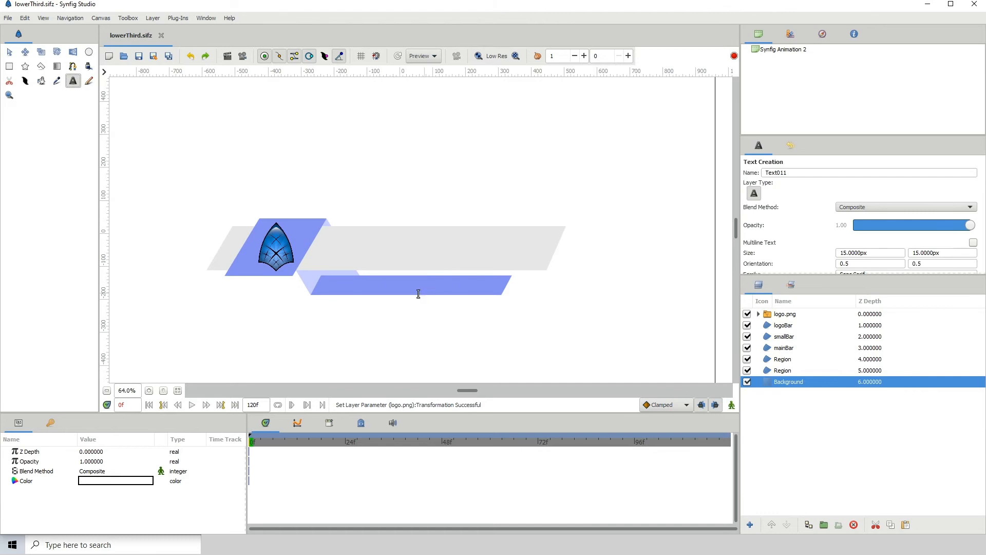
{"action": "left_click", "coordinate": [357, 237]}
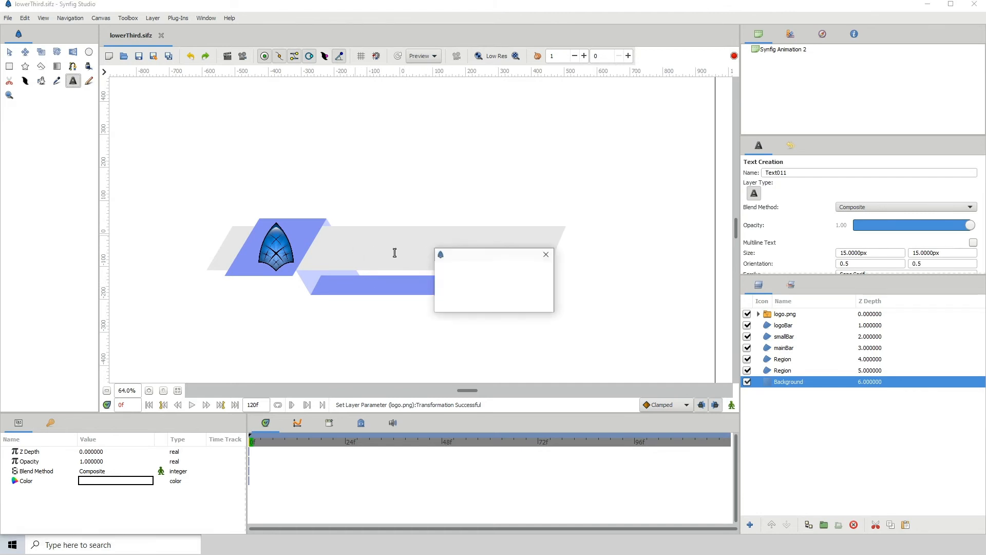
{"action": "key", "text": "Caps_Lock"}
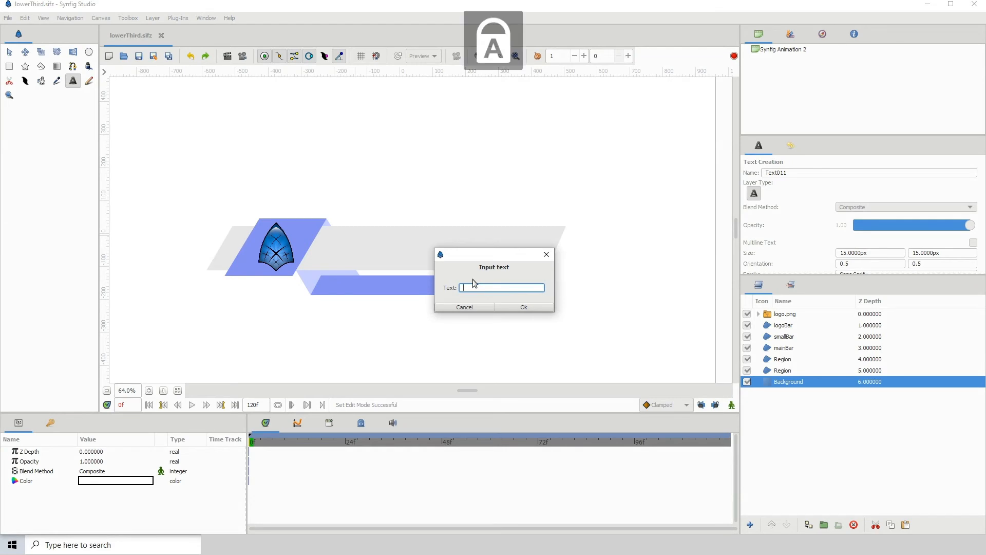
{"action": "key", "text": "Caps_Lock"}
{"action": "type", "text": "Yow"}
{"action": "key", "text": "Caps_Lock"}
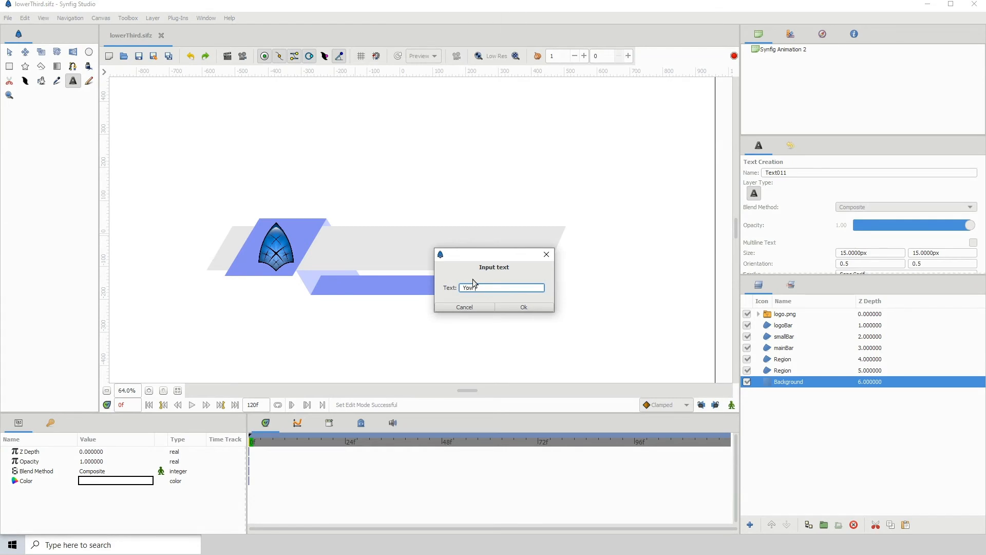
{"action": "key", "text": "Caps_Lock"}
{"action": "type", "text": "th"}
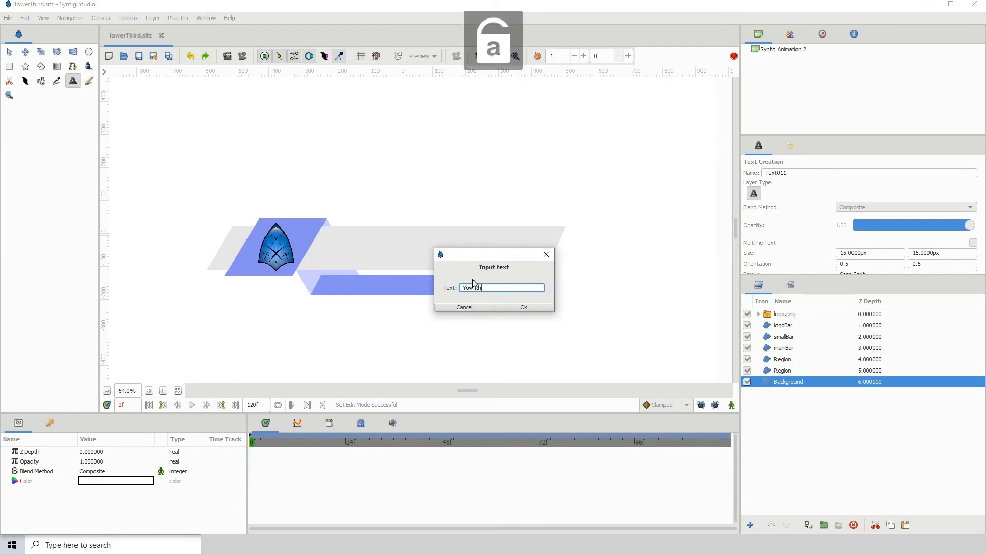
{"action": "type", "text": "e"}
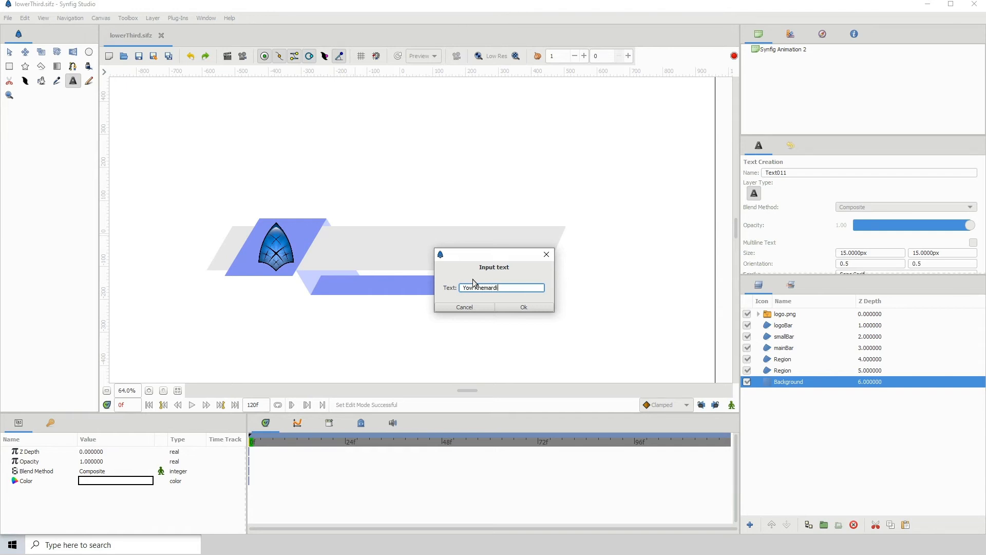
{"action": "type", "text": "mardi"}
{"action": "left_click", "coordinate": [516, 308]}
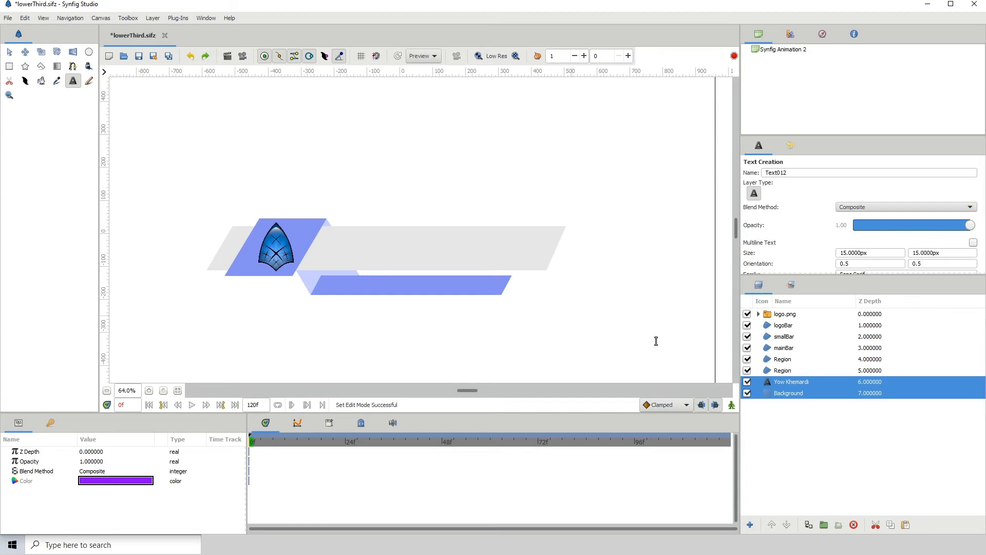
- Raise the name text layer in the layer stack to directly beneath logo.png
{"action": "left_click", "coordinate": [781, 370]}
{"action": "left_click", "coordinate": [790, 381]}
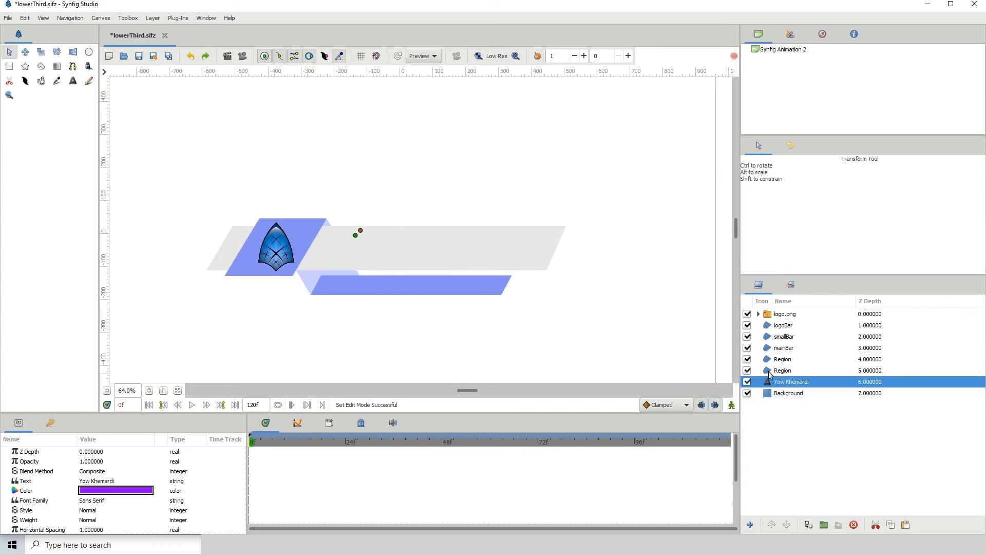
{"action": "left_click", "coordinate": [772, 525]}
{"action": "left_click", "coordinate": [772, 525]}
{"action": "left_click", "coordinate": [772, 525]}
{"action": "left_click", "coordinate": [772, 525]}
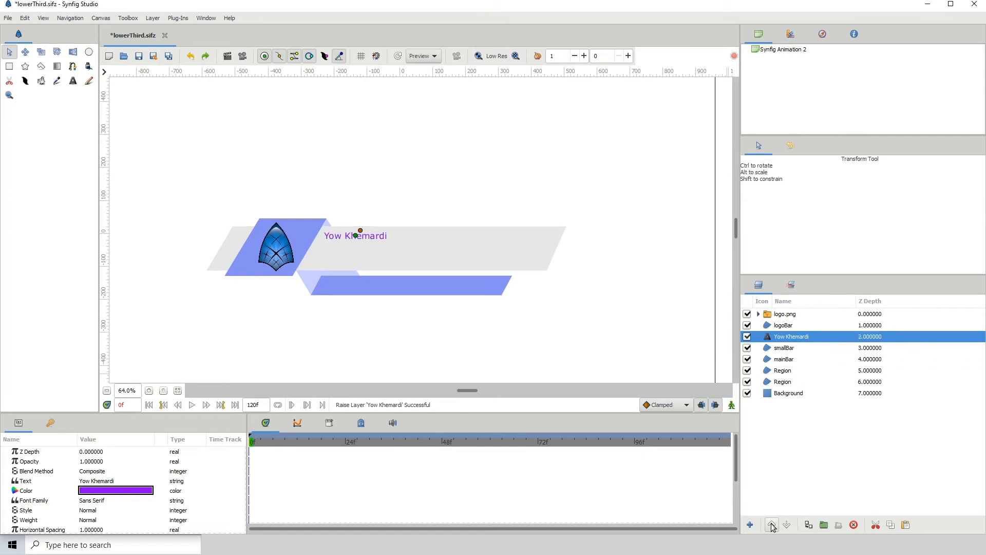
{"action": "left_click", "coordinate": [772, 525]}
- Set the name text's size to 35 px by 35 px and move it on mainBar to about 49 px, -39 px
{"action": "scroll", "coordinate": [135, 499], "scroll_direction": "down", "scroll_amount": 2}
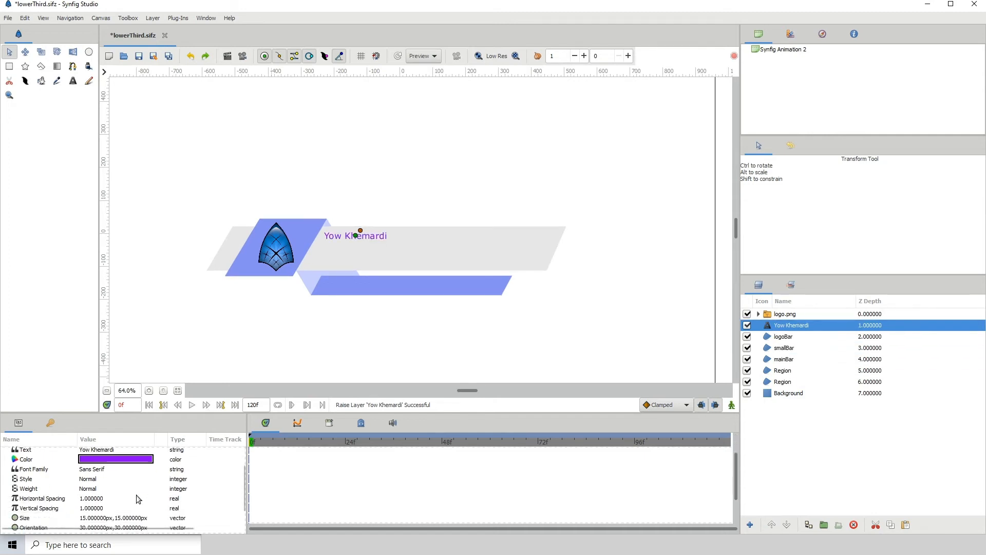
{"action": "scroll", "coordinate": [138, 499], "scroll_direction": "down", "scroll_amount": 1}
{"action": "left_click", "coordinate": [91, 501]}
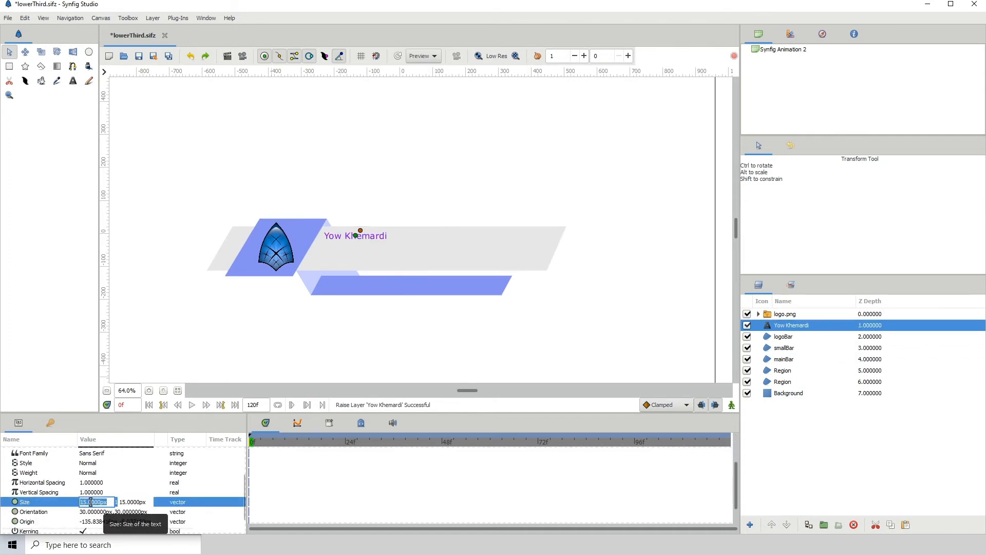
{"action": "type", "text": "35"}
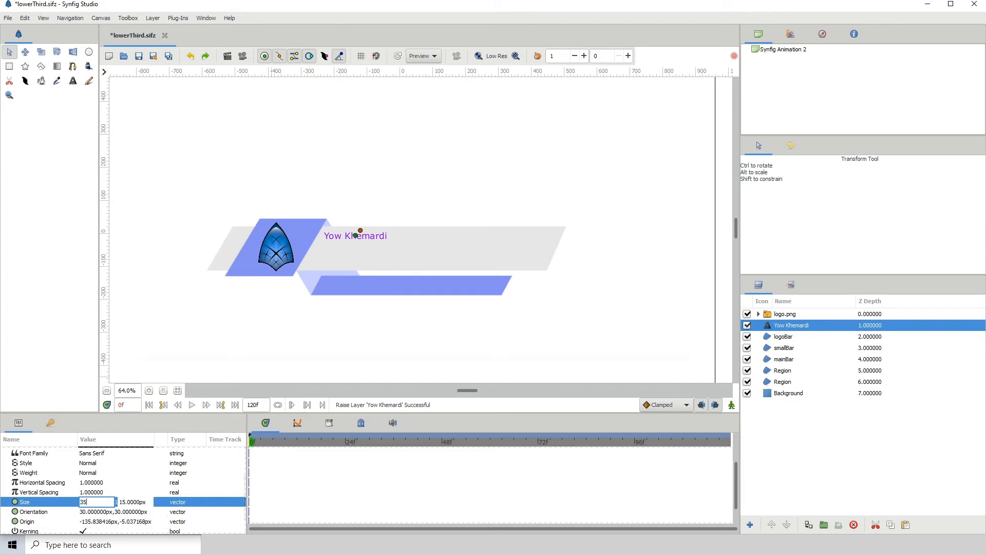
{"action": "key", "text": "Tab"}
{"action": "type", "text": "35"}
{"action": "key", "text": "Return"}
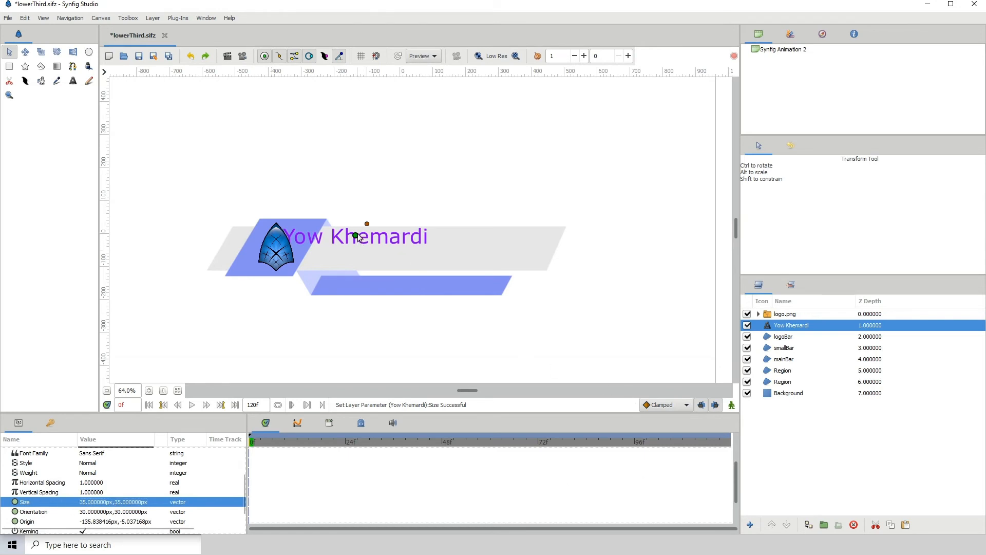
{"action": "left_click_drag", "start_coordinate": [356, 235], "coordinate": [415, 247]}
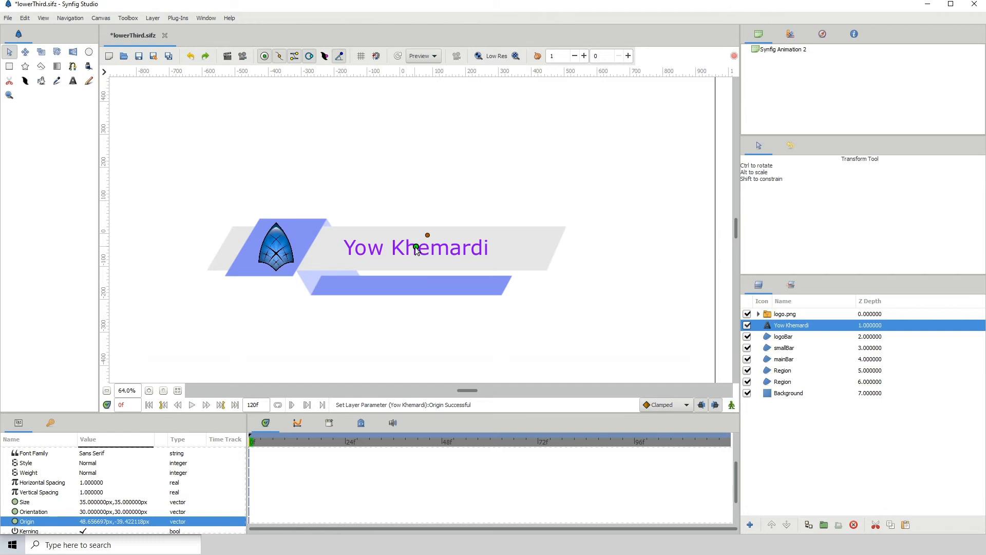
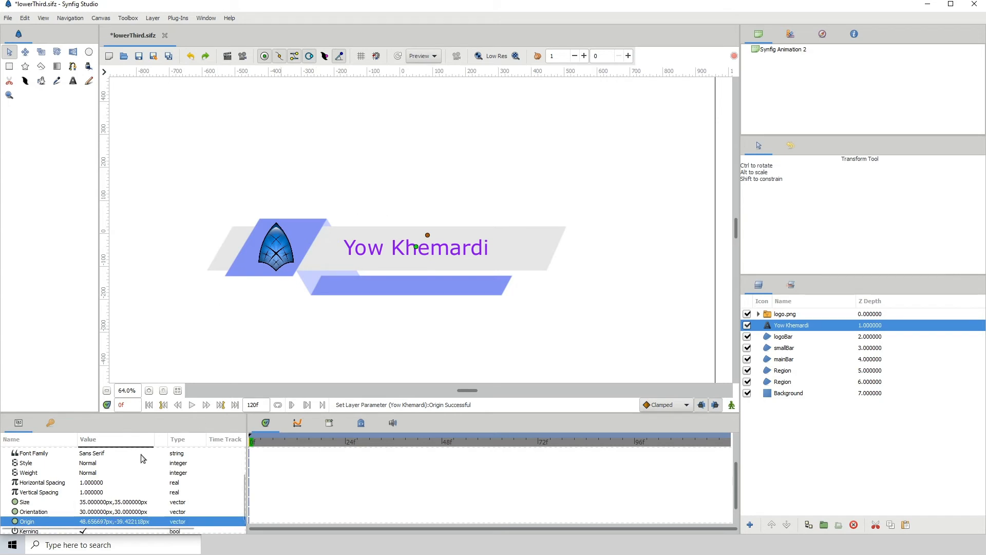
- Enlarge the name text to a size of 40 px by 40 px
{"action": "double_click", "coordinate": [93, 502]}
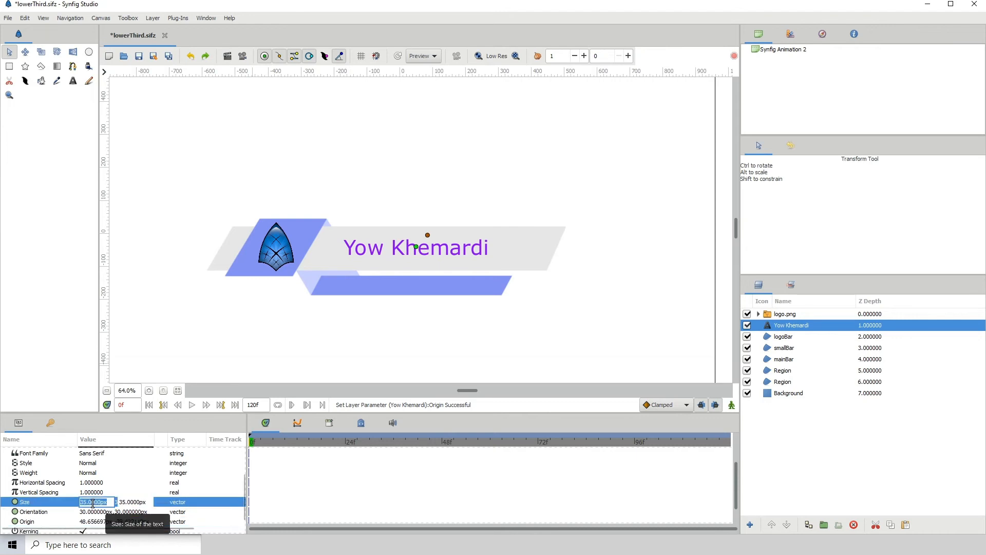
{"action": "type", "text": "40"}
{"action": "key", "text": "Tab"}
{"action": "type", "text": "40"}
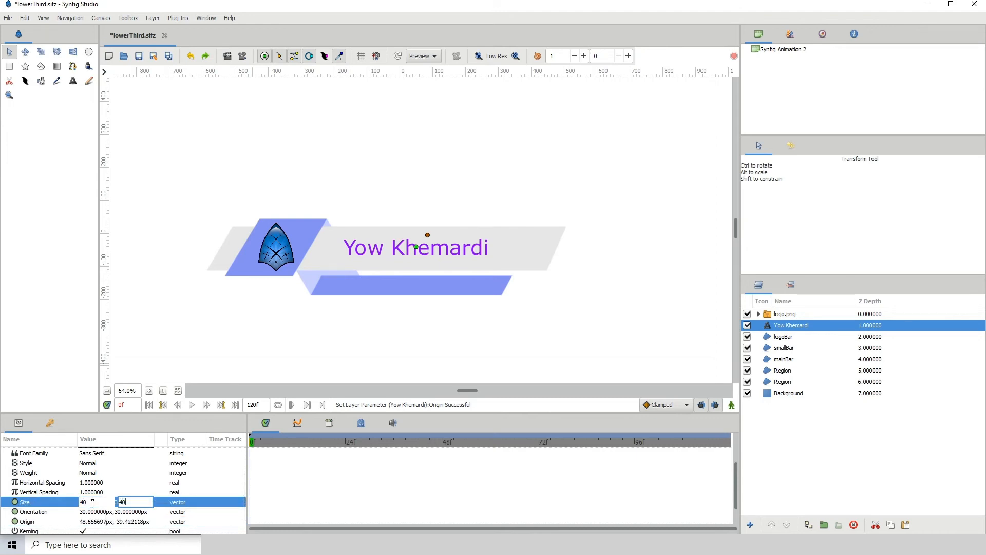
{"action": "key", "text": "Return"}
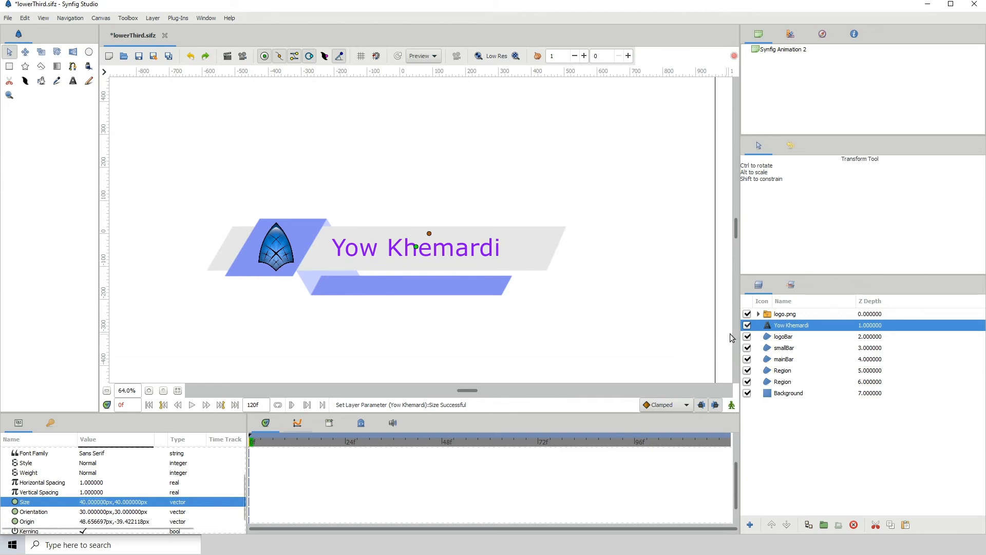
- Duplicate the name text layer and place the copy on smallBar at about 42 px, -160 px
{"action": "left_click", "coordinate": [793, 337]}
{"action": "left_click", "coordinate": [784, 326]}
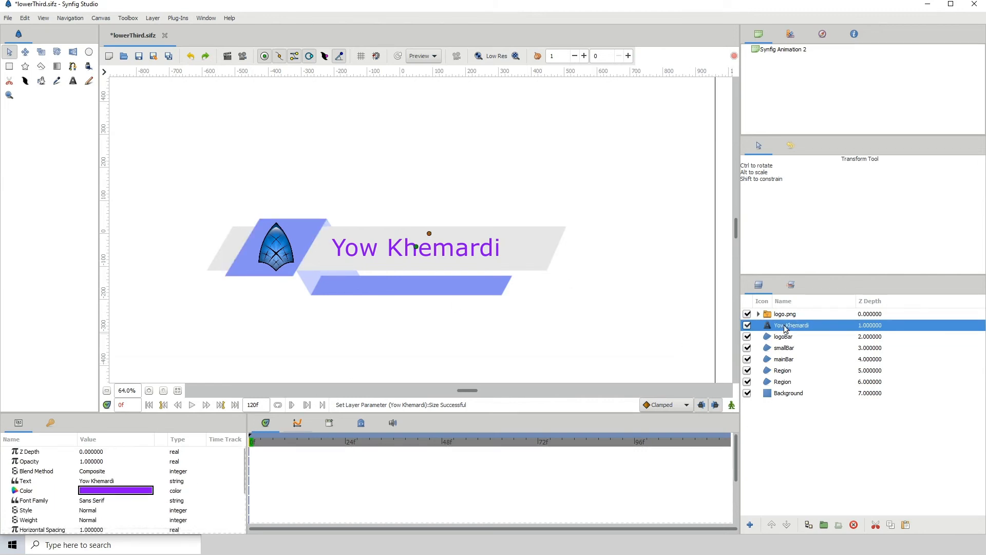
{"action": "key", "text": "ctrl+v"}
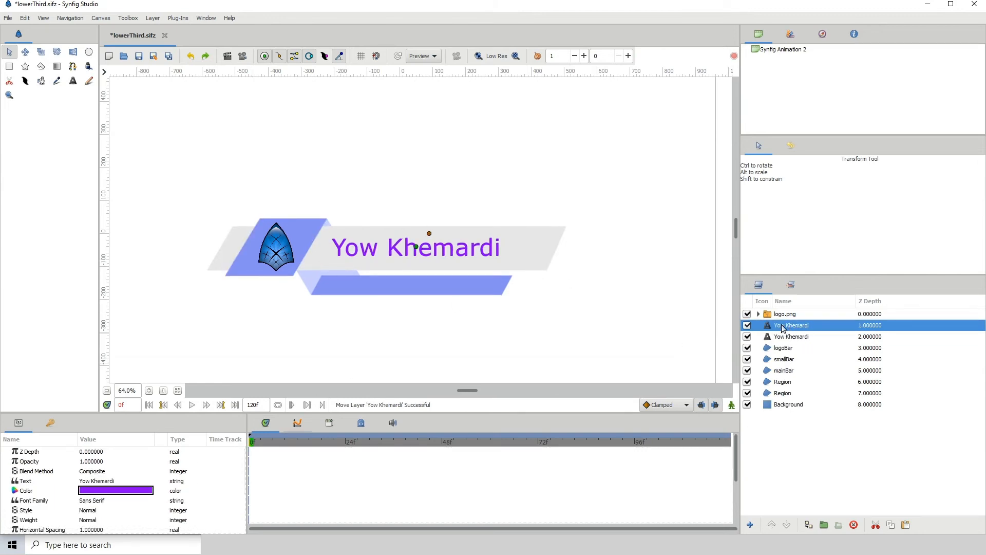
{"action": "left_click_drag", "start_coordinate": [416, 248], "coordinate": [414, 285]}
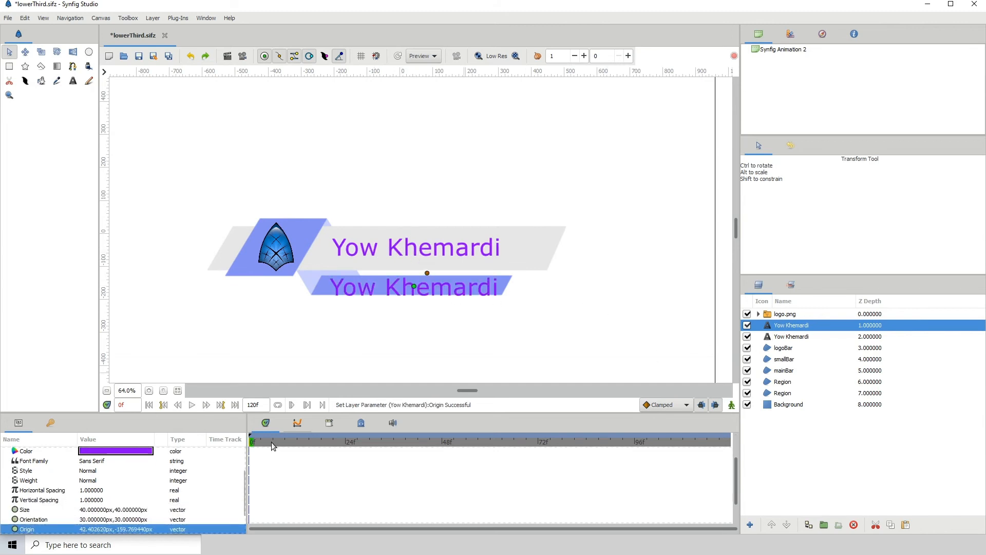
- Replace the wording of the duplicated text on smallBar with Animator
{"action": "scroll", "coordinate": [229, 514], "scroll_direction": "up", "scroll_amount": 3}
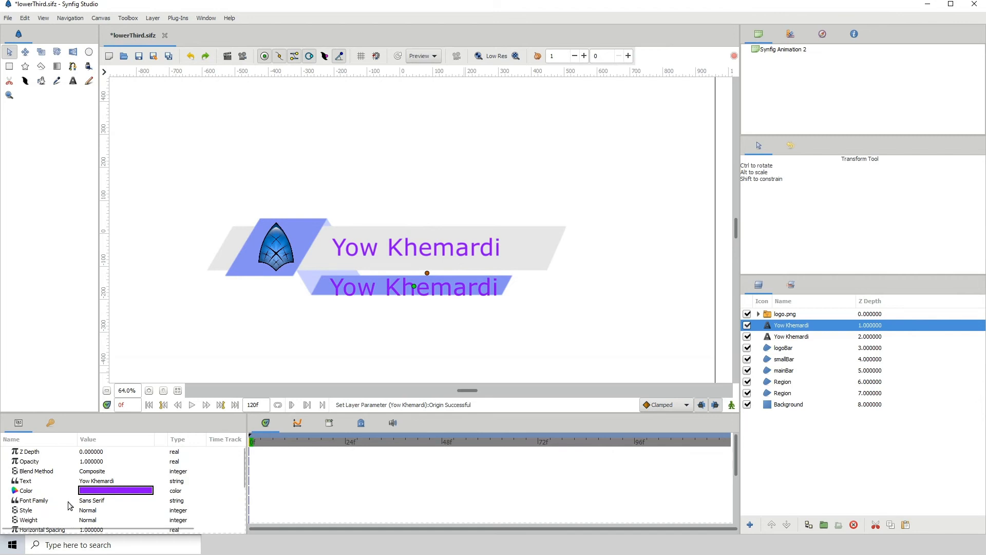
{"action": "left_click", "coordinate": [93, 481]}
{"action": "left_click", "coordinate": [93, 481]}
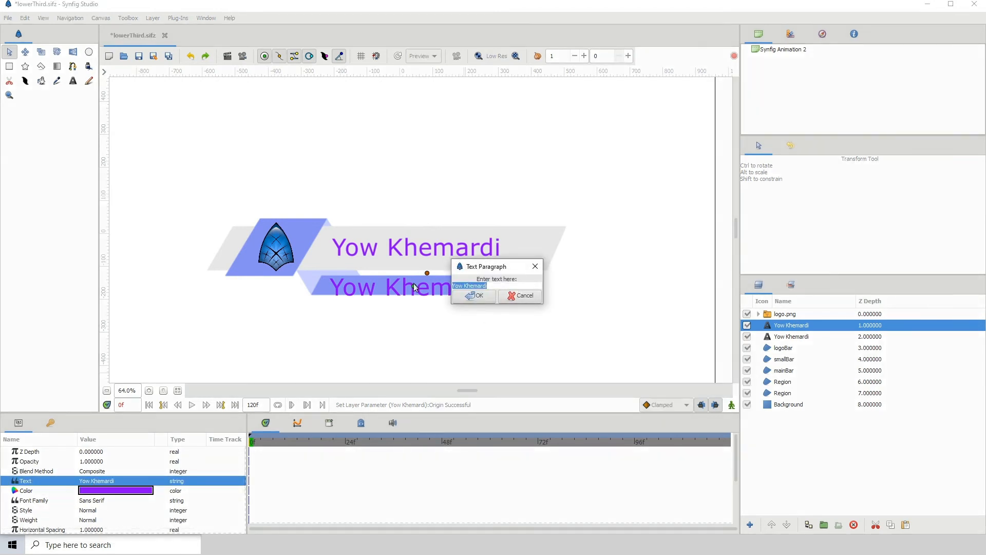
{"action": "key", "text": "Caps_Lock"}
{"action": "type", "text": "A"}
{"action": "key", "text": "Caps_Lock"}
{"action": "type", "text": "ni"}
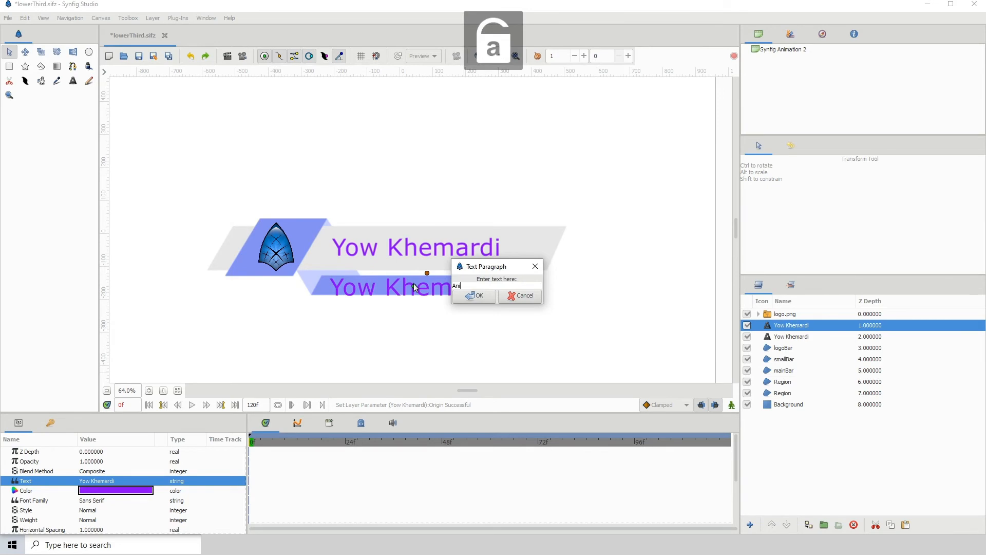
{"action": "type", "text": "mator"}
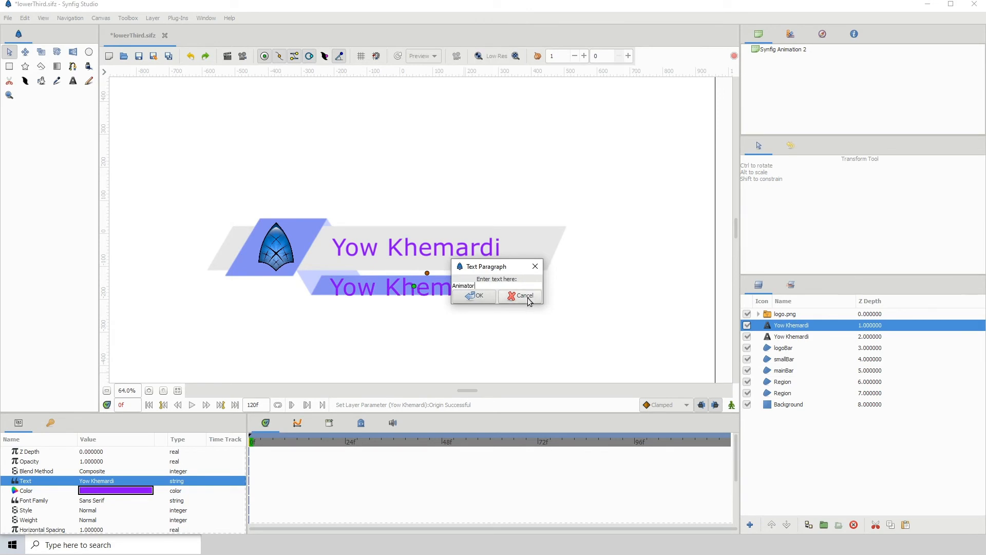
{"action": "left_click", "coordinate": [475, 295]}
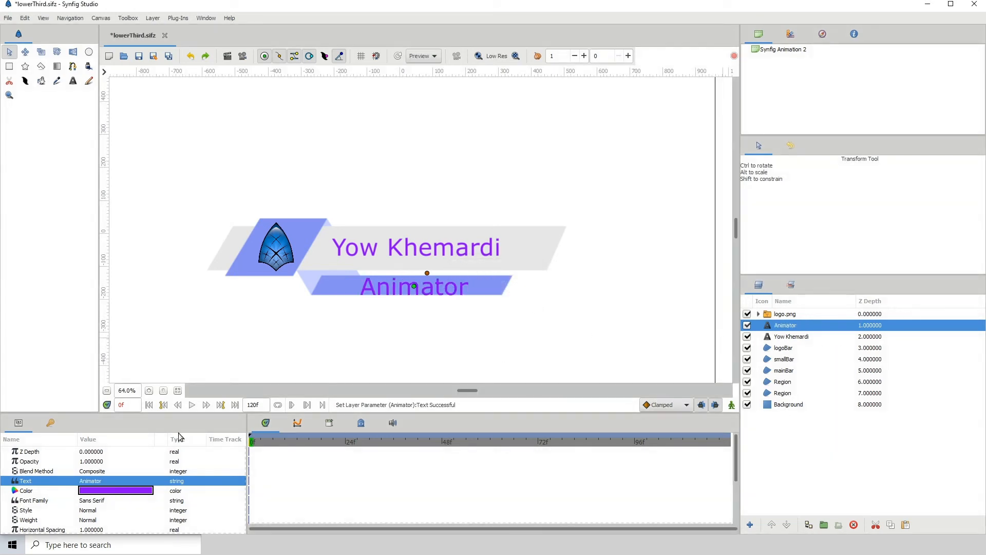
- Recolor the Animator text white
{"action": "double_click", "coordinate": [113, 490]}
{"action": "left_click", "coordinate": [502, 310]}
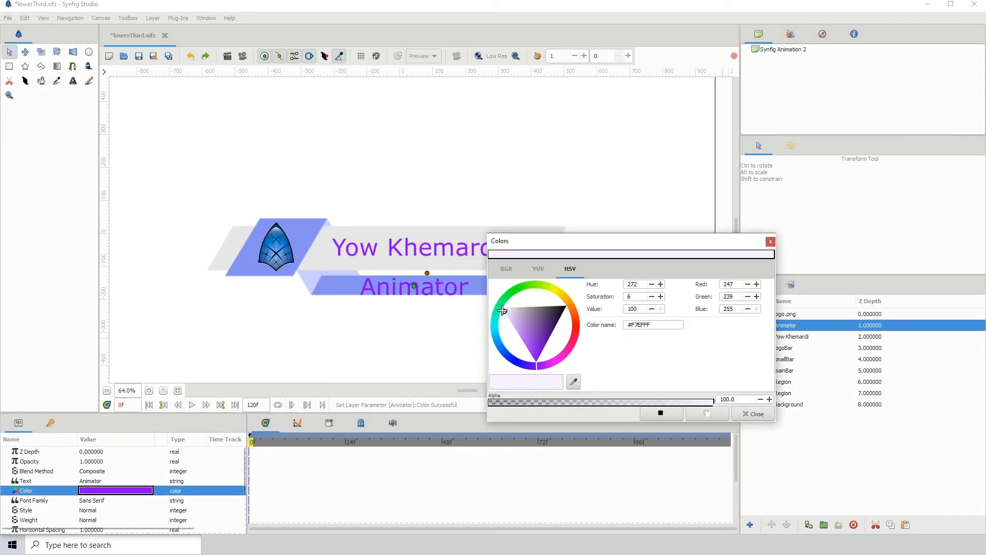
{"action": "left_click", "coordinate": [503, 308]}
{"action": "left_click", "coordinate": [745, 415]}
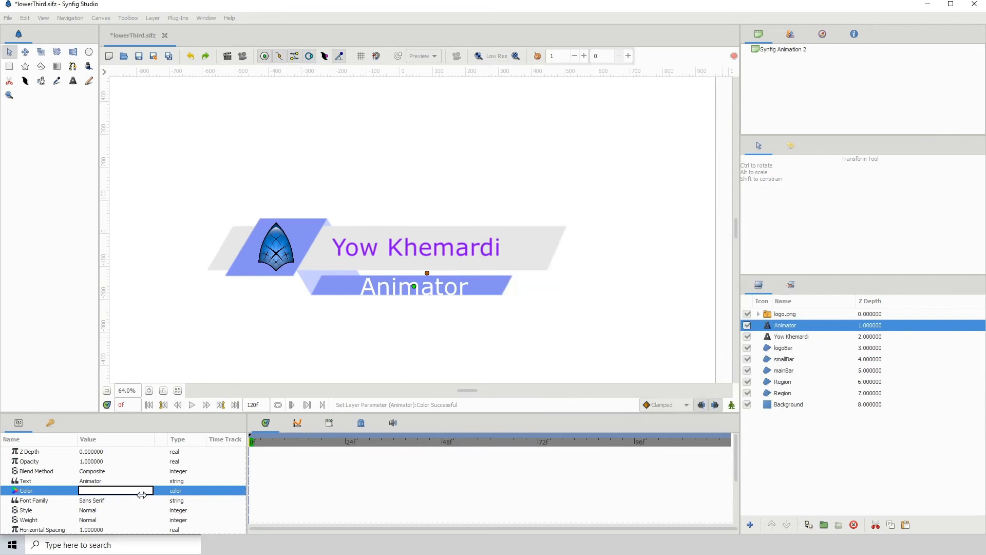
- Set the Animator text's size to 20 px by 20 px
{"action": "scroll", "coordinate": [103, 498], "scroll_direction": "down", "scroll_amount": 3}
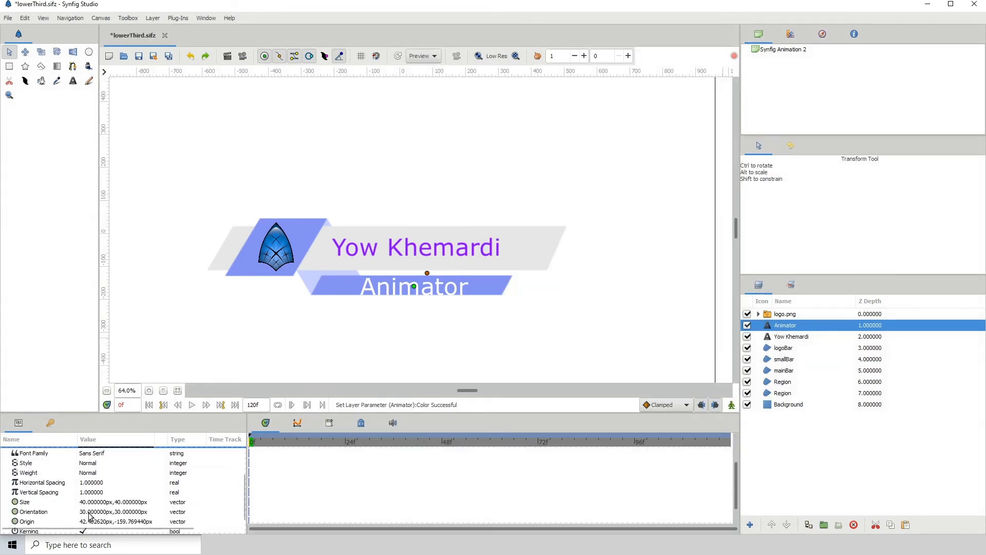
{"action": "left_click", "coordinate": [89, 504]}
{"action": "type", "text": "20"}
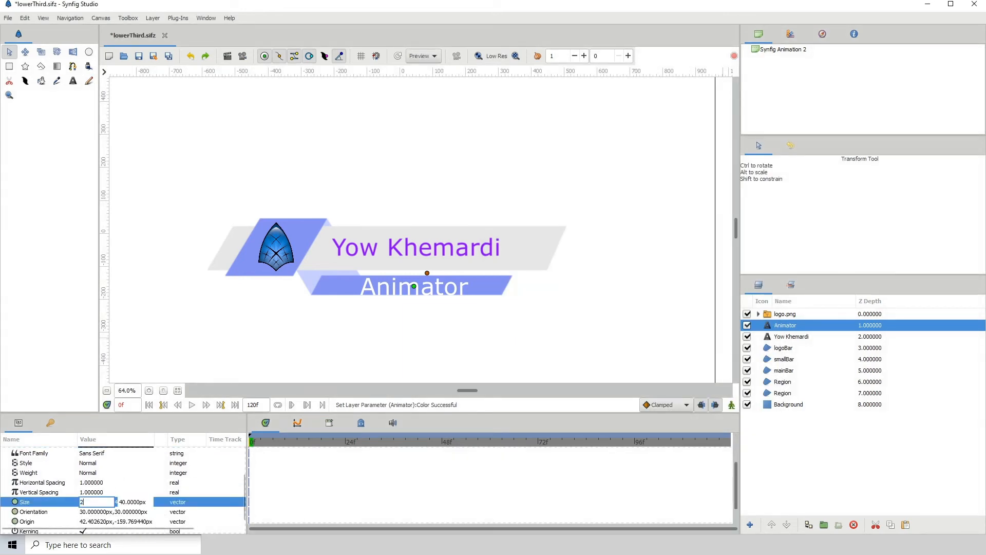
{"action": "key", "text": "Tab"}
{"action": "type", "text": "20"}
{"action": "key", "text": "Return"}
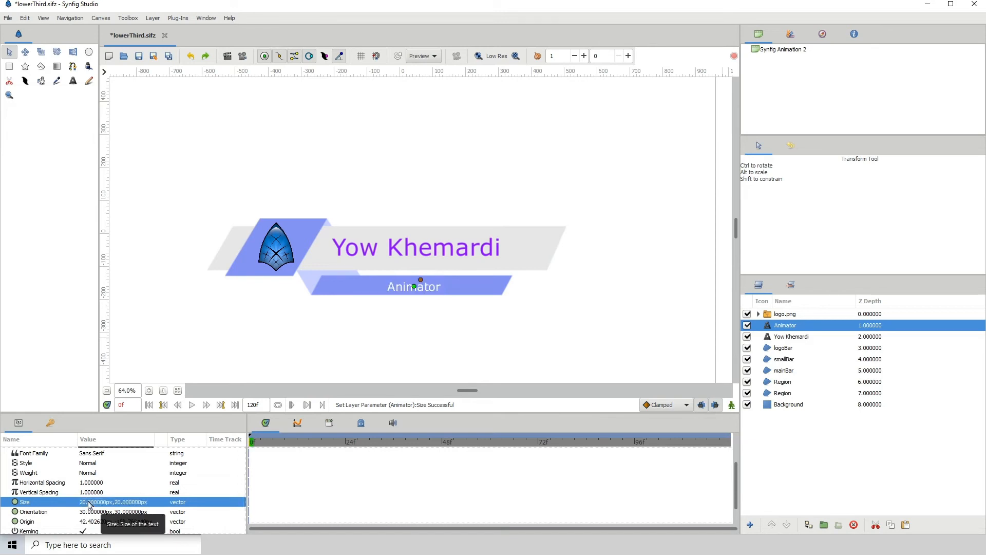
- Set the Animator text's size to 25 px by 25 px and shift it along smallBar to about -53 px, -155 px
{"action": "left_click", "coordinate": [88, 503]}
{"action": "type", "text": "25"}
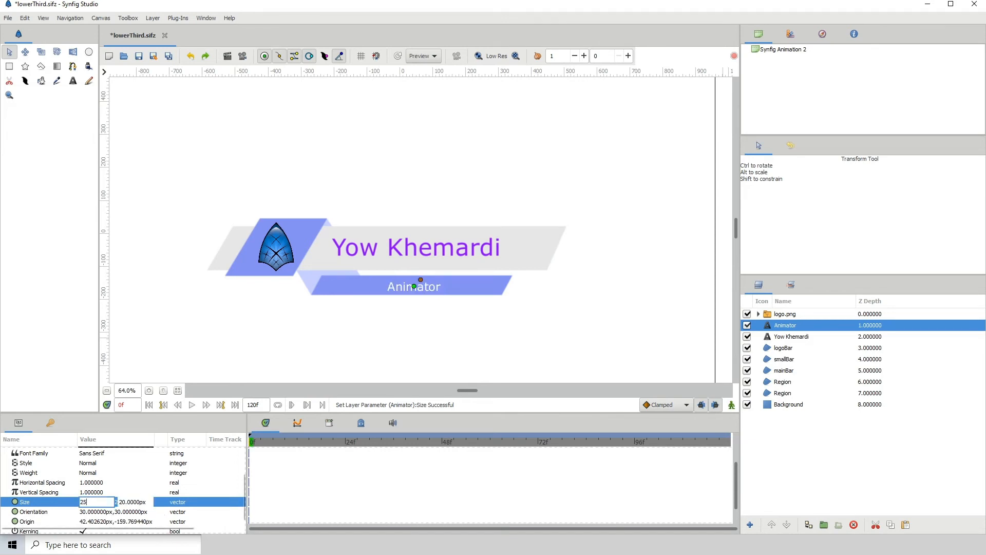
{"action": "key", "text": "Tab"}
{"action": "type", "text": "25"}
{"action": "key", "text": "Return"}
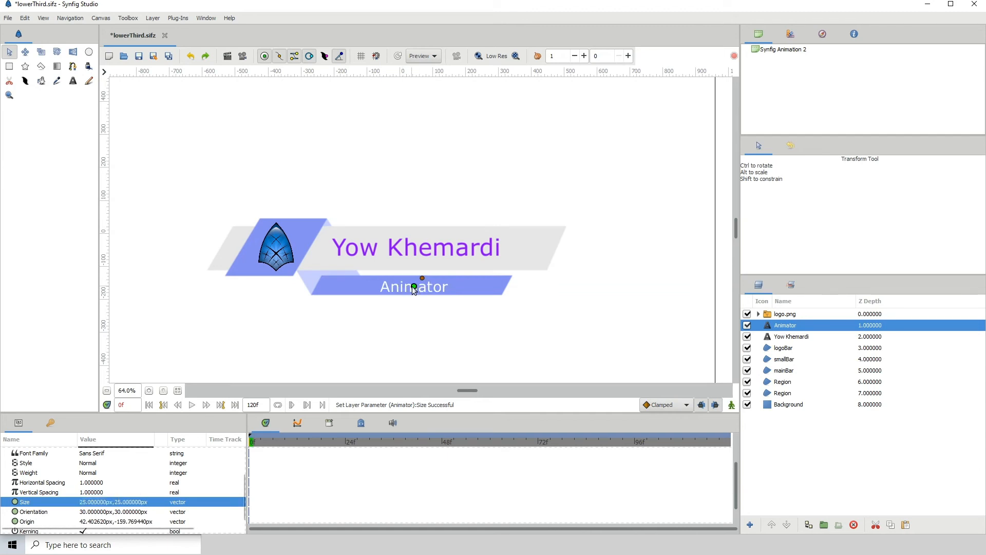
{"action": "left_click_drag", "start_coordinate": [413, 286], "coordinate": [383, 285]}
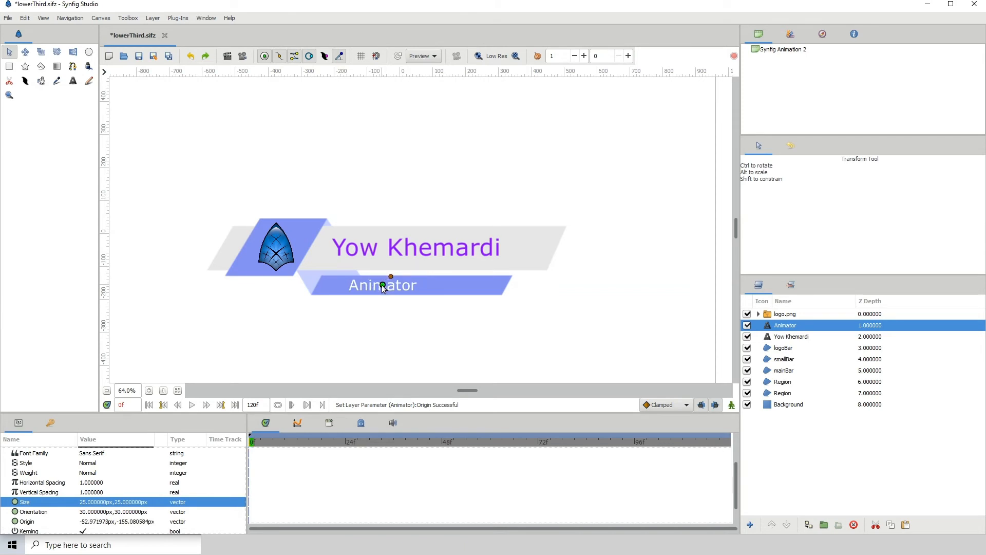
{"action": "left_click", "coordinate": [778, 405]}
{"action": "scroll", "coordinate": [431, 271], "scroll_direction": "down", "scroll_amount": 1}
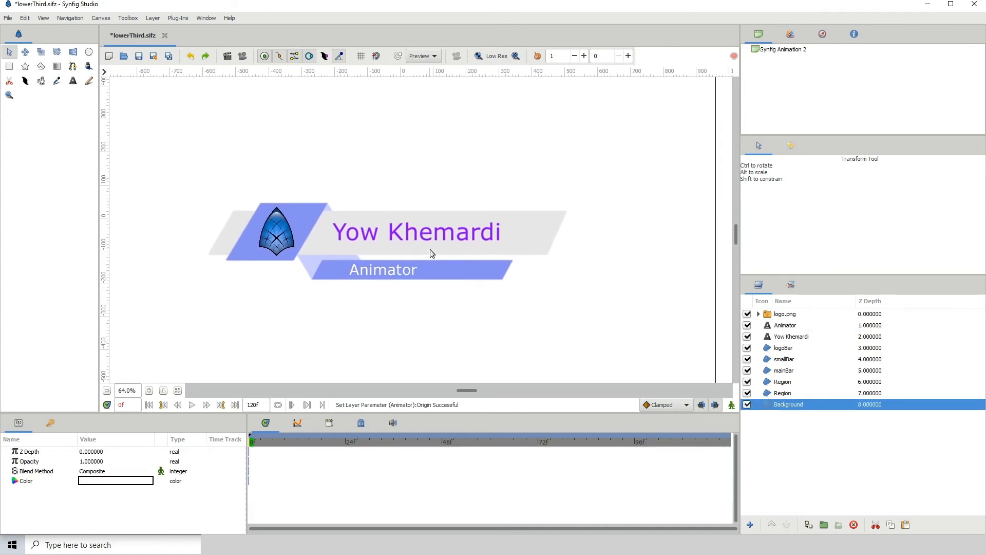
- Check the graphic against transparency by briefly hiding the Background layer and showing it again
{"action": "left_click", "coordinate": [747, 405]}
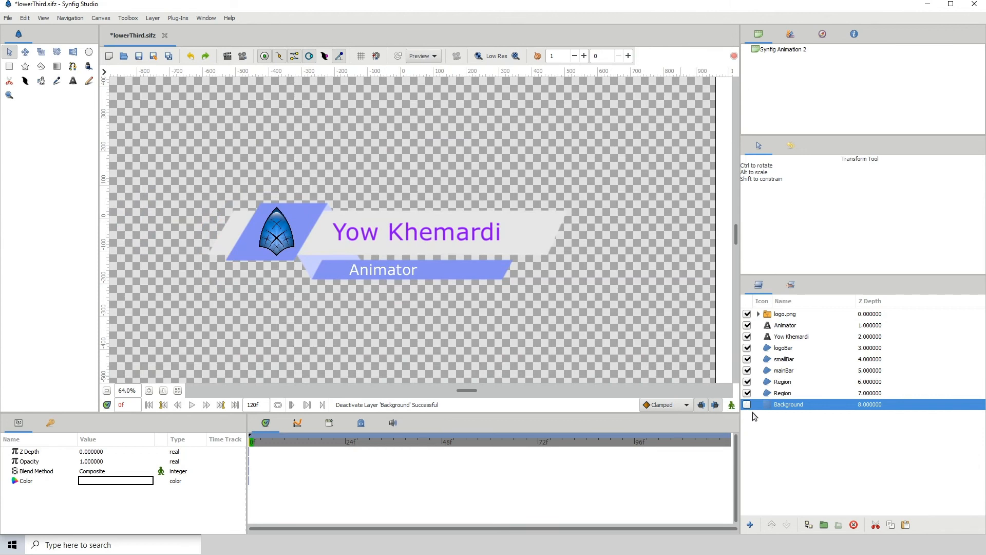
{"action": "left_click", "coordinate": [747, 404]}
{"action": "scroll", "coordinate": [473, 265], "scroll_direction": "left", "scroll_amount": 3}
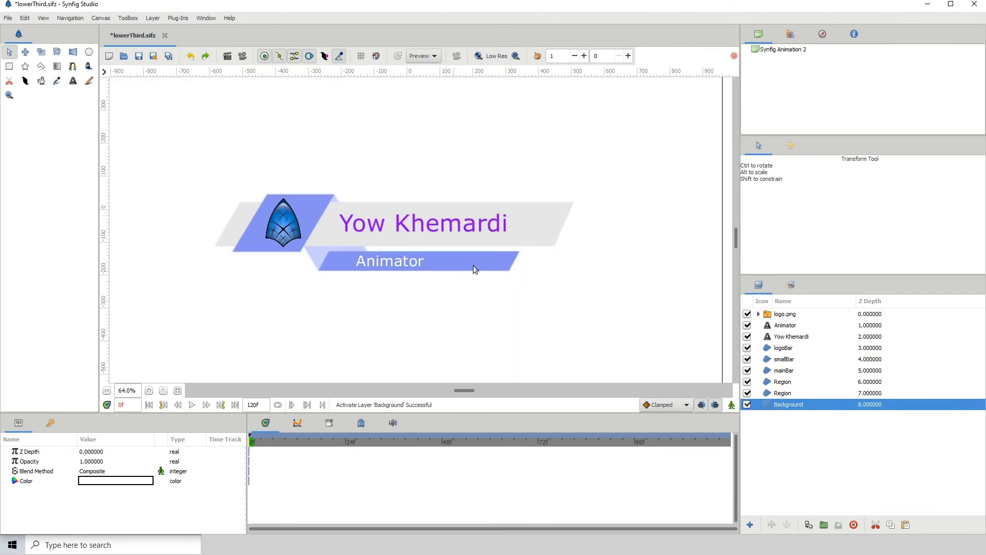
{"action": "left_click_drag", "start_coordinate": [488, 288], "coordinate": [461, 305]}
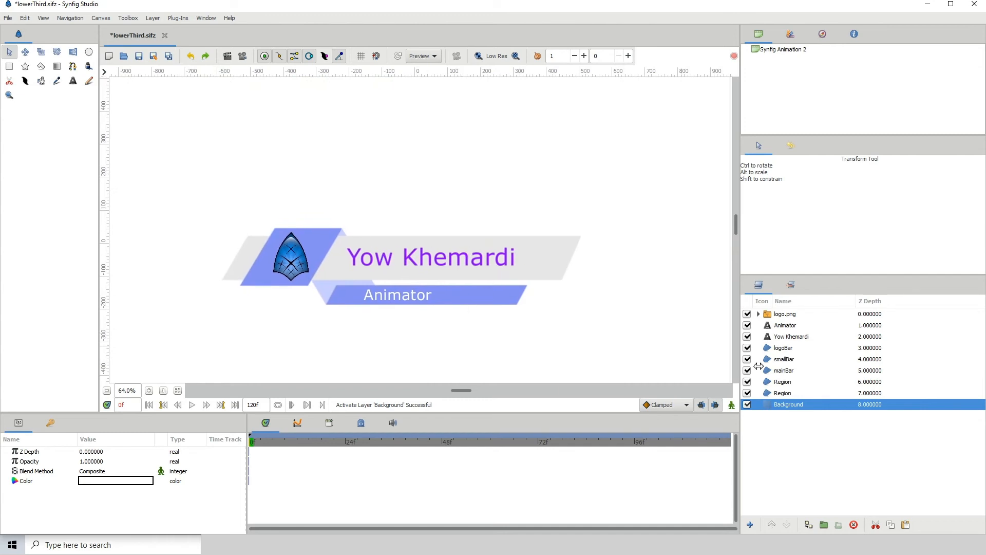
- Recolor mainBar a muted blue, #4D8CA8
{"action": "left_click", "coordinate": [785, 371]}
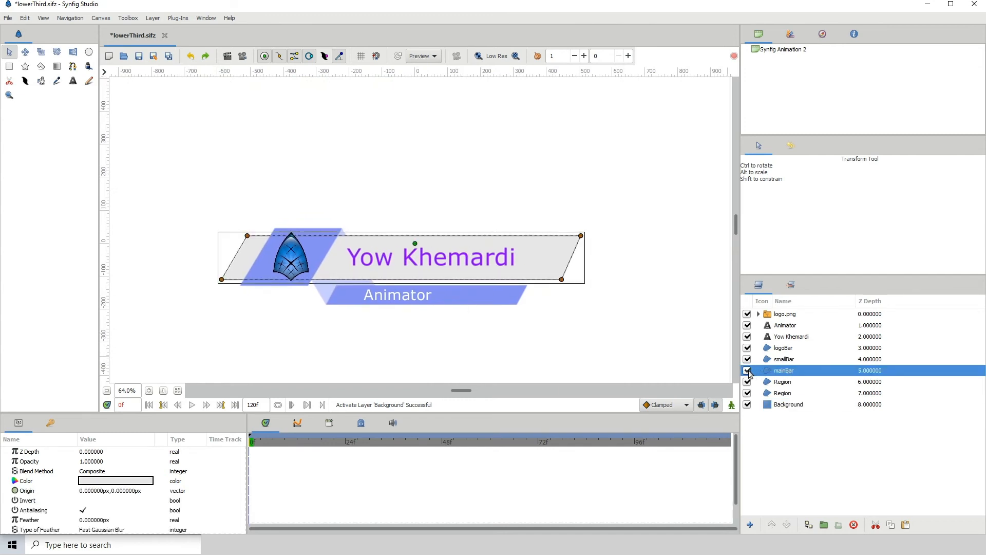
{"action": "left_click", "coordinate": [747, 371]}
{"action": "left_click", "coordinate": [748, 370]}
{"action": "double_click", "coordinate": [113, 480]}
{"action": "left_click_drag", "start_coordinate": [532, 242], "coordinate": [621, 244]}
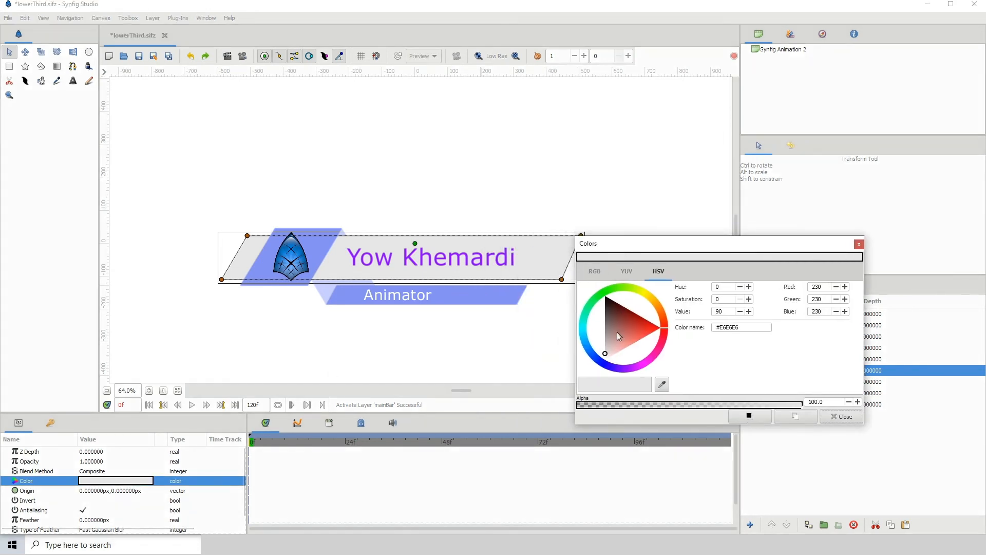
{"action": "left_click", "coordinate": [593, 344]}
{"action": "mouse_move", "coordinate": [606, 338]}
{"action": "left_mouse_down"}
{"action": "mouse_move", "coordinate": [615, 310]}
{"action": "mouse_move", "coordinate": [624, 333]}
{"action": "left_mouse_up"}
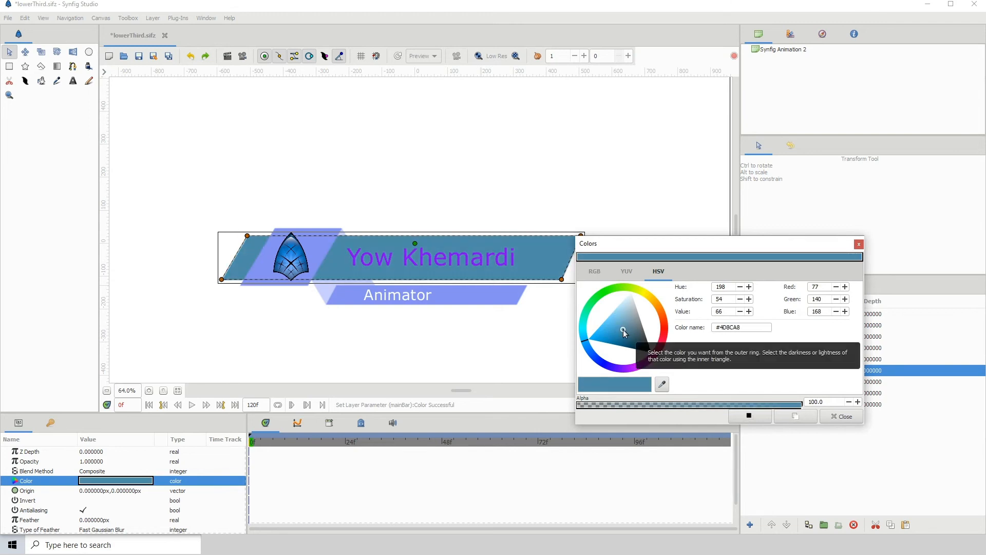
- Try purple, yellow and green hues on mainBar
{"action": "left_click", "coordinate": [633, 373]}
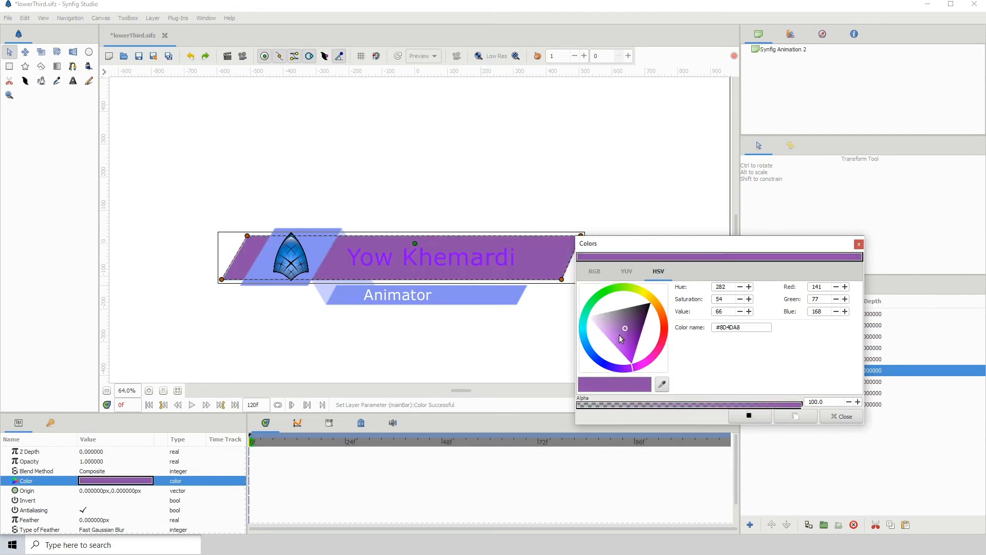
{"action": "left_click_drag", "start_coordinate": [621, 338], "coordinate": [622, 331]}
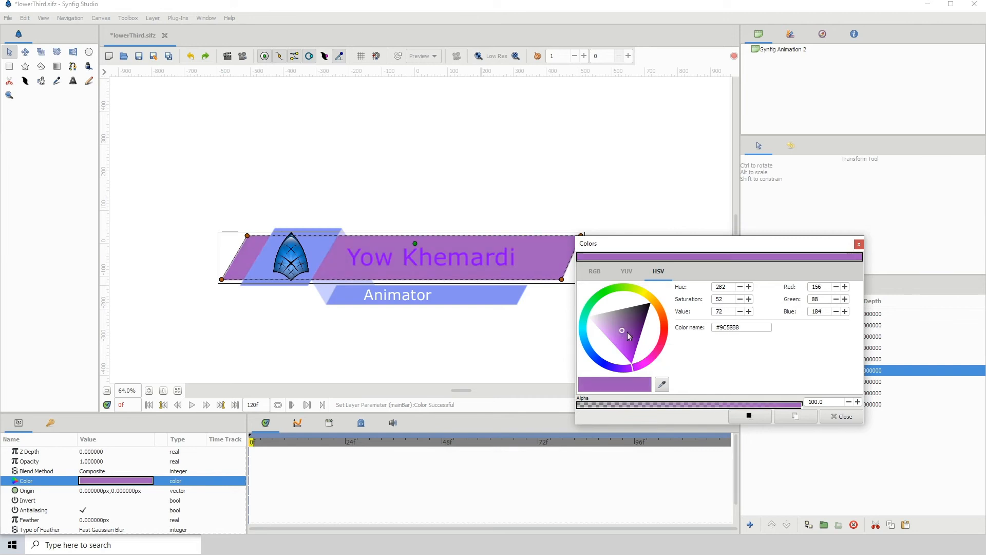
{"action": "left_click", "coordinate": [632, 335]}
{"action": "left_click", "coordinate": [630, 337]}
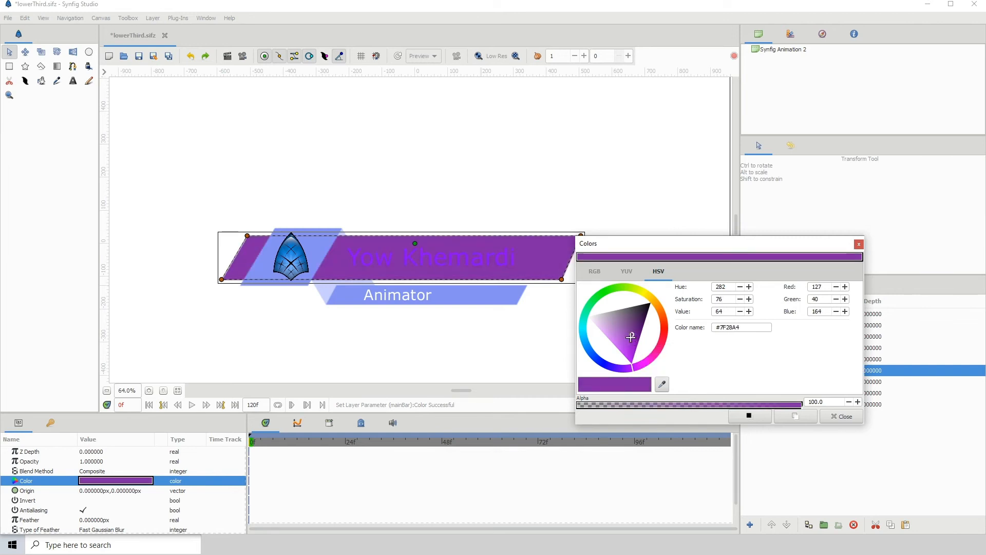
{"action": "left_click", "coordinate": [649, 300]}
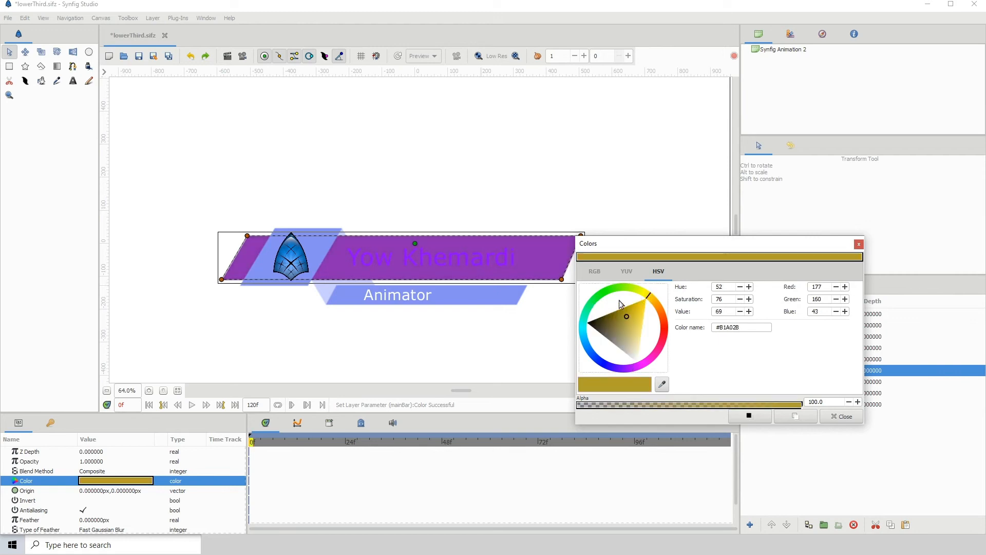
{"action": "left_click", "coordinate": [593, 300]}
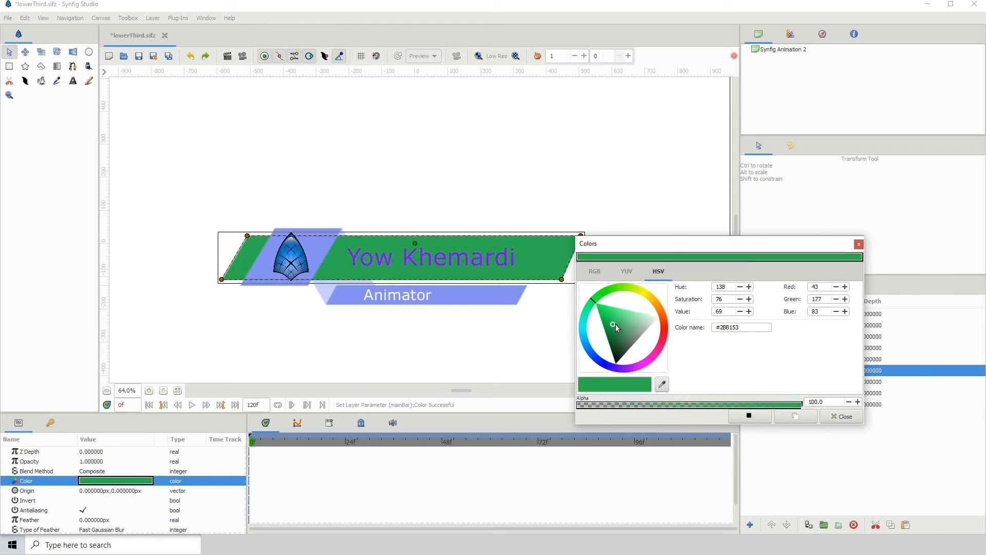
- Set mainBar's color to a deep blue, #1D6CAC, and deselect the bar
{"action": "left_click", "coordinate": [591, 346]}
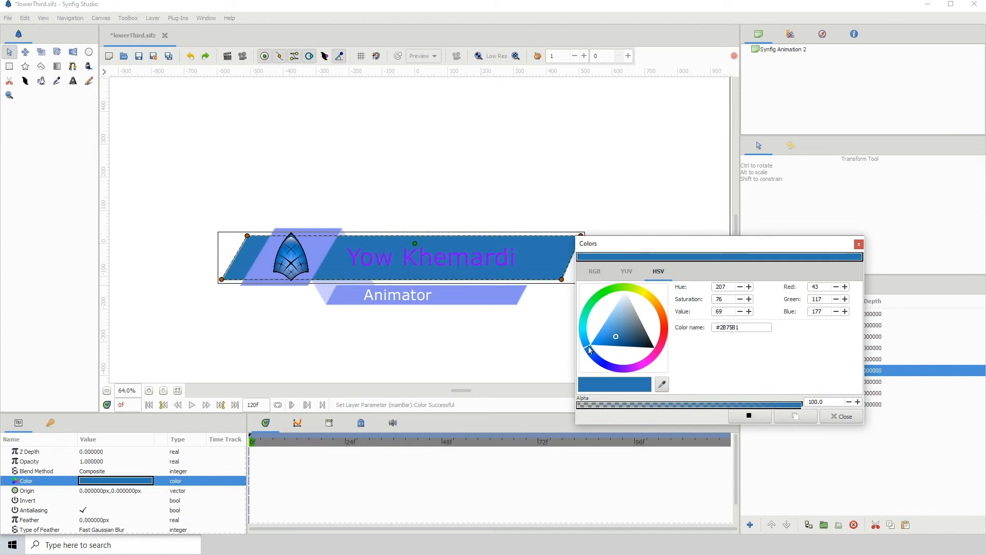
{"action": "left_click", "coordinate": [612, 335]}
{"action": "left_click_drag", "start_coordinate": [612, 333], "coordinate": [615, 340]}
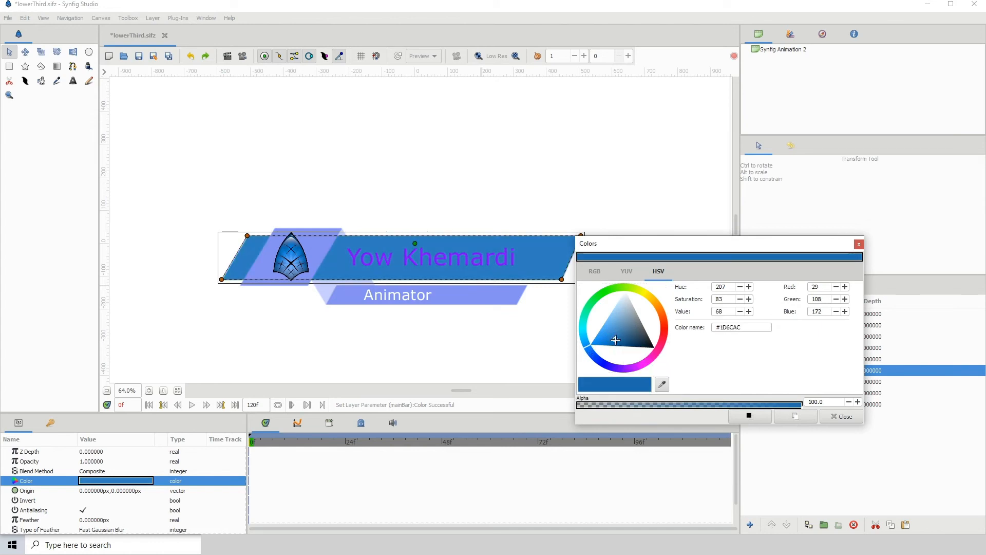
{"action": "left_click", "coordinate": [836, 420]}
{"action": "left_click", "coordinate": [778, 404]}
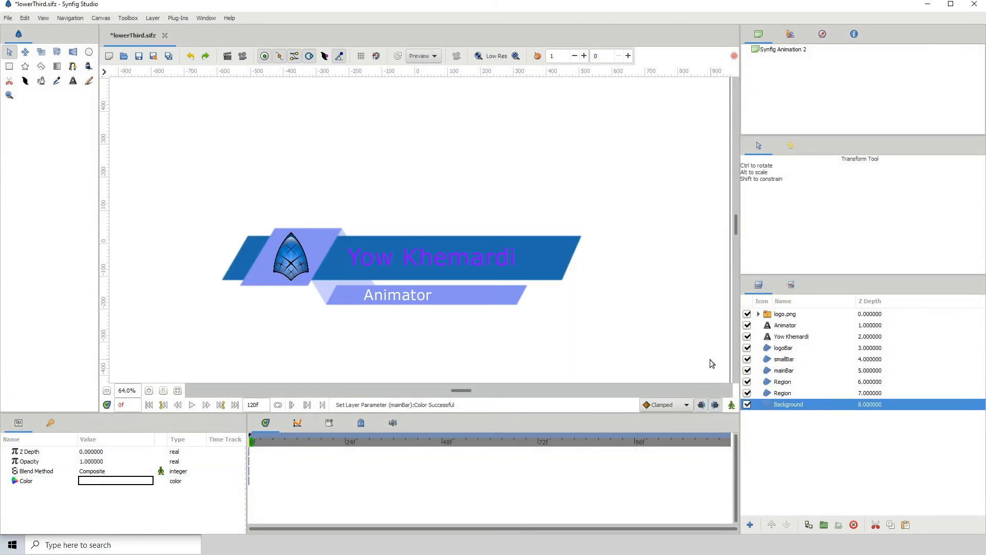
- Recolor the name title text white, #FFFFFF
{"action": "left_click", "coordinate": [786, 348]}
{"action": "left_click", "coordinate": [785, 337]}
{"action": "left_click", "coordinate": [784, 325]}
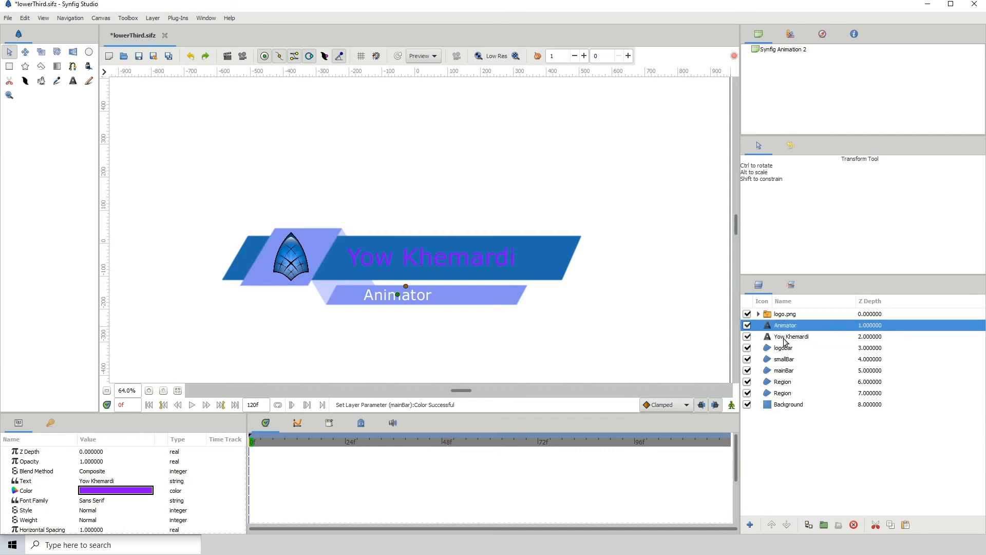
{"action": "left_click", "coordinate": [786, 337]}
{"action": "double_click", "coordinate": [122, 495]}
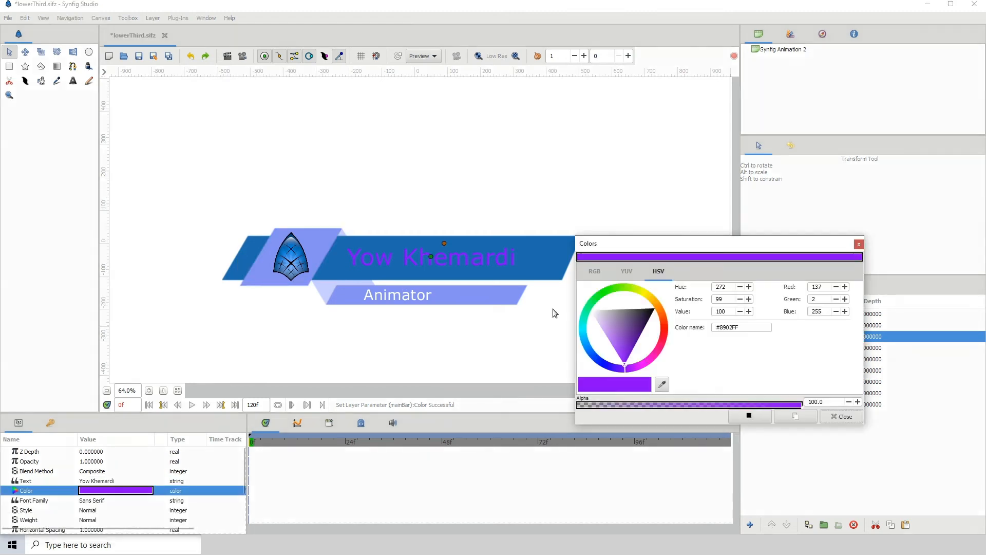
{"action": "left_click_drag", "start_coordinate": [611, 319], "coordinate": [590, 310]}
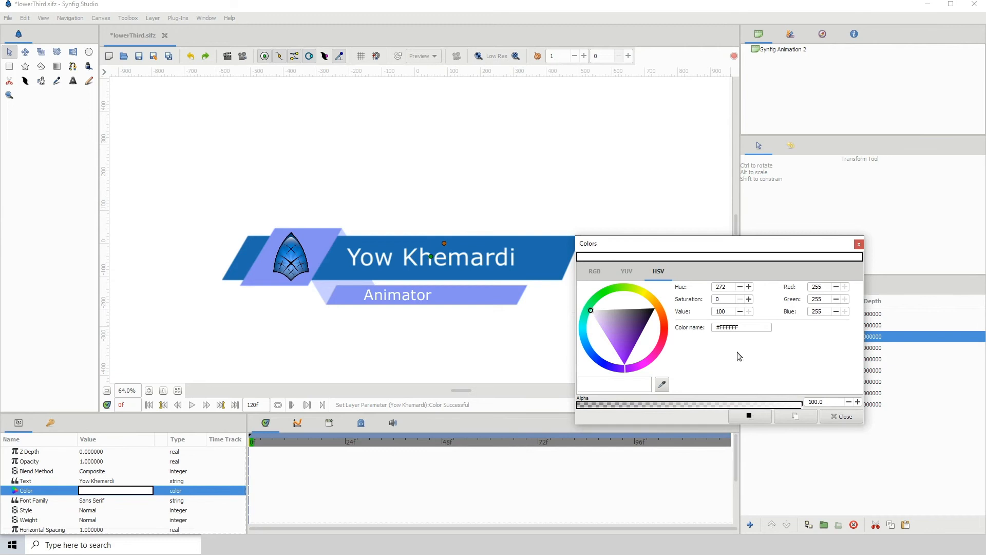
{"action": "left_click", "coordinate": [837, 416]}
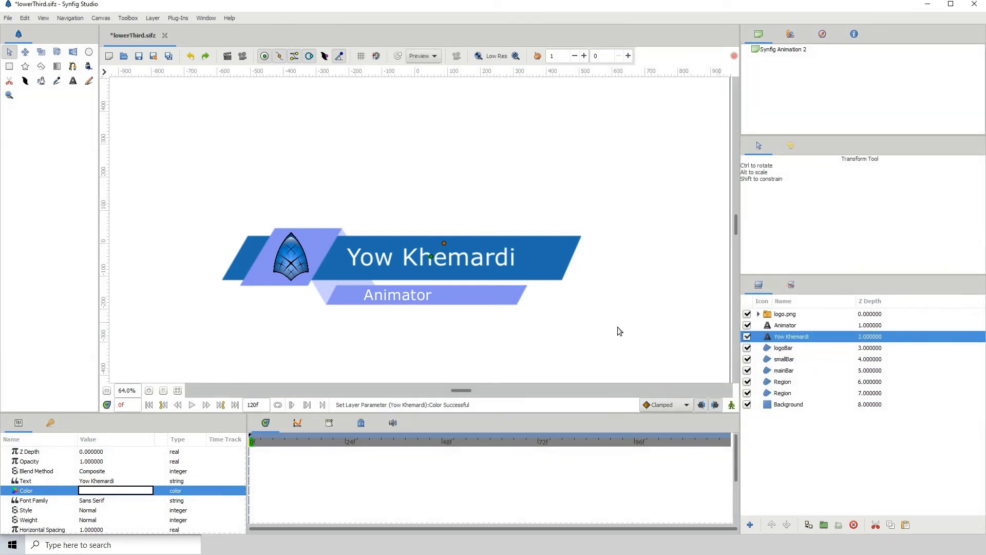
- Draw a closed, narrow slanted four-point spline crossing mainBar, placed directly above mainBar in the layer order
{"action": "left_click", "coordinate": [784, 373]}
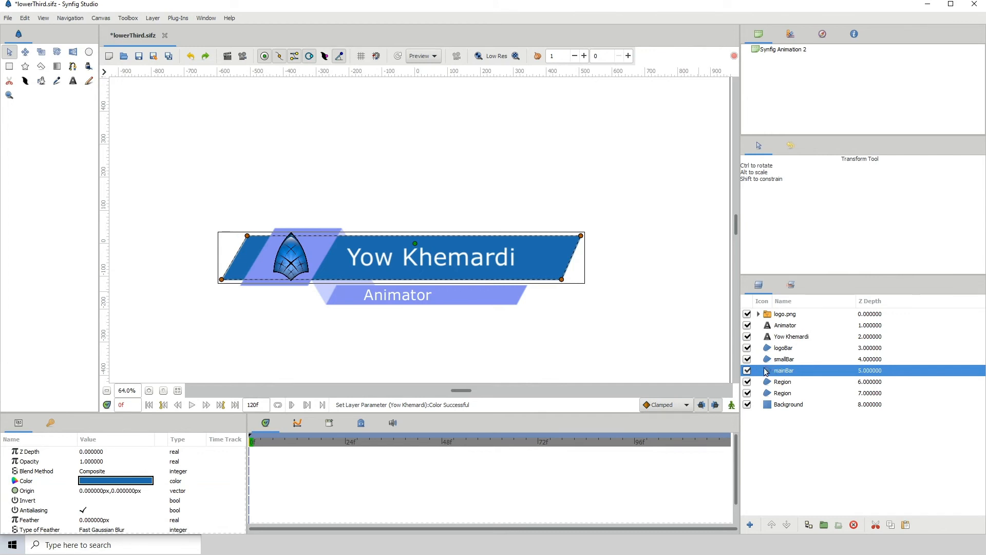
{"action": "left_click", "coordinate": [747, 371]}
{"action": "left_click", "coordinate": [747, 370]}
{"action": "left_click", "coordinate": [74, 67]}
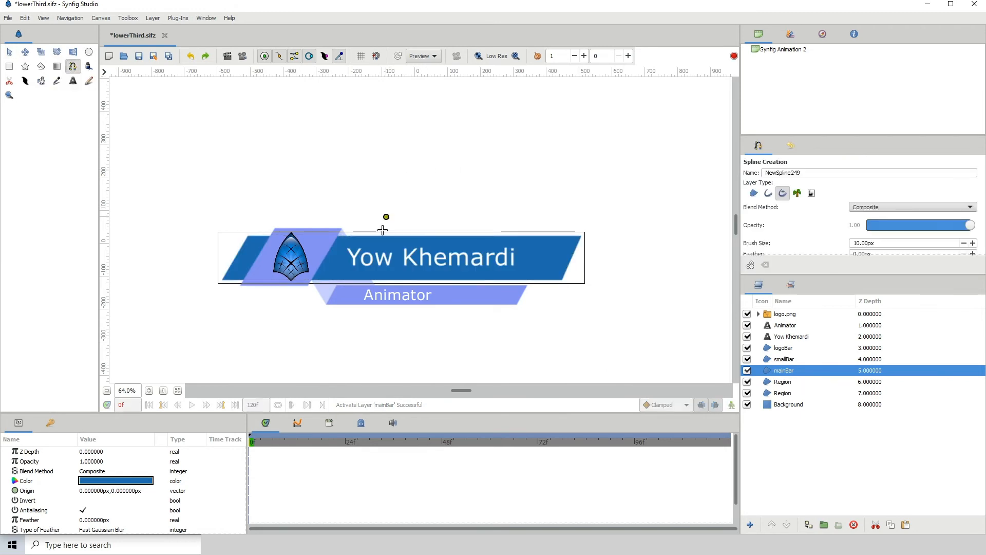
{"action": "left_click_drag", "start_coordinate": [330, 336], "coordinate": [347, 337]}
{"action": "right_click", "coordinate": [388, 218]}
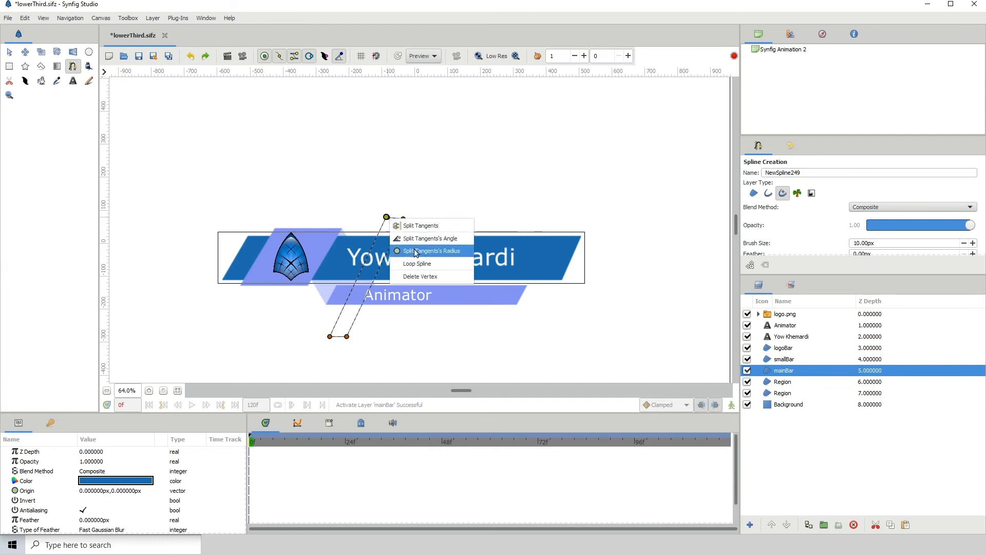
{"action": "left_click", "coordinate": [417, 264]}
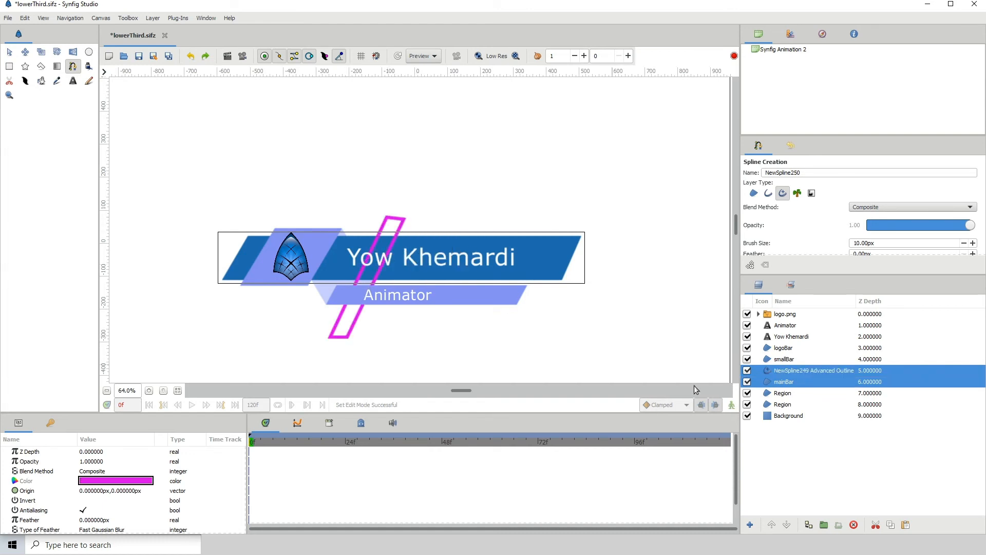
- Make a region from the slanted strip's outline and delete the original advanced outline layer
{"action": "left_click", "coordinate": [802, 352]}
{"action": "right_click", "coordinate": [799, 369]}
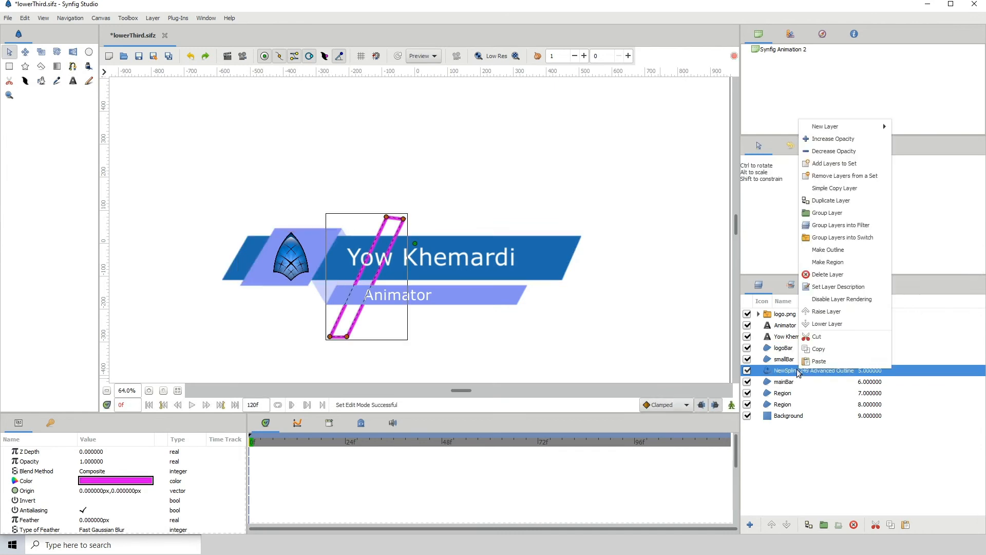
{"action": "left_click", "coordinate": [828, 261]}
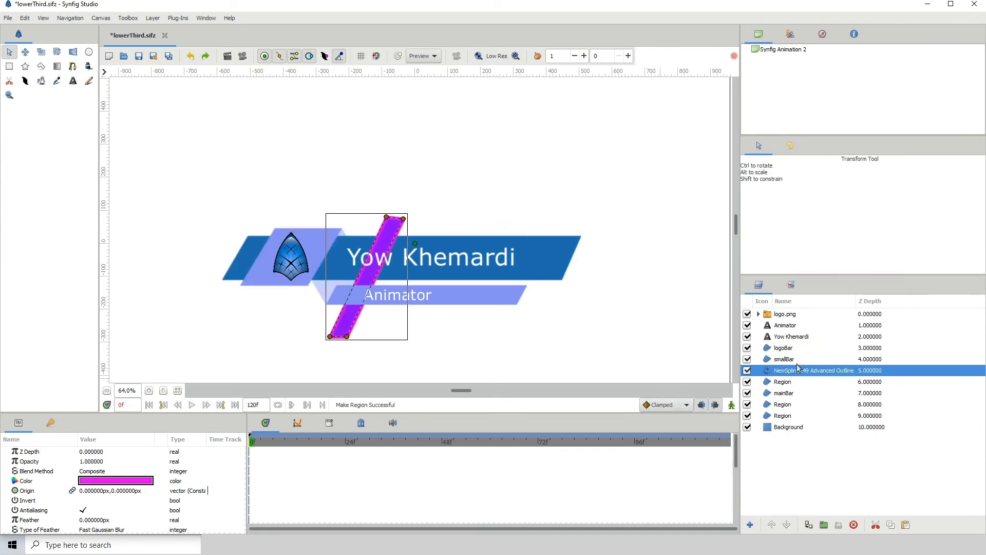
{"action": "left_click", "coordinate": [854, 525]}
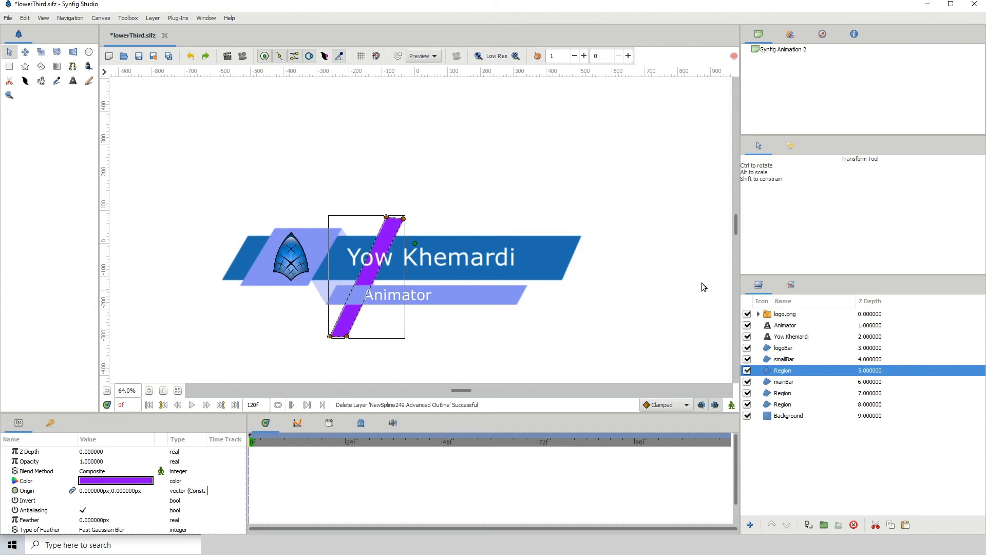
- Recolor the slanted strip region white, #FFFFFF
{"action": "double_click", "coordinate": [134, 482]}
{"action": "left_click_drag", "start_coordinate": [610, 321], "coordinate": [596, 311]}
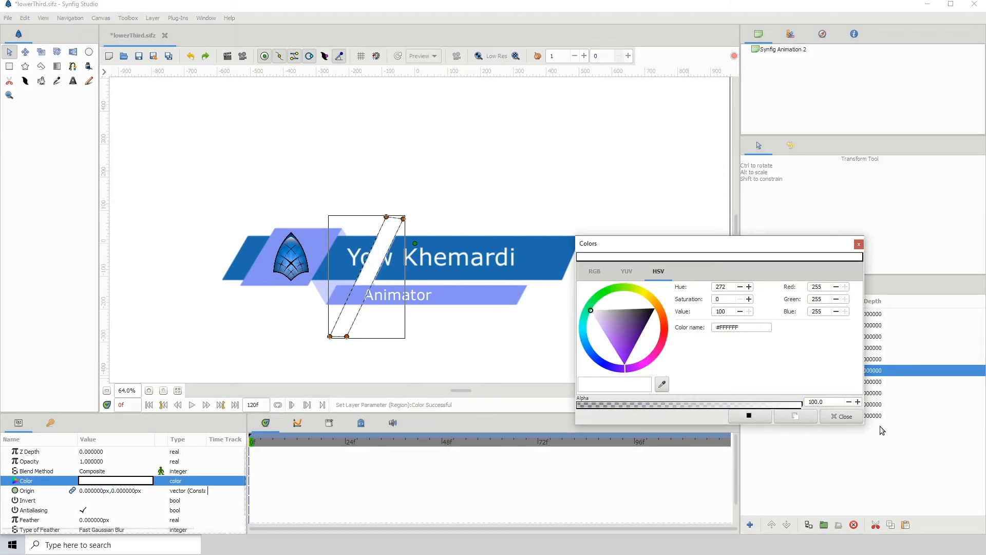
{"action": "left_click", "coordinate": [841, 416]}
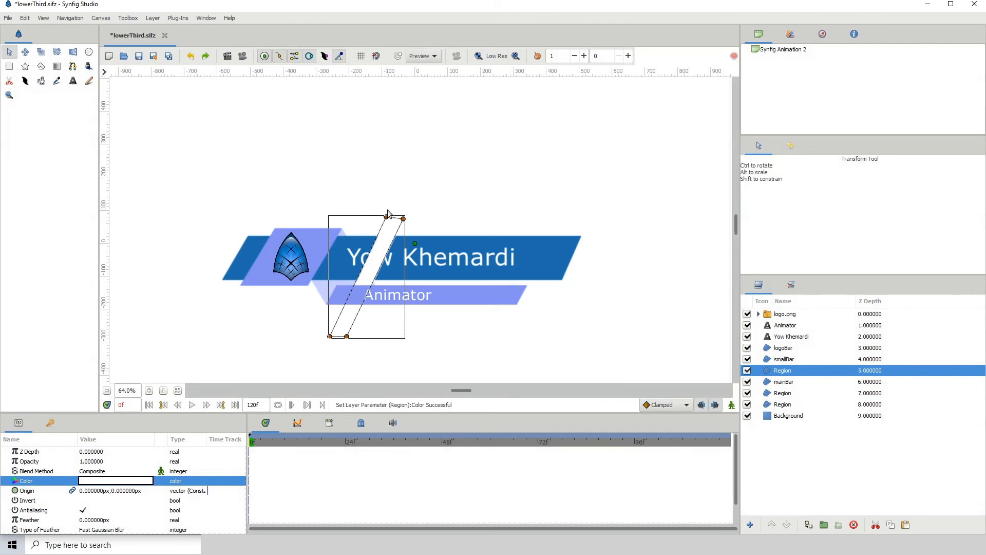
- Narrow the white strip's upper end by nudging its upper-right vertex left to about -59 px, 75 px
{"action": "left_click", "coordinate": [404, 219]}
{"action": "key", "text": "Left"}
{"action": "key", "text": "Left"}
{"action": "key", "text": "Left"}
{"action": "key", "text": "Left"}
{"action": "key", "text": "Left"}
{"action": "key", "text": "Left"}
{"action": "key", "text": "Left"}
{"action": "key", "text": "Left"}
{"action": "key", "text": "Left"}
{"action": "key", "text": "Left"}
{"action": "key", "text": "Left"}
{"action": "key", "text": "Left"}
{"action": "key", "text": "Left"}
{"action": "key", "text": "Left"}
{"action": "key", "text": "Left"}
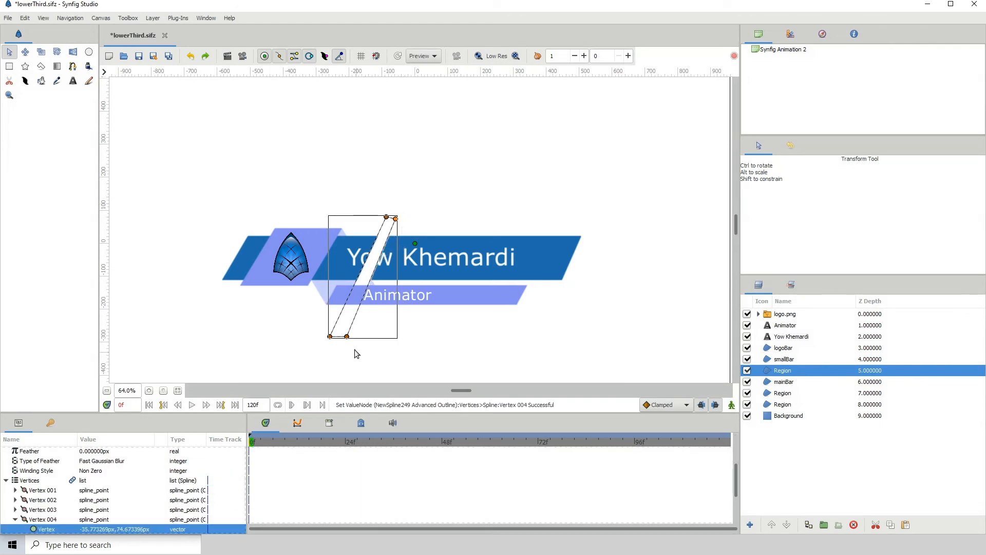
- Narrow the white strip's lower end by nudging its lower-right vertex left to match the upper end
{"action": "left_click", "coordinate": [348, 337]}
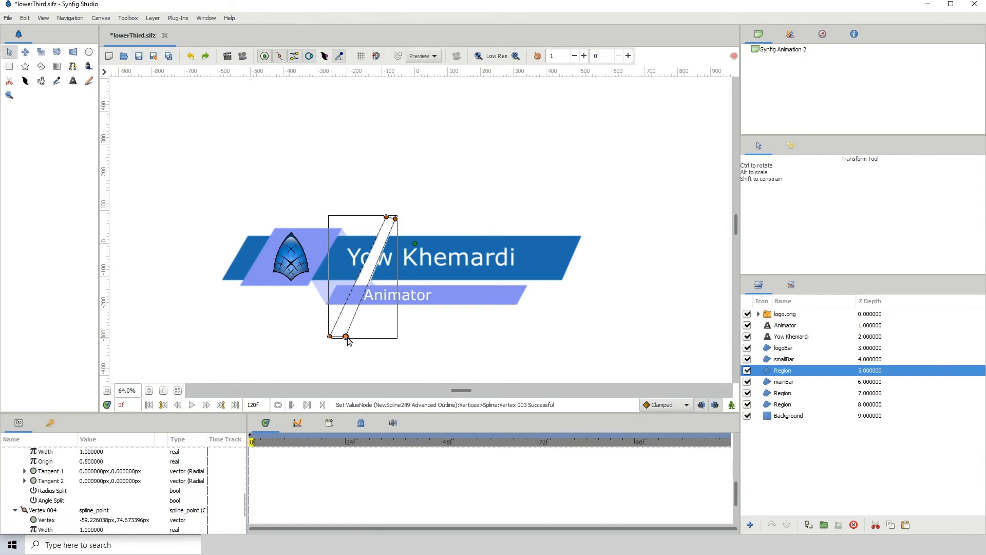
{"action": "key", "text": "Left"}
{"action": "key", "text": "Left"}
{"action": "key", "text": "Left"}
{"action": "key", "text": "Left"}
{"action": "key", "text": "Left"}
{"action": "key", "text": "Left"}
{"action": "key", "text": "Left"}
{"action": "key", "text": "Left"}
{"action": "key", "text": "Left"}
{"action": "key", "text": "Left"}
{"action": "key", "text": "Left"}
{"action": "key", "text": "Left"}
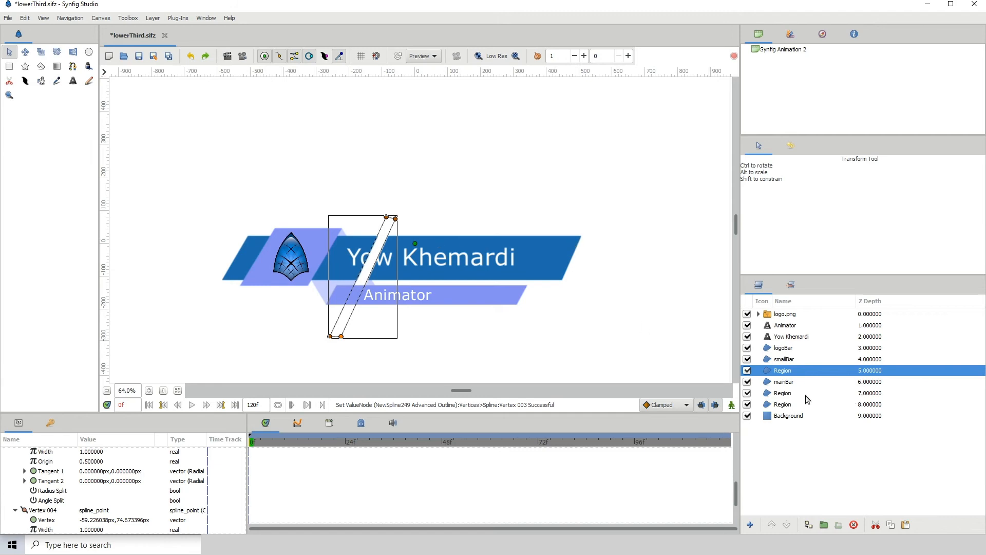
- Group the white strip region with mainBar, then expand the group and select the strip inside it
{"action": "left_click", "coordinate": [780, 381]}
{"action": "left_click", "coordinate": [780, 370]}
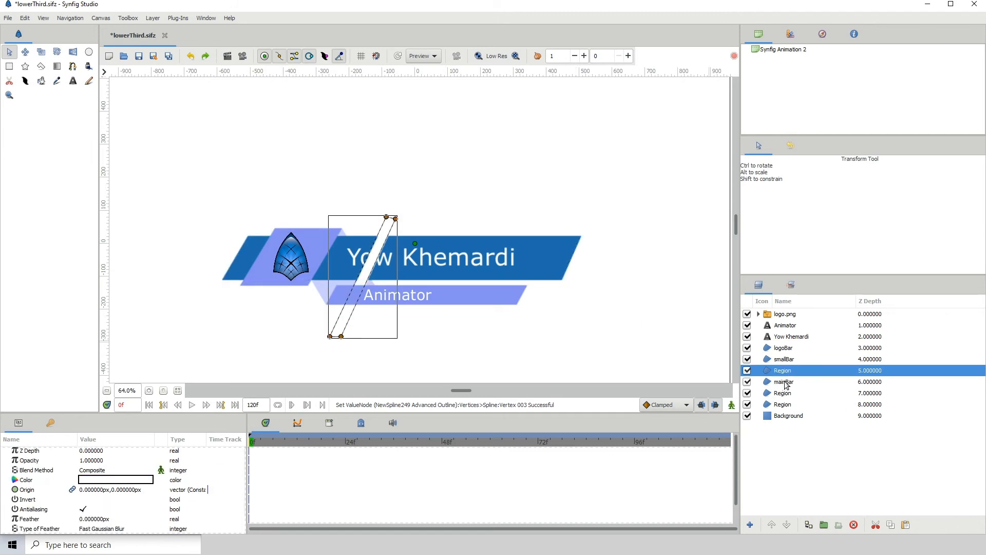
{"action": "left_click", "coordinate": [785, 382]}
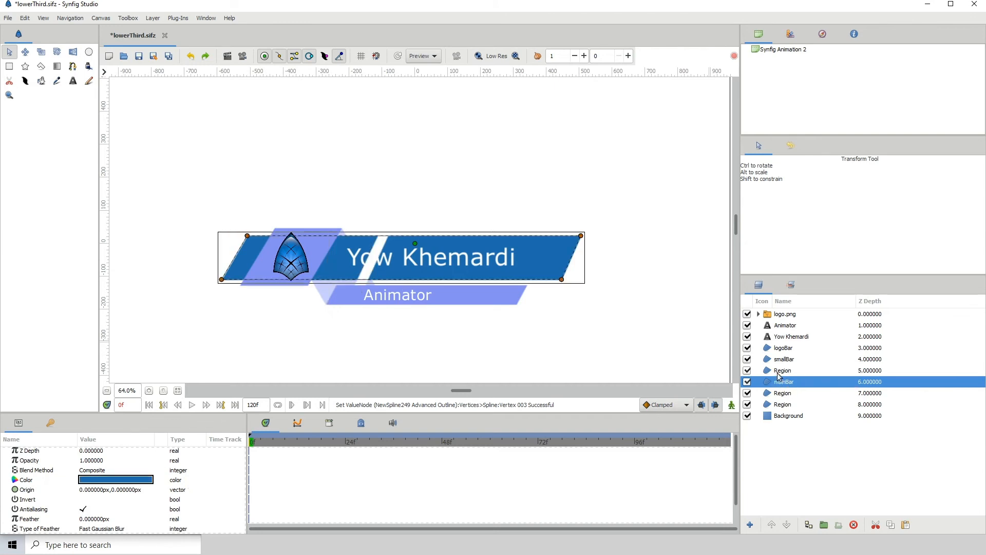
{"action": "left_click", "coordinate": [778, 373], "text": "ctrl"}
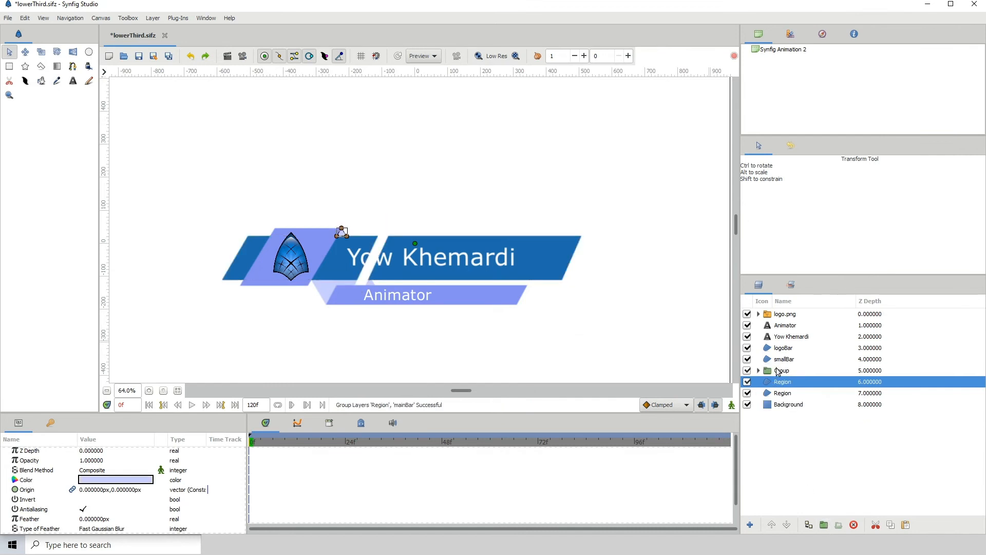
{"action": "left_click", "coordinate": [776, 369]}
{"action": "left_click", "coordinate": [758, 371]}
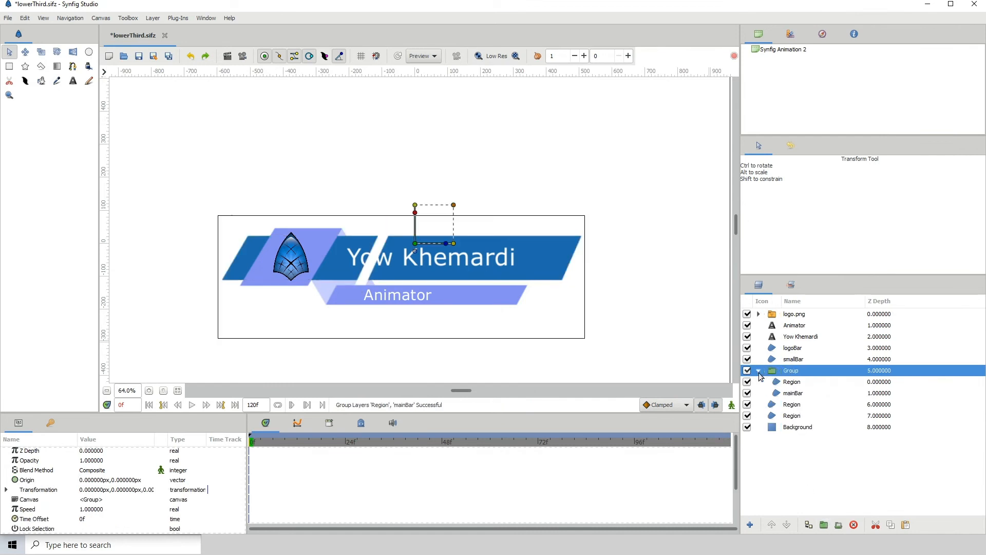
{"action": "left_click", "coordinate": [783, 384]}
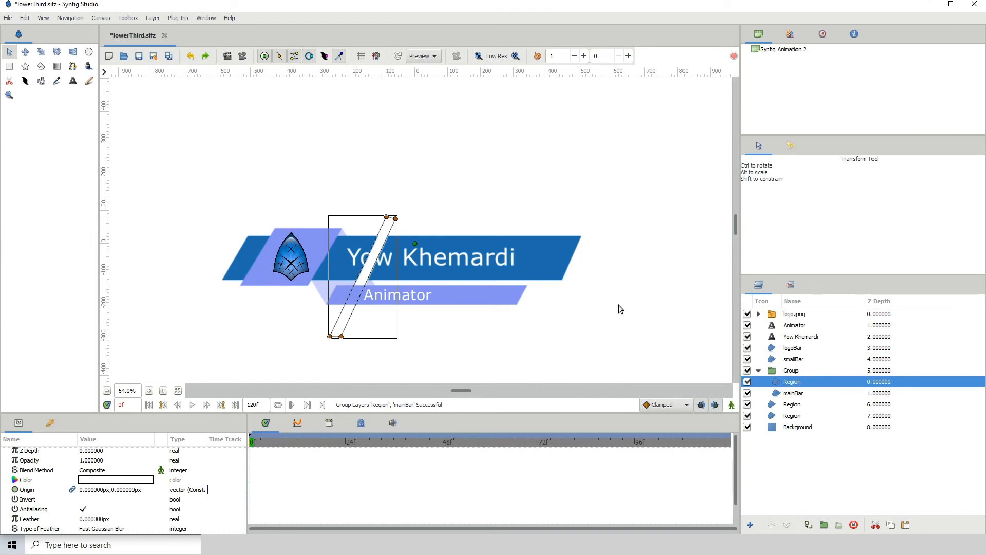
- Rename the white strip region inside the group as lightSweep
{"action": "double_click", "coordinate": [796, 381]}
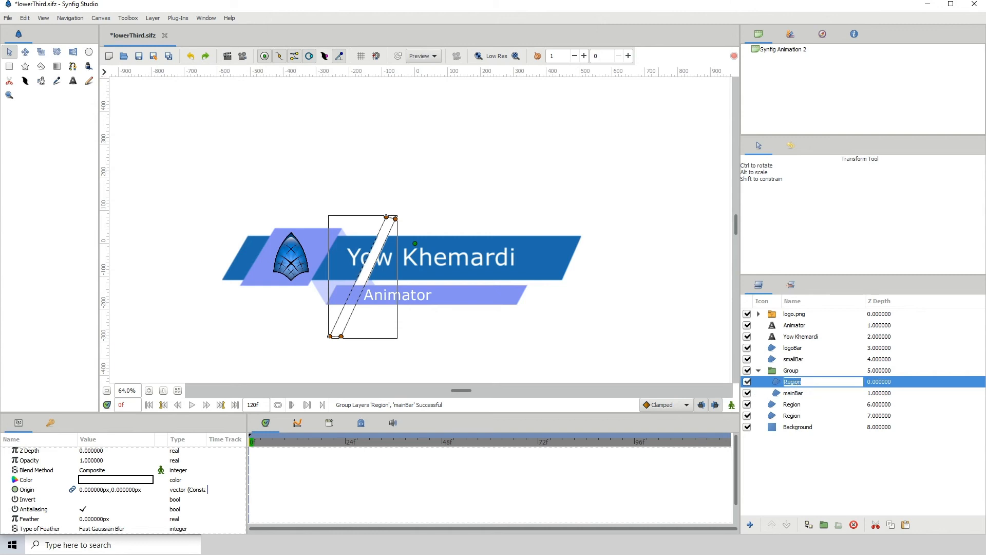
{"action": "type", "text": "light"}
{"action": "key", "text": "Caps_Lock"}
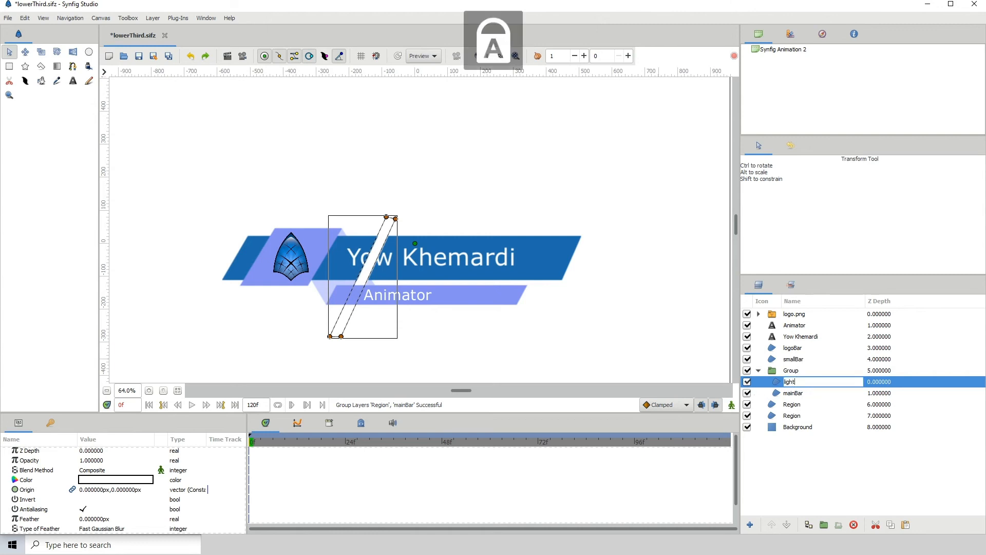
{"action": "type", "text": "Sweep"}
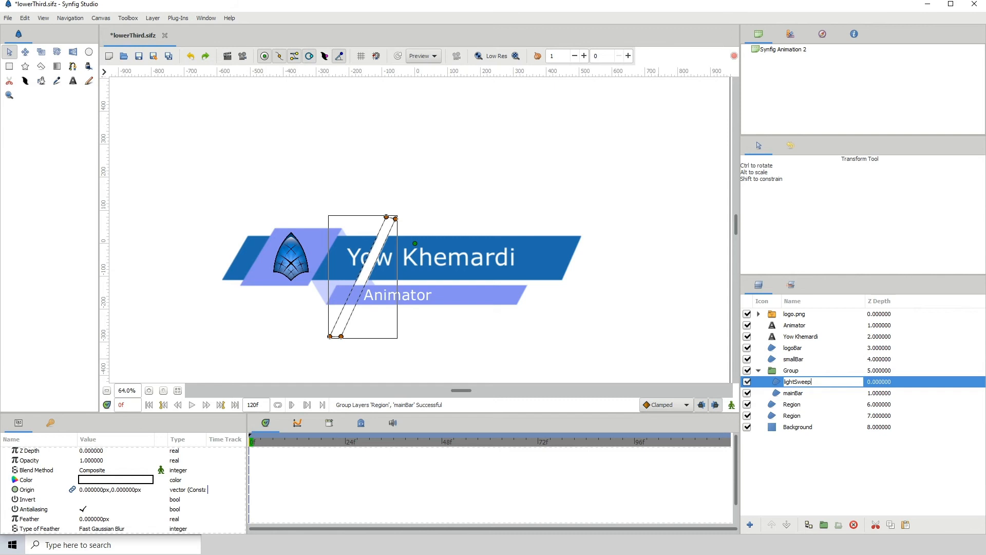
{"action": "key", "text": "Return"}
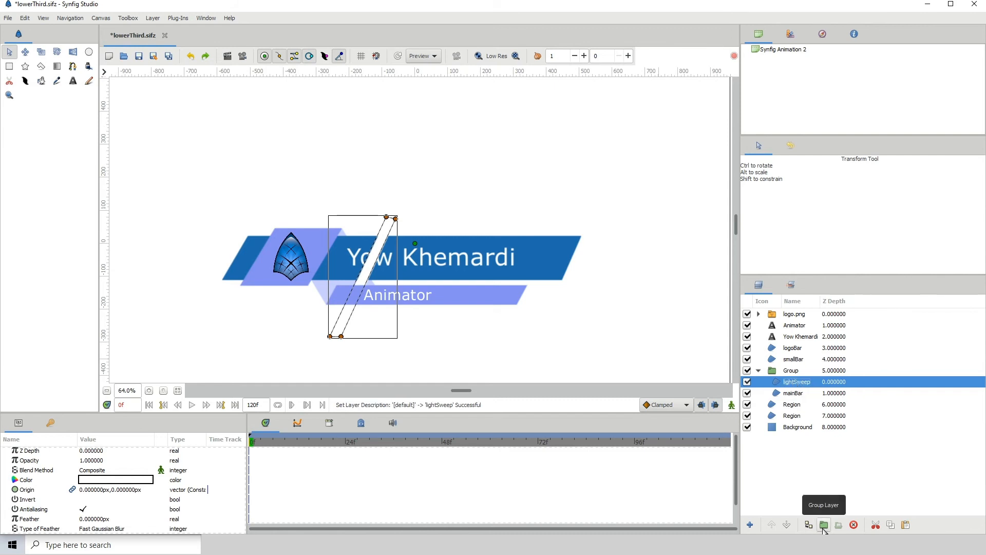
- Set the blend method of the lightSweep layer to Onto
{"action": "left_click", "coordinate": [795, 393]}
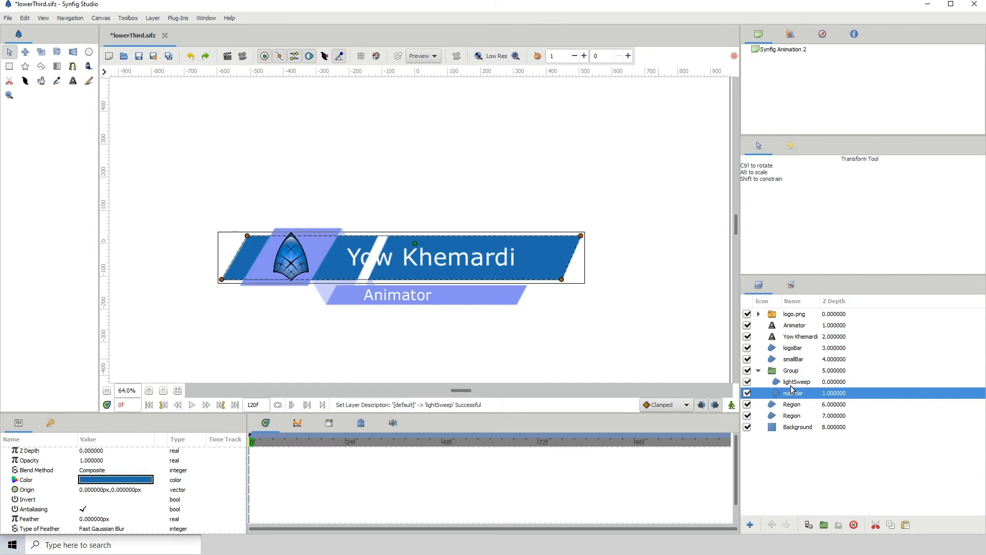
{"action": "left_click", "coordinate": [792, 384]}
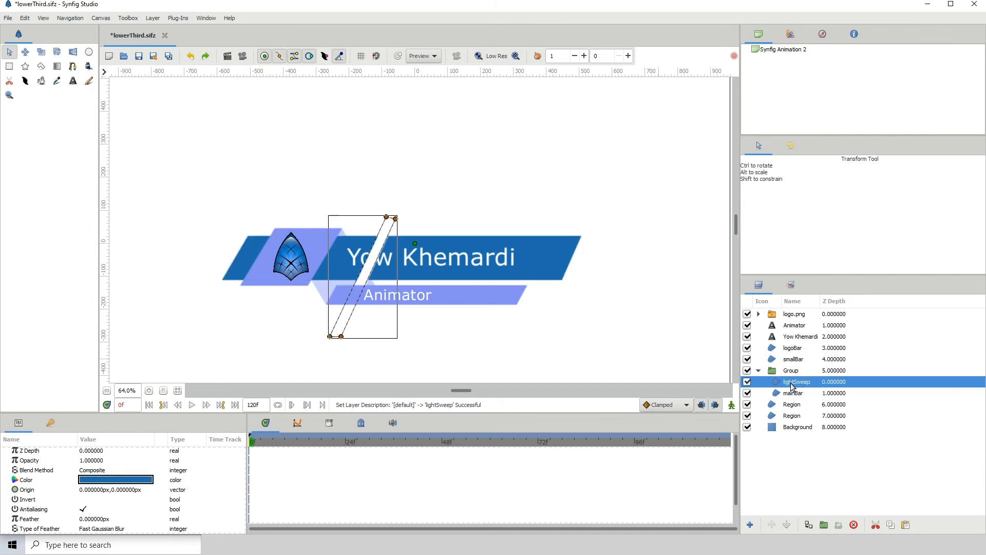
{"action": "left_click", "coordinate": [98, 471]}
{"action": "left_click", "coordinate": [102, 470]}
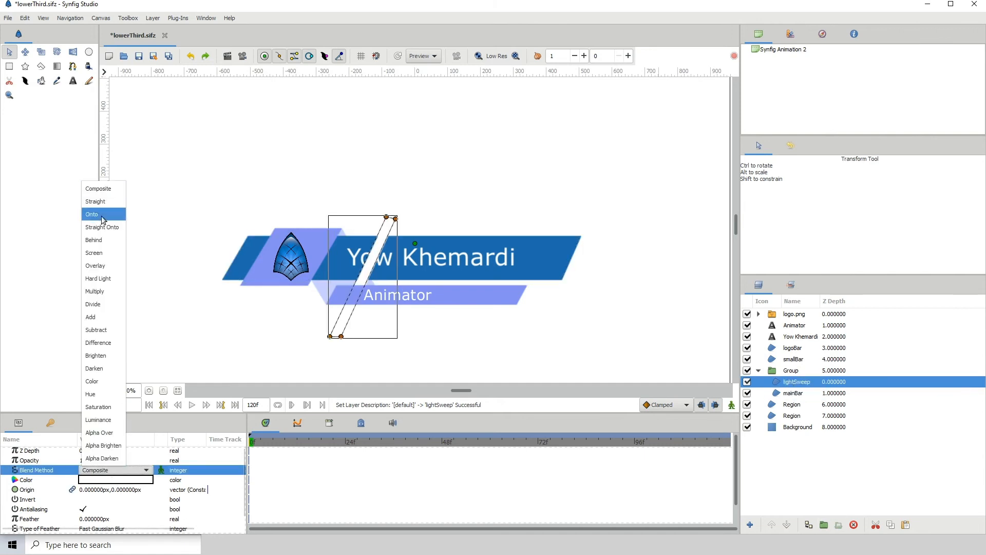
{"action": "left_click", "coordinate": [100, 215]}
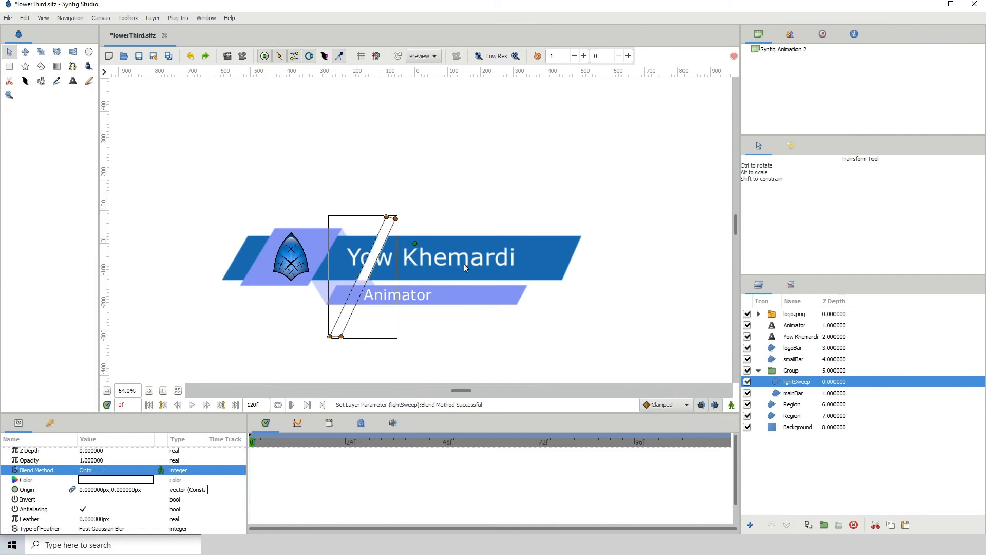
- Hide the Background layer, reselect lightSweep and save the file
{"action": "left_click", "coordinate": [747, 427]}
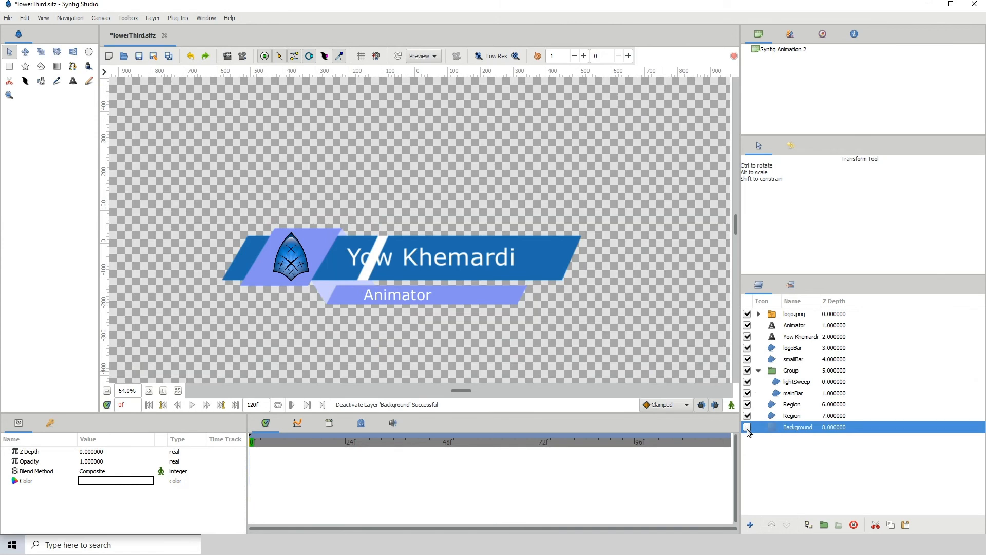
{"action": "left_click", "coordinate": [798, 385]}
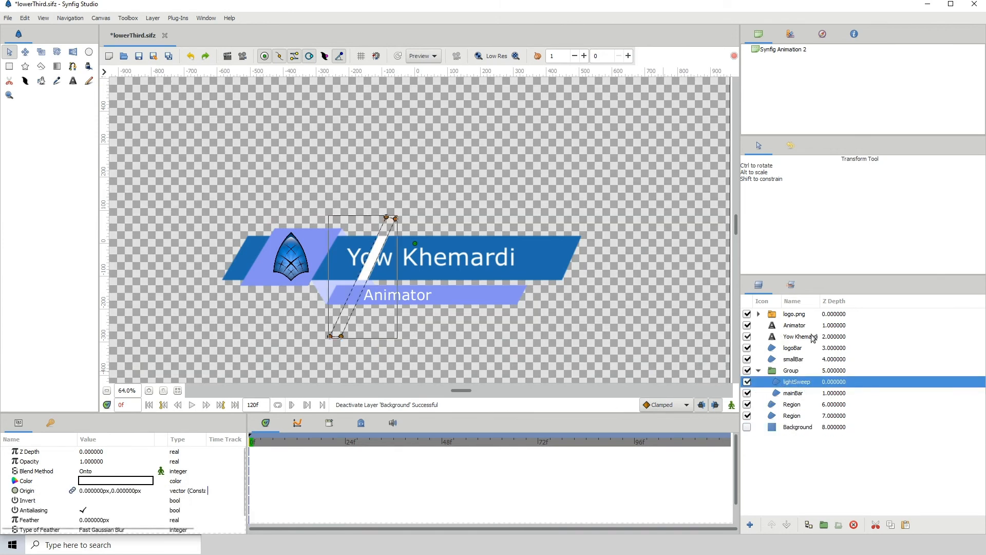
{"action": "key", "text": "ctrl+s"}
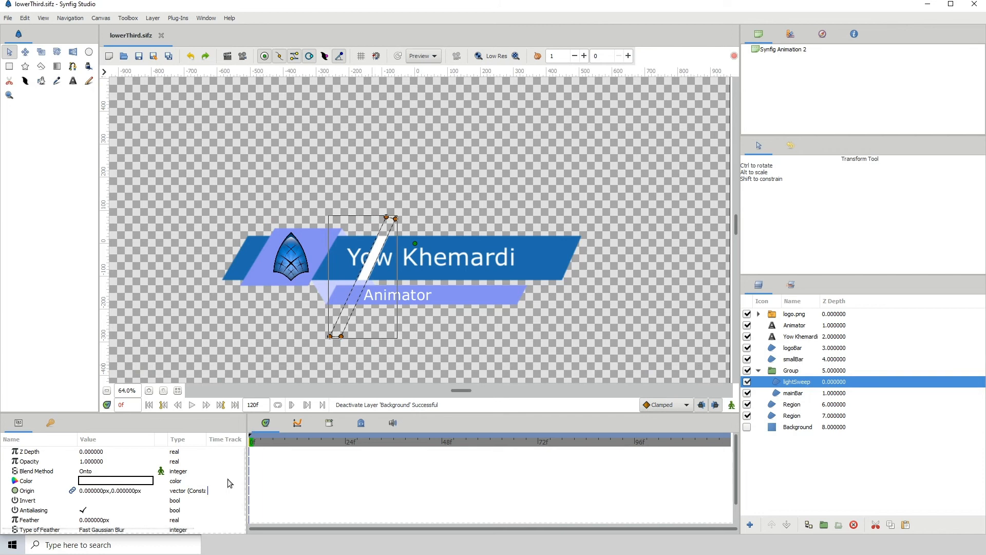
- Try feather amounts of 40 px and 20 px on the lightSweep layer
{"action": "scroll", "coordinate": [47, 496], "scroll_direction": "down", "scroll_amount": 1}
{"action": "left_click", "coordinate": [110, 497]}
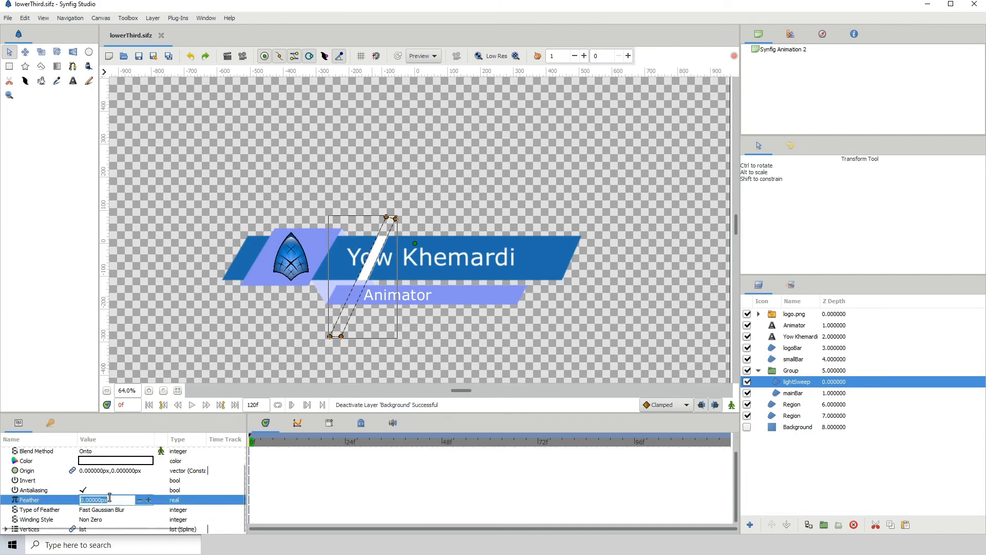
{"action": "type", "text": "40"}
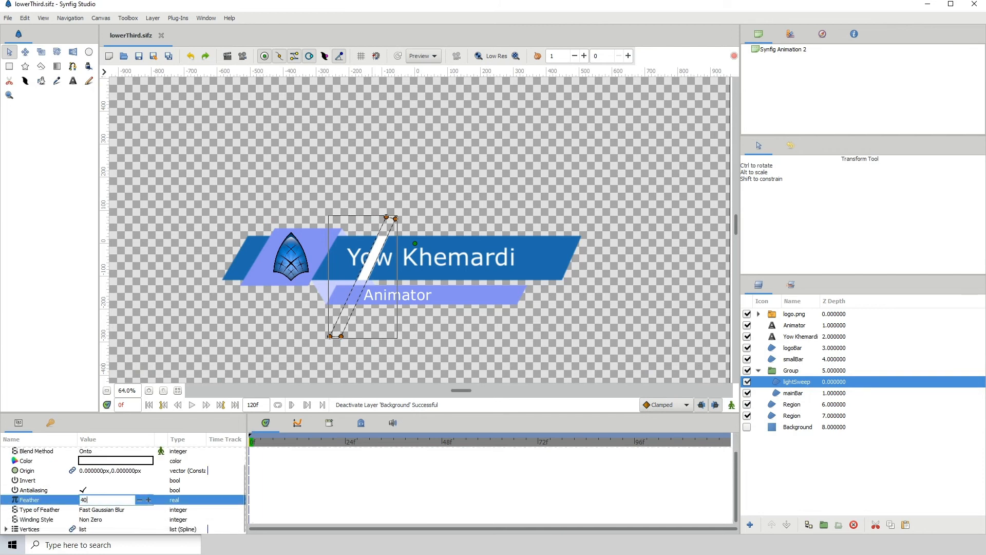
{"action": "key", "text": "Return"}
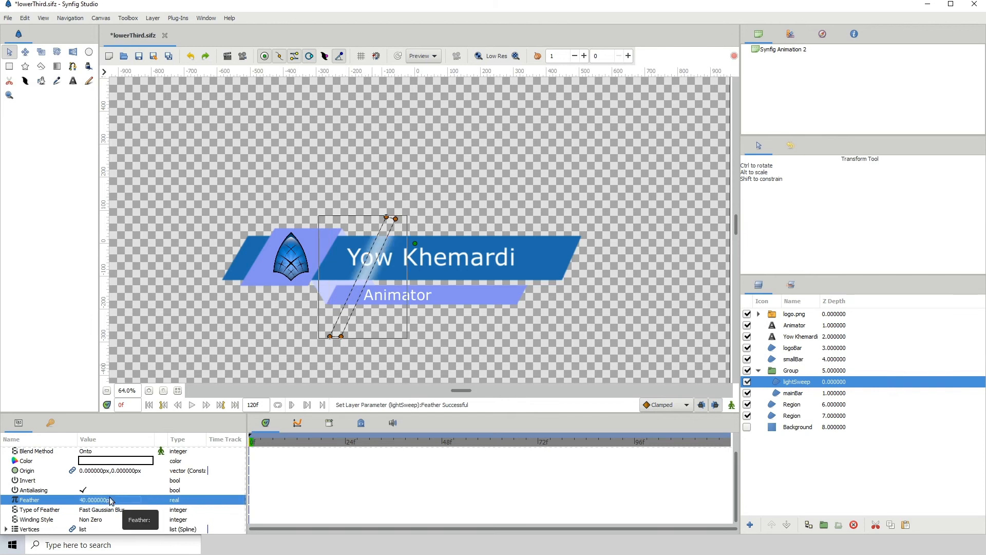
{"action": "left_click", "coordinate": [110, 500]}
{"action": "type", "text": "20"}
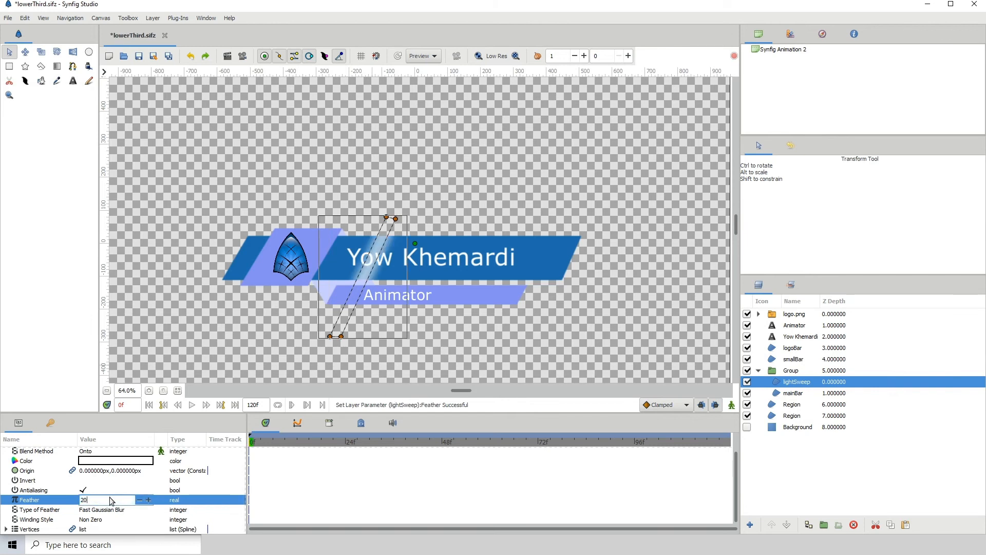
{"action": "key", "text": "Return"}
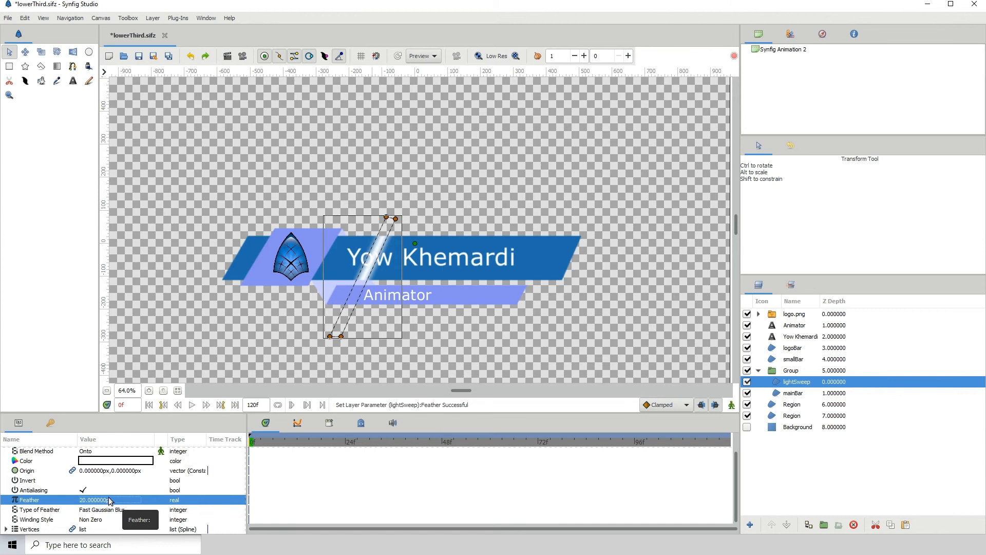
- Set the feather of the lightSweep layer to 15 px and keep that layer selected
{"action": "left_click", "coordinate": [109, 499]}
{"action": "type", "text": "15"}
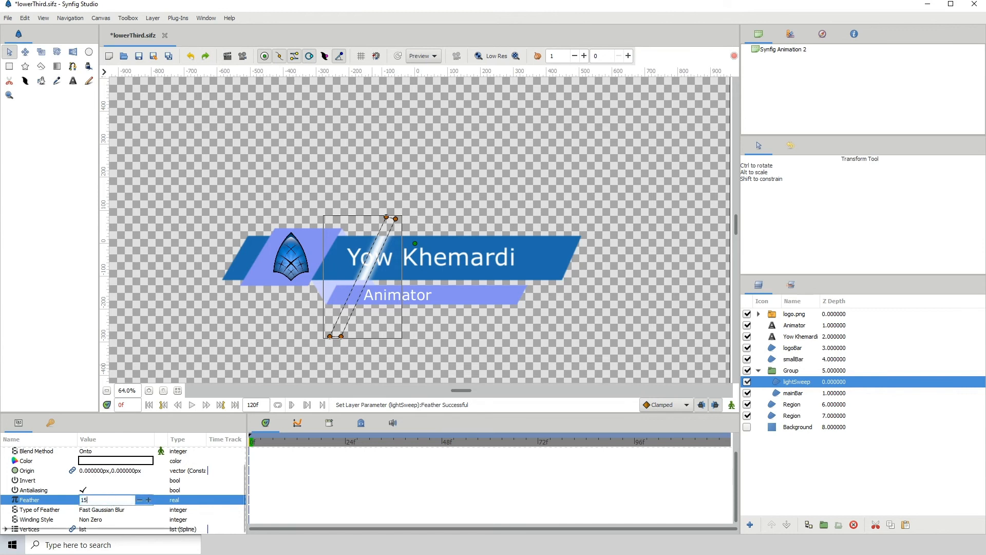
{"action": "key", "text": "Return"}
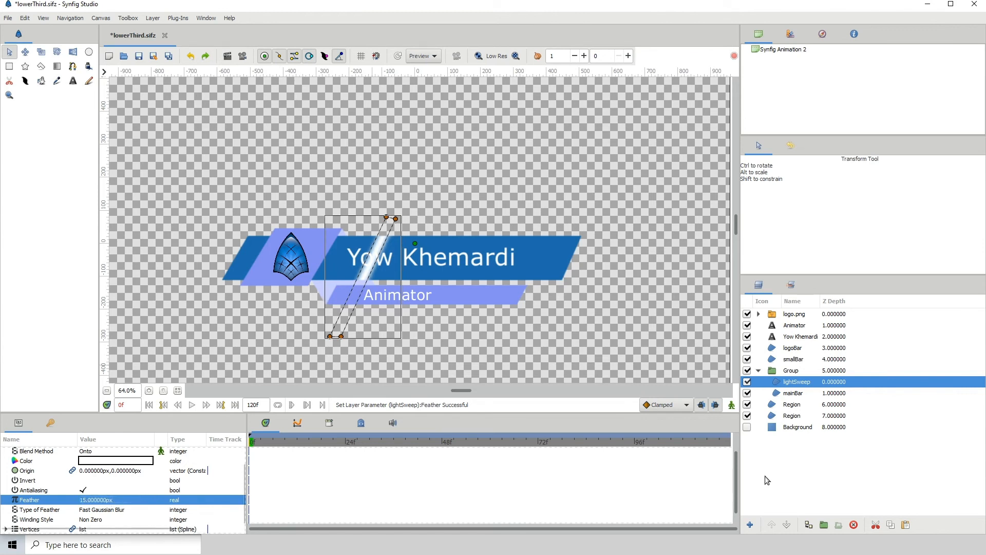
{"action": "left_click", "coordinate": [791, 395]}
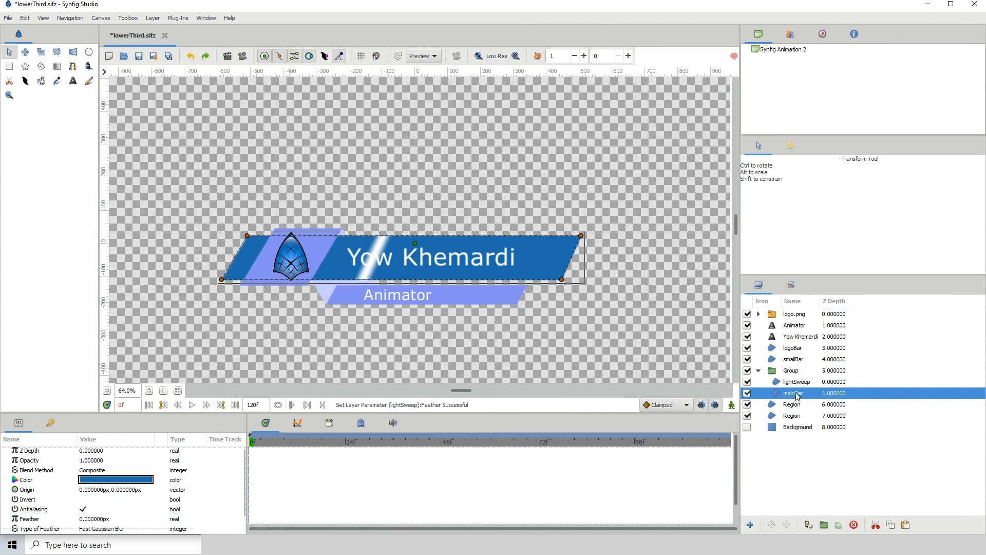
{"action": "left_click", "coordinate": [802, 382]}
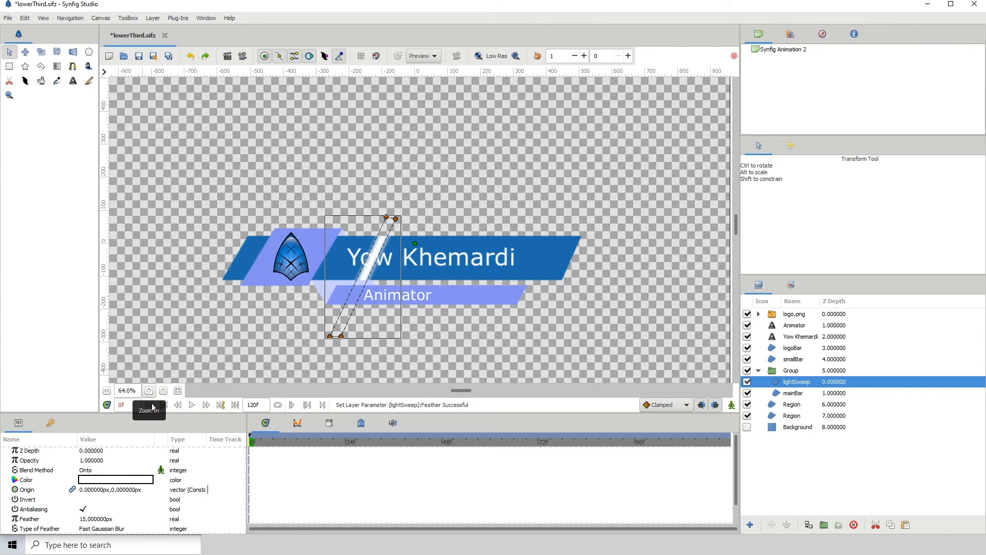
- Delete the keyframe at frame 0, and turn on Animate Editing Mode with the time cursor at frame 2
{"action": "left_click", "coordinate": [51, 426]}
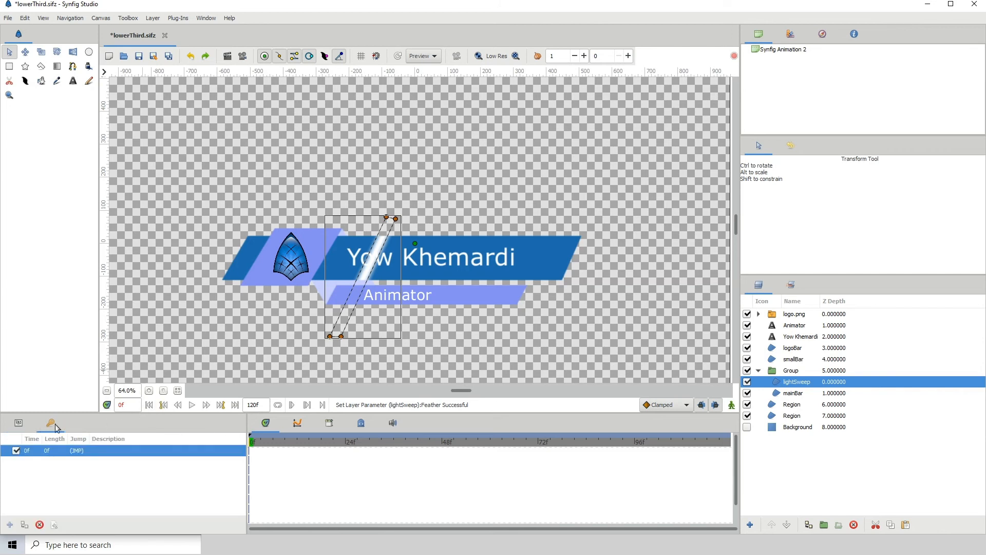
{"action": "left_click", "coordinate": [40, 524]}
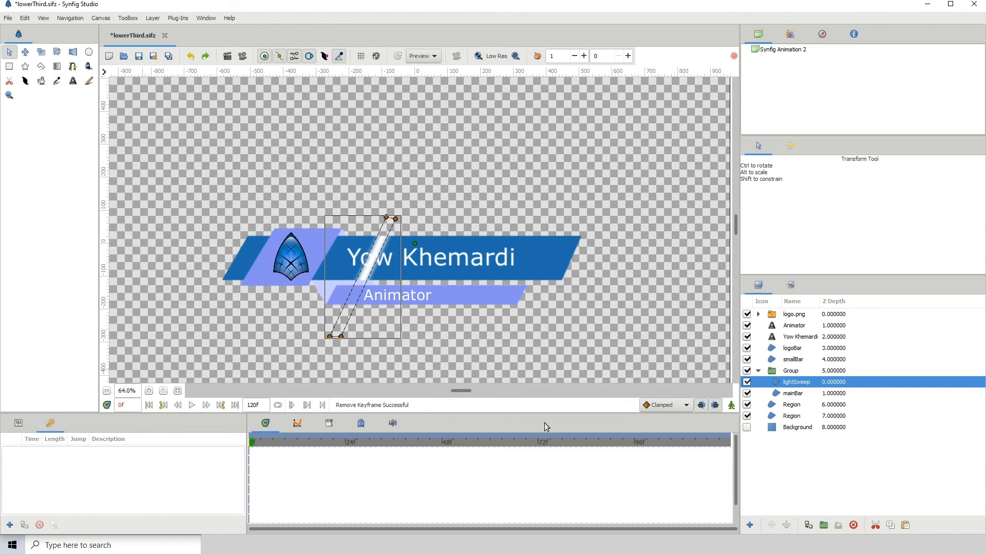
{"action": "left_click", "coordinate": [731, 405]}
{"action": "left_click_drag", "start_coordinate": [257, 445], "coordinate": [257, 441]}
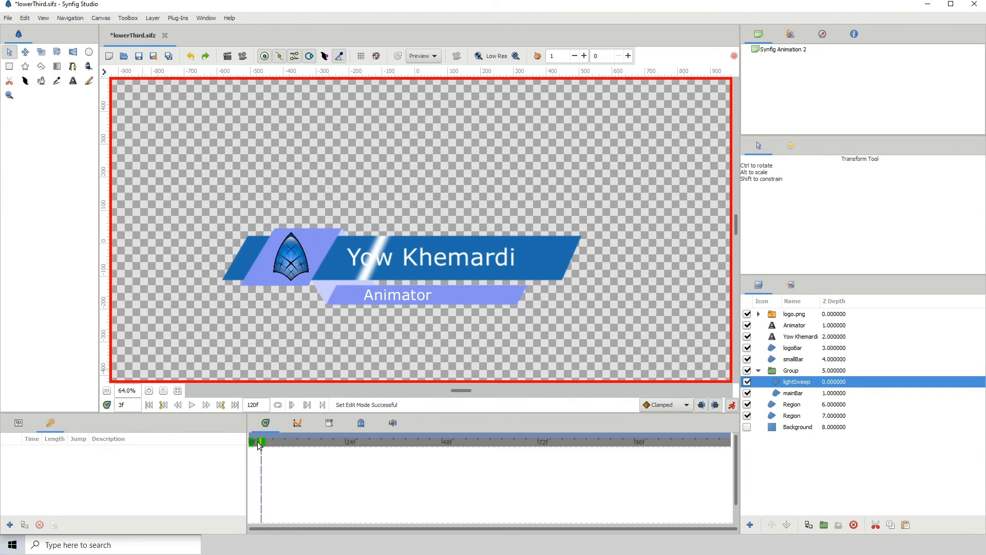
- Put the lightSweep layer into its own nested group above mainBar, toggling that group's visibility off and on
{"action": "left_click", "coordinate": [790, 394]}
{"action": "left_click", "coordinate": [791, 383]}
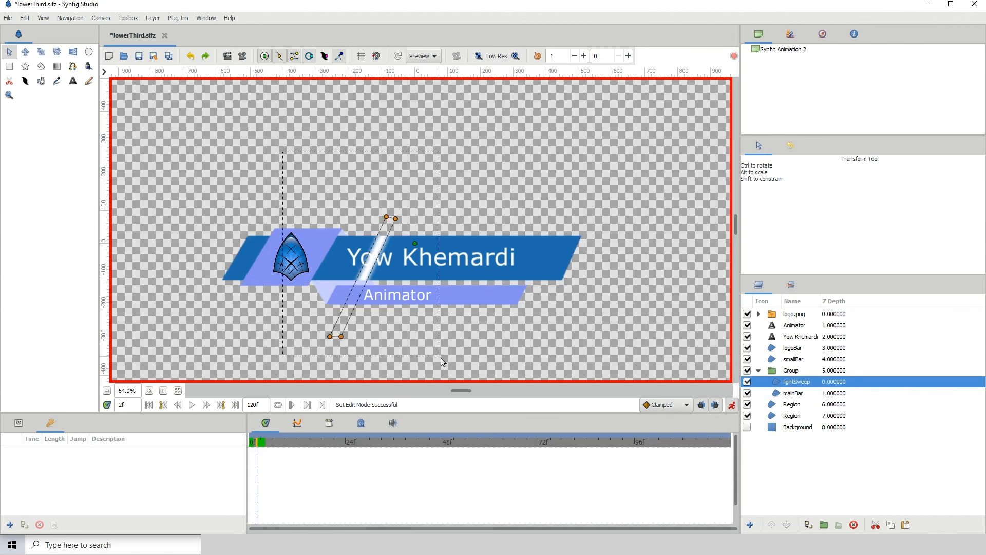
{"action": "left_click", "coordinate": [795, 394]}
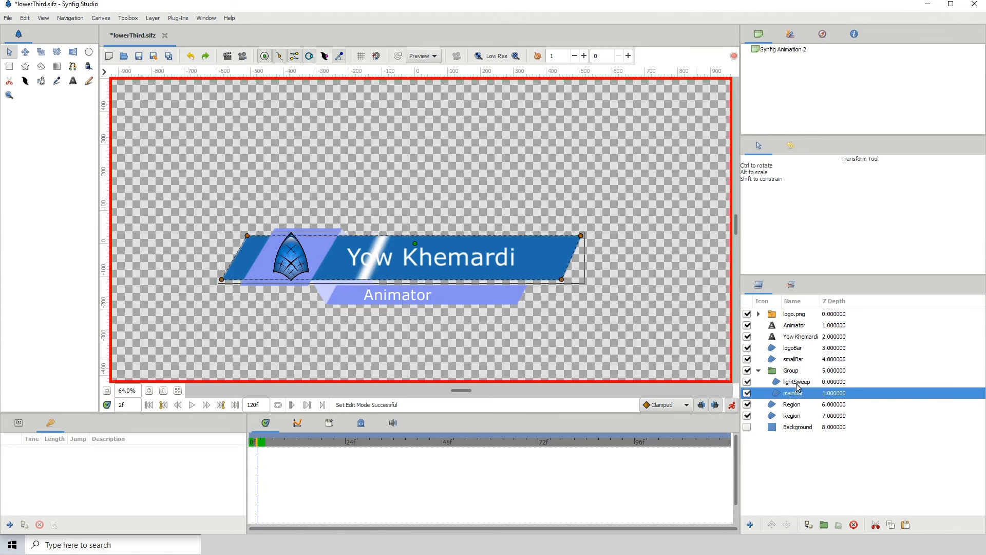
{"action": "left_click", "coordinate": [799, 383]}
{"action": "left_click", "coordinate": [824, 524]}
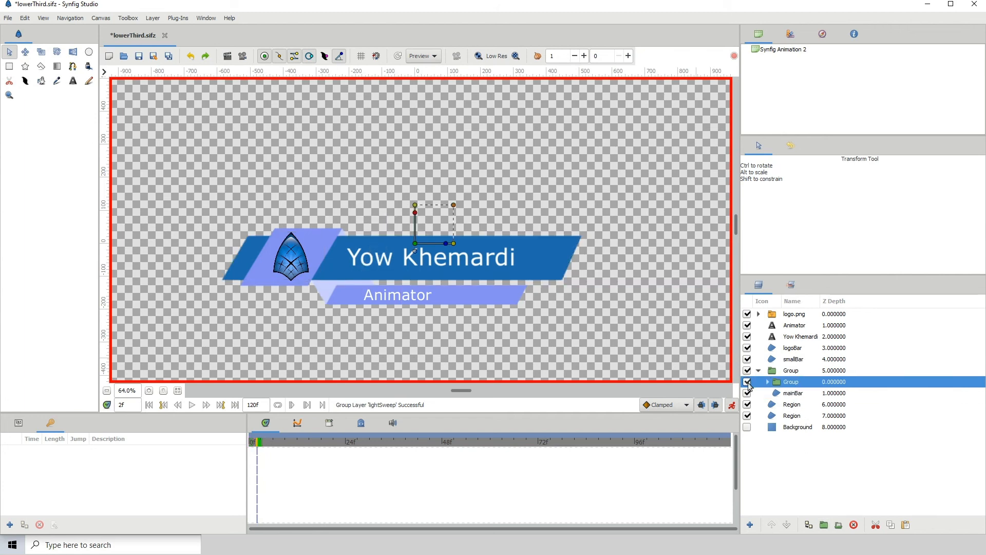
{"action": "left_click", "coordinate": [747, 383]}
{"action": "left_click", "coordinate": [747, 382]}
- Expand the nested group and set the blend method of the lightSweep layer inside it to Composite
{"action": "left_click", "coordinate": [768, 382]}
{"action": "left_click", "coordinate": [805, 394]}
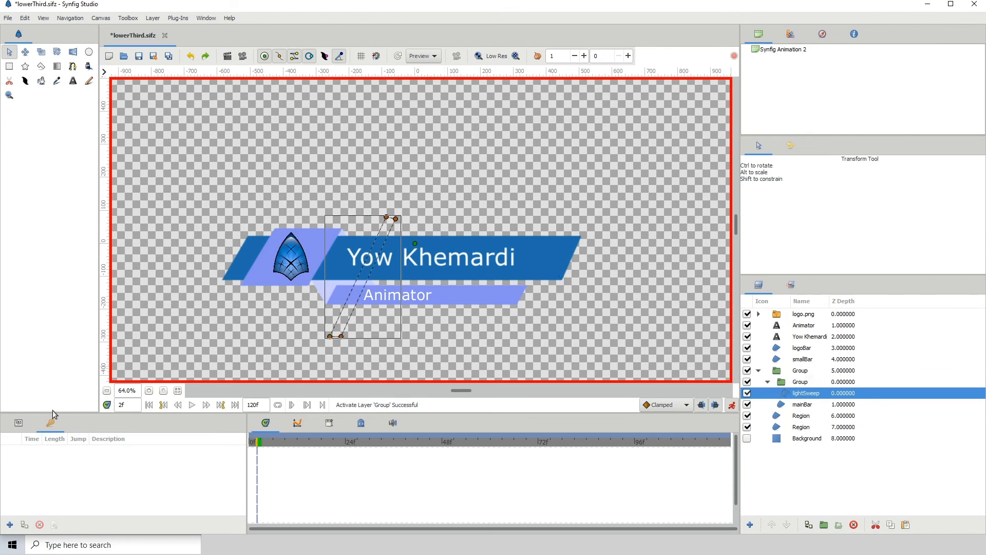
{"action": "left_click", "coordinate": [18, 424]}
{"action": "left_click", "coordinate": [75, 471]}
{"action": "left_click", "coordinate": [98, 470]}
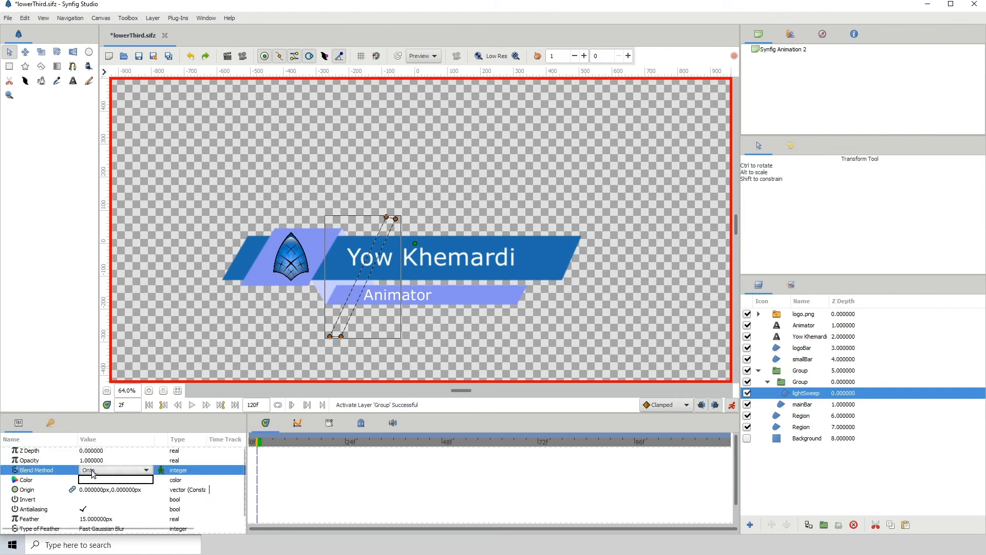
{"action": "left_click", "coordinate": [103, 470]}
{"action": "left_click", "coordinate": [105, 189]}
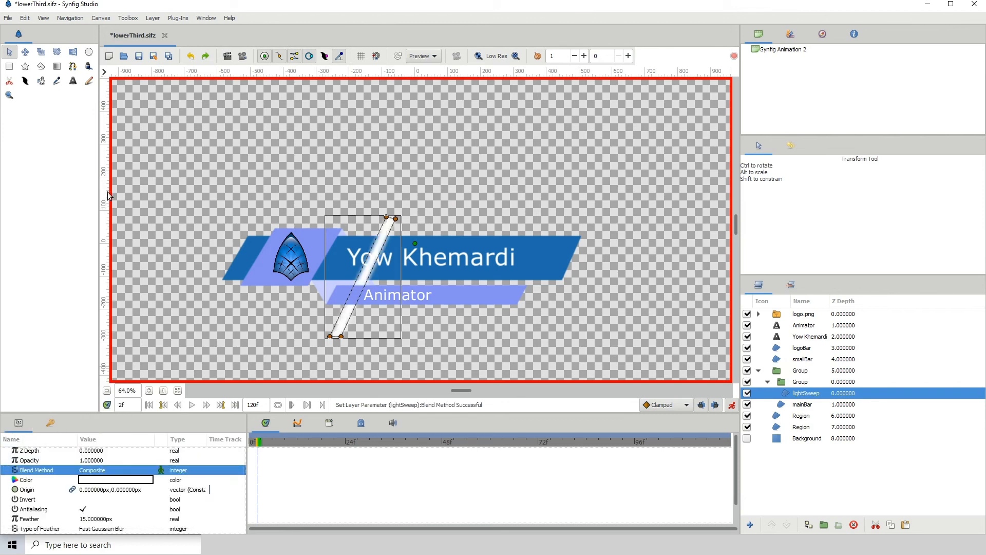
- Set the blend method of the nested group that holds lightSweep to Onto
{"action": "left_click", "coordinate": [801, 382]}
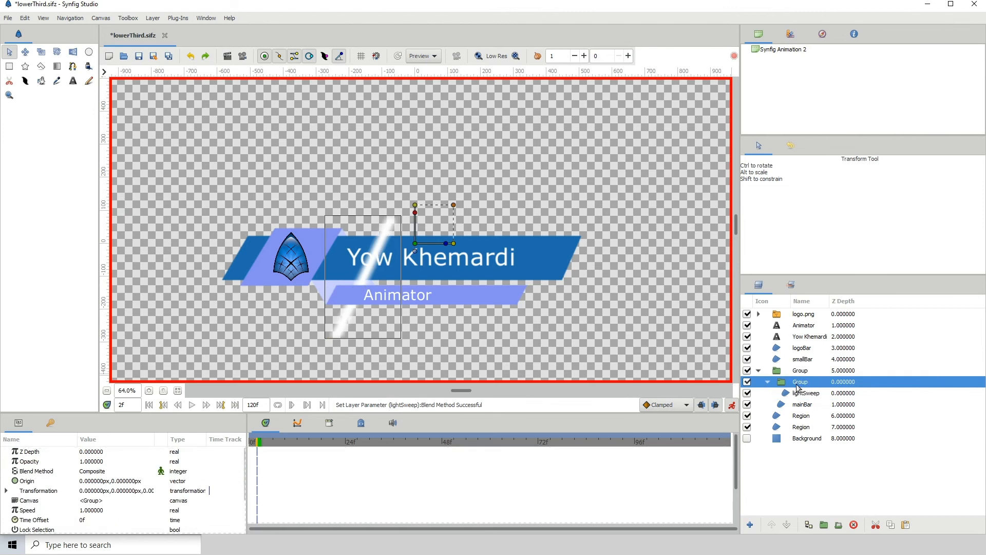
{"action": "left_click", "coordinate": [96, 471]}
{"action": "left_click", "coordinate": [100, 471]}
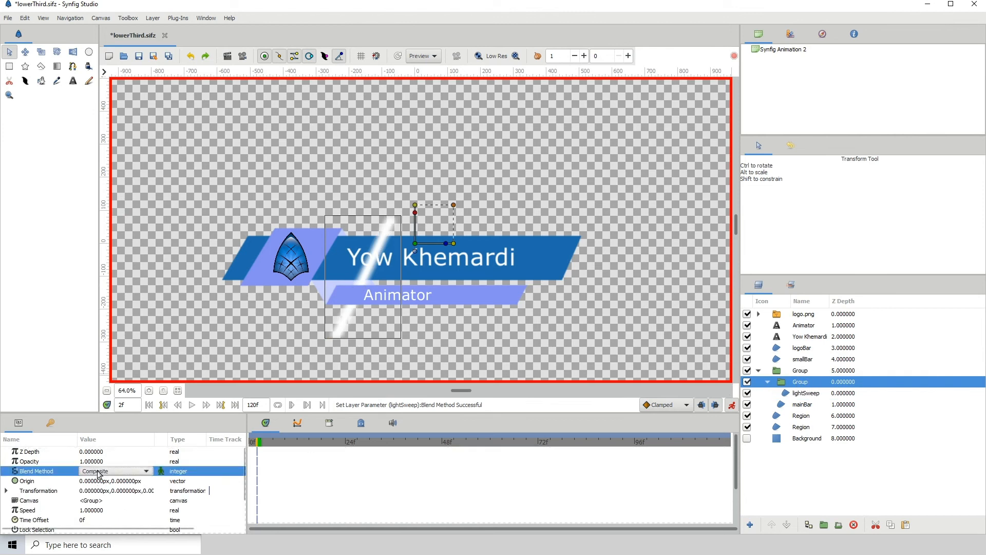
{"action": "left_click", "coordinate": [103, 471]}
{"action": "left_click", "coordinate": [95, 215]}
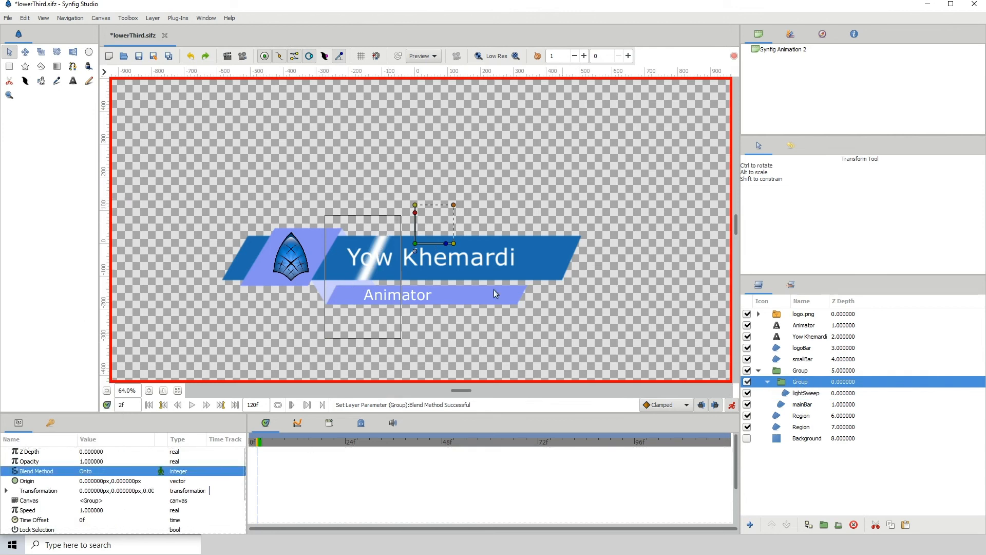
- Rename the nested group as sweep and collapse it
{"action": "double_click", "coordinate": [801, 382]}
{"action": "type", "text": "lightS"}
{"action": "type", "text": "weep"}
{"action": "key", "text": "Return"}
{"action": "left_click", "coordinate": [767, 382]}
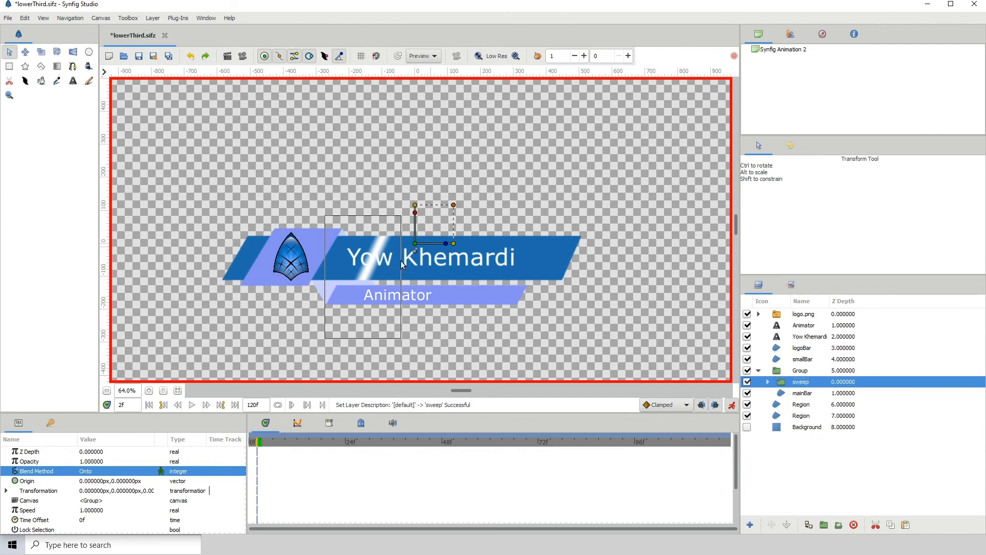
- Move the sweep group's origin to the light streak, about -105, 48 px, and remove its Origin and Transformation waypoints at frame 2
{"action": "left_click_drag", "start_coordinate": [414, 251], "coordinate": [380, 235]}
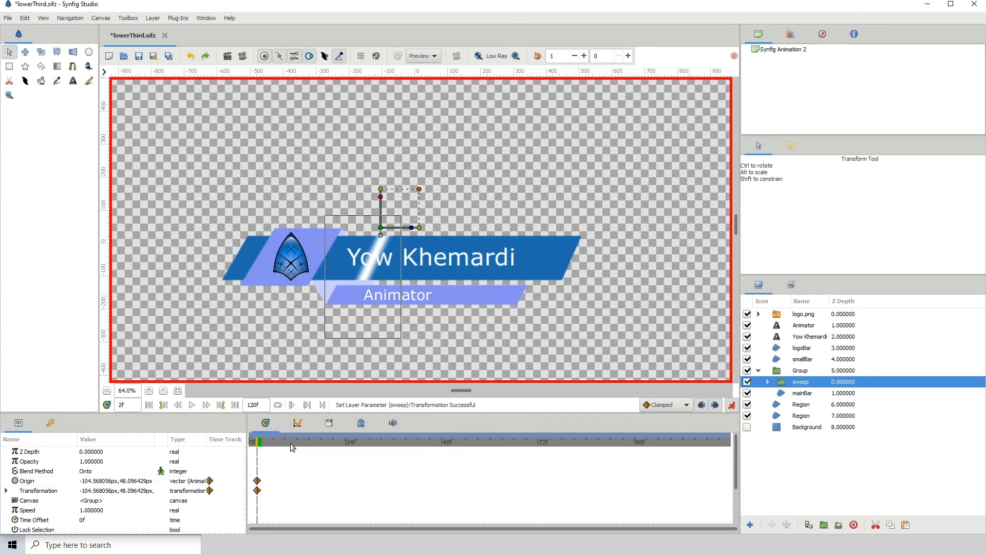
{"action": "right_click", "coordinate": [257, 481]}
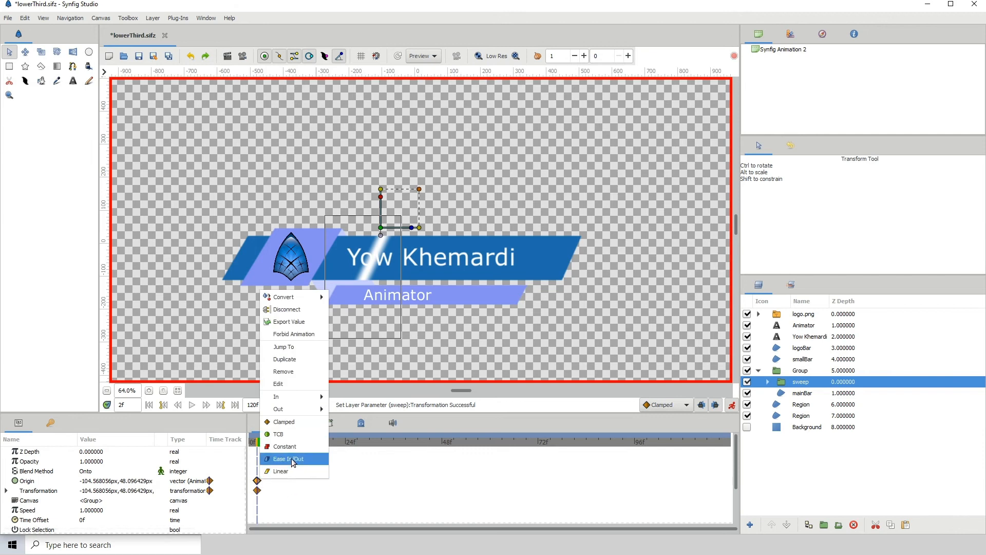
{"action": "left_click", "coordinate": [296, 373]}
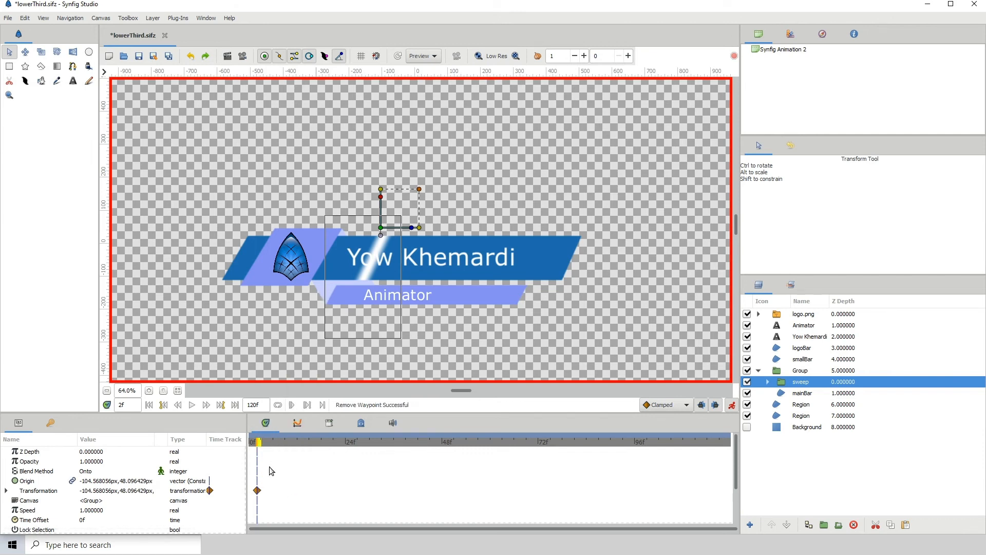
{"action": "right_click", "coordinate": [257, 492]}
{"action": "left_click", "coordinate": [296, 383]}
{"action": "left_click", "coordinate": [796, 394]}
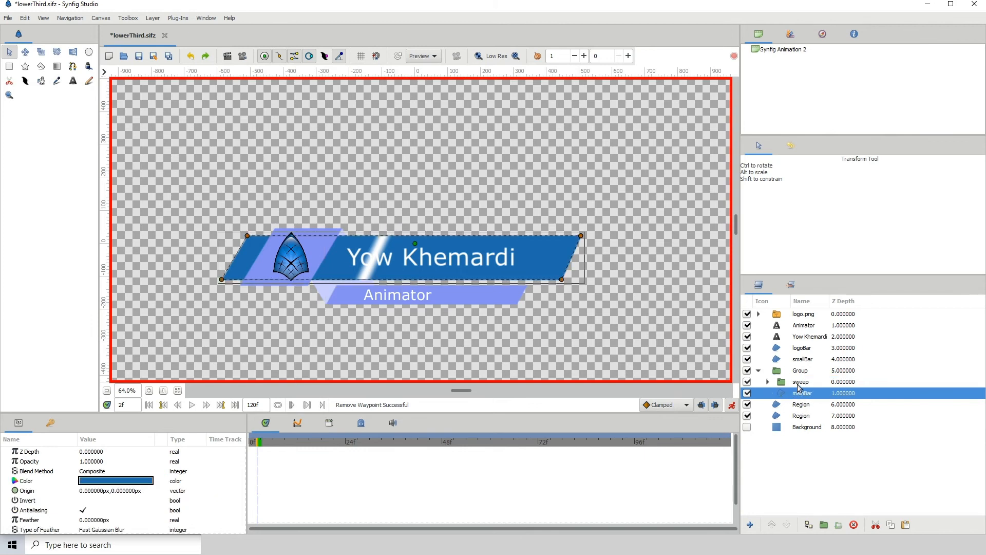
{"action": "left_click", "coordinate": [797, 382]}
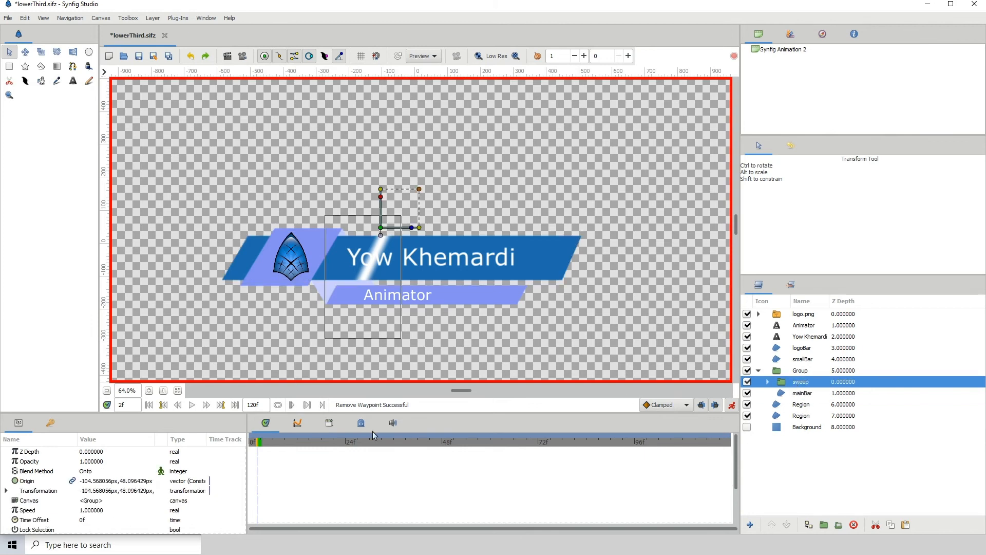
- At frame 2, nudge the sweep group horizontally off mainBar's starting end to an X offset of about -589 px
{"action": "left_click", "coordinate": [264, 448]}
{"action": "left_click", "coordinate": [256, 448]}
{"action": "left_click", "coordinate": [380, 228]}
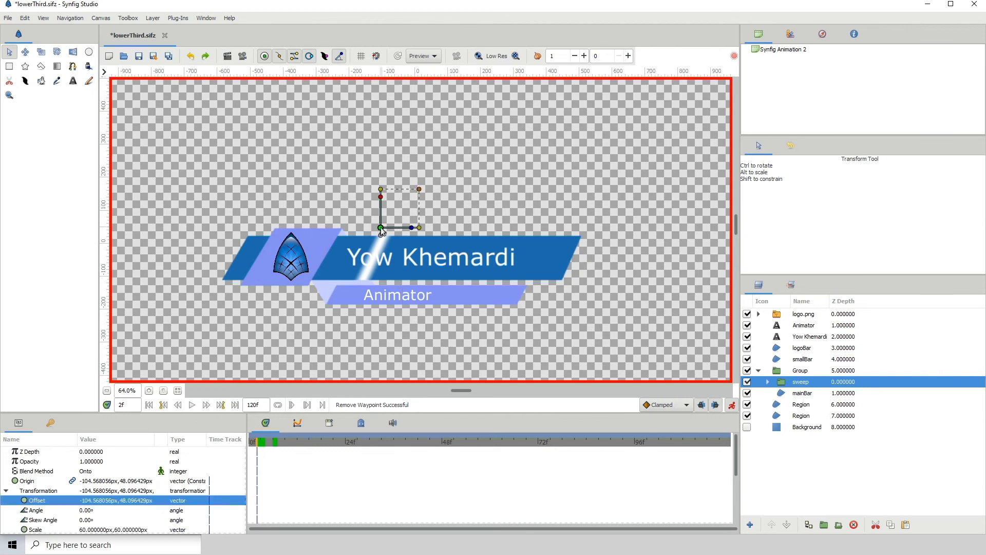
{"action": "key", "text": "shift+Left"}
{"action": "key", "text": "shift+Left"}
{"action": "key", "text": "shift+Left"}
{"action": "key", "text": "shift+Left"}
{"action": "key", "text": "shift+Left"}
{"action": "key", "text": "shift+Left"}
{"action": "key", "text": "shift+Left"}
{"action": "key", "text": "shift+Left"}
{"action": "key", "text": "shift+Left"}
{"action": "key", "text": "shift+Left"}
{"action": "key", "text": "shift+Left"}
{"action": "key", "text": "shift+Left"}
{"action": "key", "text": "shift+Left"}
{"action": "key", "text": "shift+Left"}
{"action": "key", "text": "shift+Left"}
{"action": "key", "text": "shift+Left"}
{"action": "key", "text": "shift+Left"}
{"action": "key", "text": "shift+Left"}
{"action": "key", "text": "shift+Left"}
{"action": "key", "text": "shift+Left"}
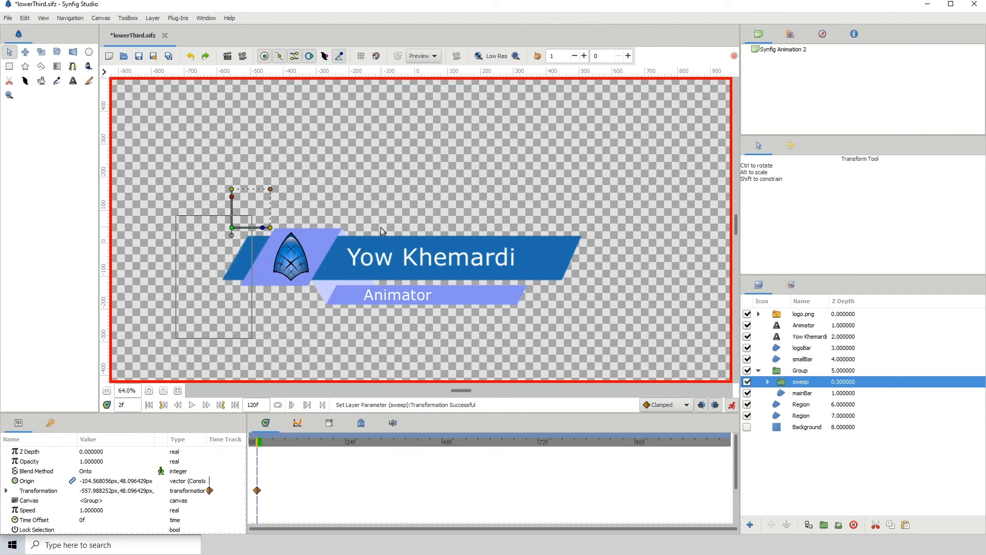
{"action": "key", "text": "shift+Left"}
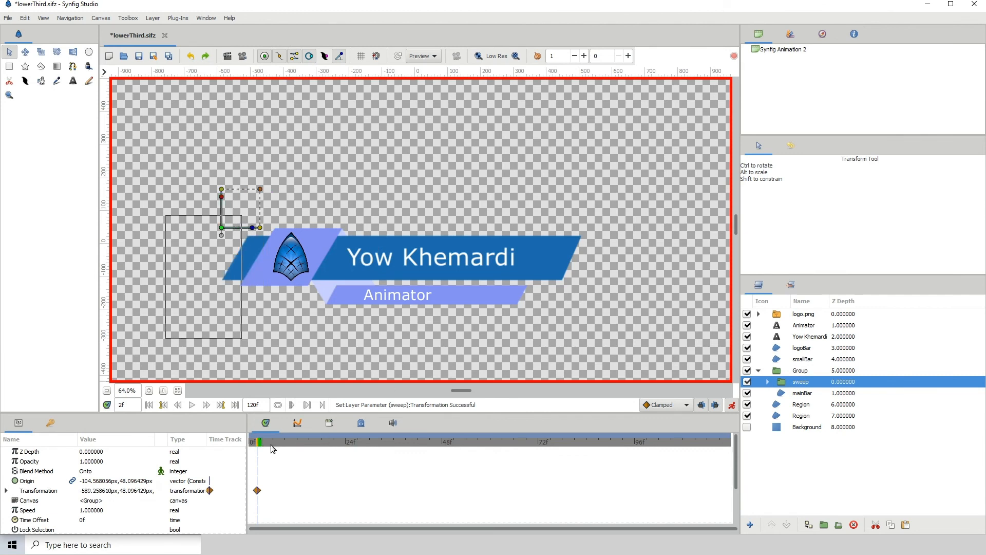
- At frame 35, nudge the sweep group horizontally past mainBar's far end to an X offset of about 552 px
{"action": "left_click_drag", "start_coordinate": [271, 446], "coordinate": [391, 448]}
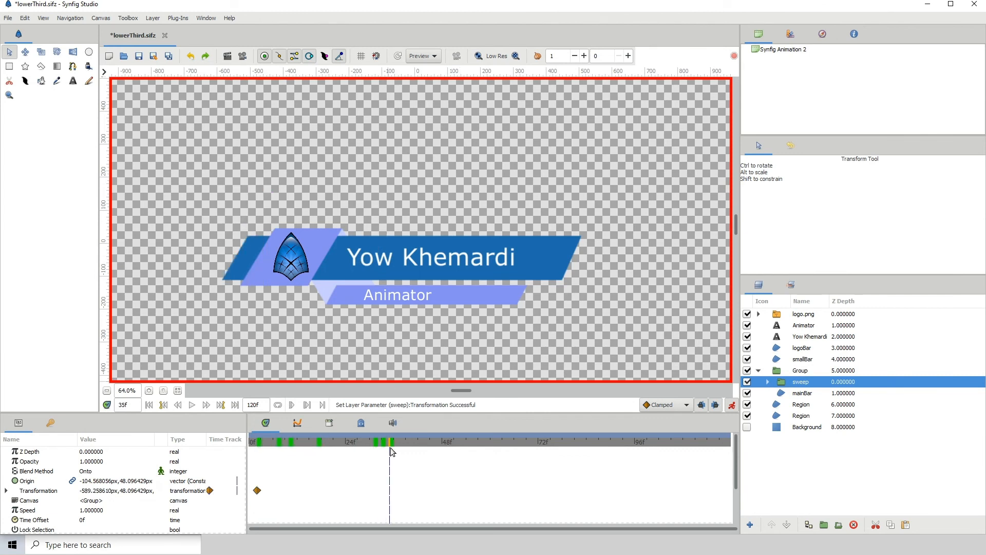
{"action": "left_click", "coordinate": [221, 229]}
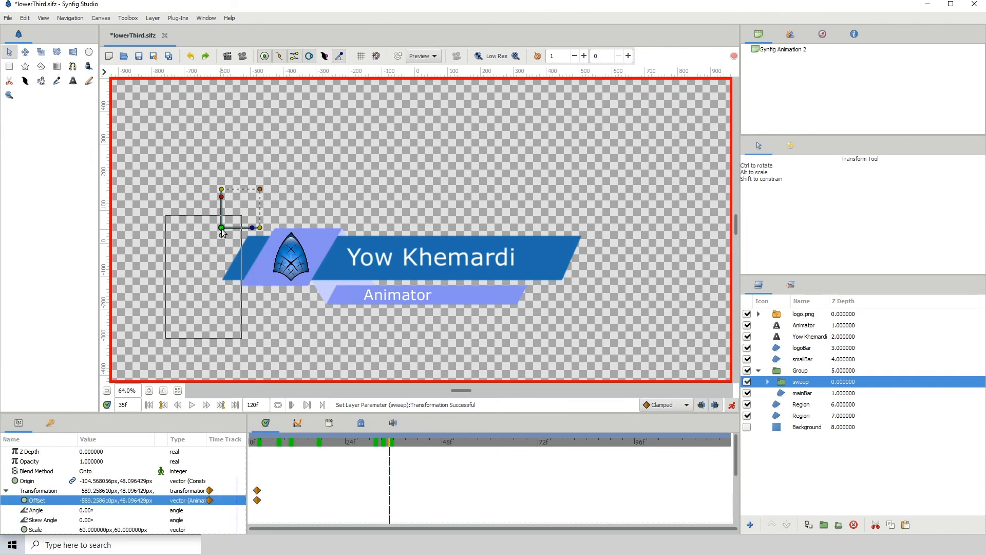
{"action": "key", "text": "shift+Right"}
{"action": "key", "text": "shift+Right"}
{"action": "key", "text": "shift+Right"}
{"action": "key", "text": "shift+Right"}
{"action": "key", "text": "shift+Right"}
{"action": "key", "text": "shift+Right"}
{"action": "key", "text": "shift+Right"}
{"action": "key", "text": "shift+Right"}
{"action": "key", "text": "shift+Right"}
{"action": "key", "text": "shift+Right"}
{"action": "key", "text": "shift+Right"}
{"action": "key", "text": "shift+Right"}
{"action": "key", "text": "shift+Right"}
{"action": "key", "text": "shift+Right"}
{"action": "key", "text": "shift+Right"}
{"action": "key", "text": "shift+Right"}
{"action": "key", "text": "shift+Right"}
{"action": "key", "text": "shift+Right"}
{"action": "key", "text": "shift+Right"}
{"action": "key", "text": "shift+Right"}
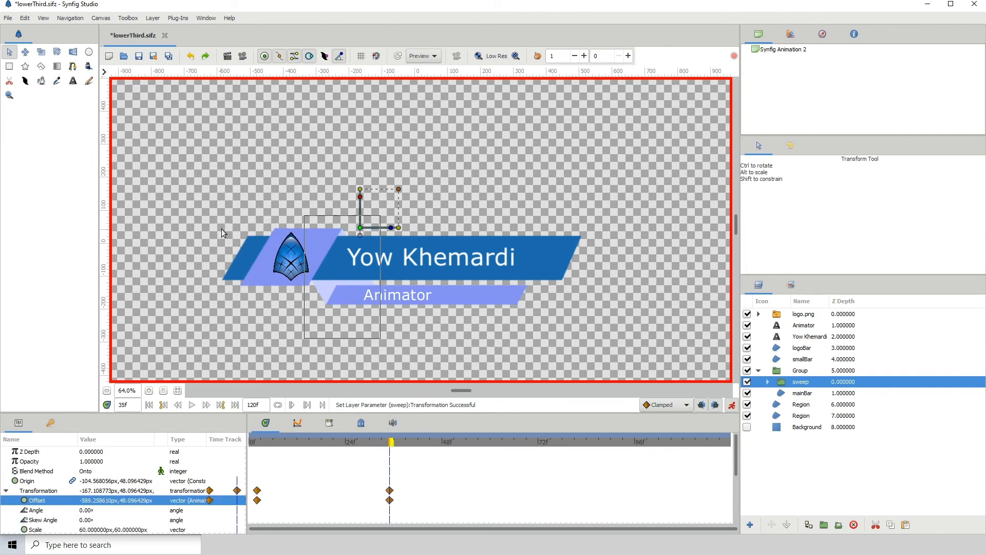
{"action": "key", "text": "shift+Right"}
{"action": "key", "text": "shift+Right"}
{"action": "key", "text": "shift+Right"}
{"action": "key", "text": "shift+Right"}
{"action": "key", "text": "shift+Right"}
{"action": "key", "text": "shift+Right"}
{"action": "key", "text": "shift+Right"}
{"action": "key", "text": "shift+Right"}
{"action": "key", "text": "shift+Right"}
{"action": "key", "text": "shift+Right"}
{"action": "key", "text": "shift+Right"}
{"action": "key", "text": "shift+Right"}
{"action": "key", "text": "shift+Right"}
{"action": "key", "text": "shift+Right"}
{"action": "key", "text": "shift+Right"}
{"action": "key", "text": "shift+Right"}
{"action": "key", "text": "shift+Right"}
{"action": "key", "text": "shift+Right"}
{"action": "key", "text": "shift+Right"}
{"action": "key", "text": "shift+Right"}
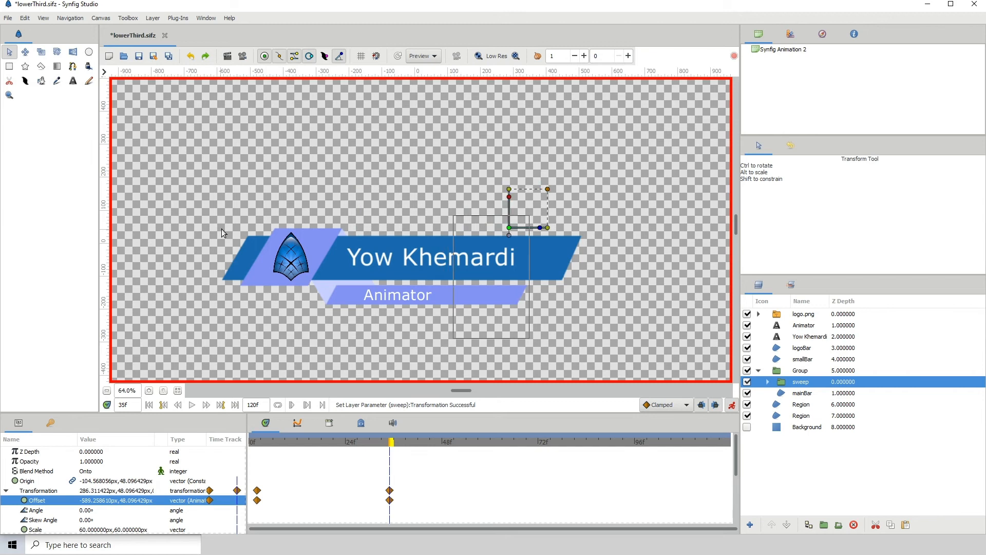
{"action": "key", "text": "shift+Right"}
{"action": "key", "text": "shift+Right"}
{"action": "key", "text": "shift+Right"}
{"action": "key", "text": "shift+Right"}
{"action": "key", "text": "shift+Right"}
{"action": "key", "text": "shift+Right"}
{"action": "key", "text": "shift+Right"}
{"action": "key", "text": "shift+Right"}
{"action": "key", "text": "shift+Right"}
{"action": "key", "text": "shift+Right"}
{"action": "key", "text": "shift+Right"}
{"action": "key", "text": "shift+Right"}
{"action": "key", "text": "shift+Right"}
{"action": "key", "text": "shift+Right"}
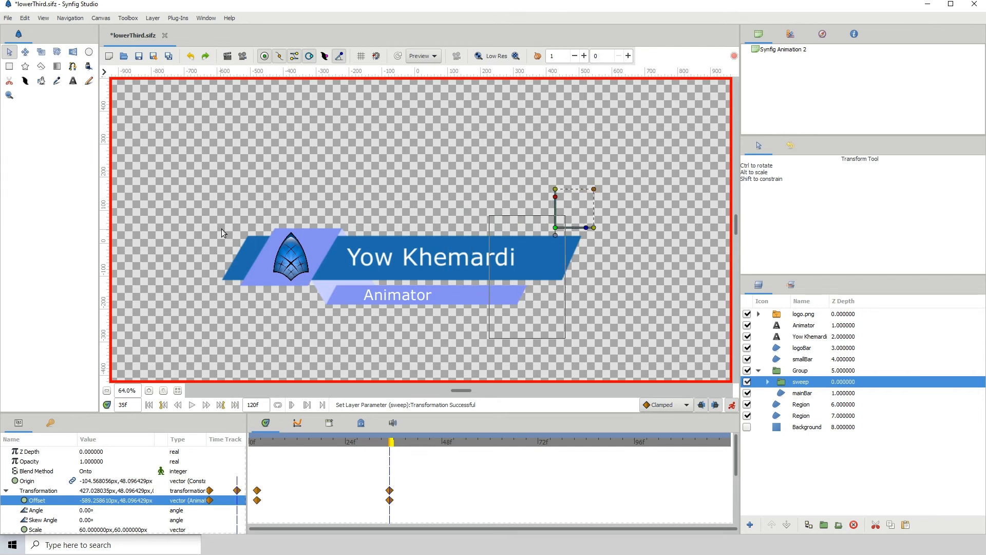
{"action": "key", "text": "shift+Right"}
{"action": "key", "text": "shift+Right"}
{"action": "key", "text": "shift+Right"}
{"action": "key", "text": "shift+Right"}
{"action": "key", "text": "shift+Right"}
{"action": "key", "text": "shift+Right"}
{"action": "key", "text": "shift+Right"}
{"action": "key", "text": "shift+Right"}
{"action": "key", "text": "shift+Right"}
{"action": "key", "text": "shift+Right"}
{"action": "key", "text": "shift+Right"}
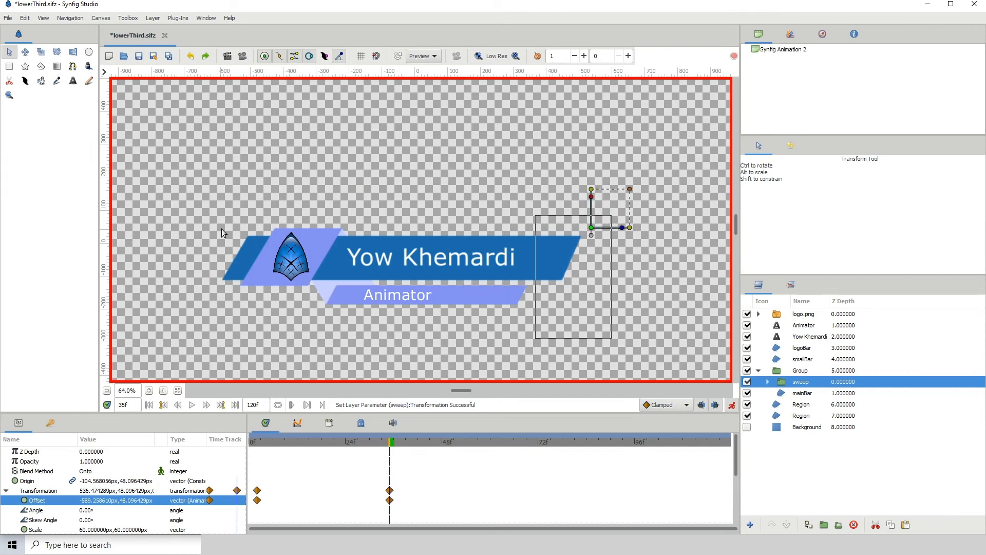
{"action": "key", "text": "shift+Right"}
{"action": "key", "text": "shift+Right"}
- Scrub back to the start and play the animation to check the light sweep across mainBar
{"action": "left_click_drag", "start_coordinate": [386, 445], "coordinate": [281, 442]}
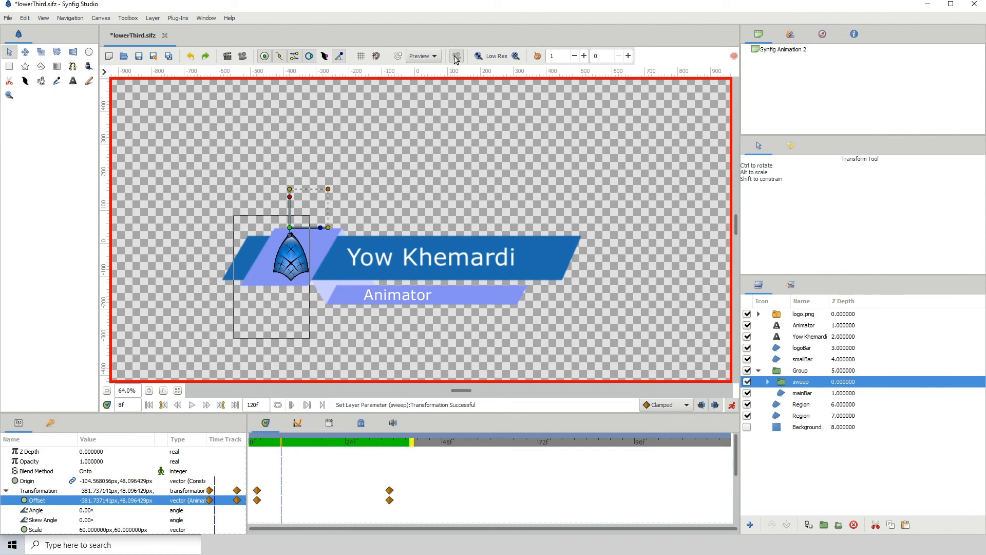
{"action": "left_click_drag", "start_coordinate": [276, 440], "coordinate": [230, 444]}
{"action": "key", "text": "space"}
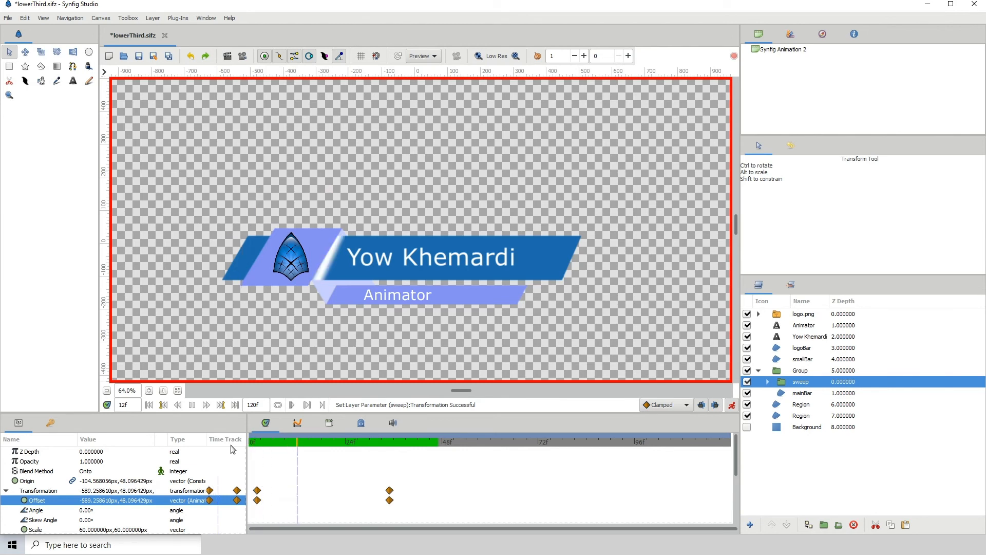
{"action": "key", "text": "space"}
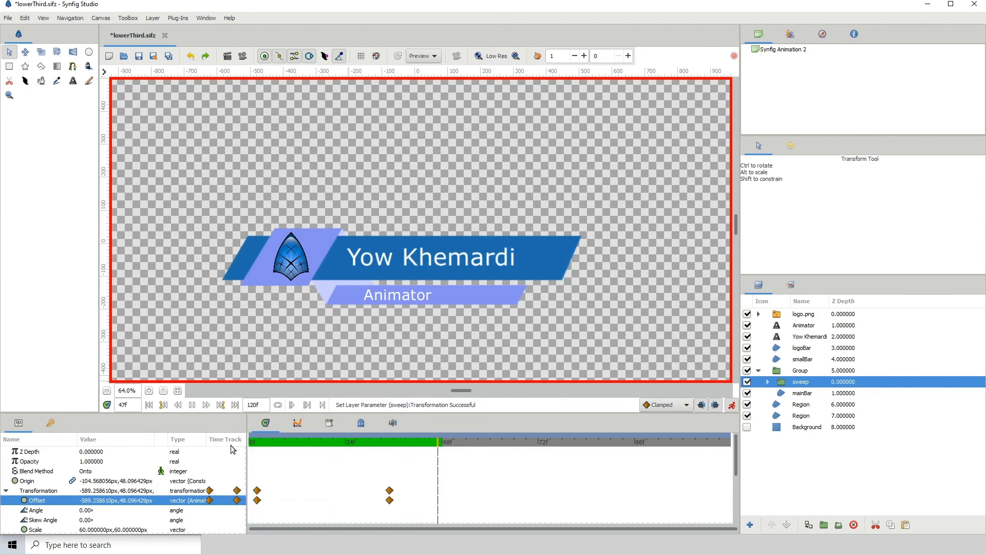
- Shift the sweep group's end waypoint from frame 35 to frame 47 and play back the slower sweep
{"action": "left_click", "coordinate": [390, 491]}
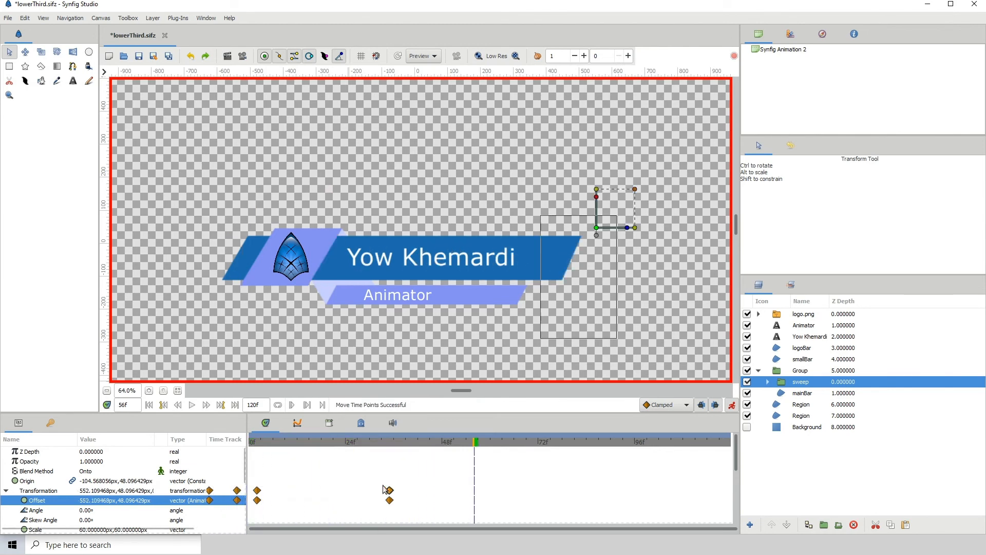
{"action": "left_click_drag", "start_coordinate": [389, 491], "coordinate": [439, 497]}
{"action": "left_click_drag", "start_coordinate": [405, 448], "coordinate": [180, 449]}
{"action": "key", "text": "space"}
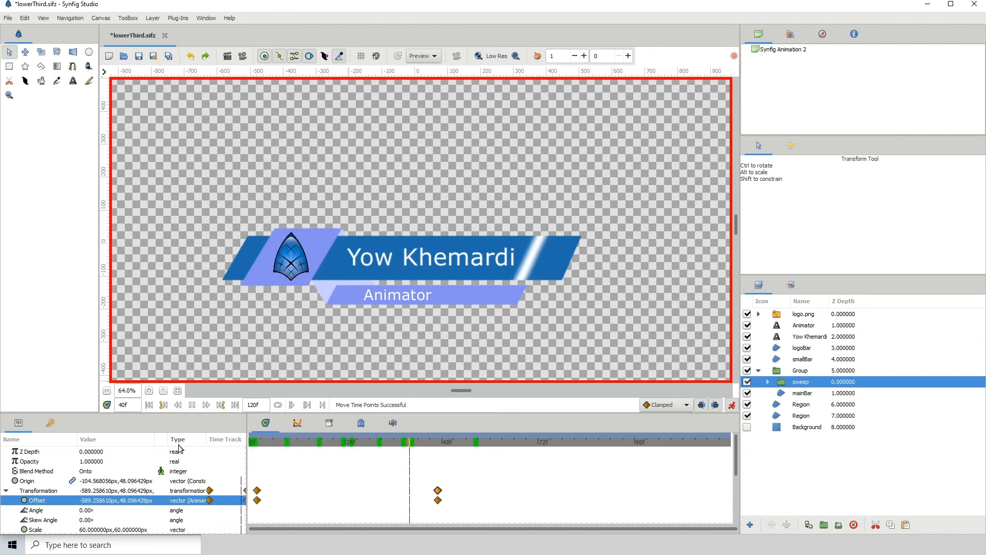
{"action": "key", "text": "space"}
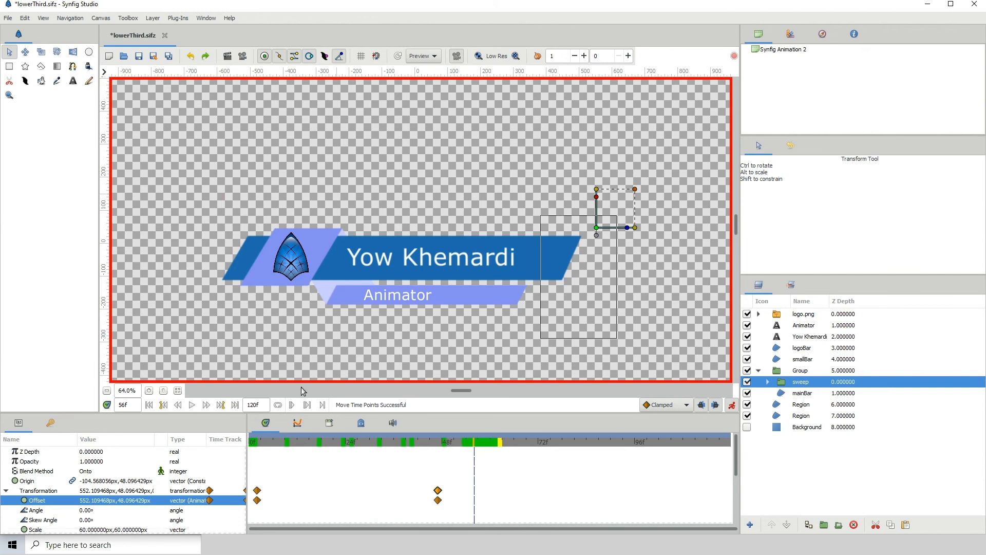
- Replay the retimed light sweep from frame 0 to review its speed
{"action": "left_click", "coordinate": [297, 441]}
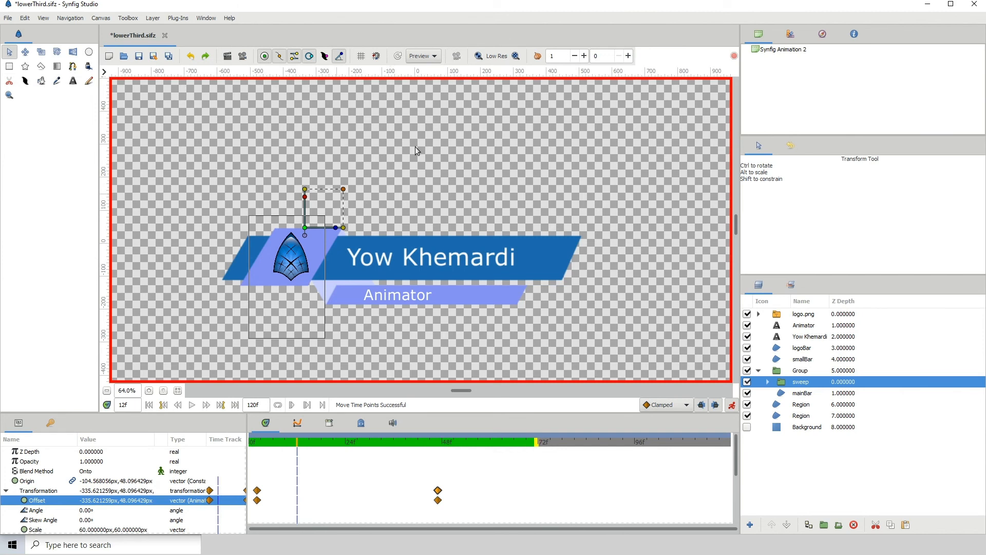
{"action": "left_click_drag", "start_coordinate": [269, 443], "coordinate": [211, 435]}
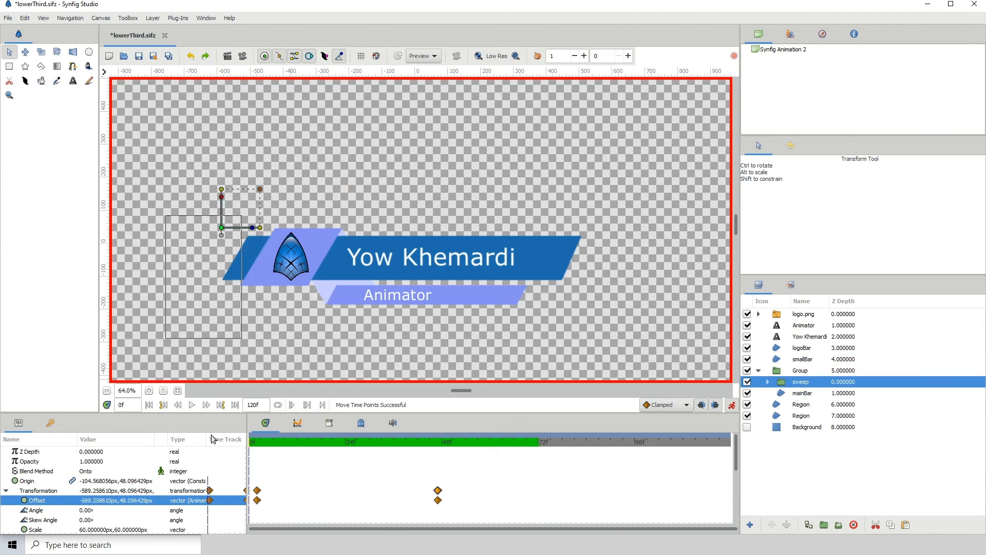
{"action": "key", "text": "space"}
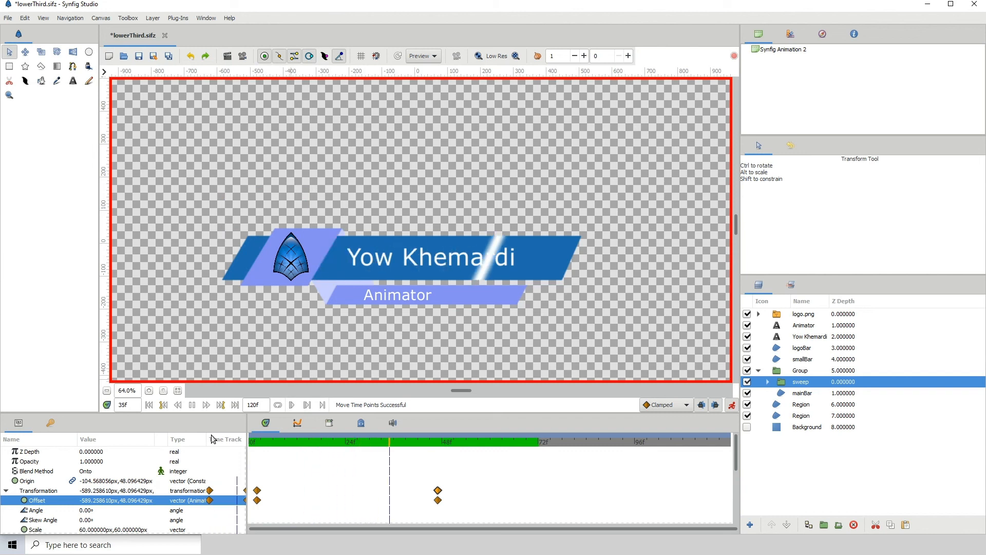
{"action": "key", "text": "space"}
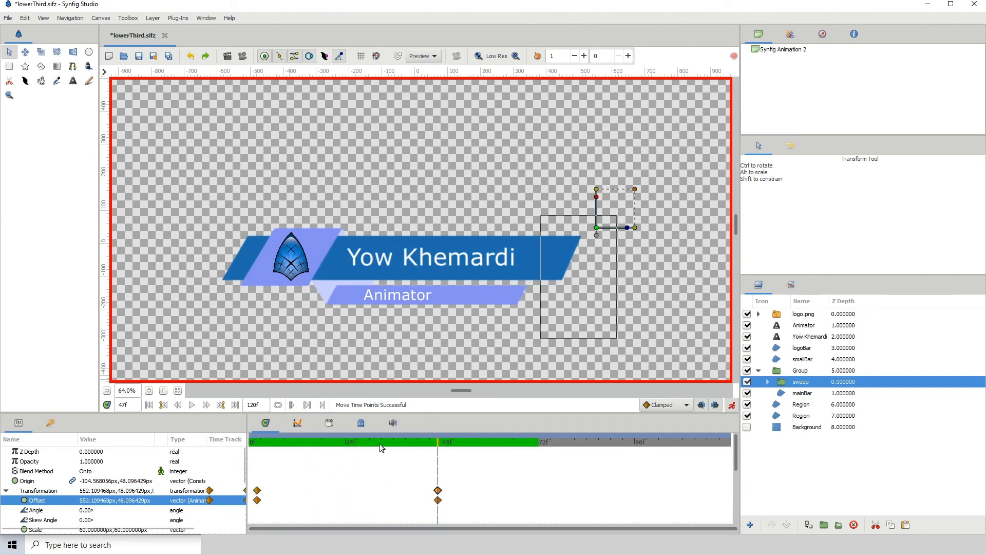
- At frame 30, expand the sweep group and set the lightSweep layer's feather to 20 px
{"action": "left_click", "coordinate": [369, 442]}
{"action": "left_click", "coordinate": [767, 381]}
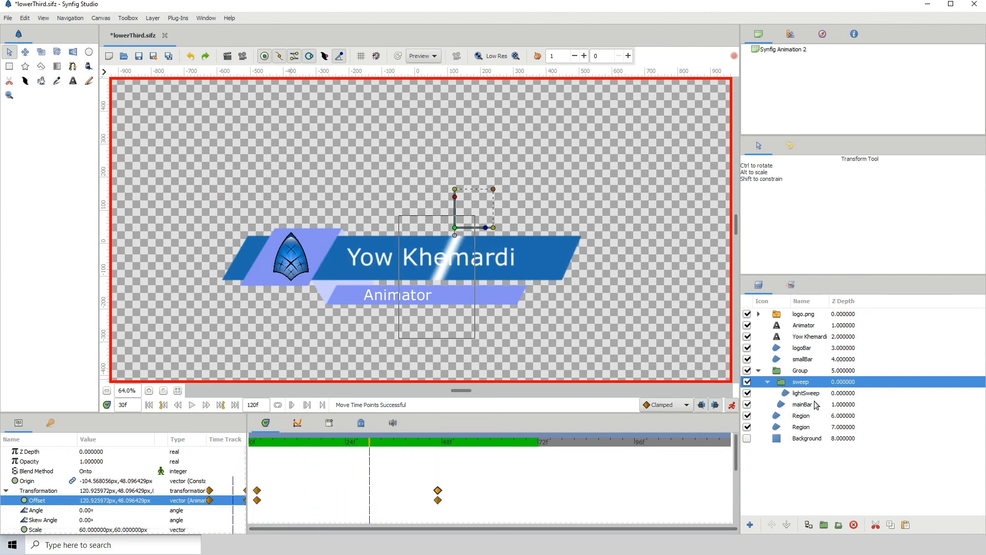
{"action": "left_click", "coordinate": [806, 393]}
{"action": "scroll", "coordinate": [105, 497], "scroll_direction": "down", "scroll_amount": 1}
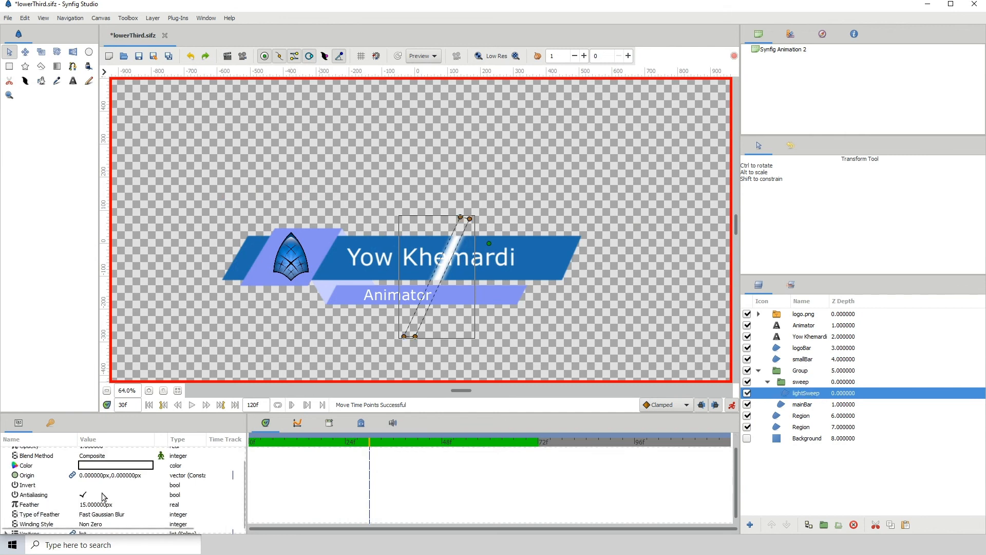
{"action": "left_click", "coordinate": [97, 505]}
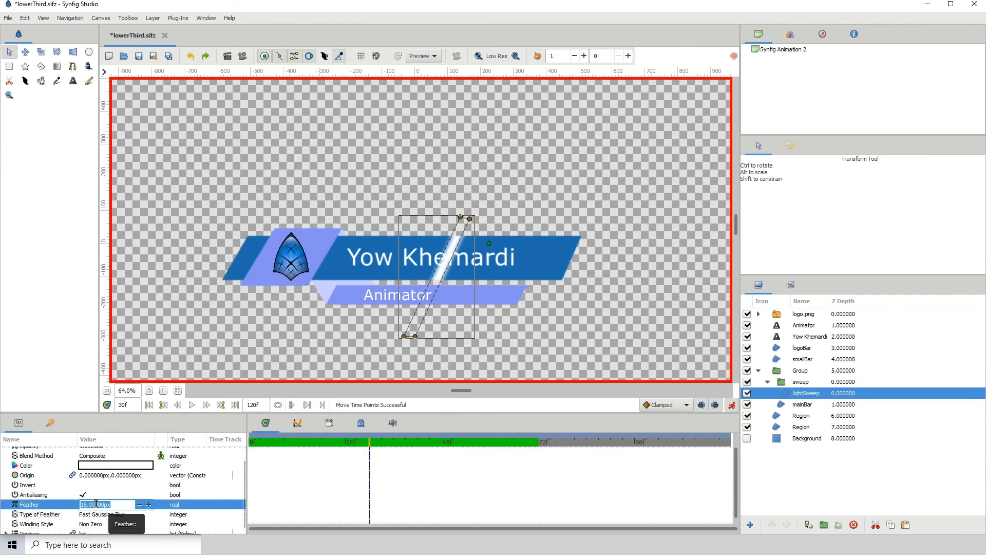
{"action": "type", "text": "2"}
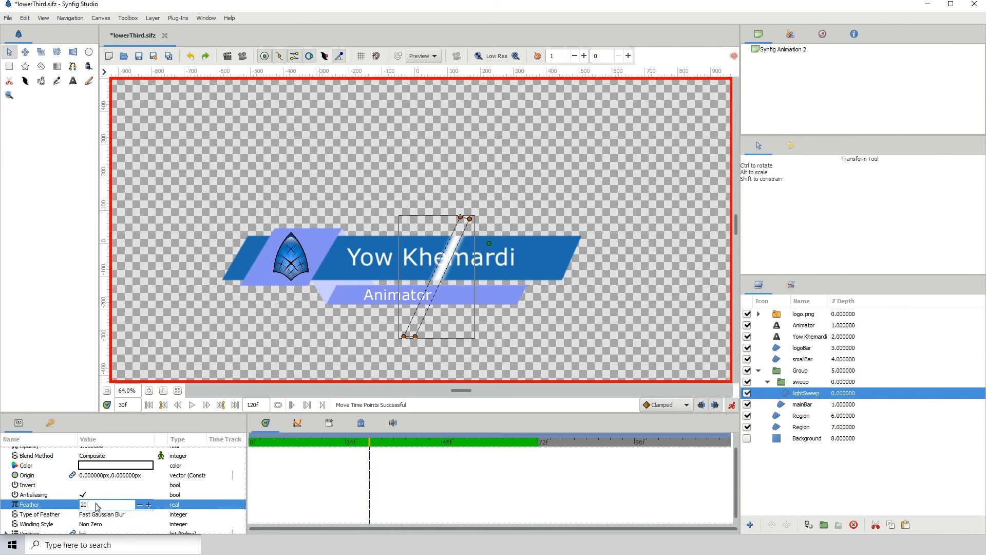
{"action": "type", "text": "0"}
{"action": "key", "text": "Return"}
- Scrub through the sweep and remove the lightSweep layer's Feather waypoint at frame 30
{"action": "left_click", "coordinate": [358, 443]}
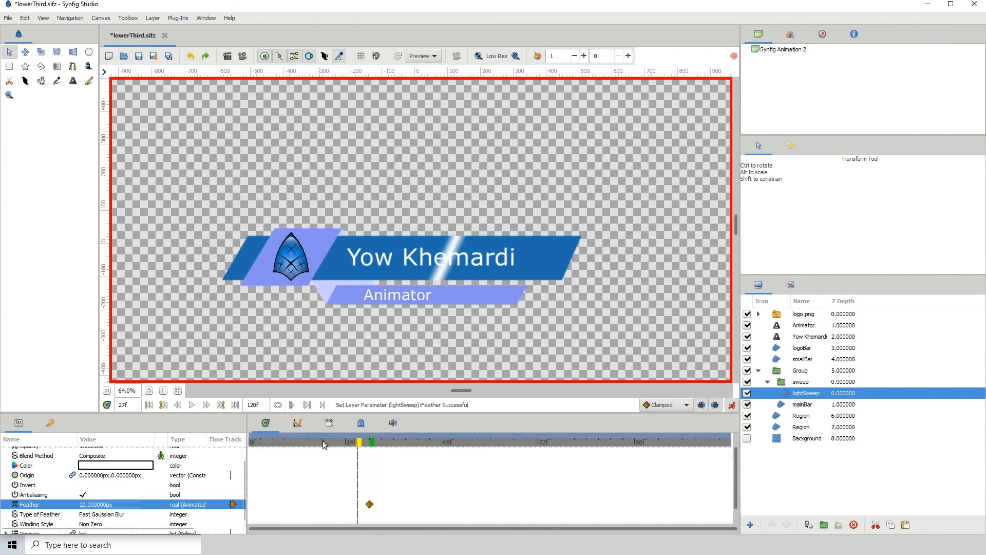
{"action": "left_click_drag", "start_coordinate": [322, 441], "coordinate": [354, 445]}
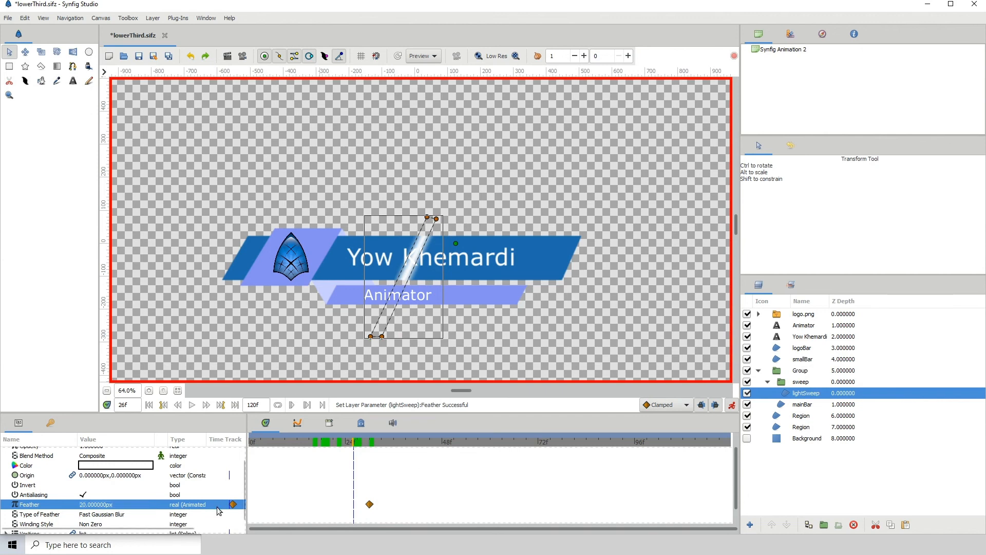
{"action": "right_click", "coordinate": [369, 504]}
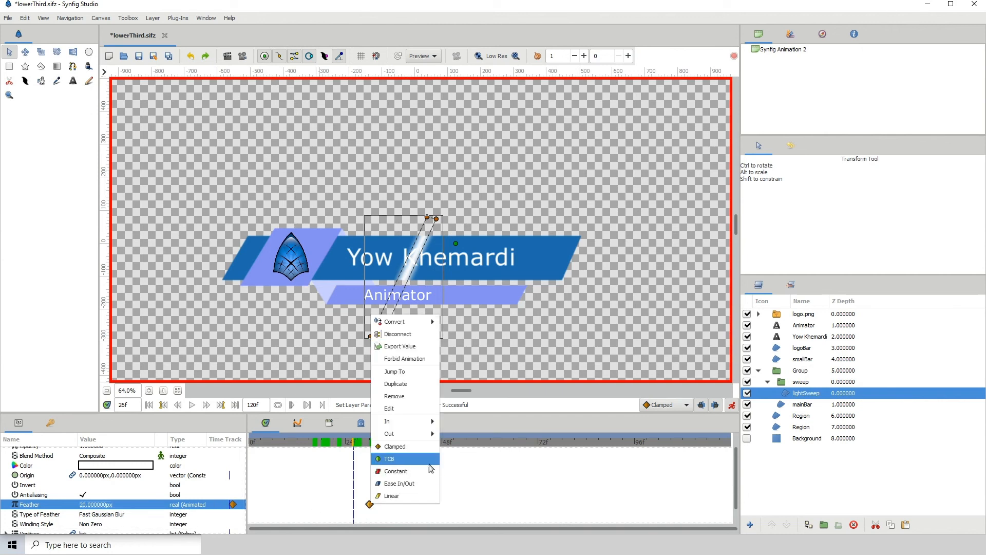
{"action": "left_click", "coordinate": [399, 397]}
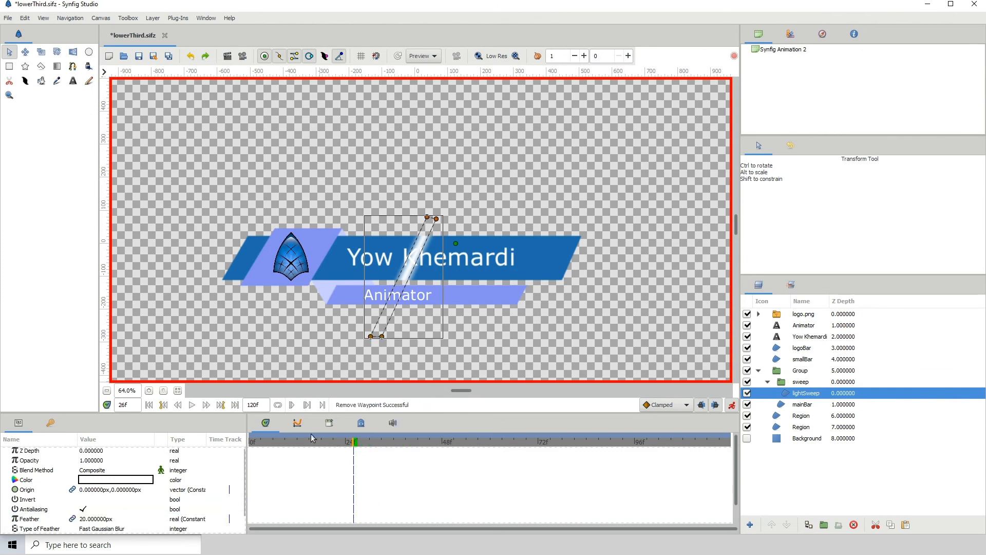
- Group all layers above Background, from logo.png down to the lowest Region layer, into one group
{"action": "left_click", "coordinate": [335, 441]}
{"action": "left_click", "coordinate": [758, 370]}
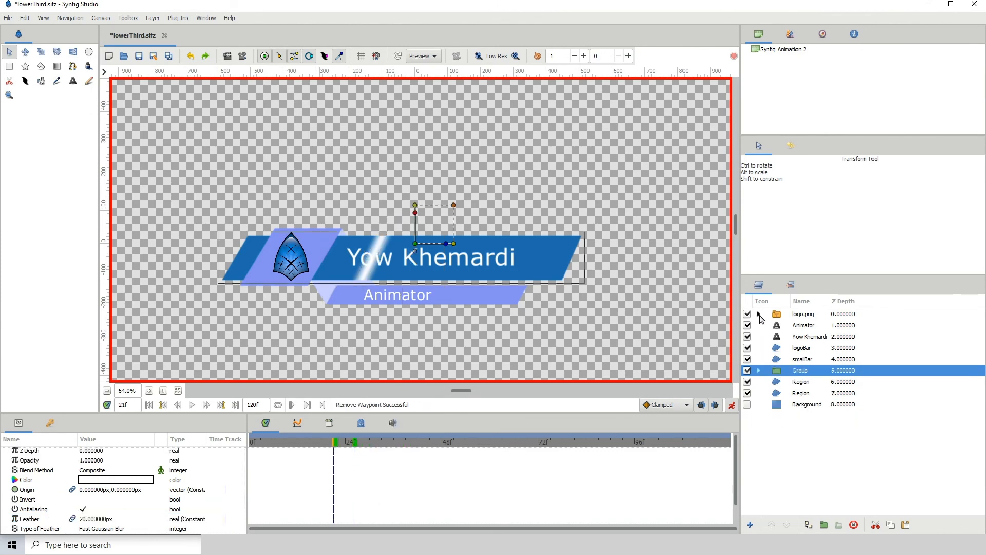
{"action": "left_click", "coordinate": [149, 390]}
{"action": "left_click", "coordinate": [148, 390]}
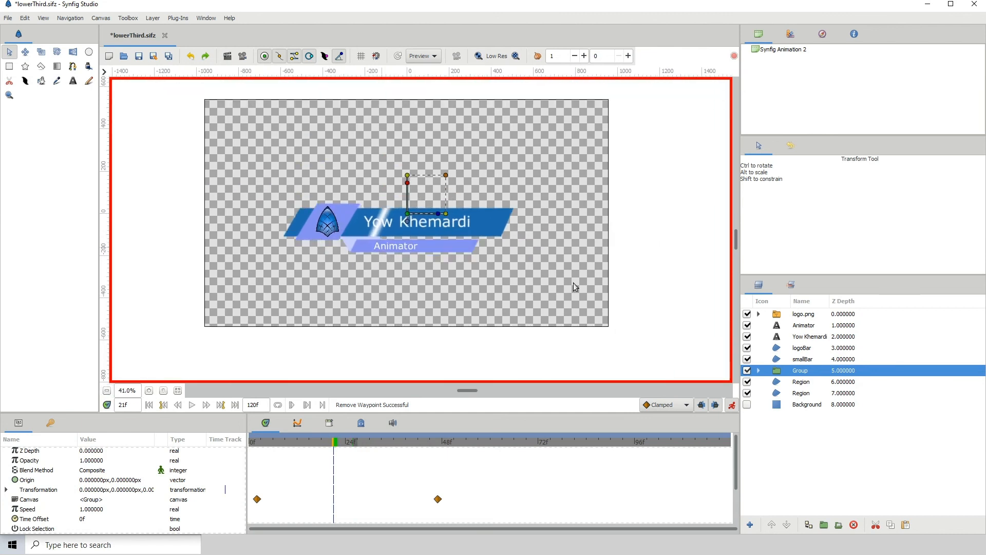
{"action": "left_click", "coordinate": [809, 314]}
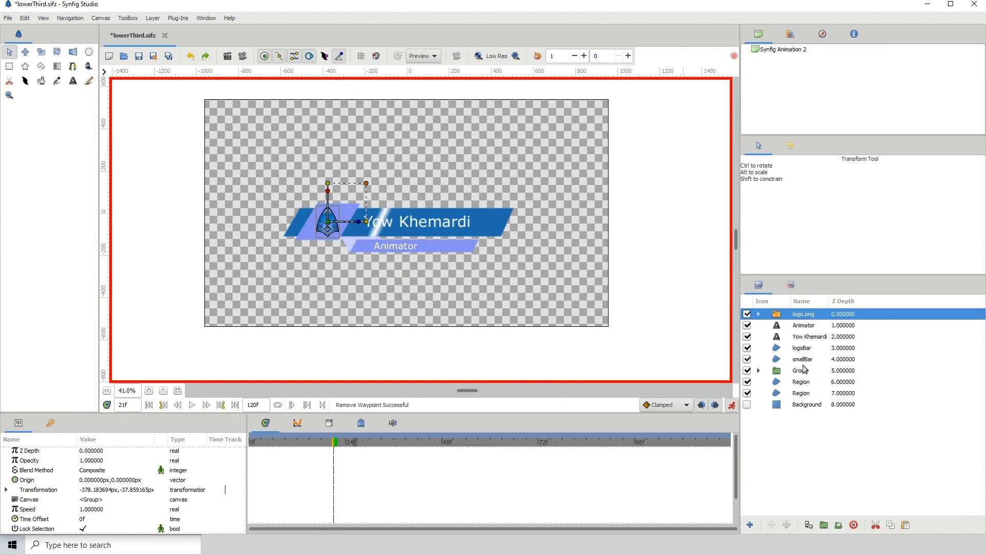
{"action": "left_click", "coordinate": [797, 393], "text": "shift"}
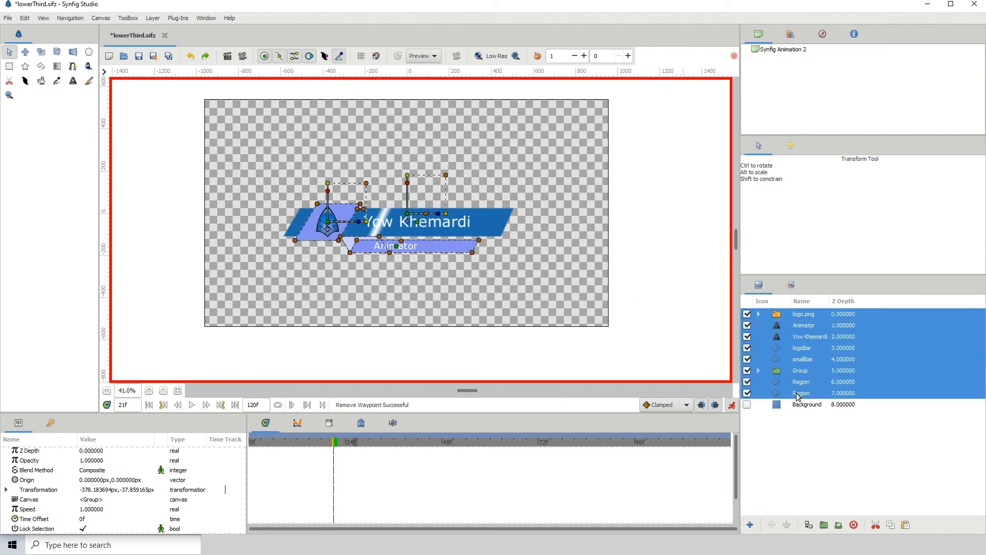
{"action": "left_click", "coordinate": [836, 527]}
- Rename the new group holding all the title layers as lowerThird
{"action": "left_click", "coordinate": [801, 314]}
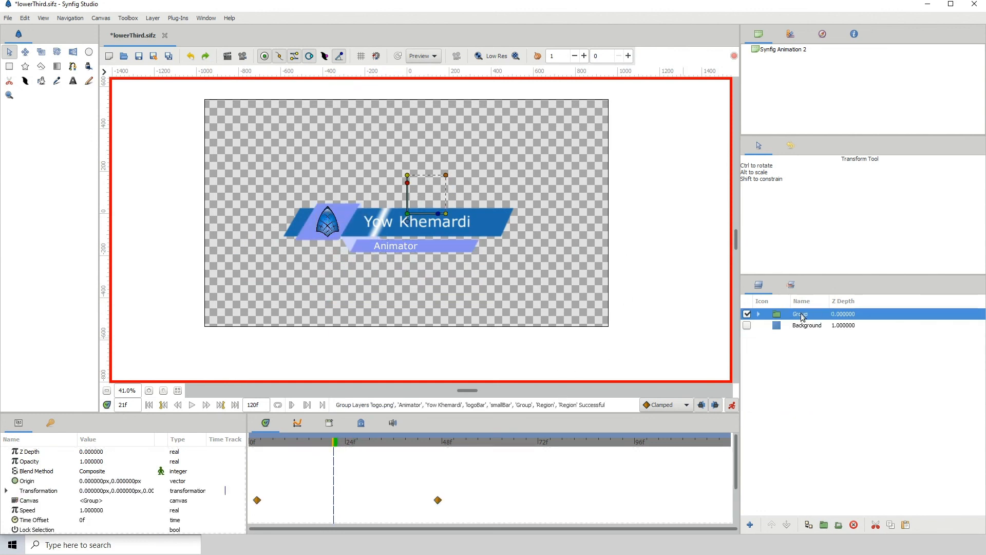
{"action": "left_click", "coordinate": [801, 314]}
{"action": "type", "text": "lower"}
{"action": "key", "text": "Caps_Lock"}
{"action": "key", "text": "Caps_Lock"}
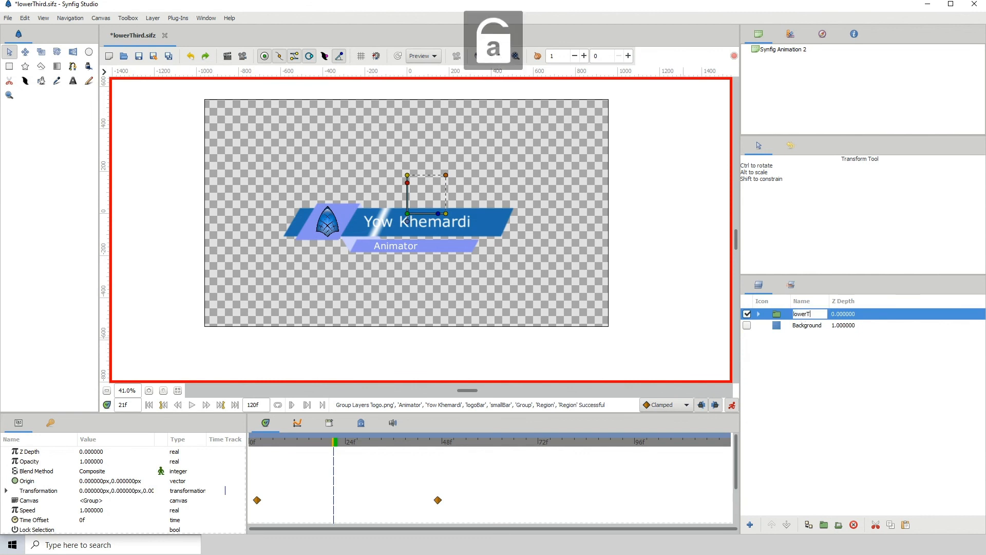
{"action": "type", "text": "werThird"}
{"action": "key", "text": "Return"}
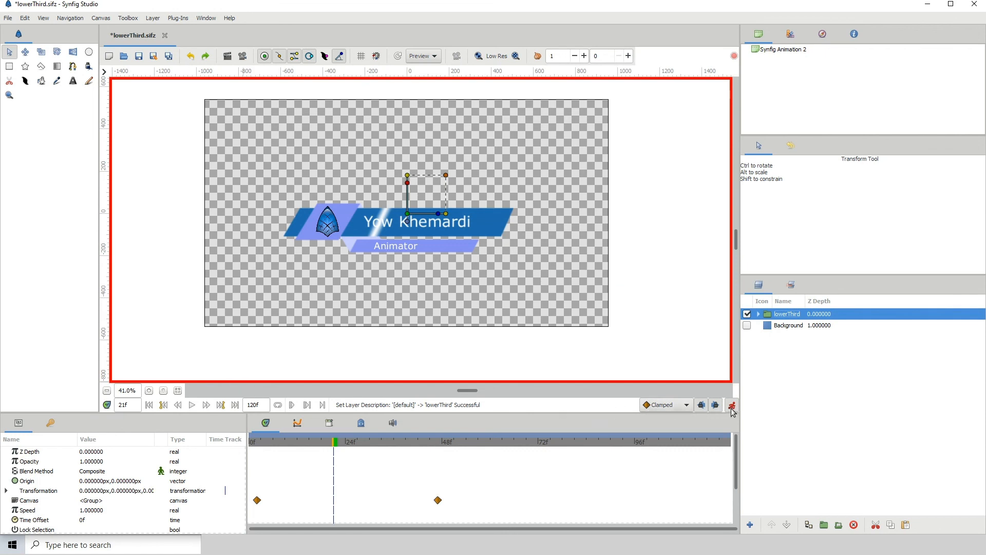
- At frame 2, move the lowerThird group below the canvas, to an offset of about -88, -616 px
{"action": "left_click_drag", "start_coordinate": [327, 444], "coordinate": [257, 442]}
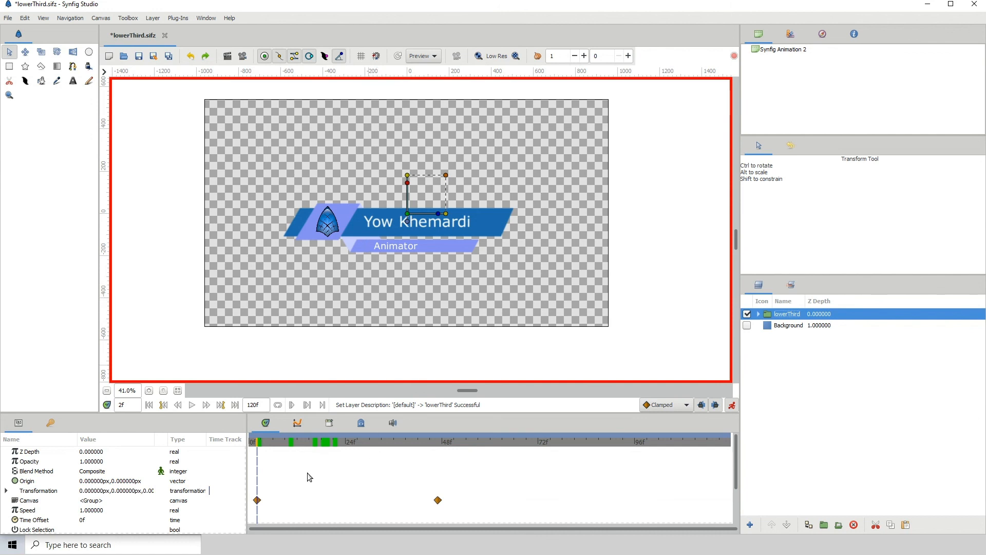
{"action": "left_click", "coordinate": [408, 216]}
{"action": "left_click_drag", "start_coordinate": [408, 216], "coordinate": [389, 344]}
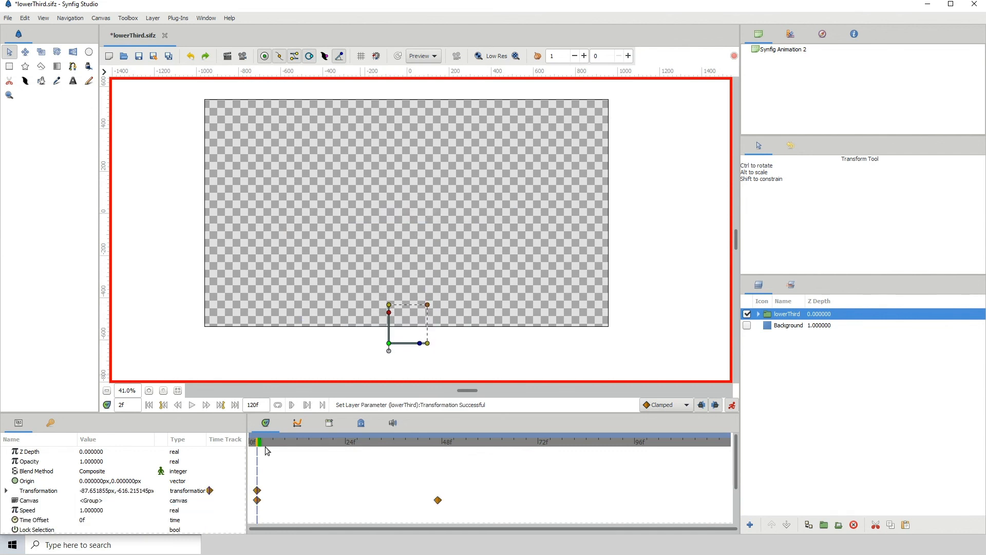
- At frame 22, raise the lowerThird group straight up into the lower part of the canvas, to a vertical offset of about -289 px
{"action": "left_click_drag", "start_coordinate": [265, 445], "coordinate": [337, 443]}
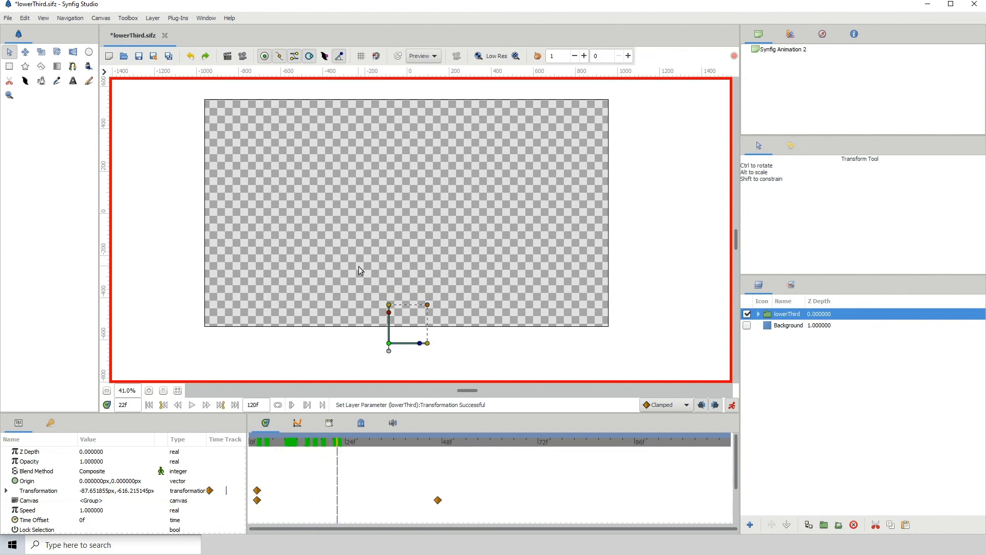
{"action": "key", "text": "shift+Up"}
{"action": "key", "text": "shift+Up"}
{"action": "key", "text": "shift+Up"}
{"action": "key", "text": "shift+Up"}
{"action": "key", "text": "shift+Up"}
{"action": "key", "text": "shift+Up"}
{"action": "key", "text": "shift+Up"}
{"action": "key", "text": "shift+Up"}
{"action": "key", "text": "shift+Up"}
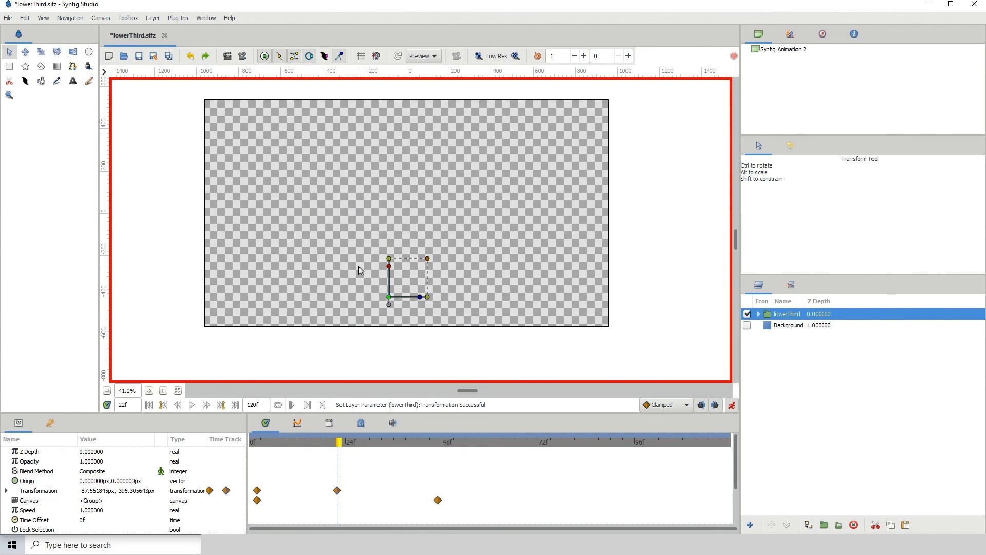
{"action": "key", "text": "shift+Up"}
{"action": "key", "text": "shift+Up"}
{"action": "key", "text": "shift+Up"}
{"action": "key", "text": "shift+Up"}
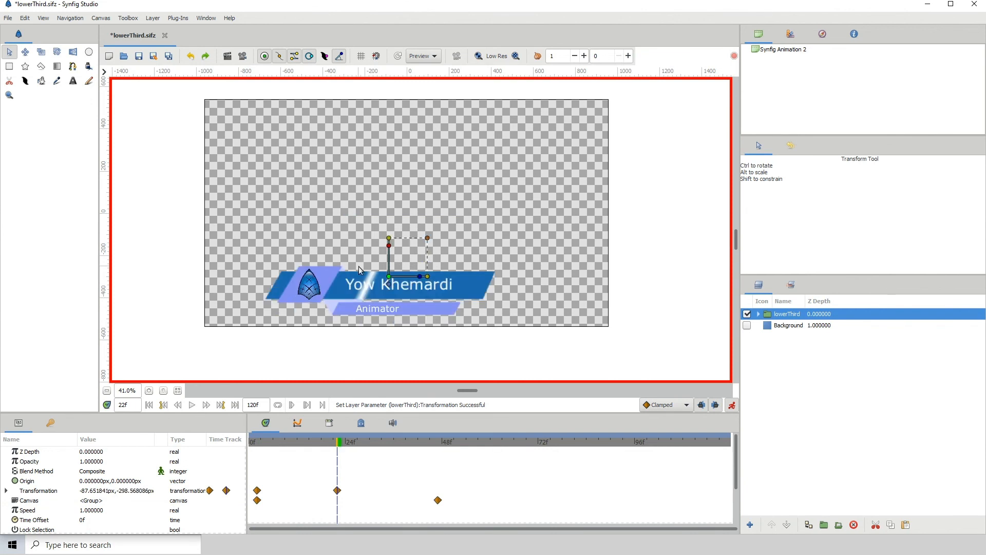
{"action": "key", "text": "Up"}
{"action": "key", "text": "Up"}
{"action": "key", "text": "Up"}
{"action": "key", "text": "Up"}
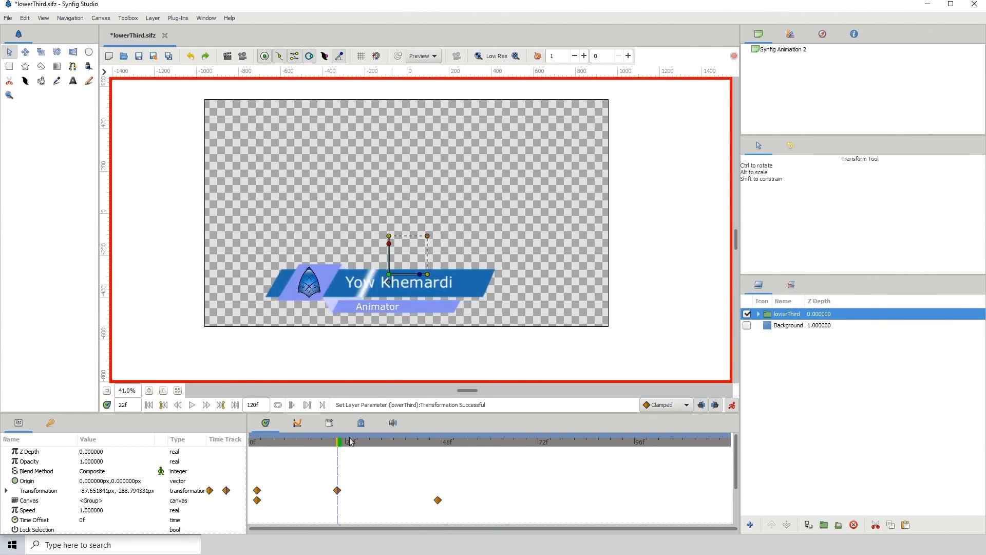
- Play back the lowerThird group's rise from the start and check its timing against the light sweep
{"action": "left_click_drag", "start_coordinate": [307, 442], "coordinate": [255, 443]}
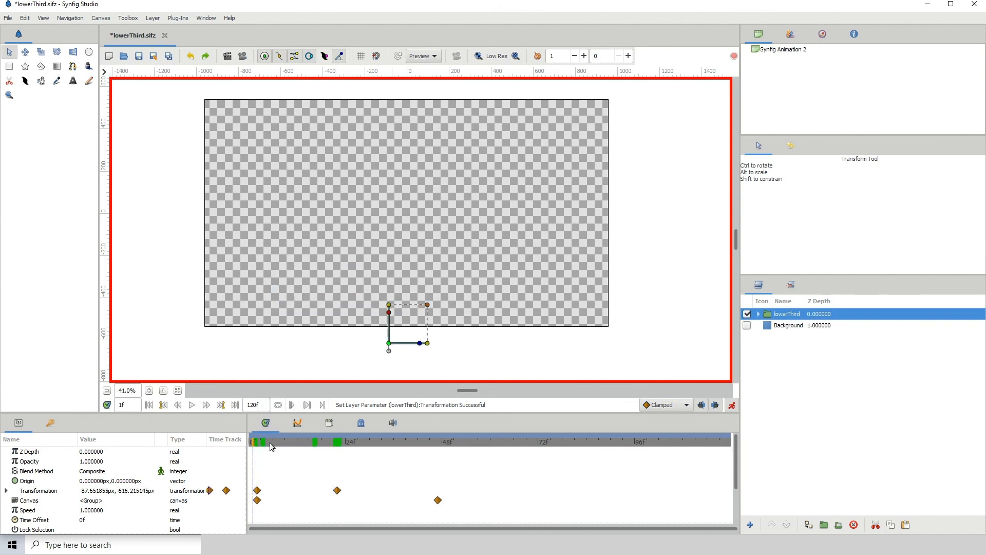
{"action": "key", "text": "space"}
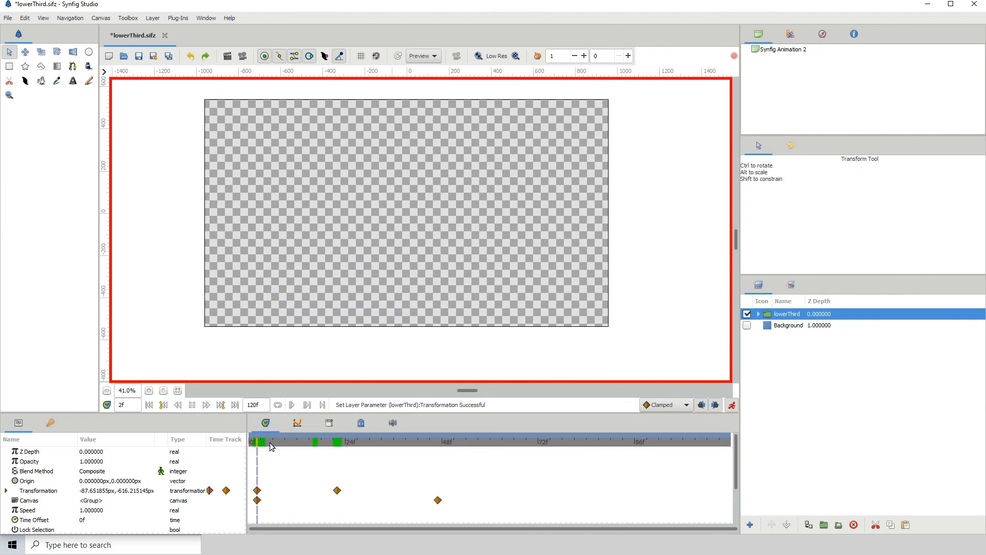
{"action": "key", "text": "space"}
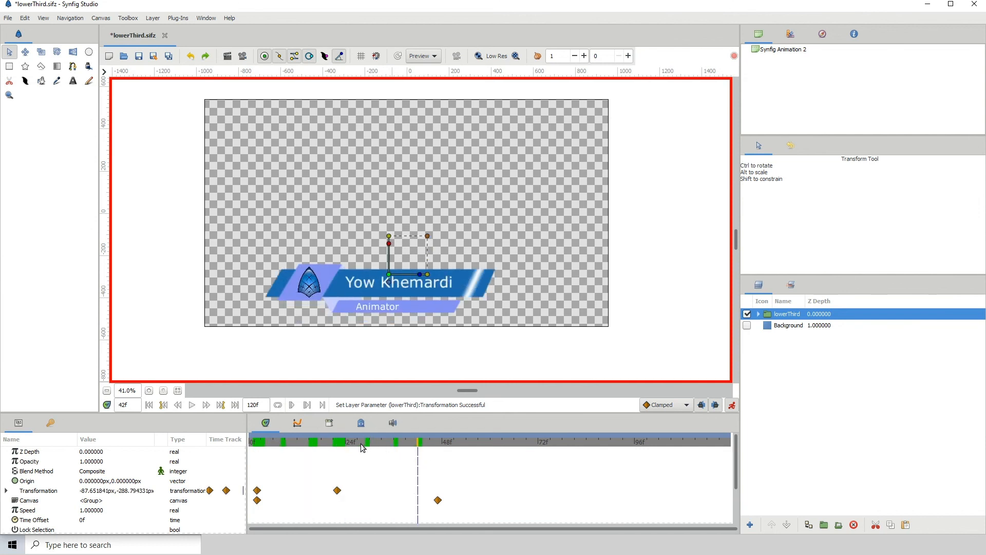
{"action": "left_click_drag", "start_coordinate": [361, 443], "coordinate": [325, 442]}
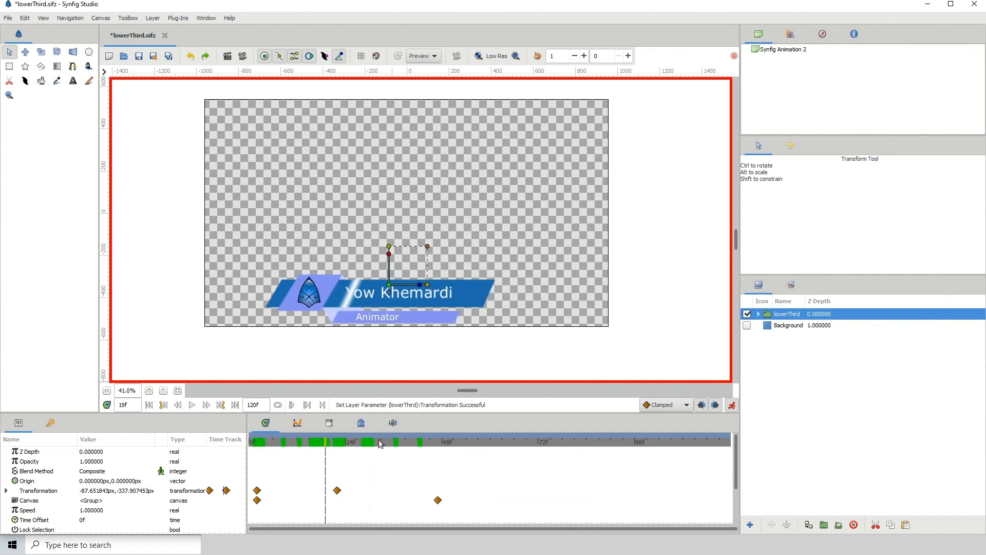
- Delay the sweep group's animation inside lowerThird by moving its transformation waypoints to frames 28 and 73
{"action": "left_click", "coordinate": [758, 314]}
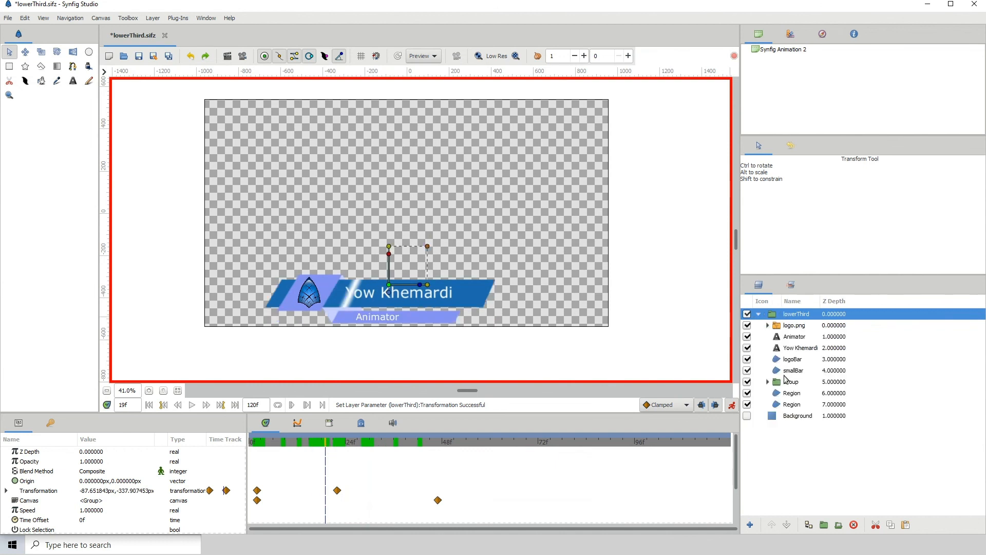
{"action": "left_click", "coordinate": [777, 384]}
{"action": "left_click", "coordinate": [767, 382]}
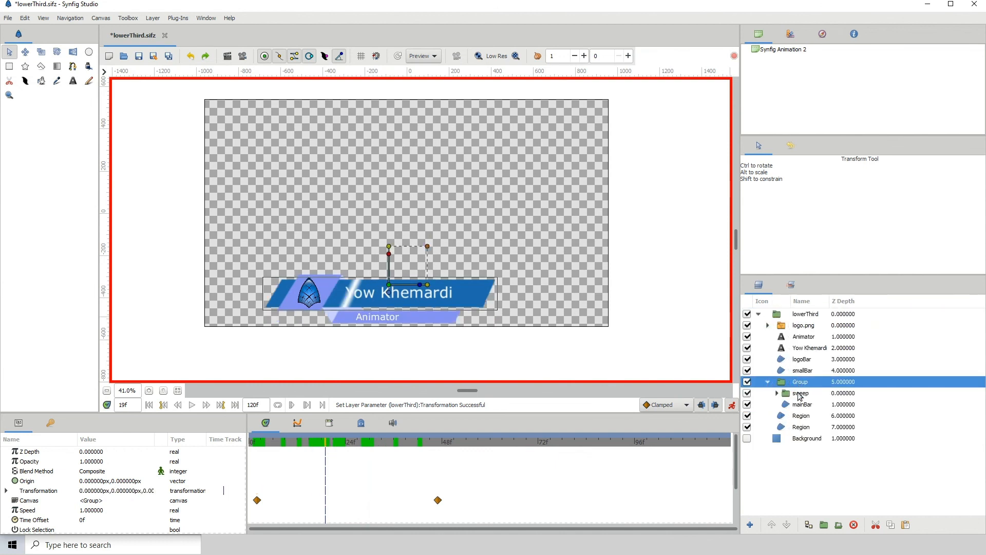
{"action": "left_click", "coordinate": [799, 394]}
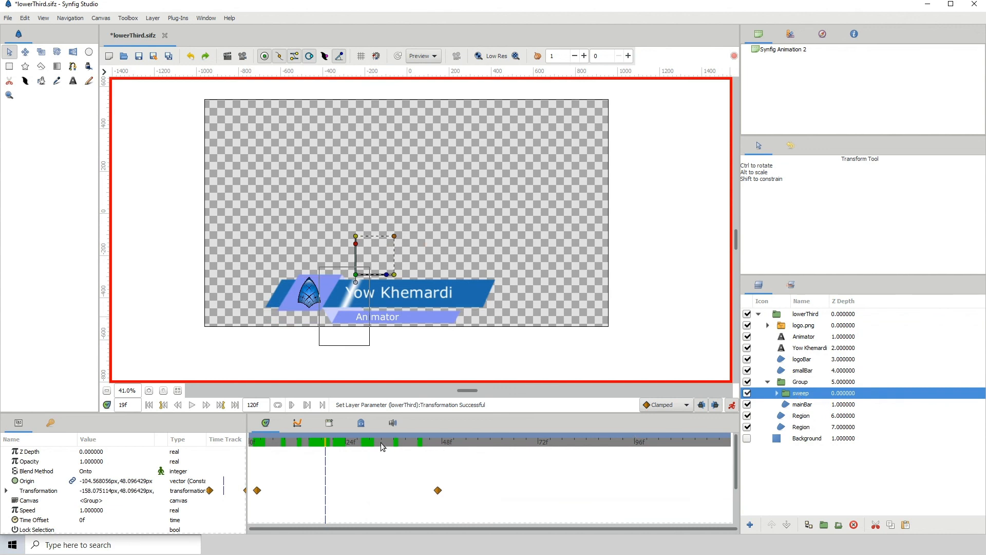
{"action": "left_click_drag", "start_coordinate": [327, 441], "coordinate": [361, 441]}
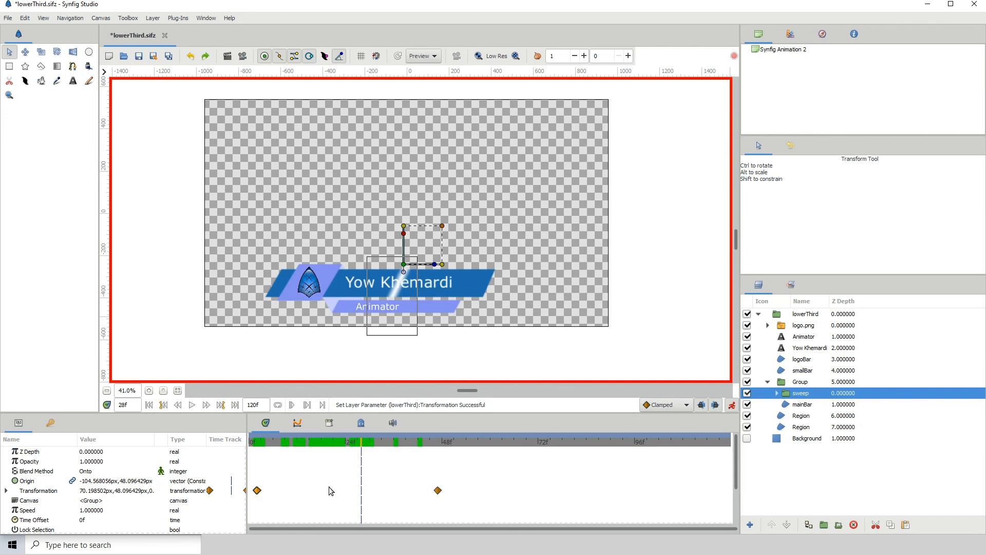
{"action": "left_click_drag", "start_coordinate": [437, 491], "coordinate": [542, 492]}
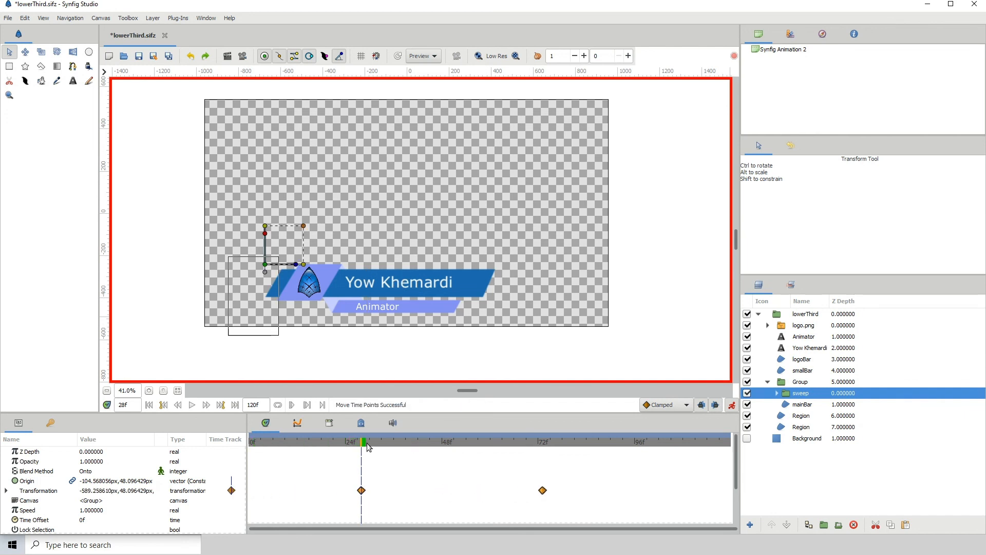
- Play back the title from frame 0 to review the rise followed by the delayed light sweep
{"action": "left_click_drag", "start_coordinate": [320, 442], "coordinate": [137, 434]}
{"action": "key", "text": "space"}
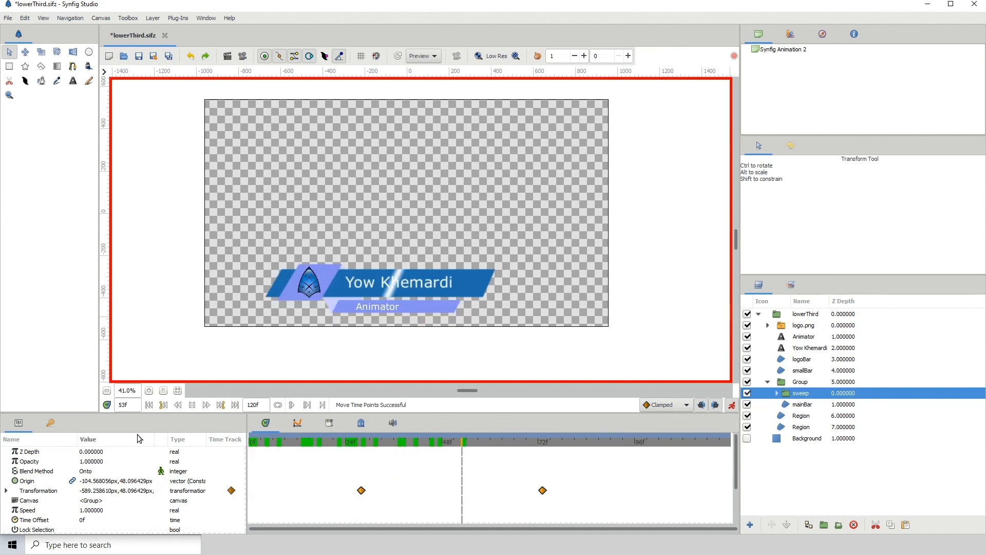
{"action": "key", "text": "space"}
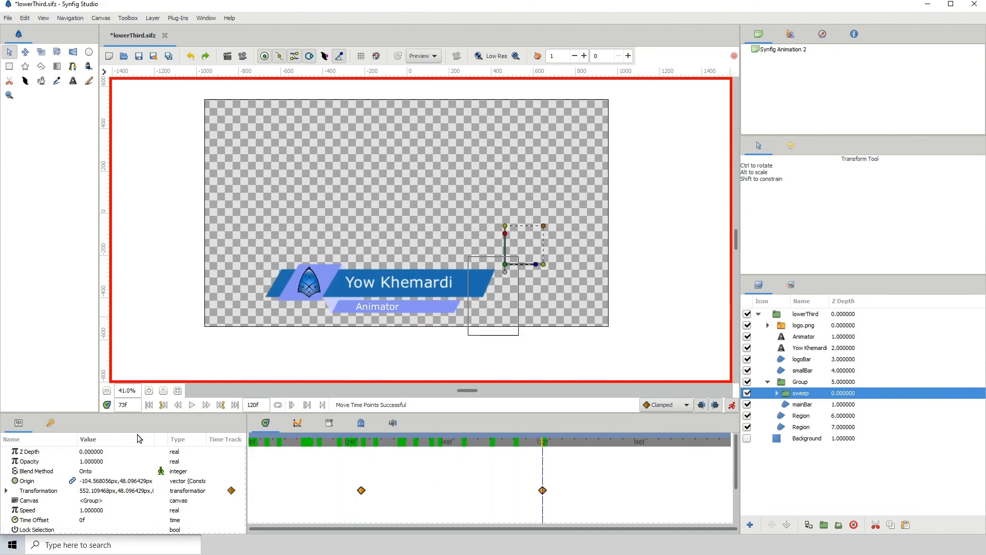
{"action": "left_click", "coordinate": [375, 444]}
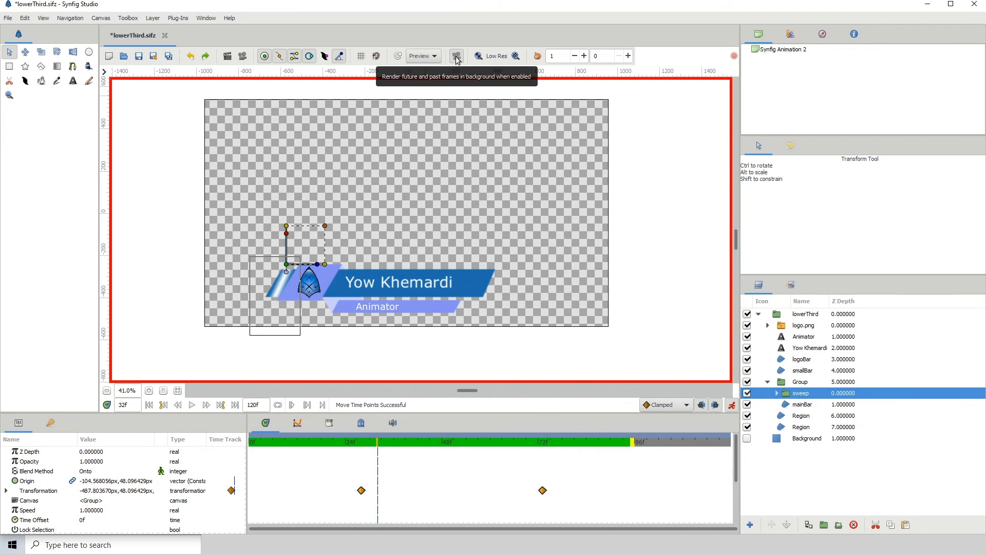
{"action": "left_click_drag", "start_coordinate": [335, 440], "coordinate": [234, 439]}
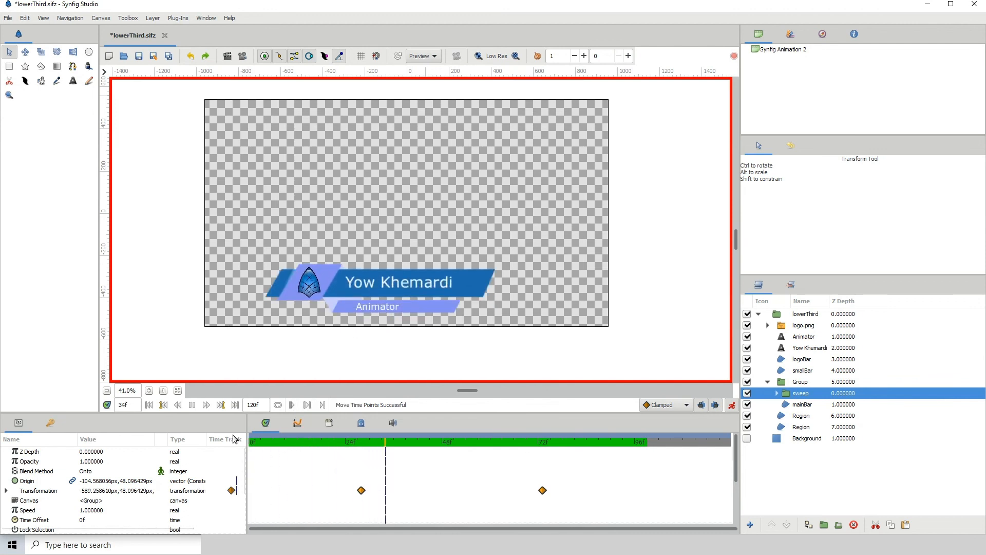
{"action": "key", "text": "space"}
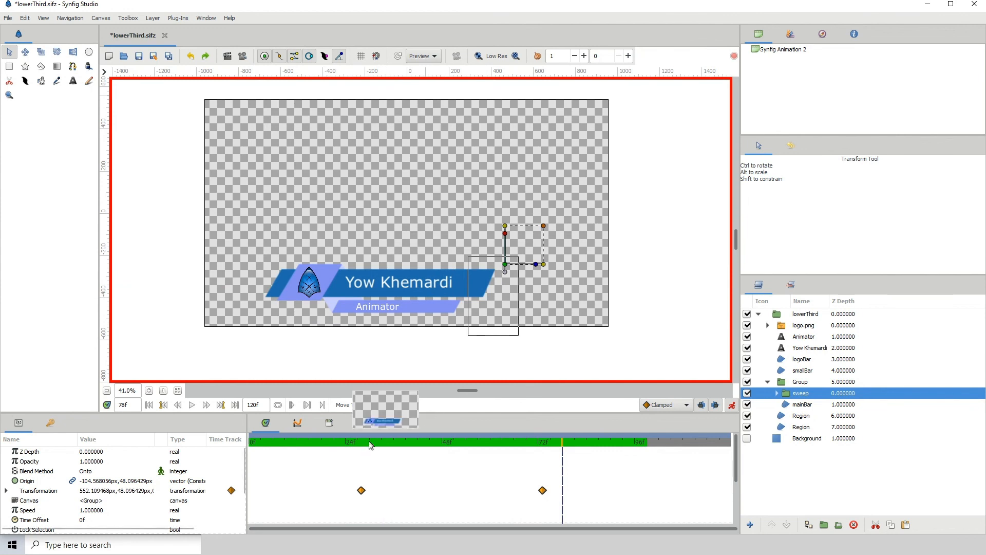
- Copy the lowerThird group's transformation waypoint from frame 22 to frame 27
{"action": "left_click", "coordinate": [805, 314]}
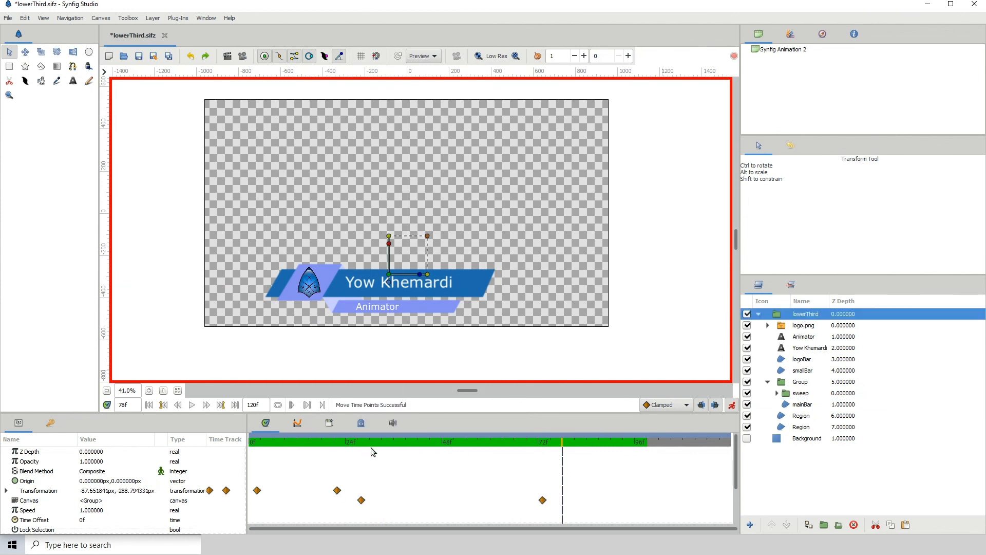
{"action": "mouse_move", "coordinate": [348, 439]}
{"action": "left_mouse_down"}
{"action": "mouse_move", "coordinate": [317, 448]}
{"action": "mouse_move", "coordinate": [358, 450]}
{"action": "left_mouse_up"}
{"action": "left_click_drag", "start_coordinate": [337, 490], "coordinate": [358, 490]}
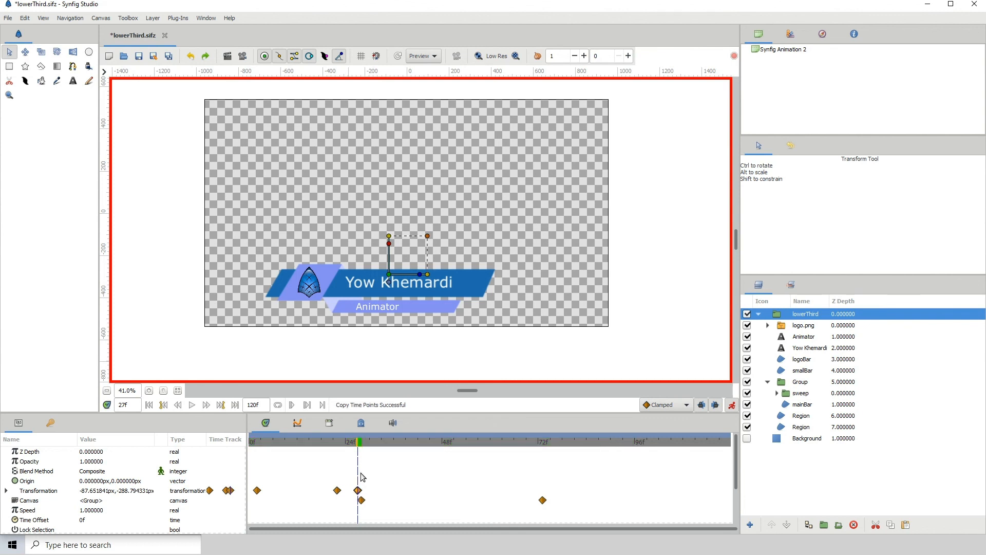
- At frame 25, lower the lowerThird group slightly to a vertical offset of about -301 px for a bounce
{"action": "left_click", "coordinate": [349, 442]}
{"action": "left_click", "coordinate": [389, 275]}
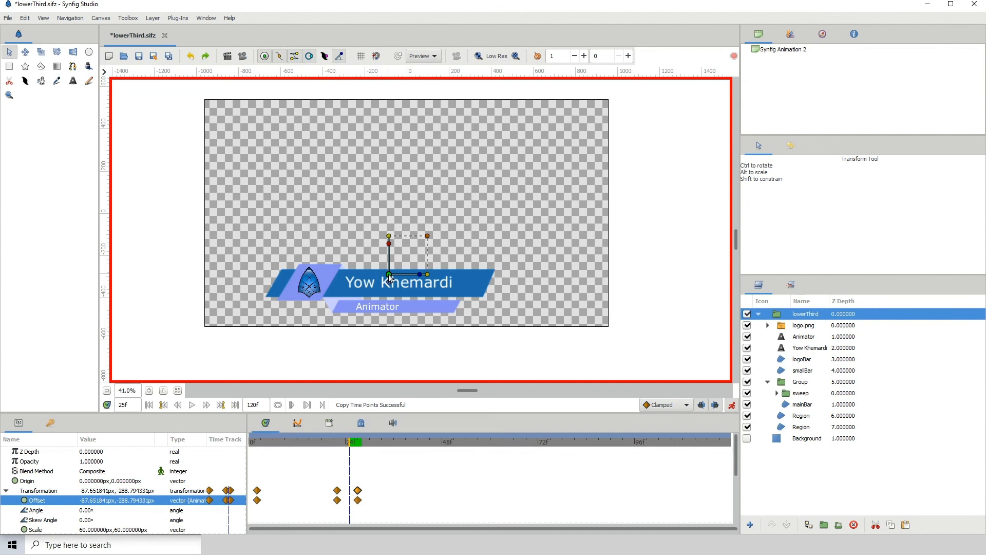
{"action": "left_click_drag", "start_coordinate": [389, 276], "coordinate": [390, 278]}
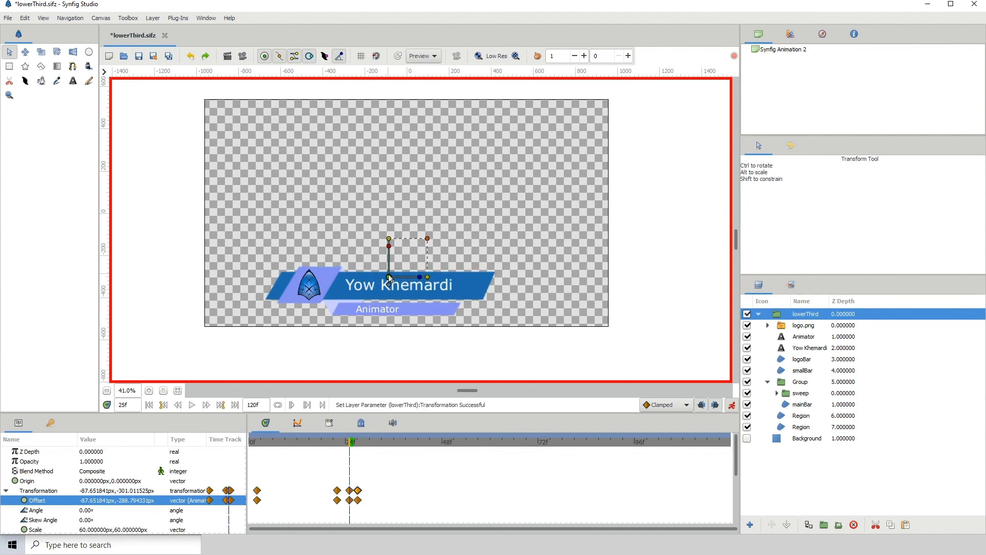
- Slow the bounce by moving lowerThird's dip waypoint to frame 26 and its final settling waypoint to frame 30
{"action": "mouse_move", "coordinate": [338, 442]}
{"action": "left_mouse_down"}
{"action": "mouse_move", "coordinate": [327, 445]}
{"action": "mouse_move", "coordinate": [353, 450]}
{"action": "left_mouse_up"}
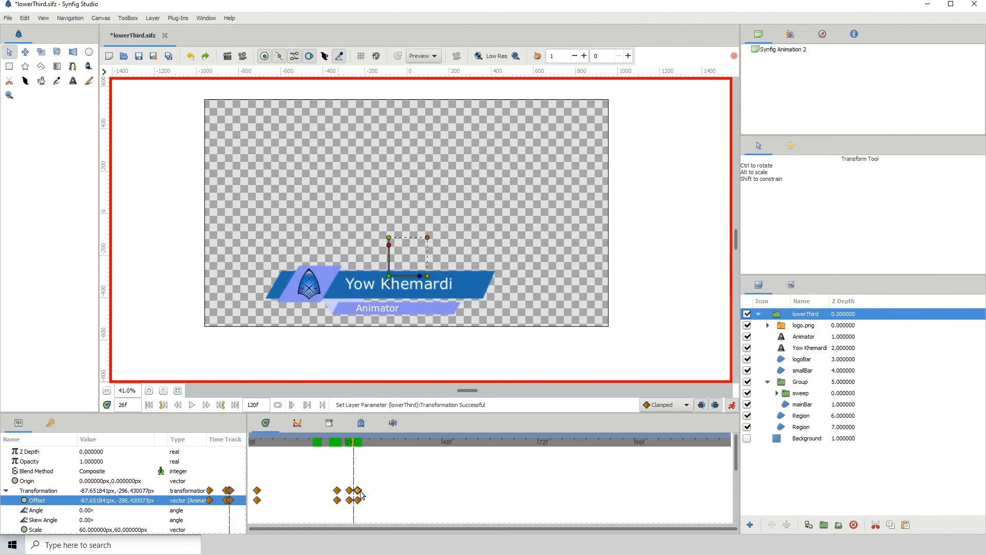
{"action": "mouse_move", "coordinate": [362, 491]}
{"action": "left_mouse_down"}
{"action": "mouse_move", "coordinate": [352, 490]}
{"action": "mouse_move", "coordinate": [369, 491]}
{"action": "left_mouse_up"}
{"action": "left_click_drag", "start_coordinate": [361, 450], "coordinate": [349, 450]}
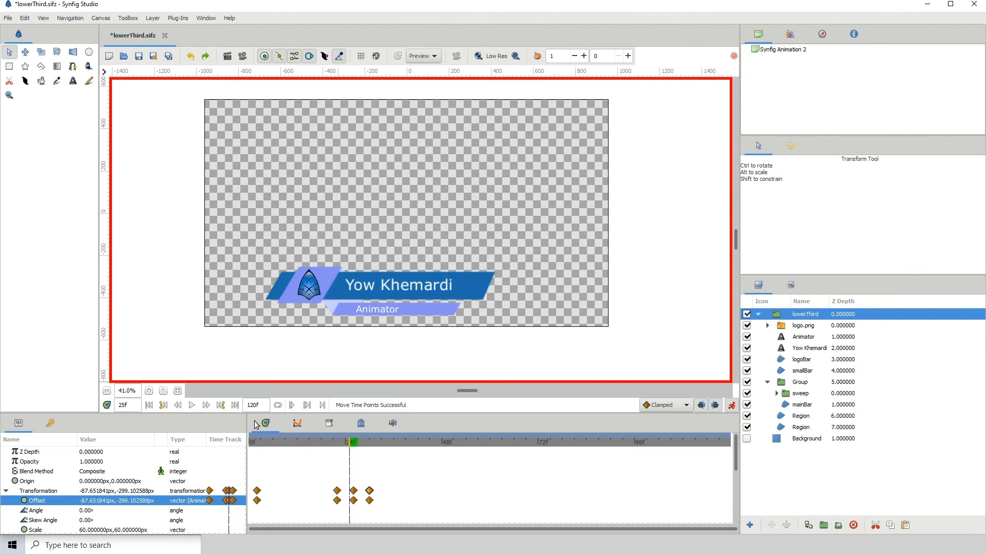
- Play back the animation from frame 0 to review the retimed bounce together with the light sweep
{"action": "left_click_drag", "start_coordinate": [255, 424], "coordinate": [250, 424]}
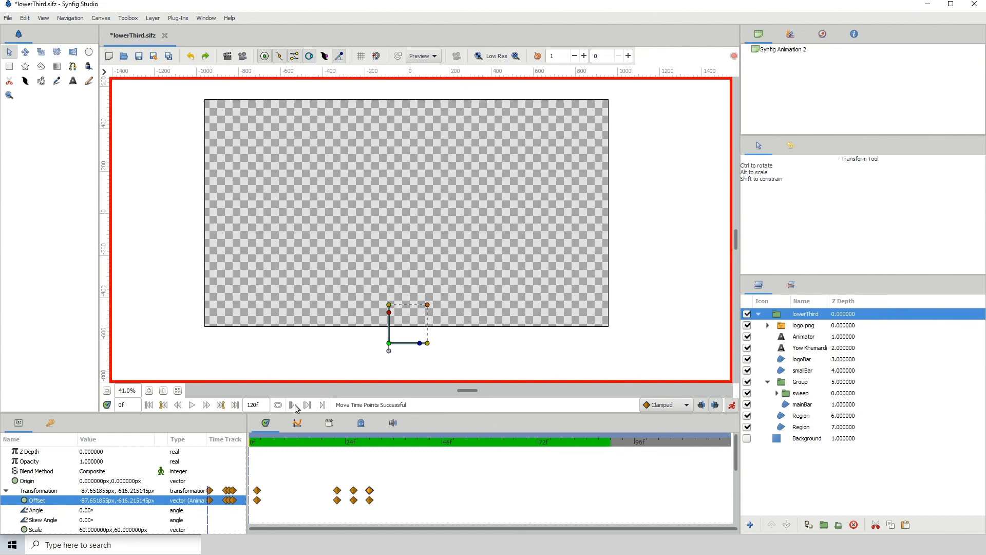
{"action": "left_click_drag", "start_coordinate": [315, 439], "coordinate": [245, 442]}
{"action": "key", "text": "space"}
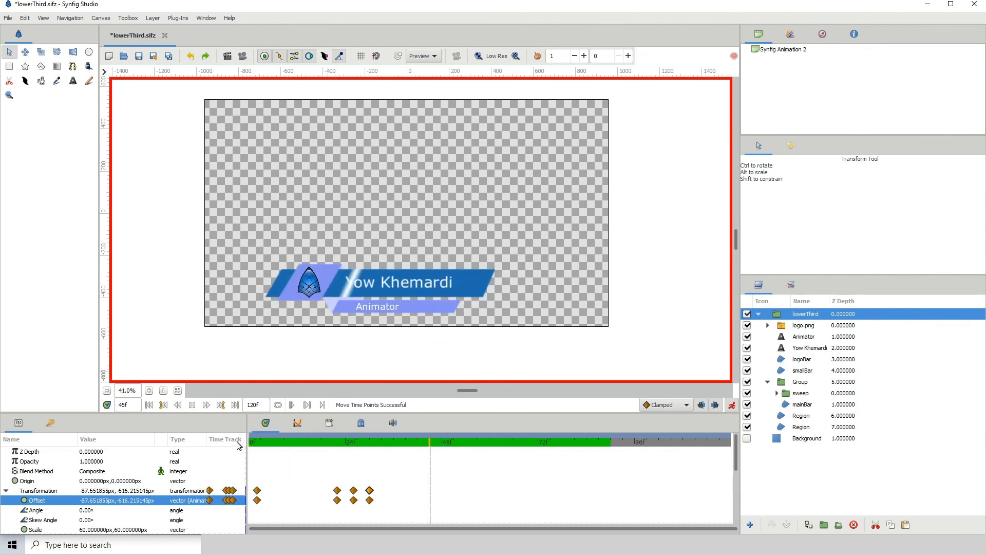
- Replay the animation from the early frames several times to check the lowerThird group's rise, bounce and settling
{"action": "key", "text": "space"}
{"action": "left_click_drag", "start_coordinate": [319, 446], "coordinate": [276, 444]}
{"action": "key", "text": "space"}
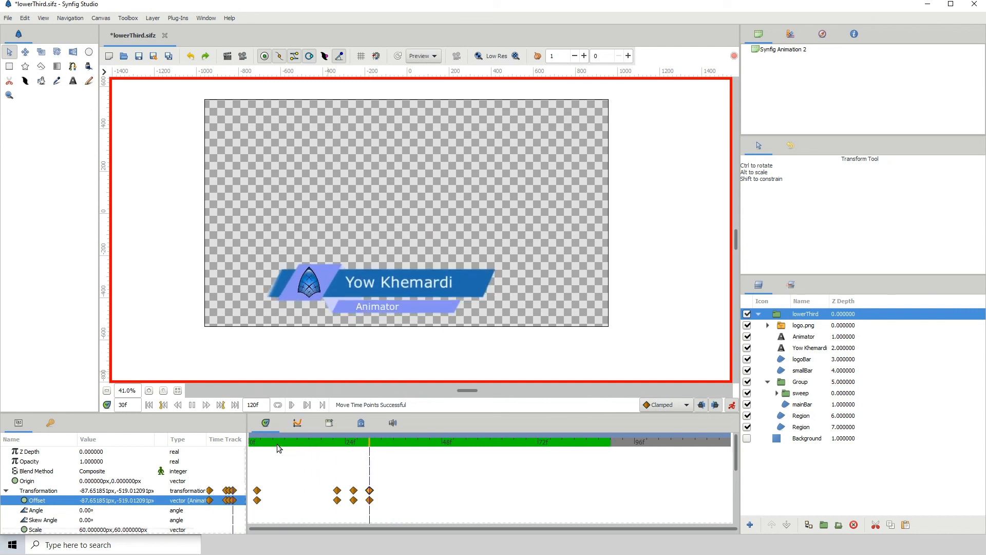
{"action": "key", "text": "space"}
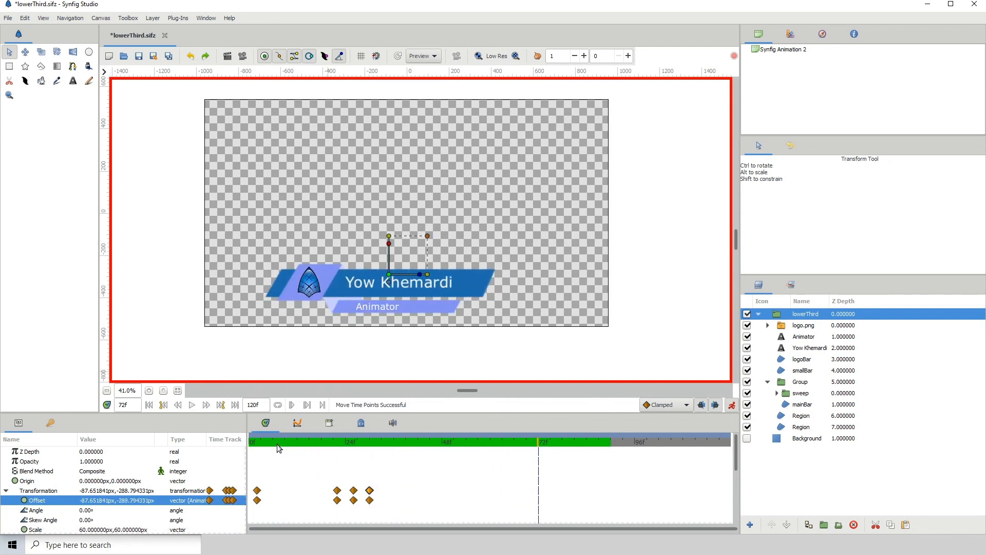
{"action": "mouse_move", "coordinate": [320, 443]}
{"action": "left_mouse_down"}
{"action": "mouse_move", "coordinate": [370, 452]}
{"action": "mouse_move", "coordinate": [308, 455]}
{"action": "left_mouse_up"}
{"action": "key", "text": "space"}
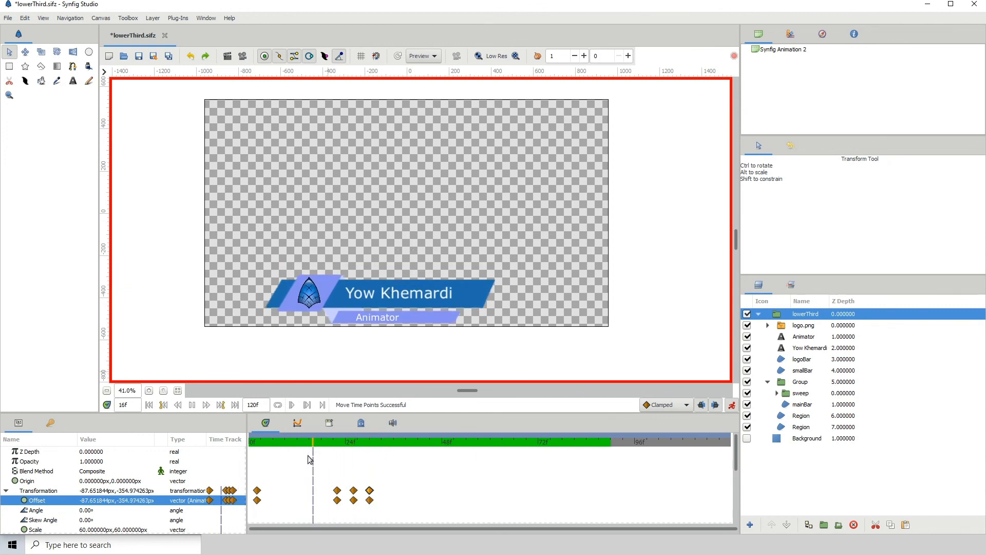
{"action": "key", "text": "space"}
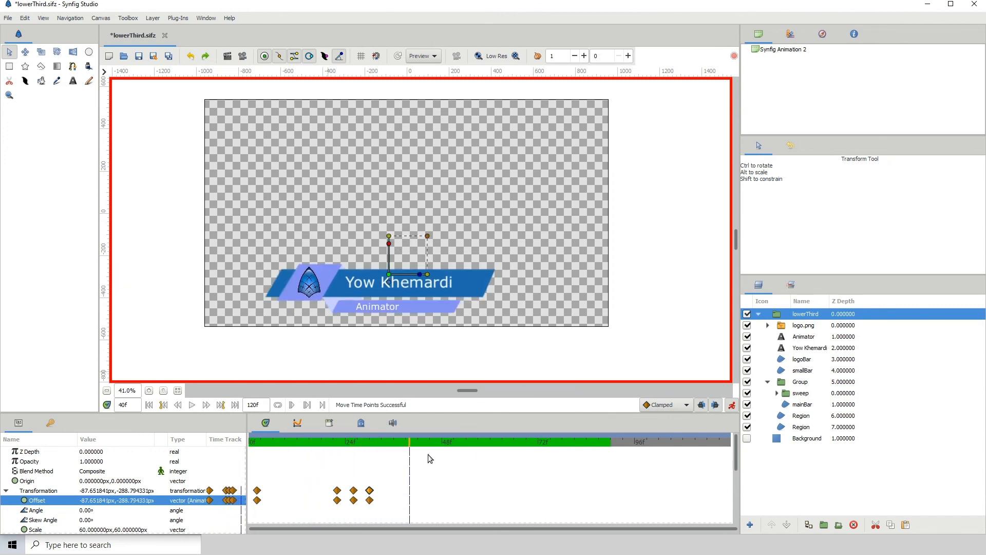
- Scrub through the light sweep and the rise up to frame 79, and examine the logo end of the title up close
{"action": "left_click_drag", "start_coordinate": [428, 442], "coordinate": [457, 444]}
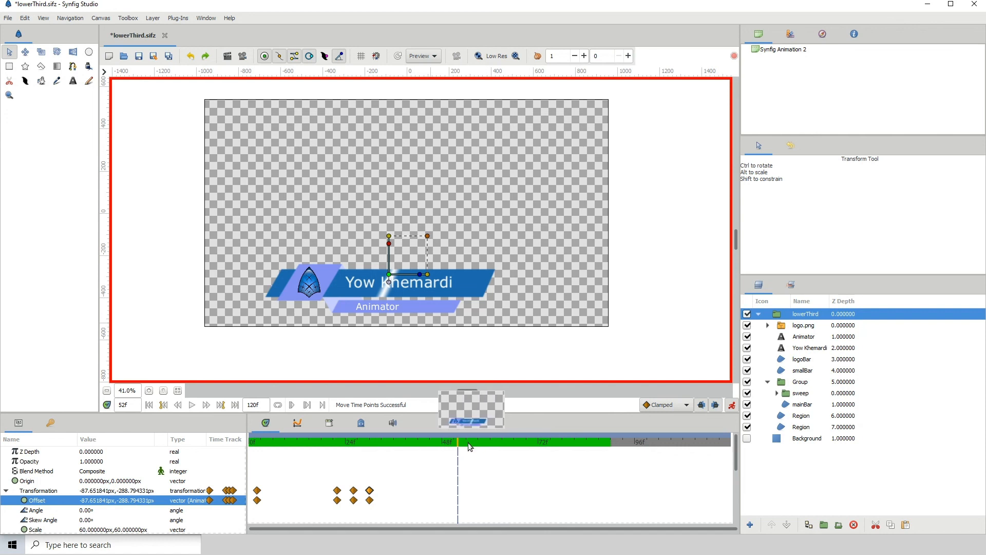
{"action": "left_click", "coordinate": [330, 442]}
{"action": "left_click_drag", "start_coordinate": [283, 457], "coordinate": [567, 438]}
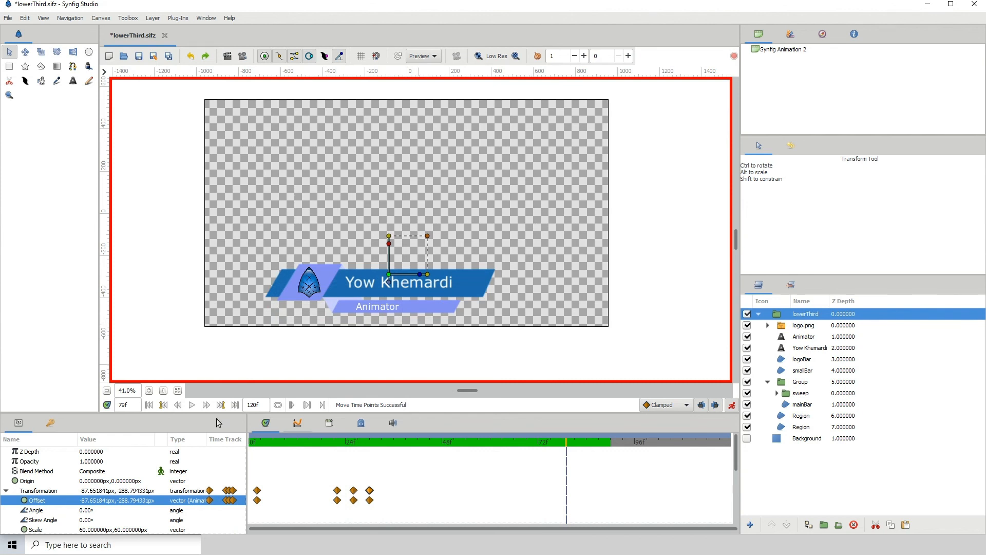
{"action": "left_click", "coordinate": [148, 390]}
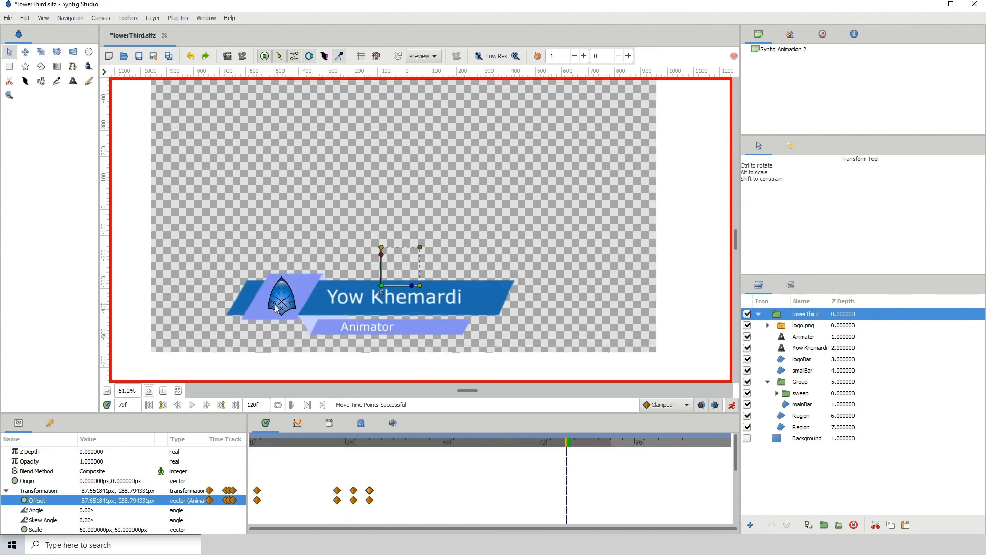
{"action": "mouse_move", "coordinate": [281, 291]}
{"action": "left_mouse_down"}
{"action": "mouse_move", "coordinate": [266, 225]}
{"action": "mouse_move", "coordinate": [287, 274]}
{"action": "left_mouse_up"}
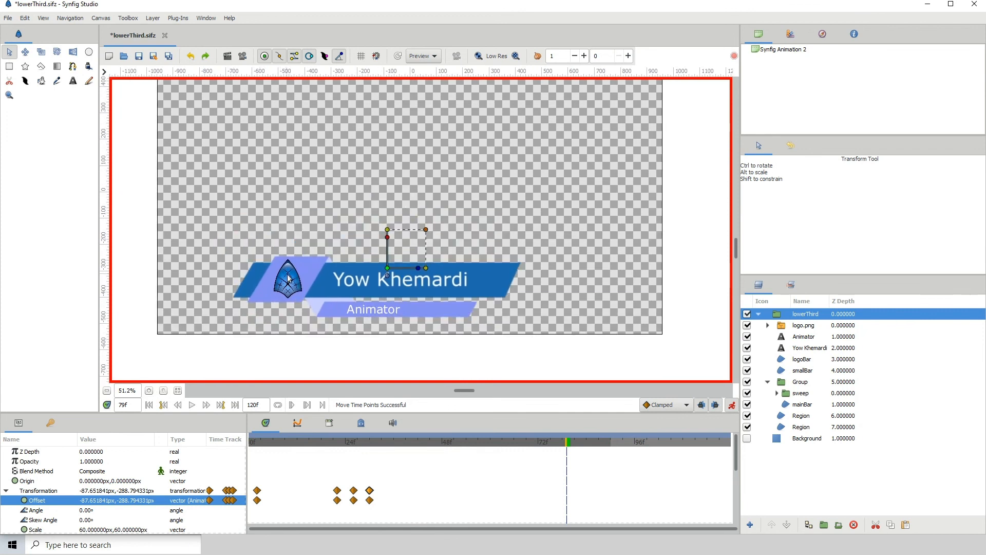